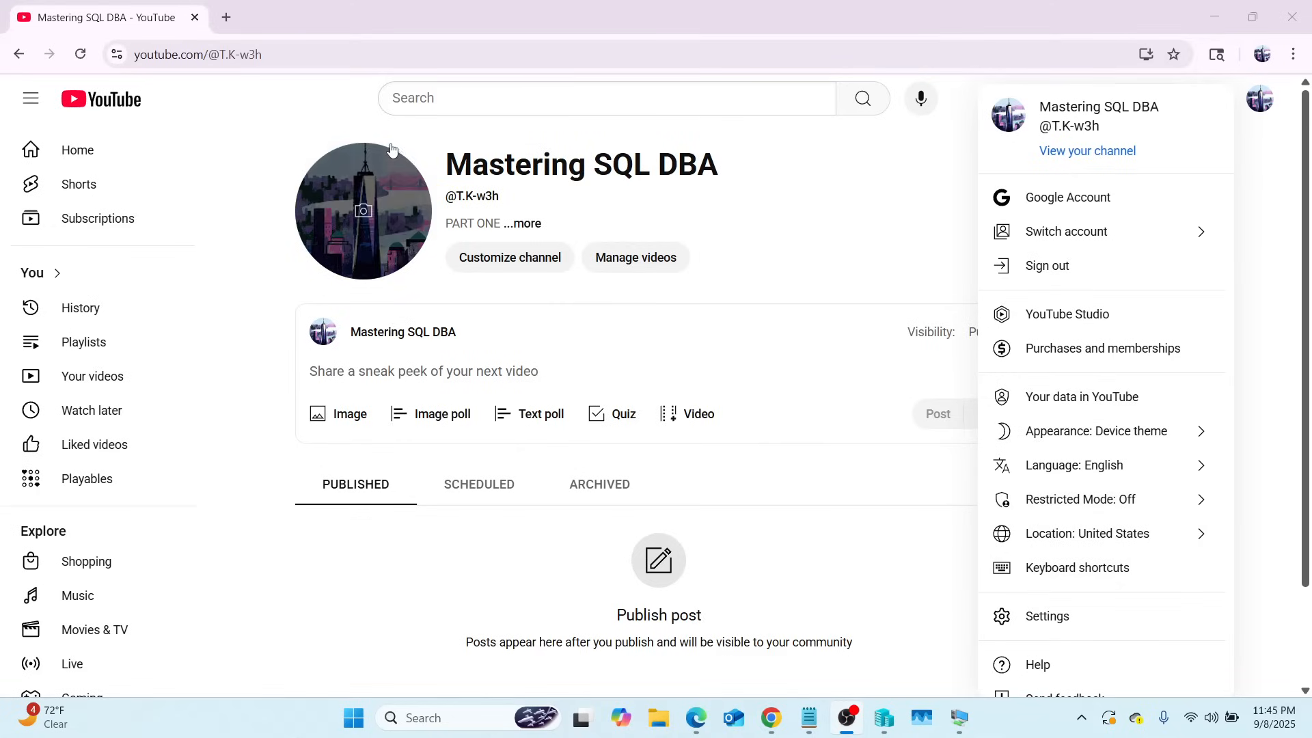
Step: Minimize the YouTube browser to bring the Notepad course outline back into view
left_click(1211, 19)
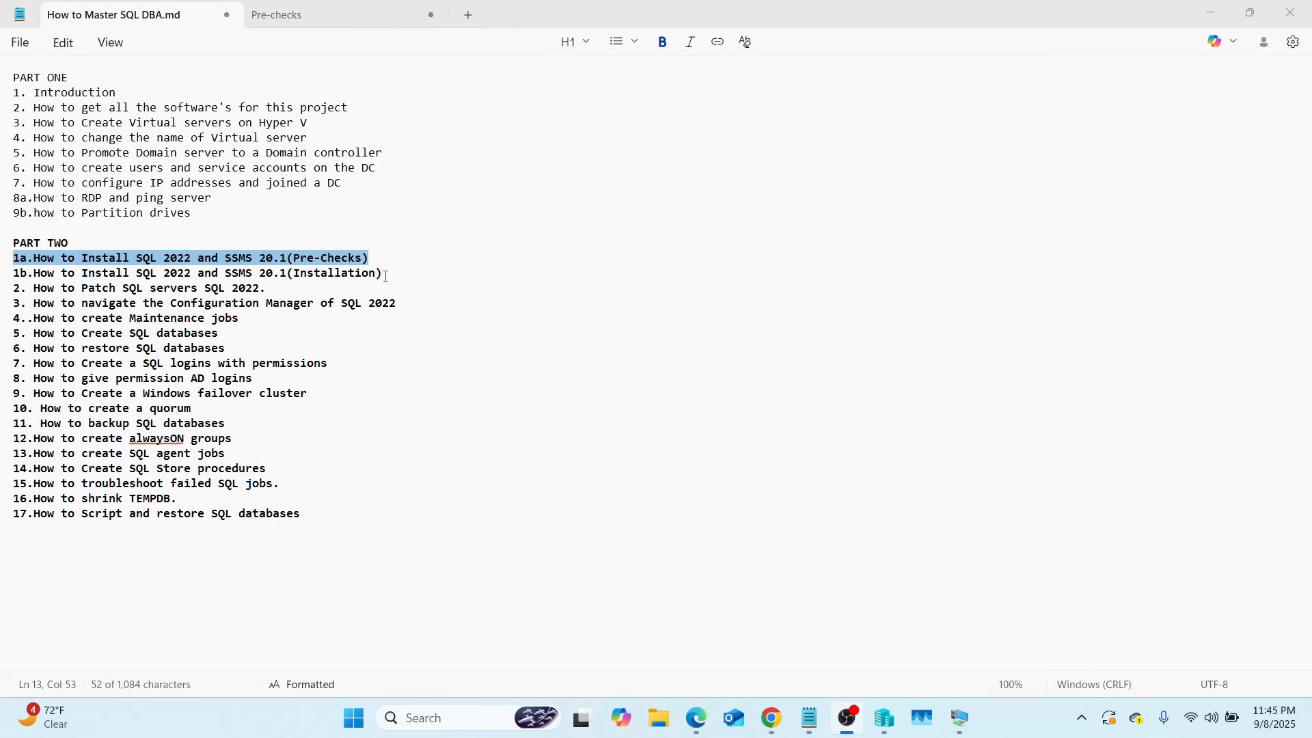
Step: Select outline line 1b, How to Install SQL 2022 and SSMS 20.1 (Installation)
left_click_drag(381, 273, 10, 277)
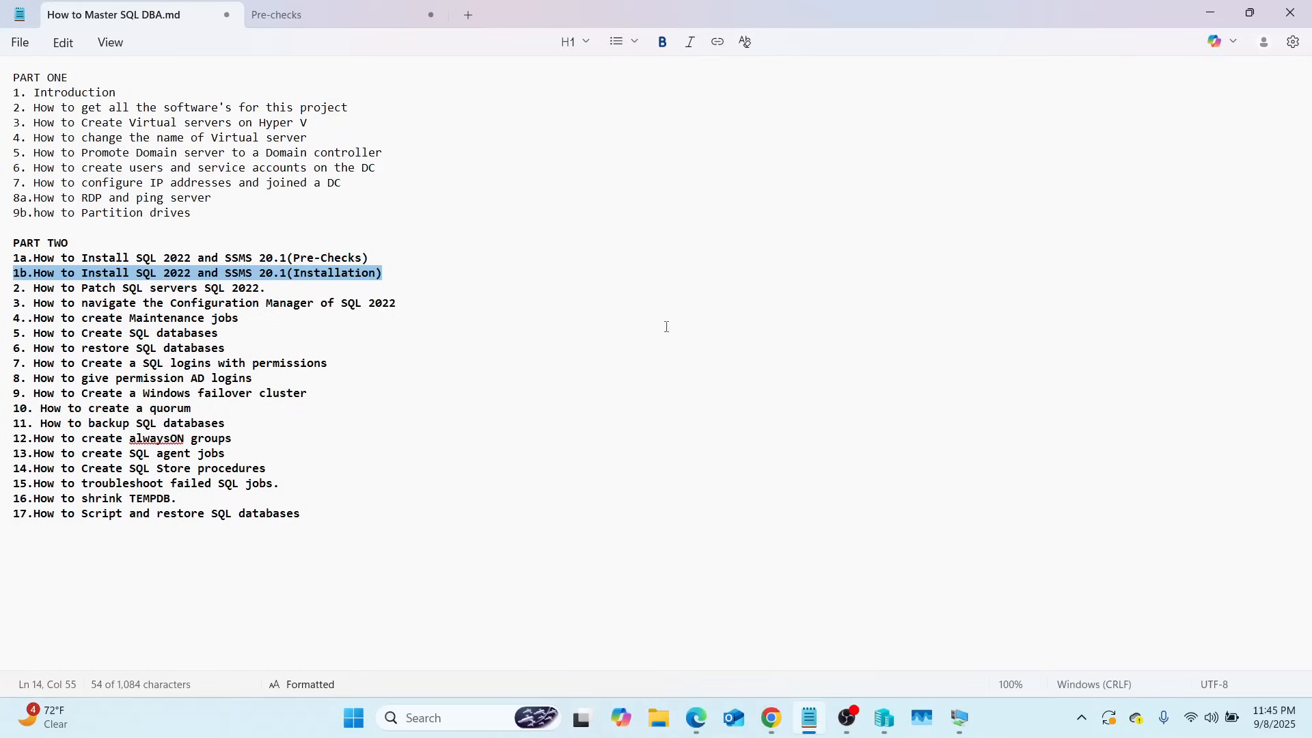
Step: Bring up Hyper-V Manager and open the HDC-SQL01 VM Connection full screen
mouse_move(883, 717)
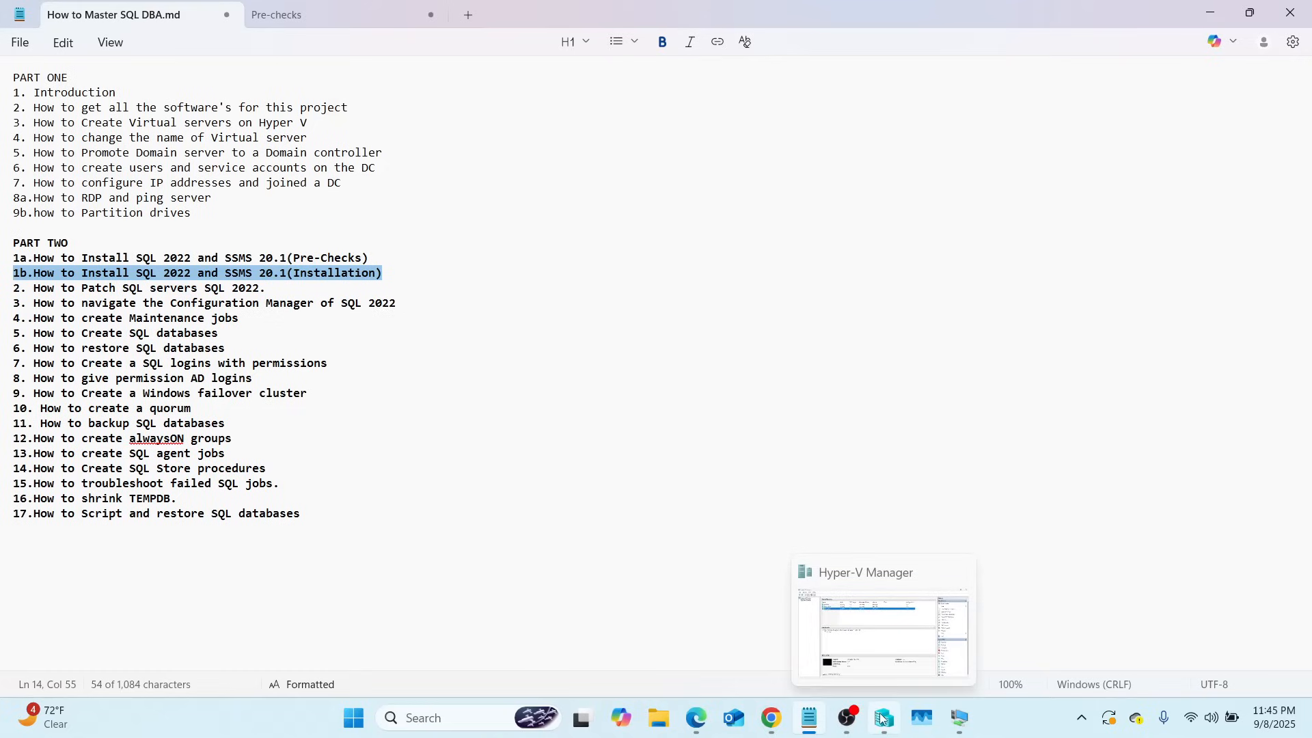
left_click(899, 632)
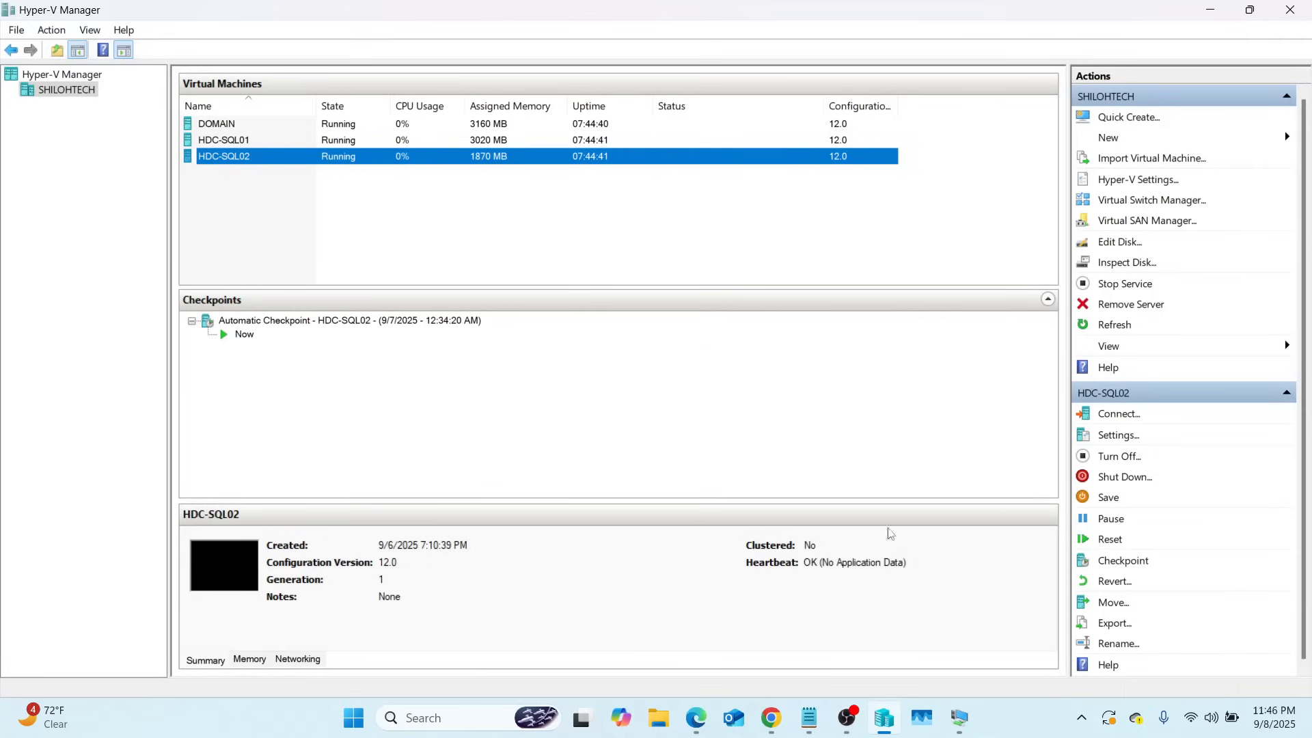
mouse_move(959, 718)
mouse_move(937, 662)
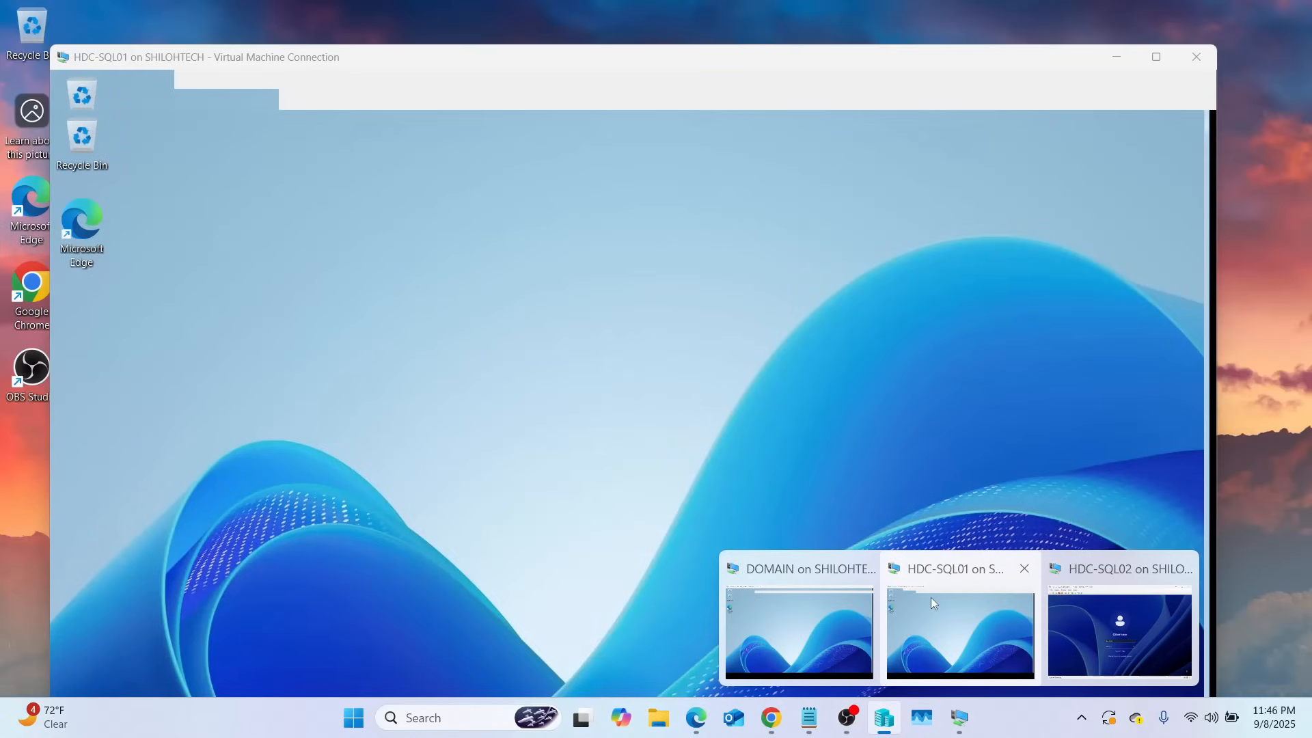
left_click(931, 597)
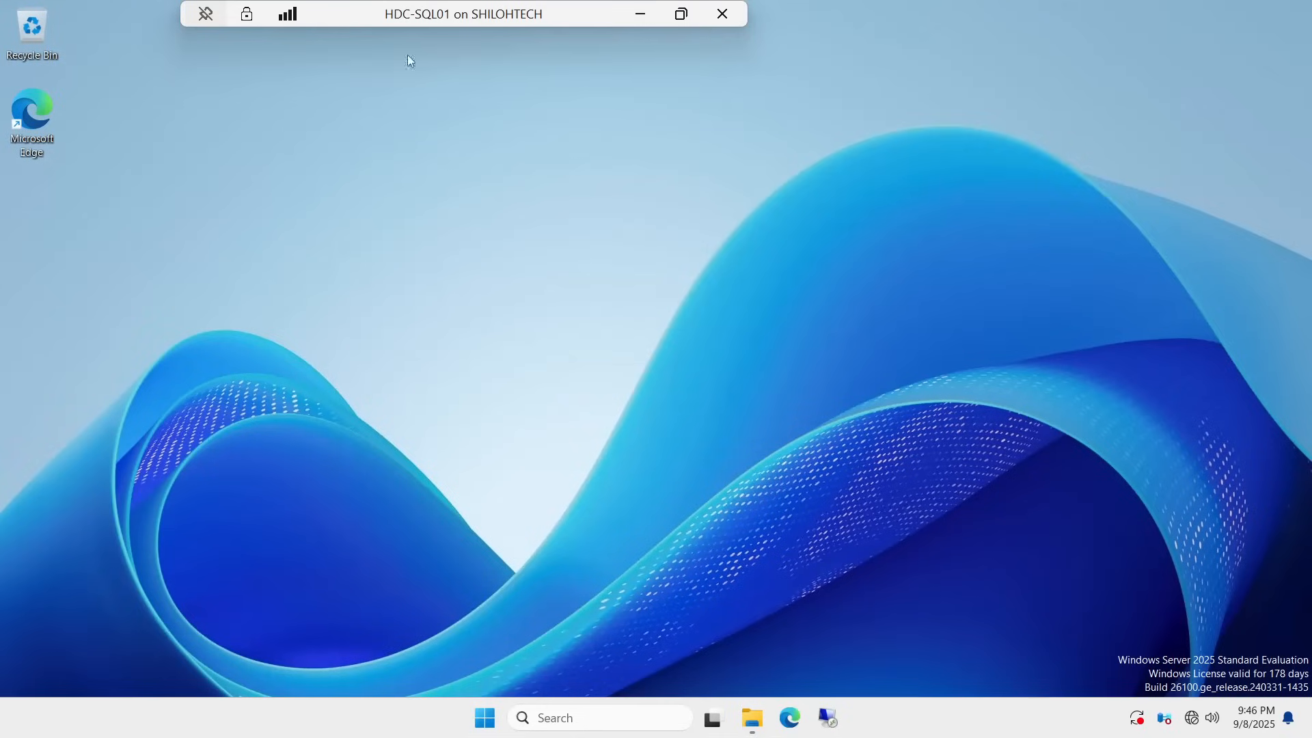
left_click(641, 15)
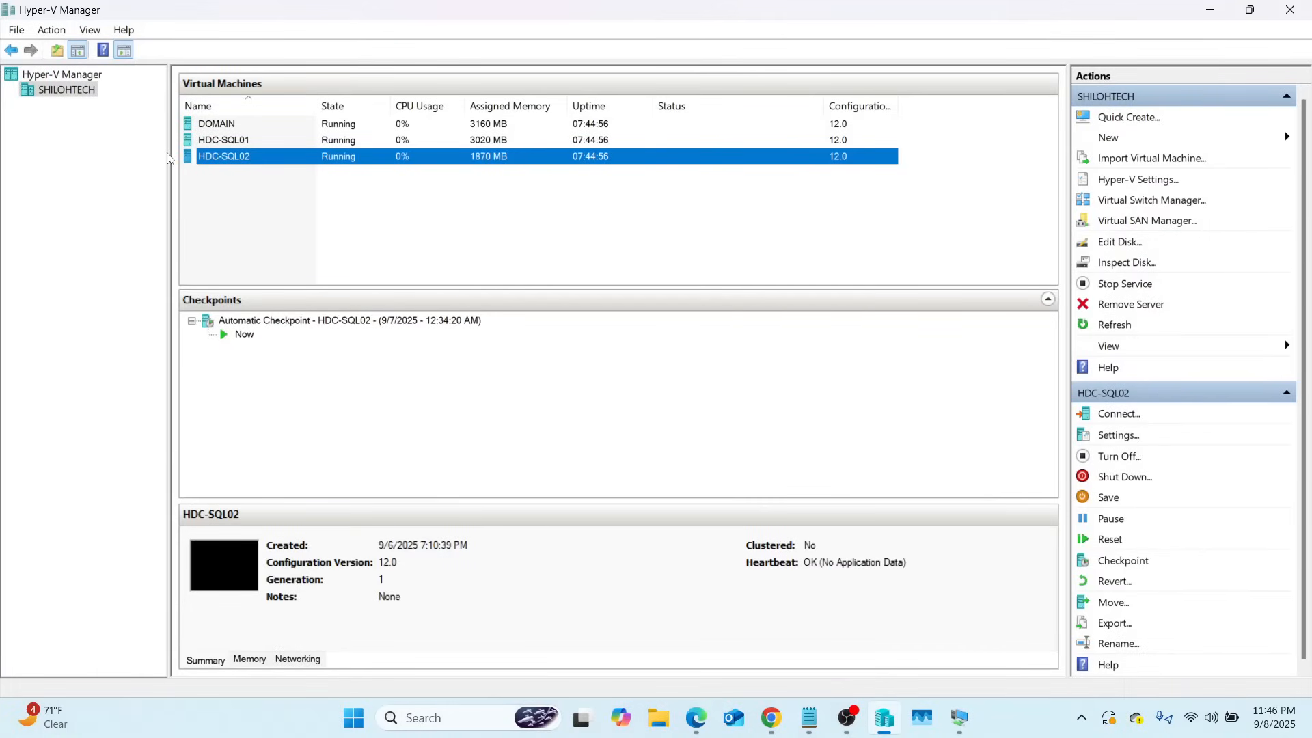
right_click(208, 144)
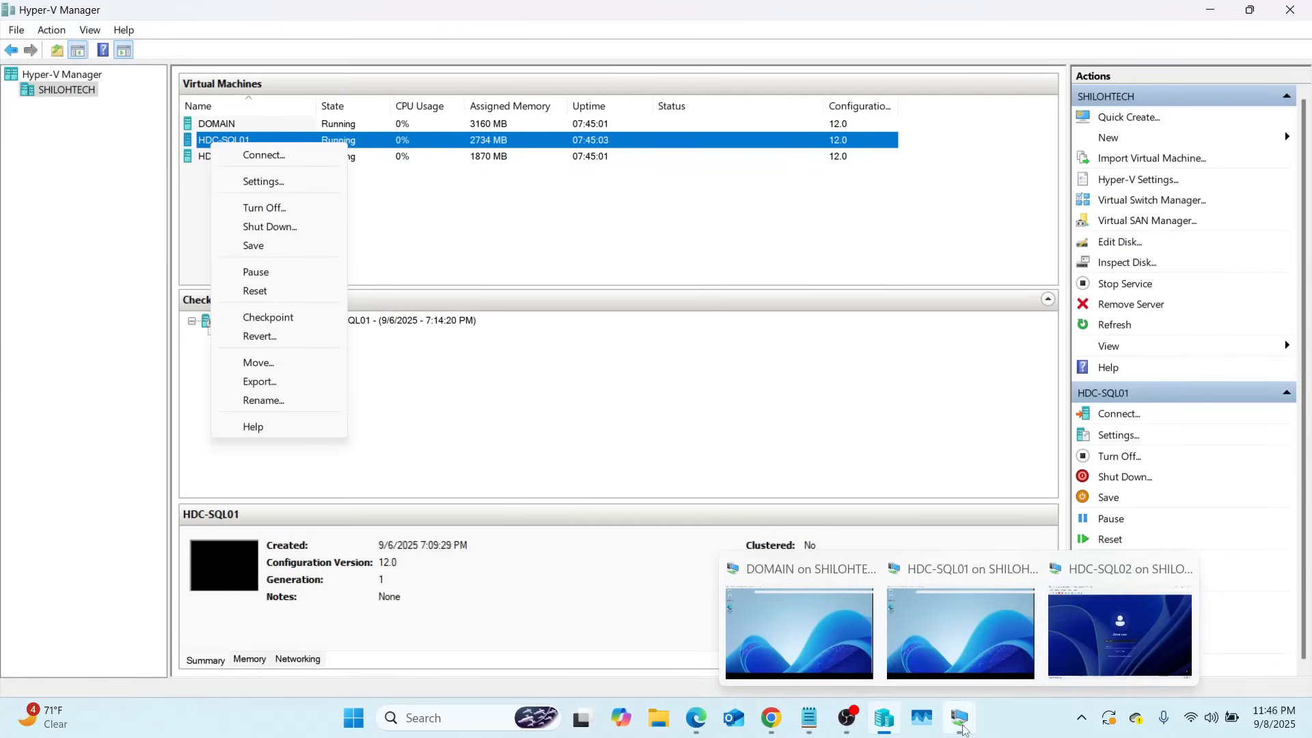
left_click(991, 643)
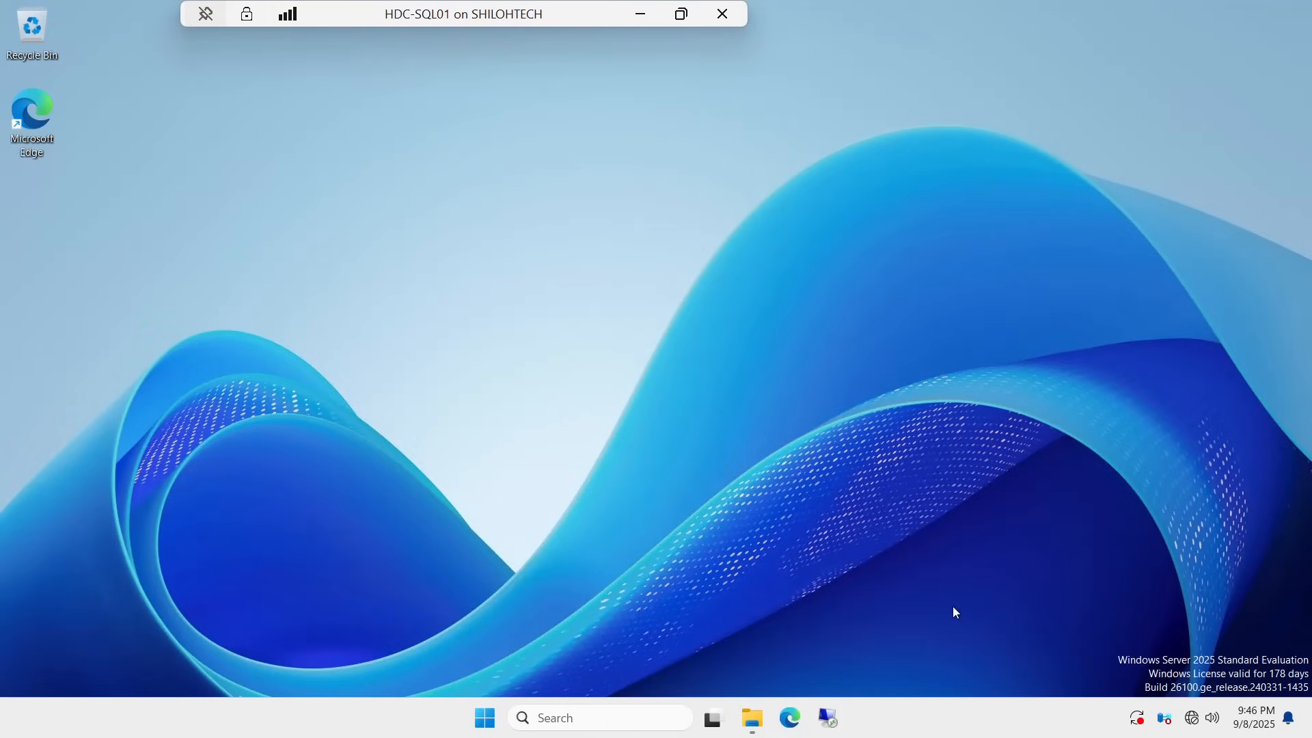
Step: Restore the SOFTWARE folder window and navigate into SQL2022\Developer_ENU
left_click(752, 726)
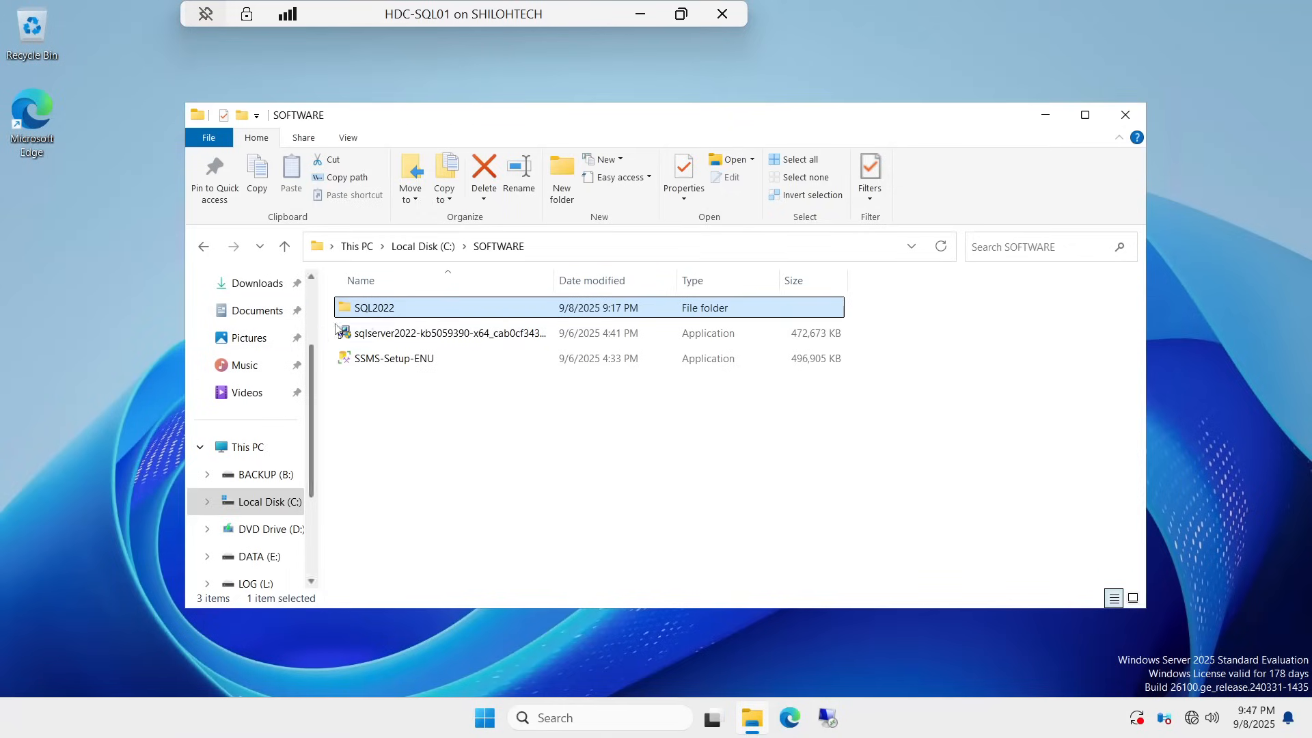
mouse_move(378, 312)
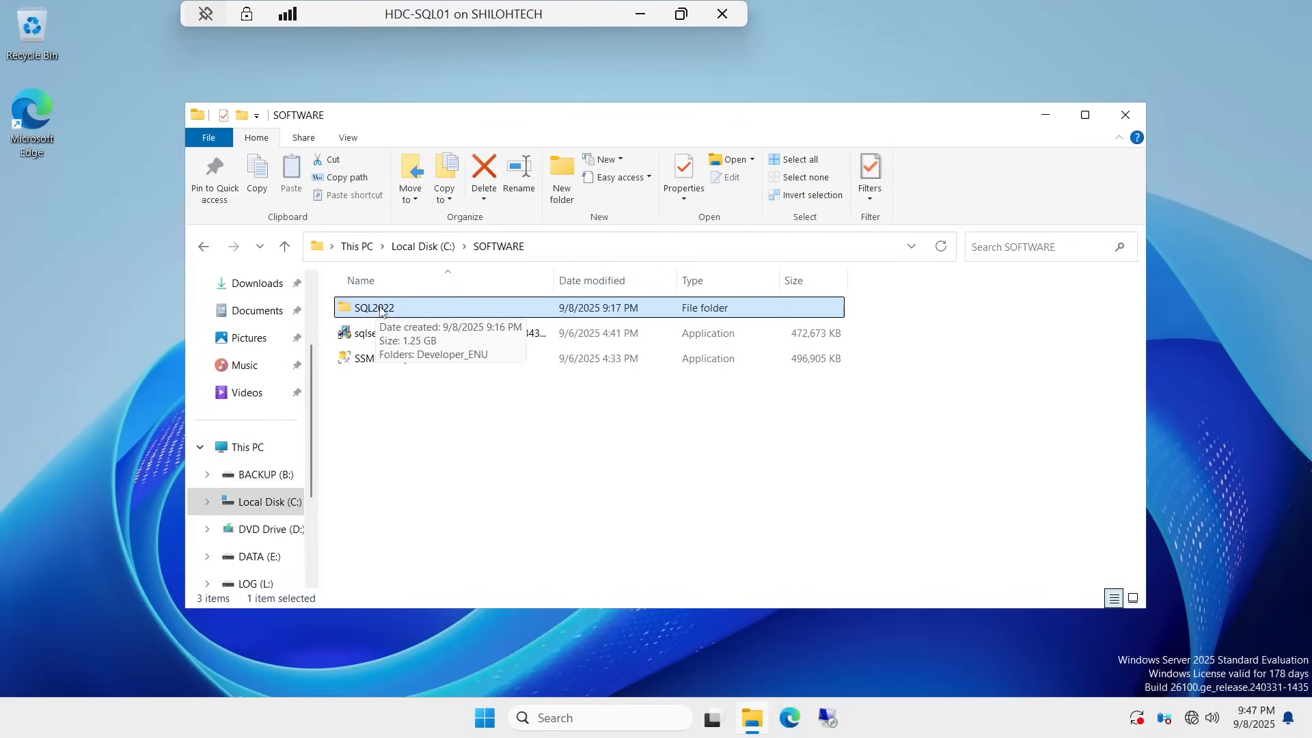
right_click(378, 312)
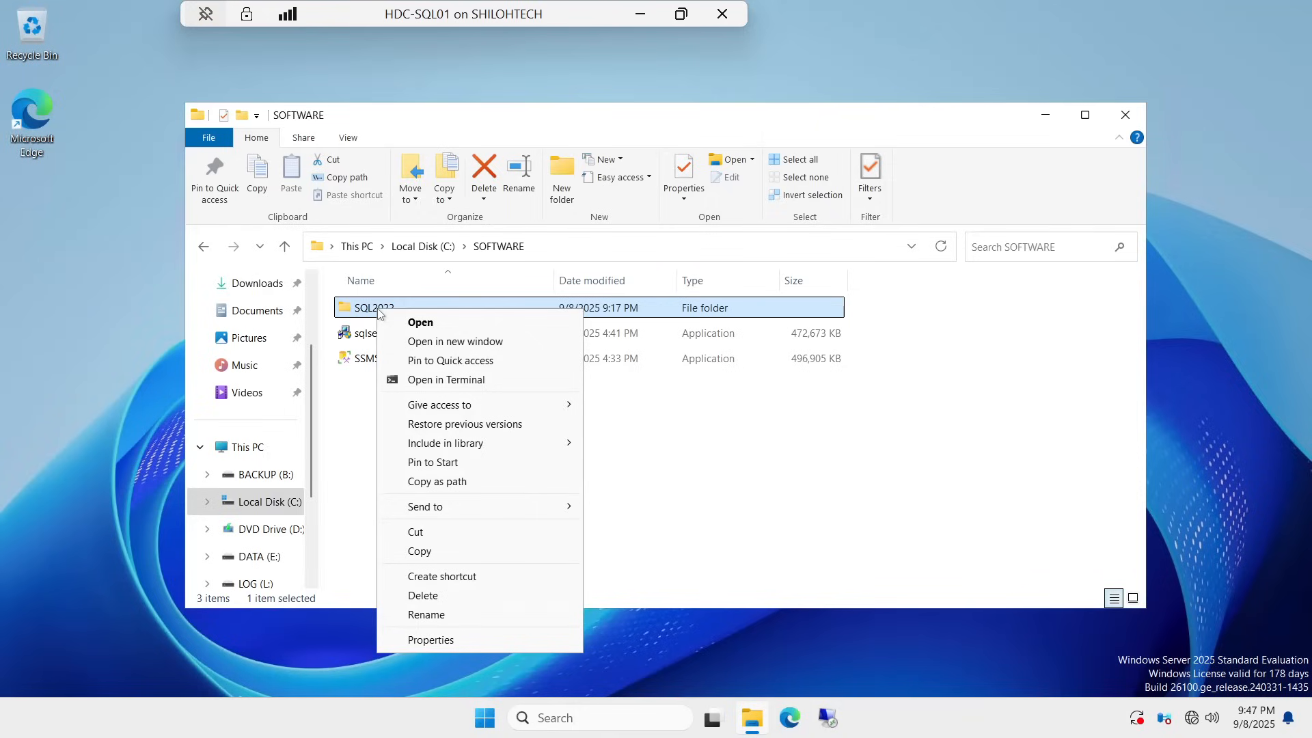
left_click(743, 453)
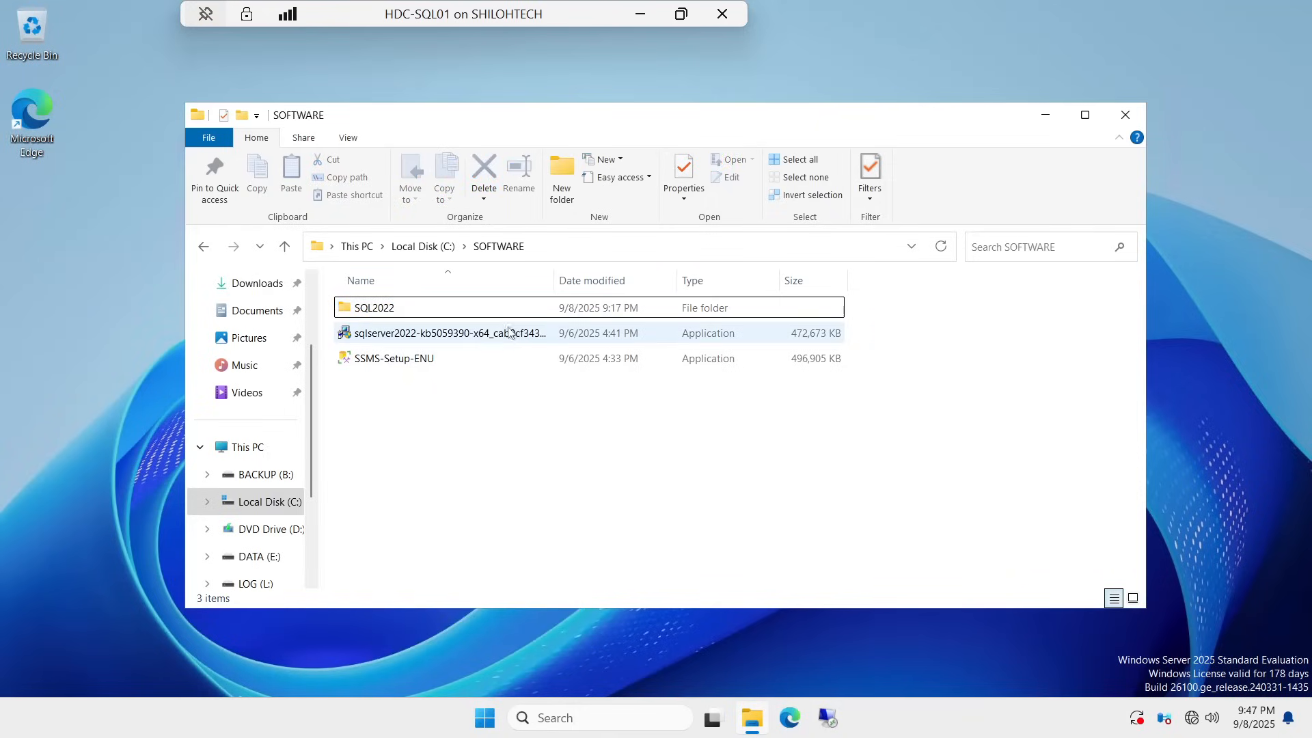
double_click(383, 312)
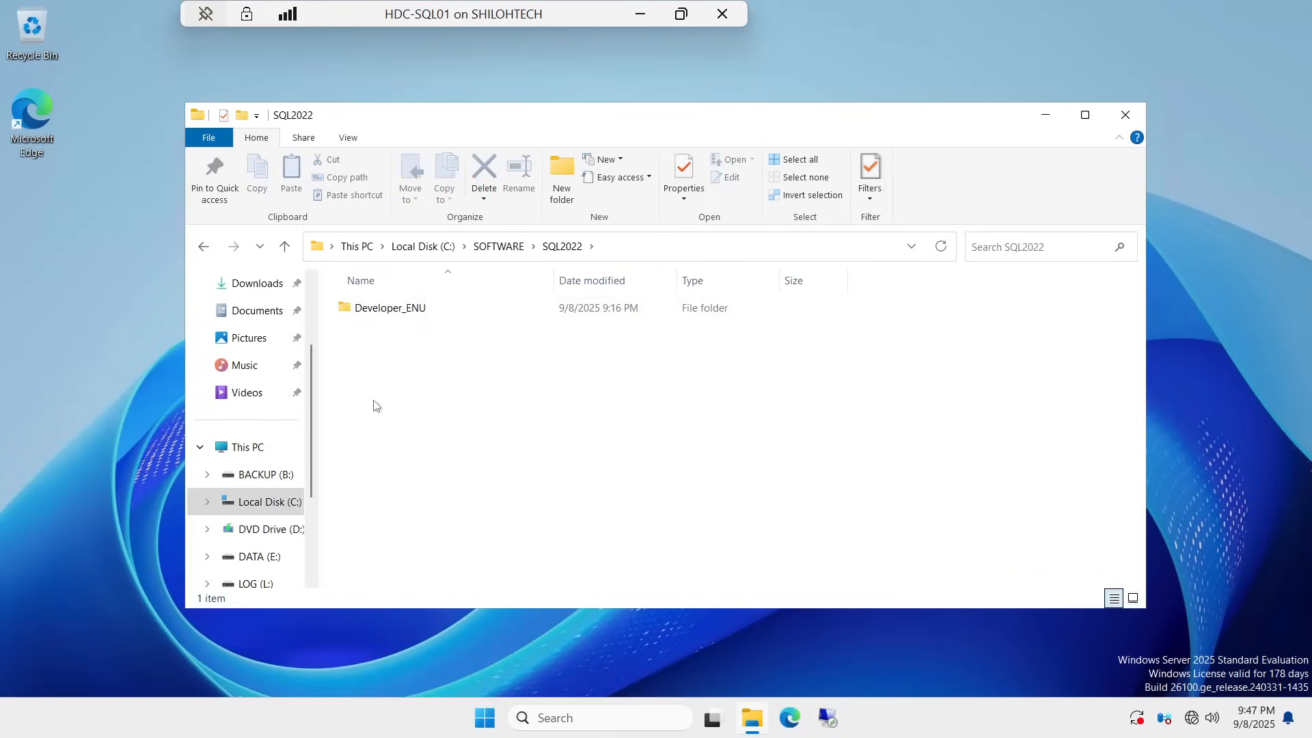
right_click(387, 312)
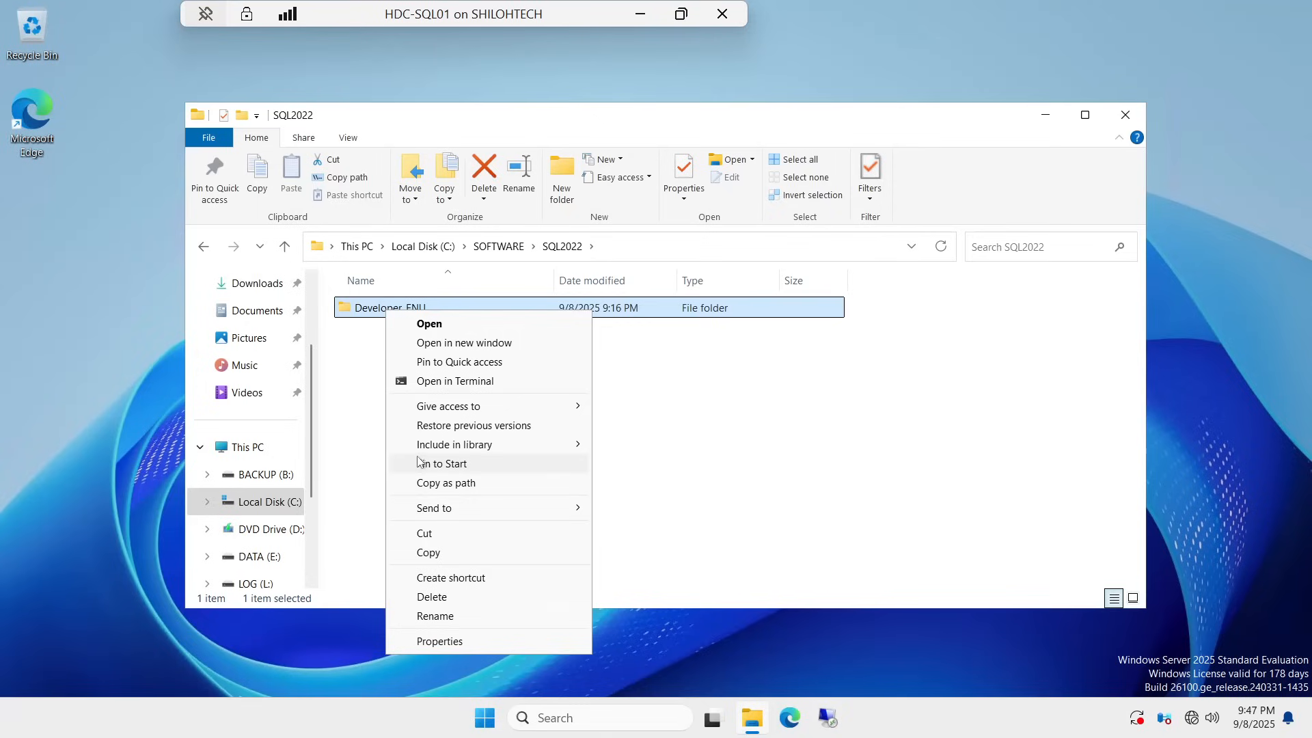
left_click(368, 419)
left_click(384, 316)
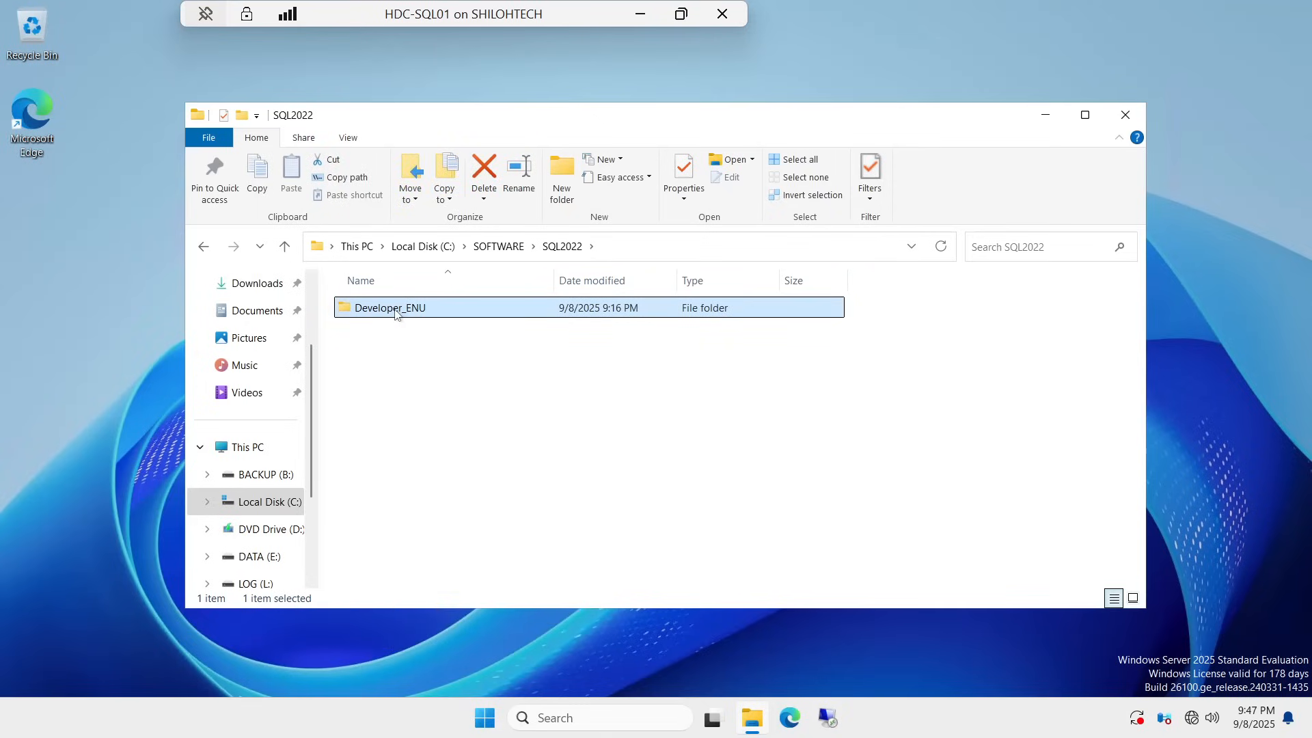
double_click(394, 311)
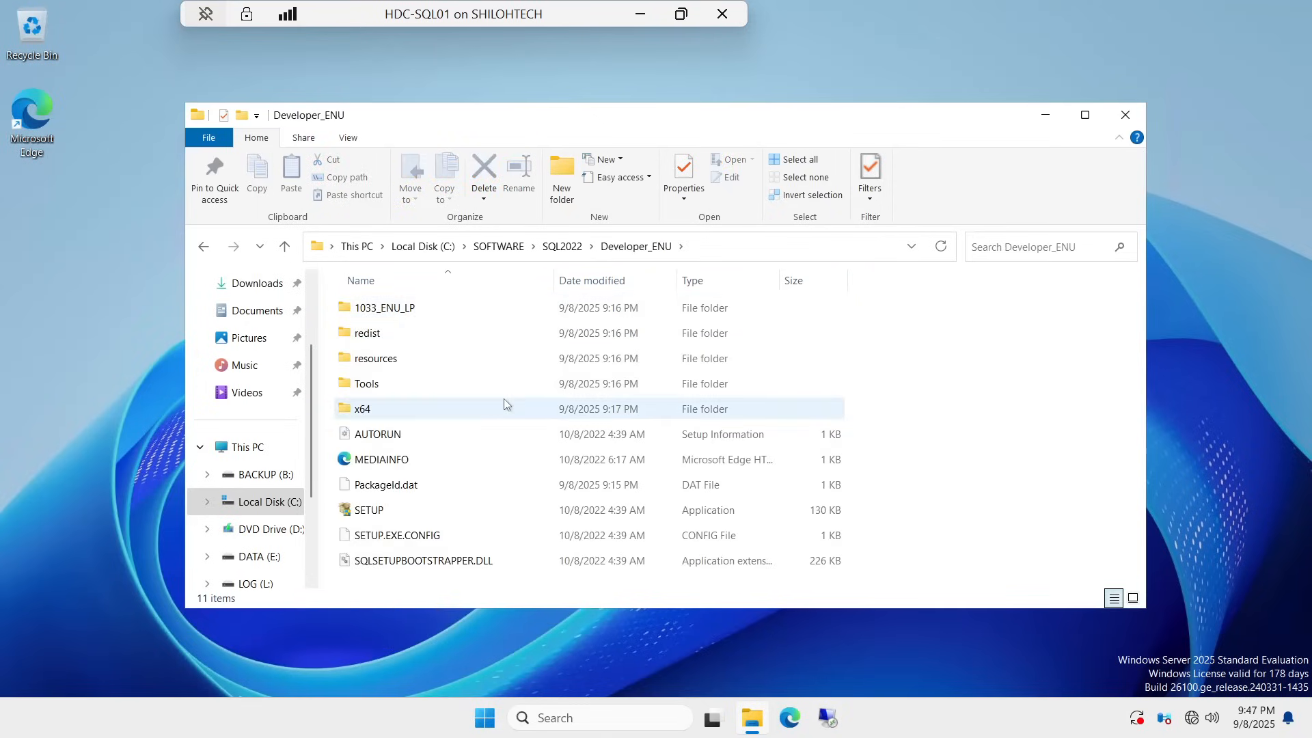
Step: Run the SETUP application as administrator
right_click(374, 513)
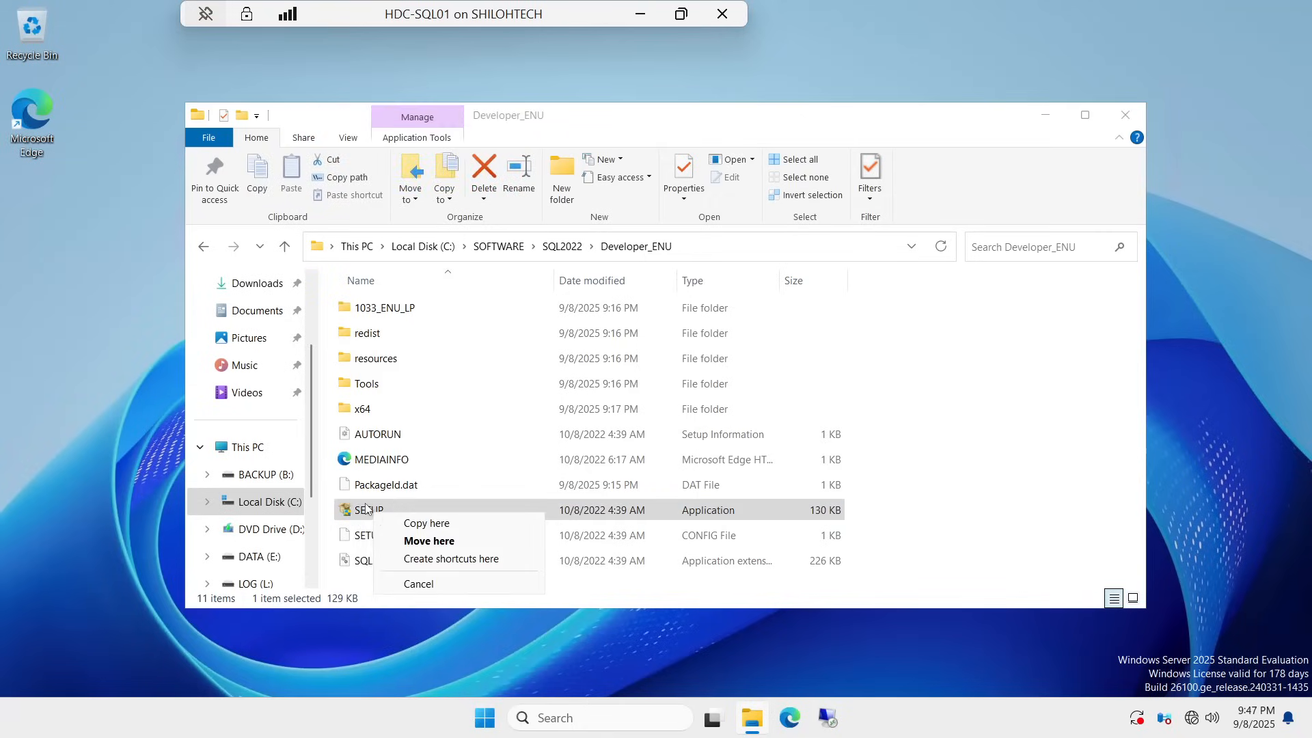
key("Escape")
right_click(377, 518)
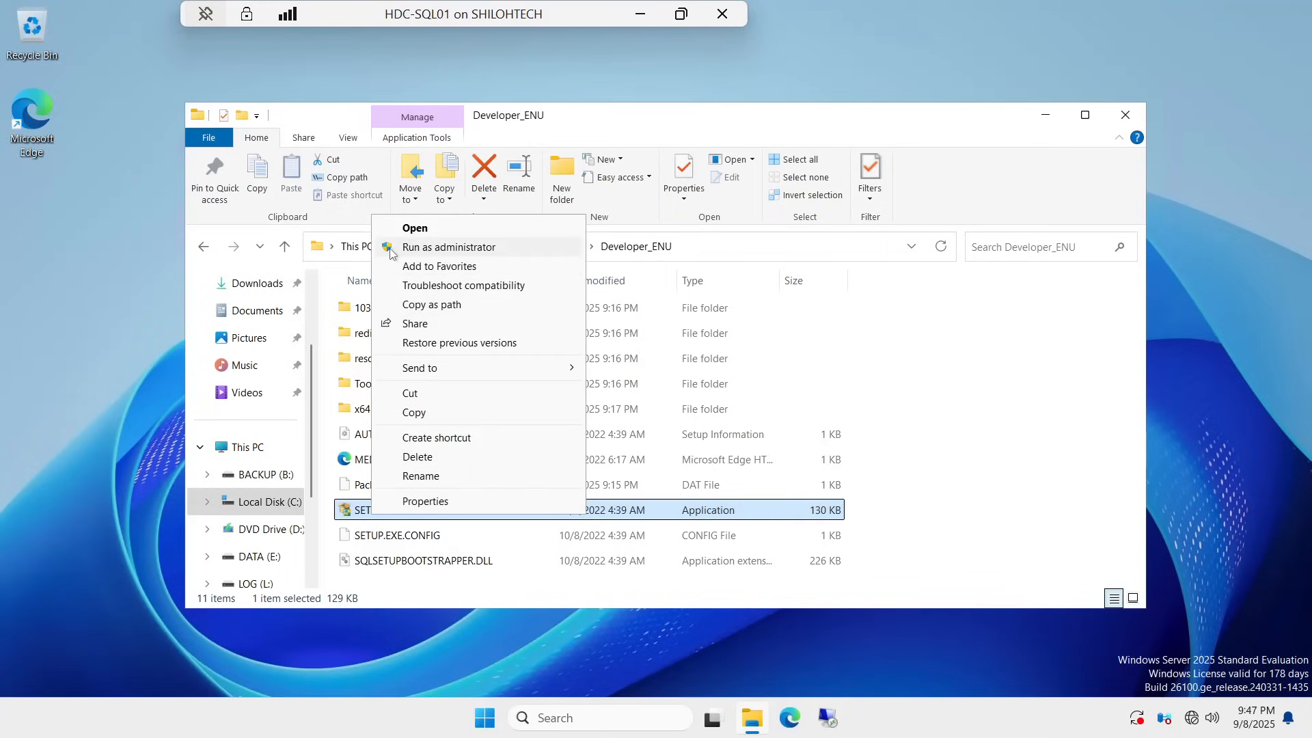
left_click(470, 250)
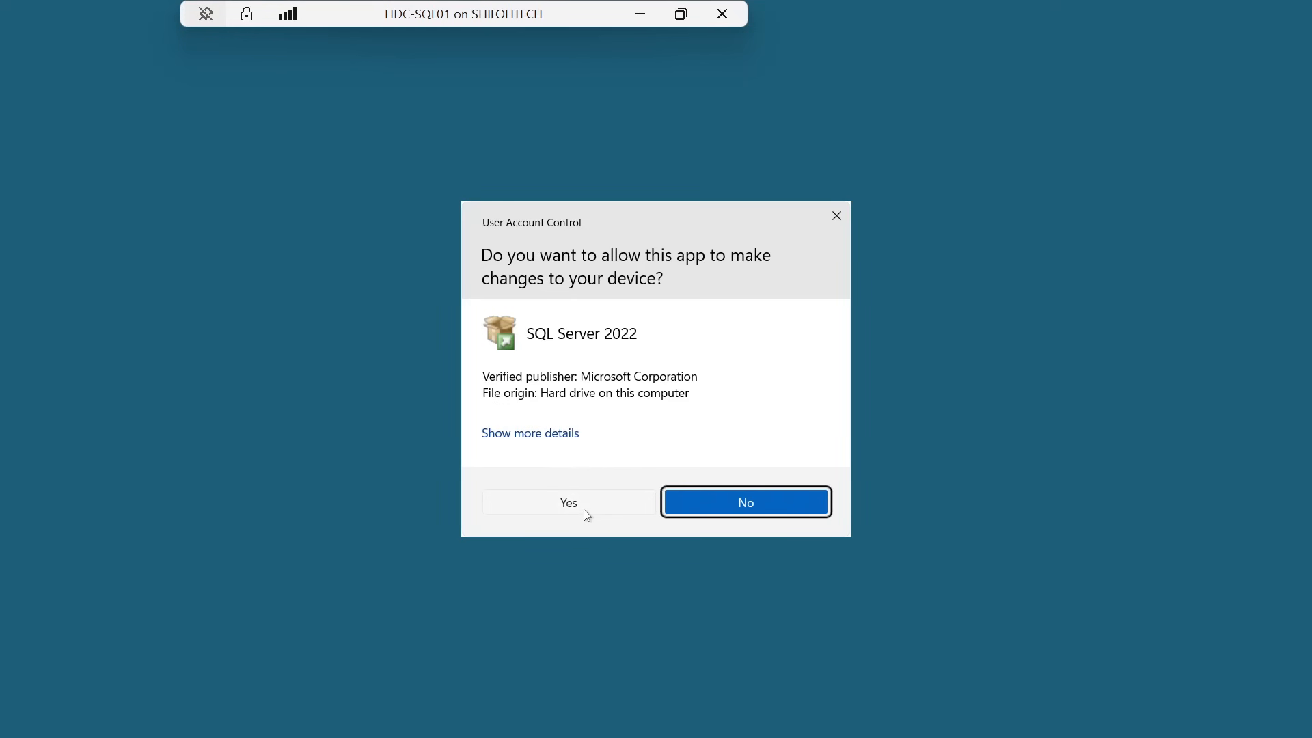
Step: Approve the User Account Control prompt for SQL Server 2022 setup
left_click(583, 509)
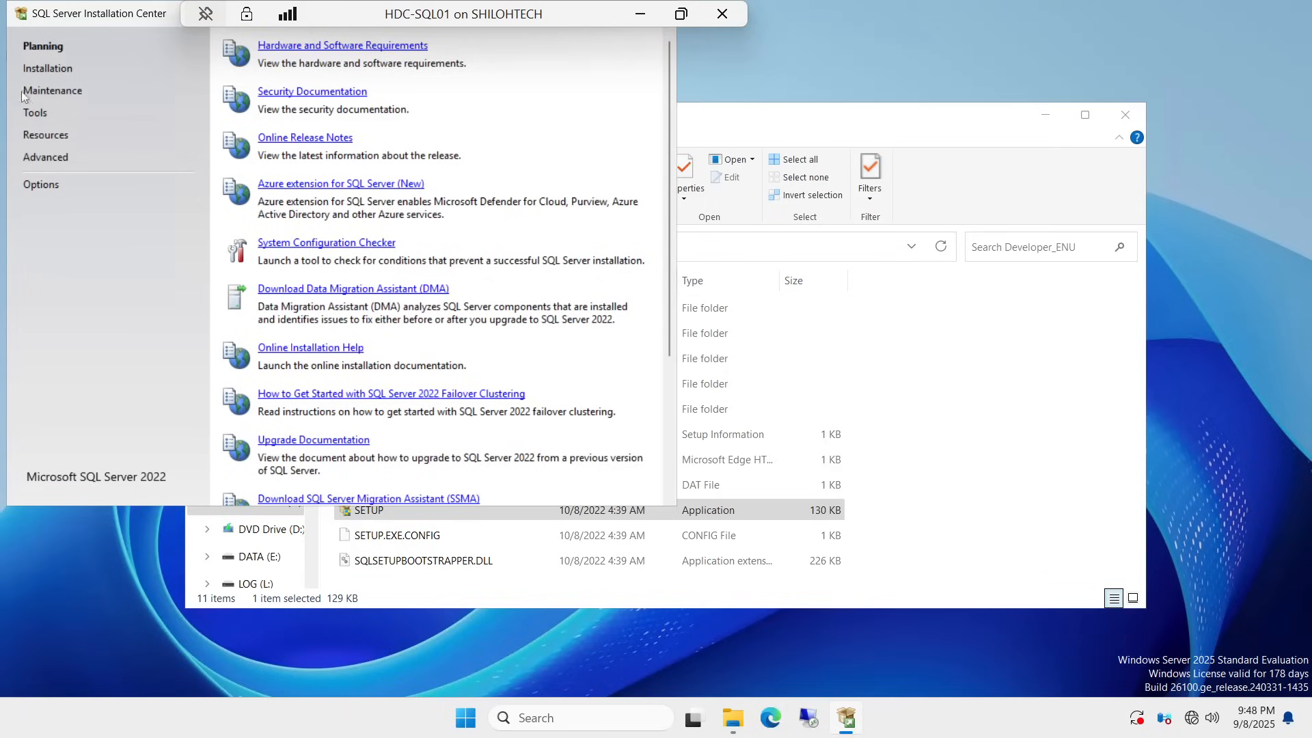
Step: On the Installation page, choose 'New SQL Server standalone installation or add features'
left_click(53, 70)
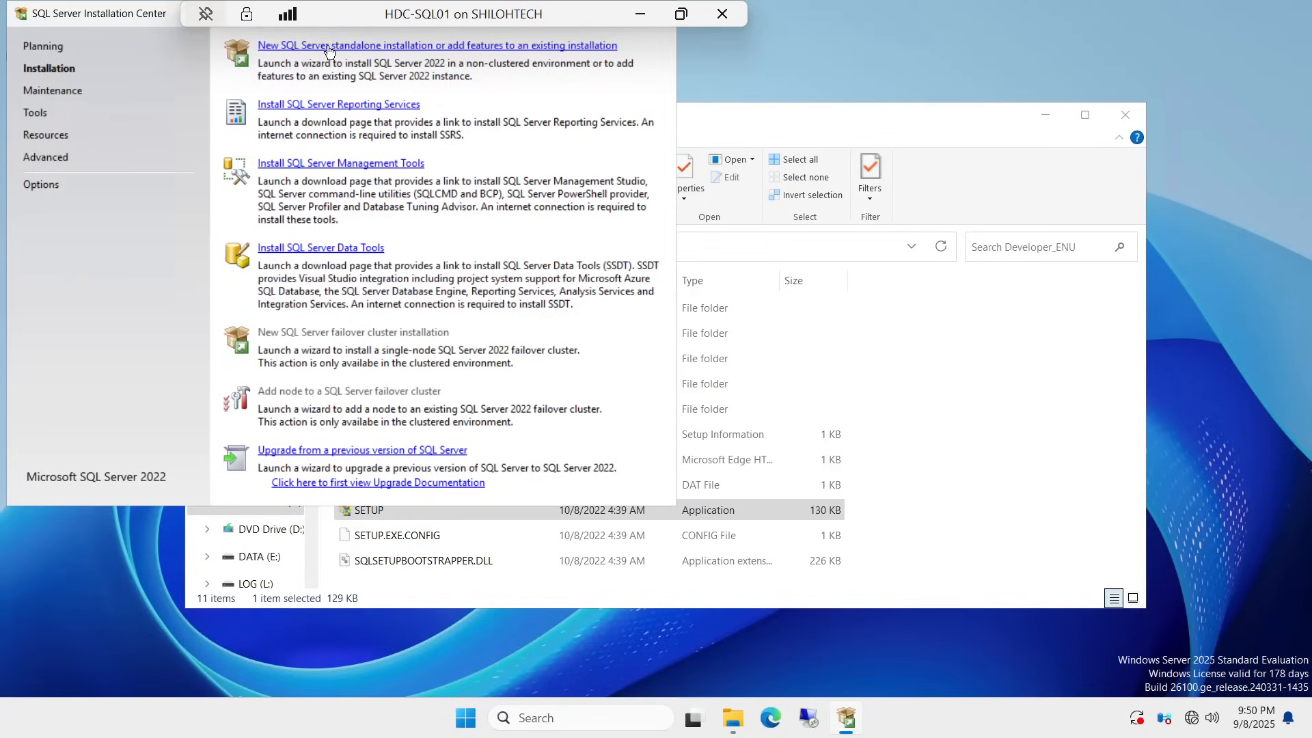
left_click(405, 46)
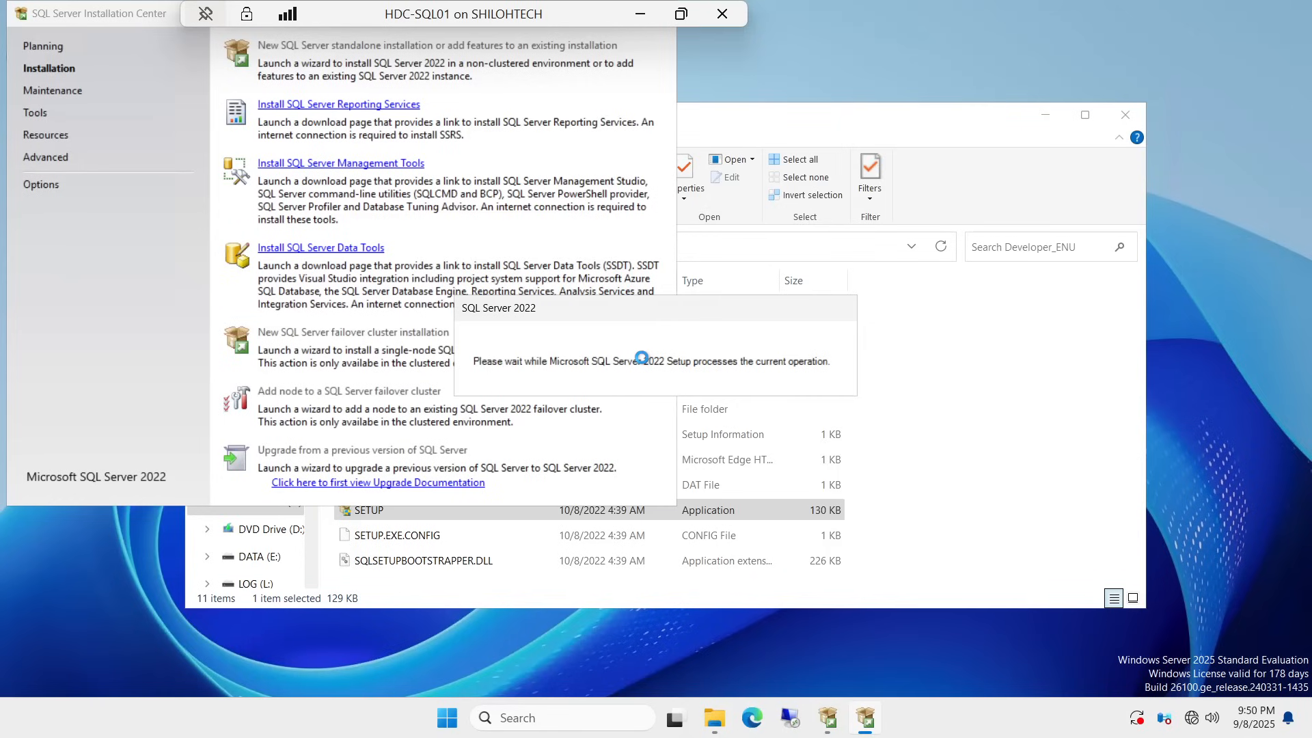
Step: Drag the setup wait message and the Setup wizard clear of the Installation Center
left_click_drag(716, 310, 697, 114)
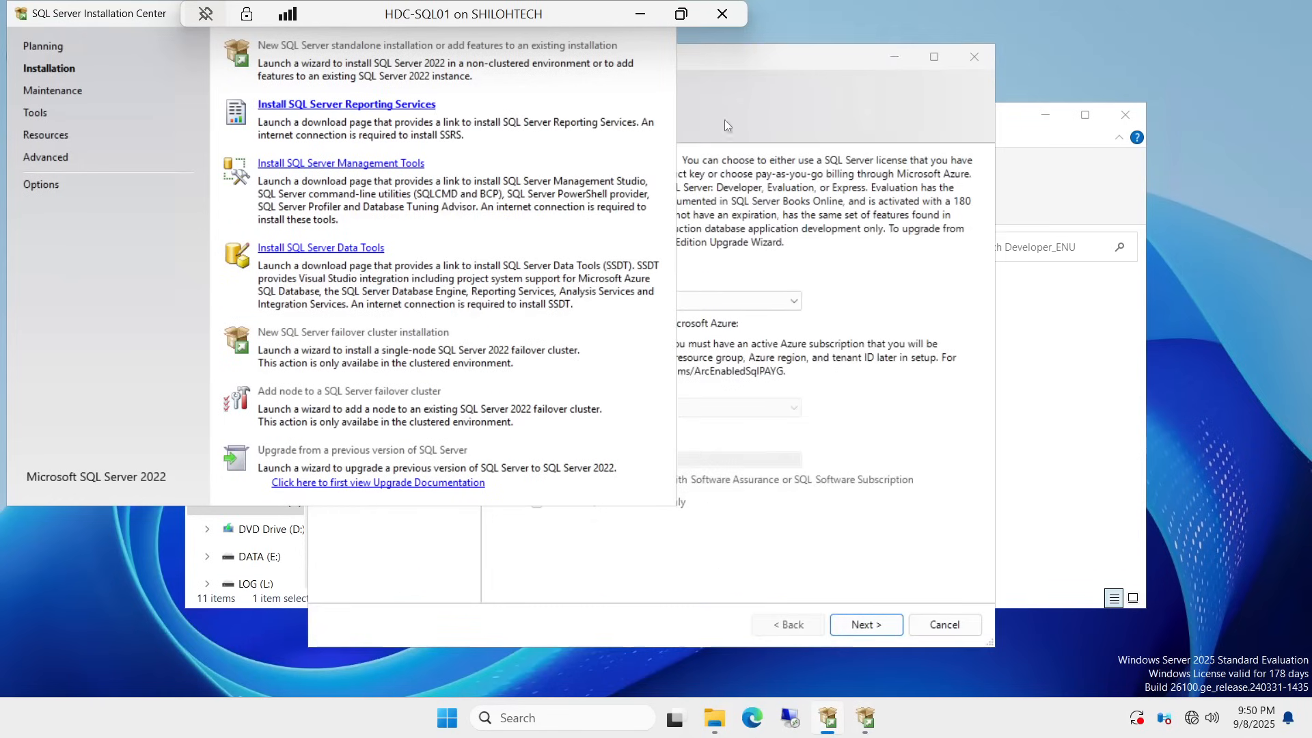
mouse_move(797, 56)
left_mouse_down()
mouse_move(1051, 60)
mouse_move(901, 29)
left_mouse_up()
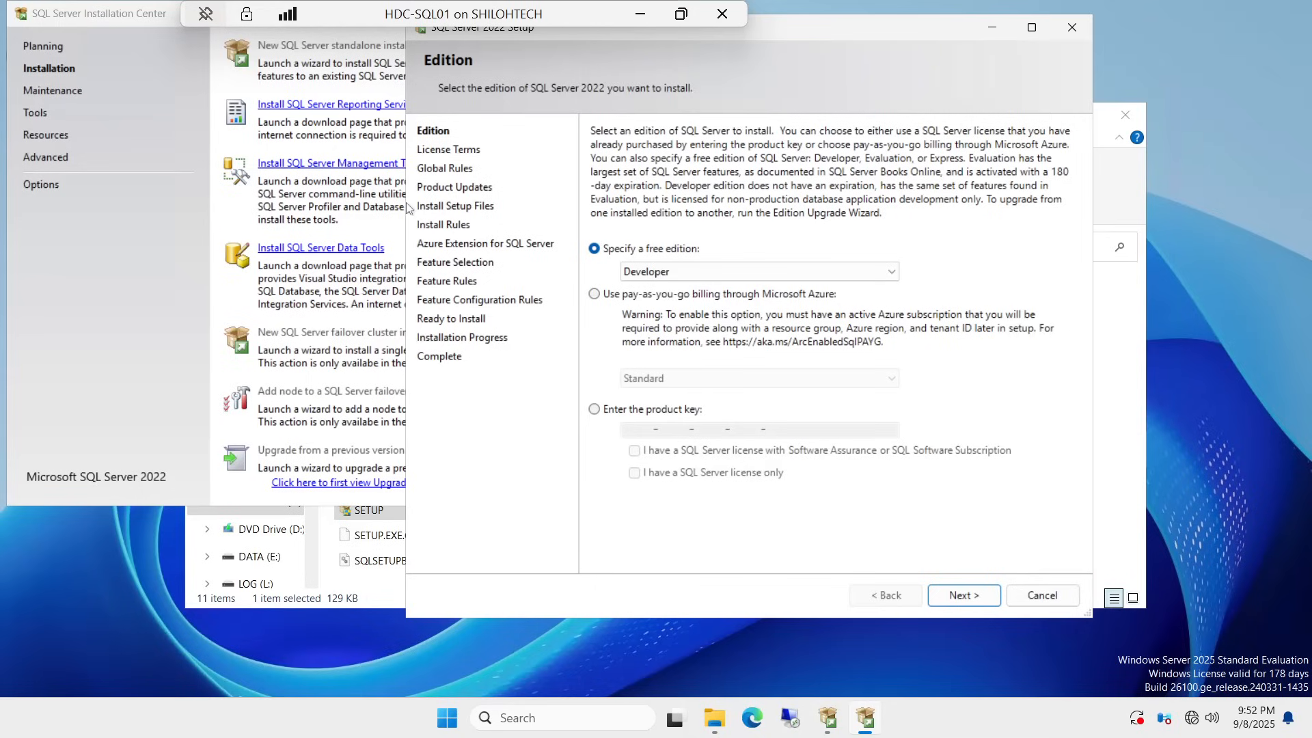
Step: Advance to License Terms, check 'I accept the license terms', and scroll through the text
left_click(966, 596)
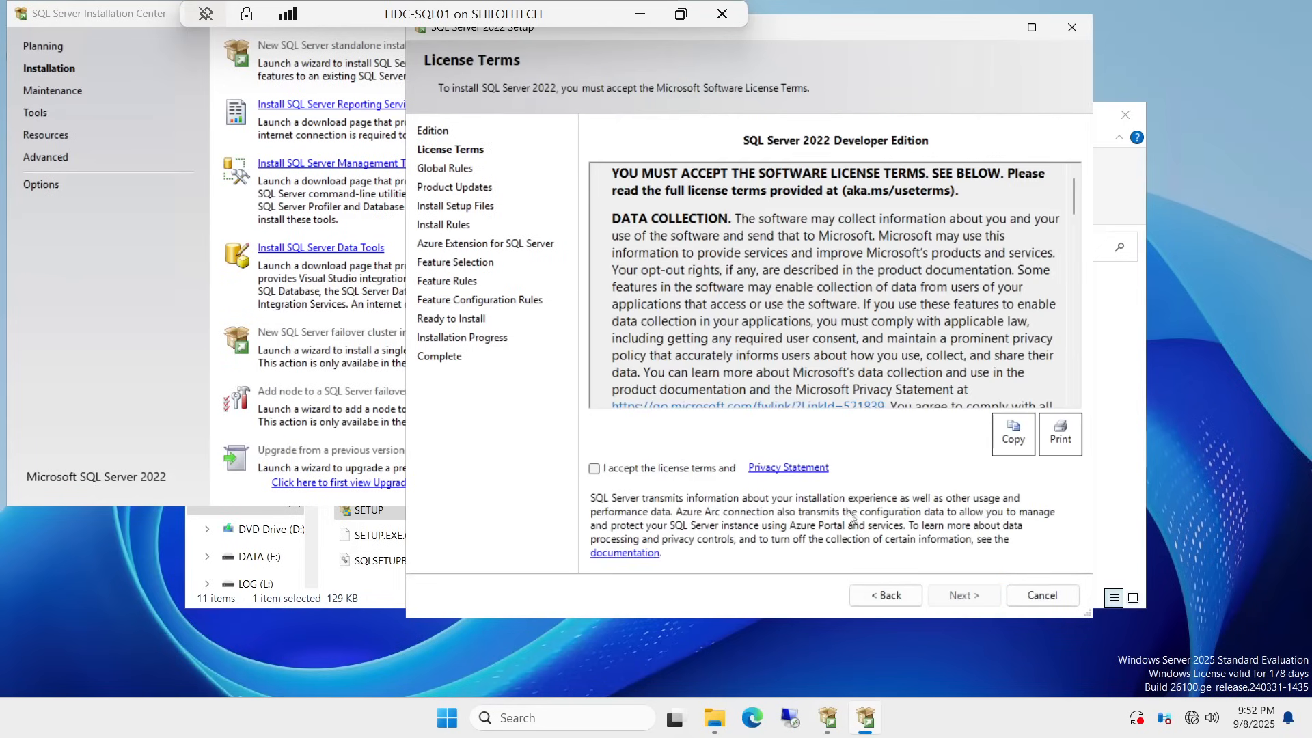
left_click(596, 469)
scroll(835, 285, "down", 10)
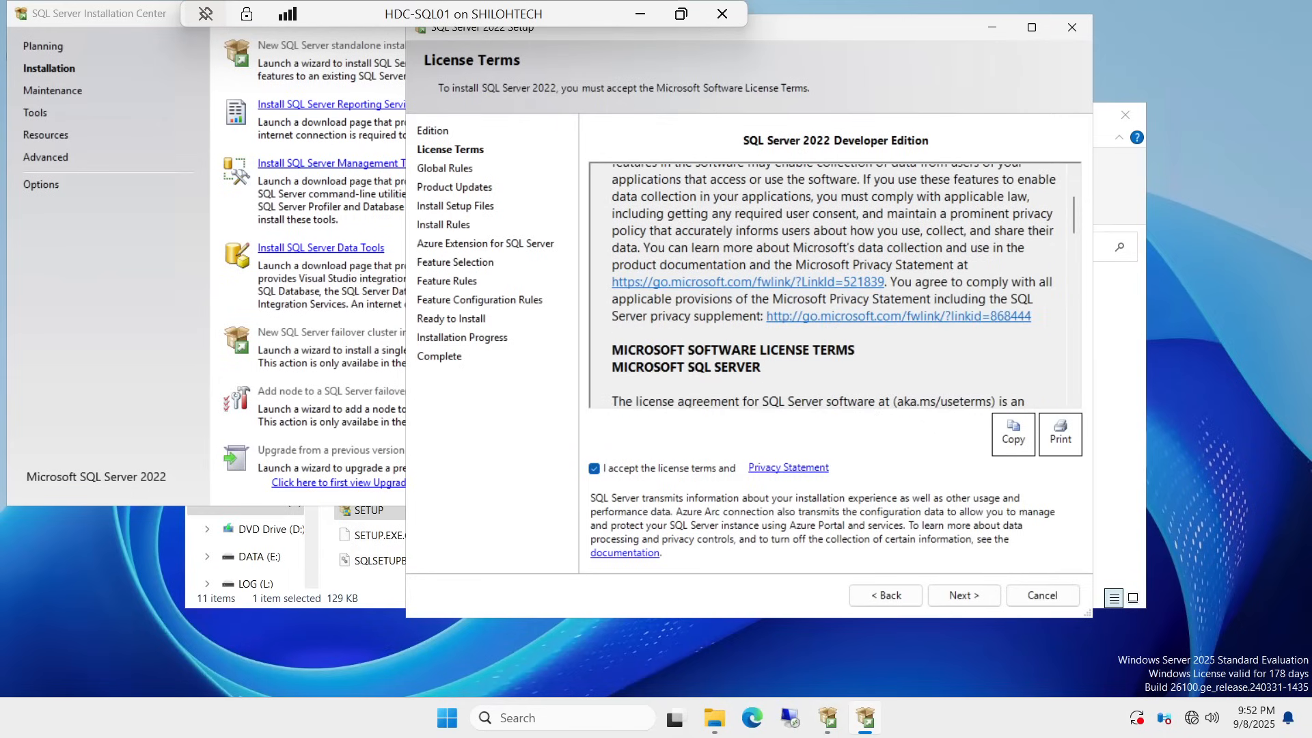
scroll(835, 285, "down", 5)
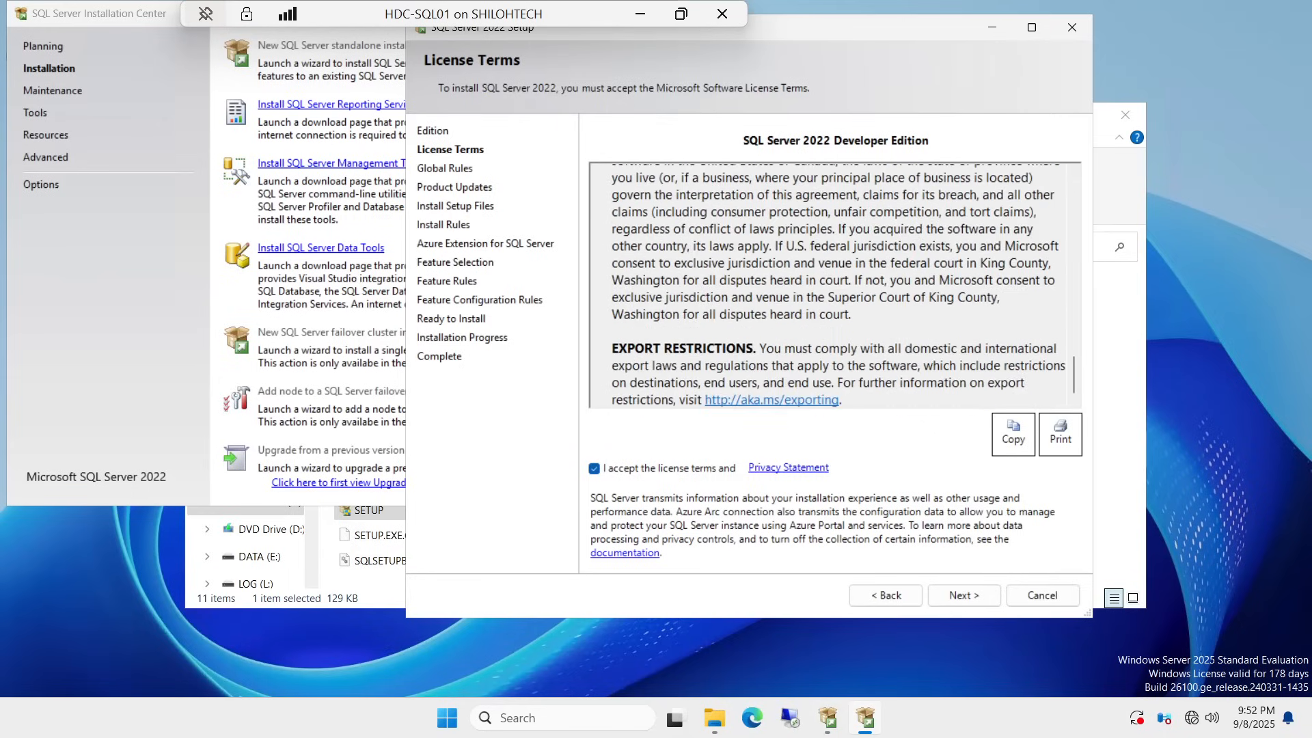
scroll(835, 285, "up", 15)
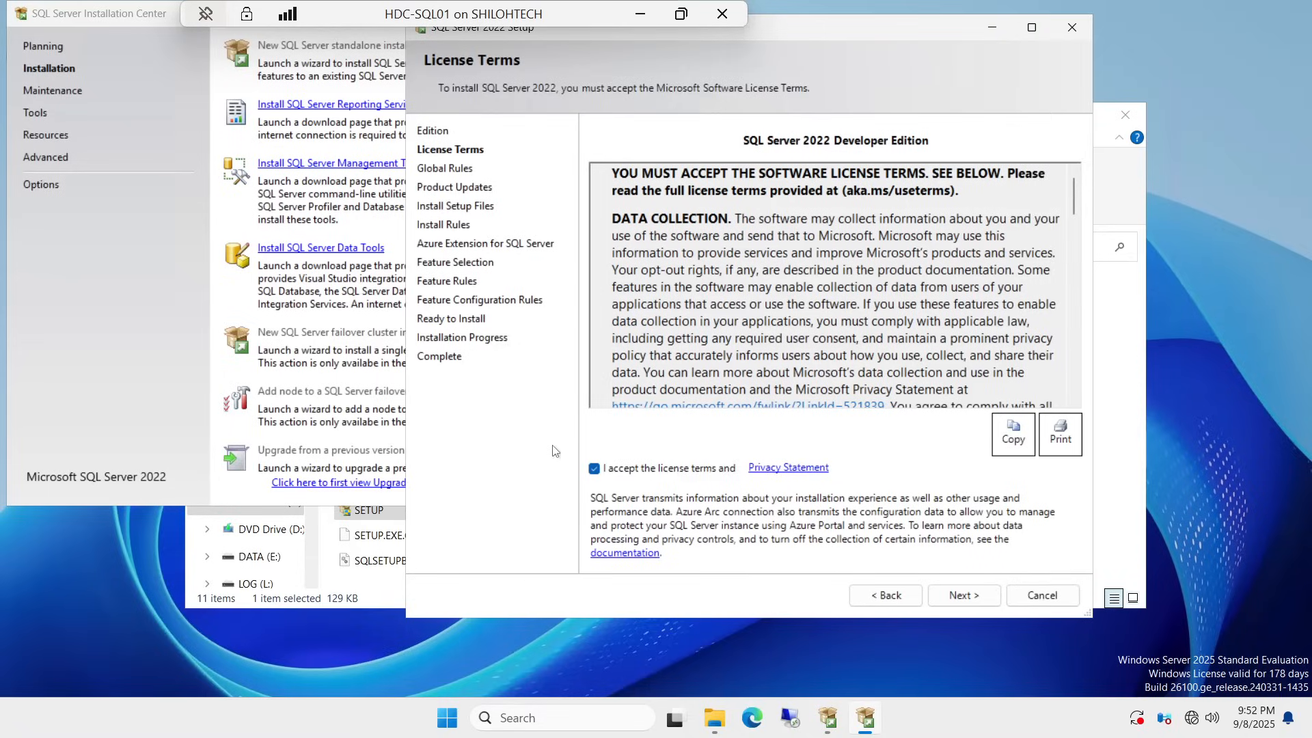
Step: Continue past License Terms and the failed Product Updates check
left_click(963, 595)
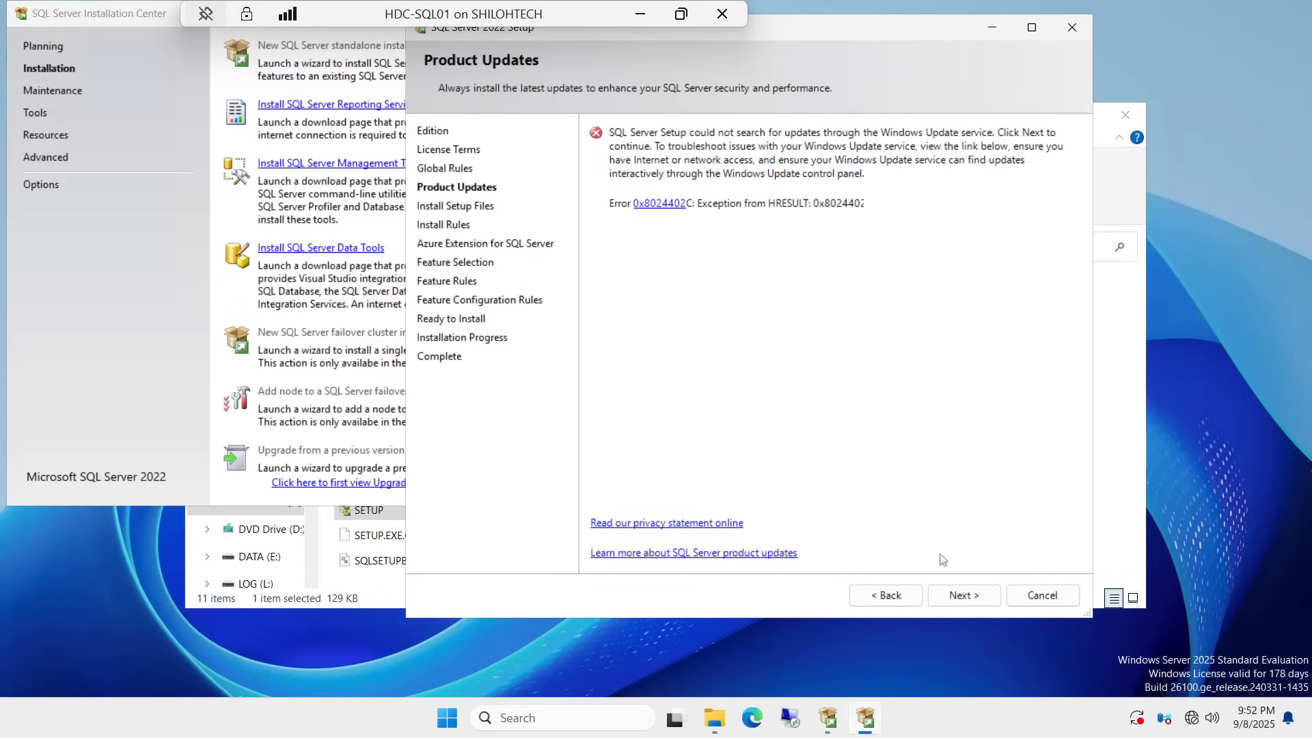
left_click(964, 595)
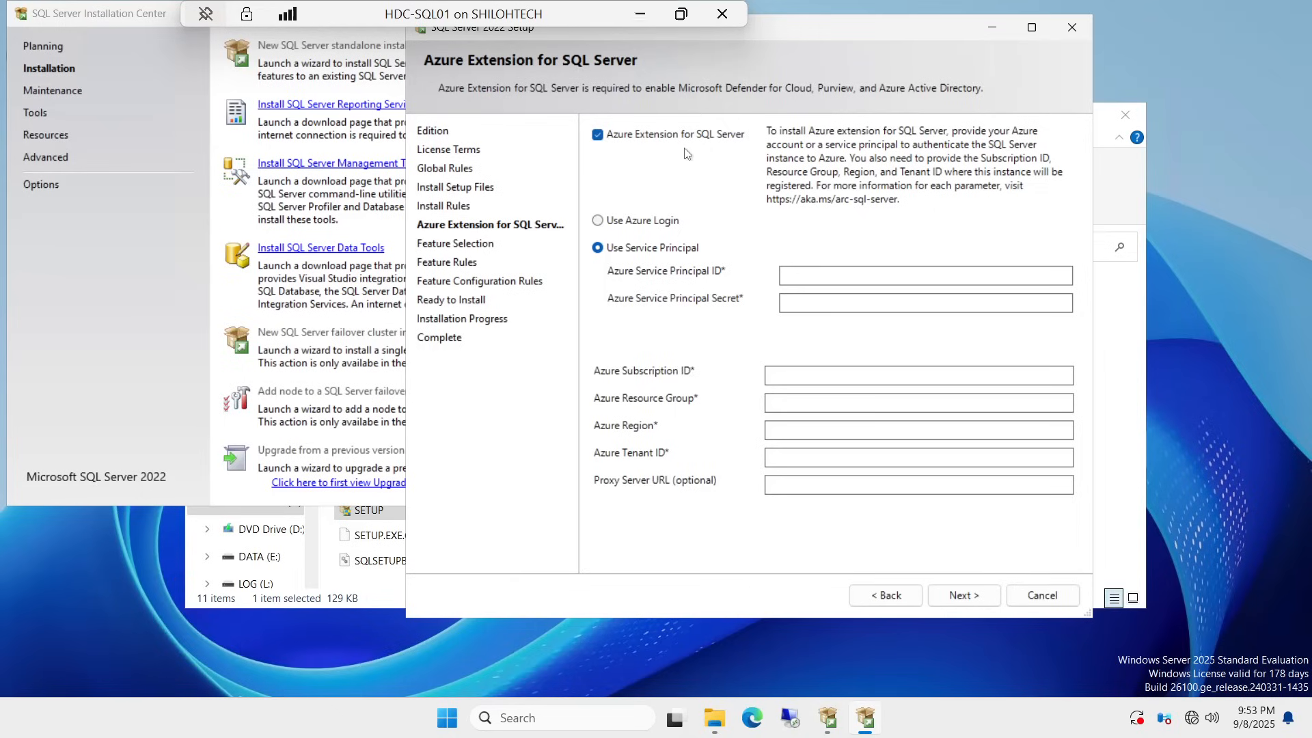
Step: Uncheck 'Azure Extension for SQL Server', leaving it disabled
left_click(598, 136)
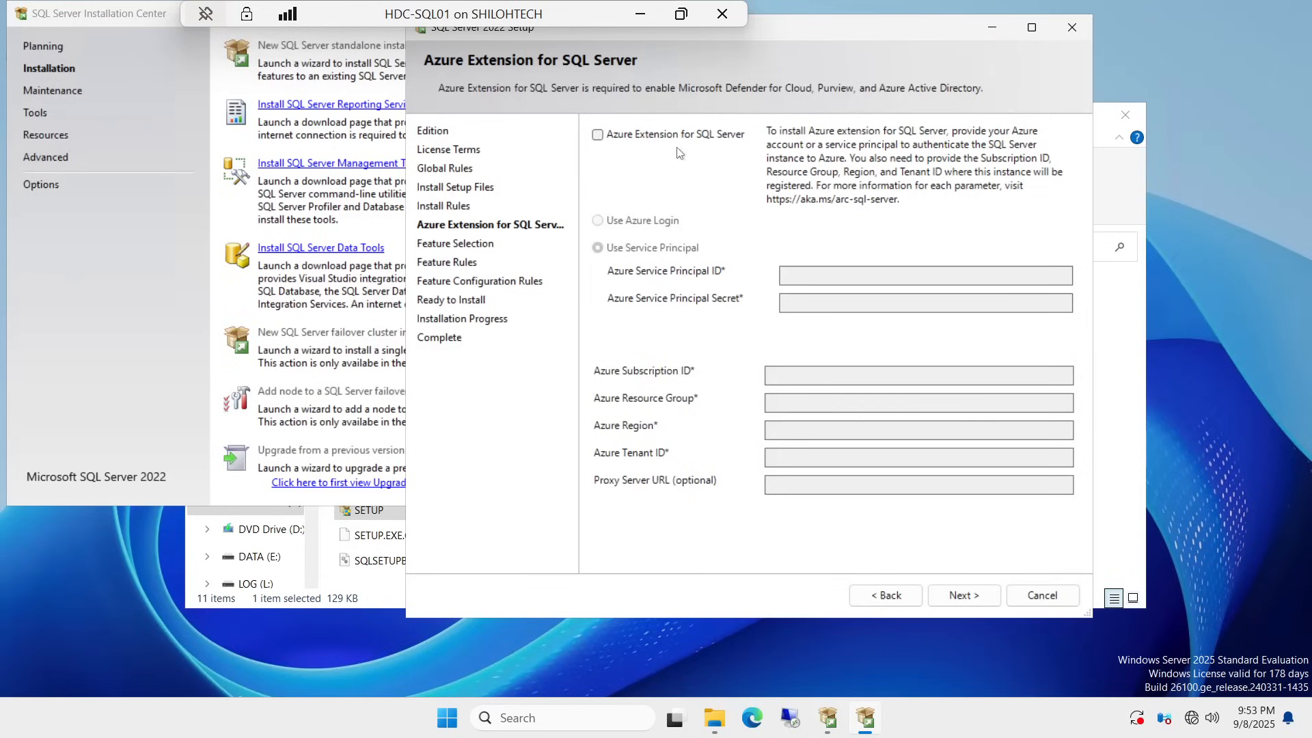
left_click(597, 135)
left_click(598, 136)
Step: On Feature Selection, check Database Engine Services and SQL Server Replication
left_click(964, 595)
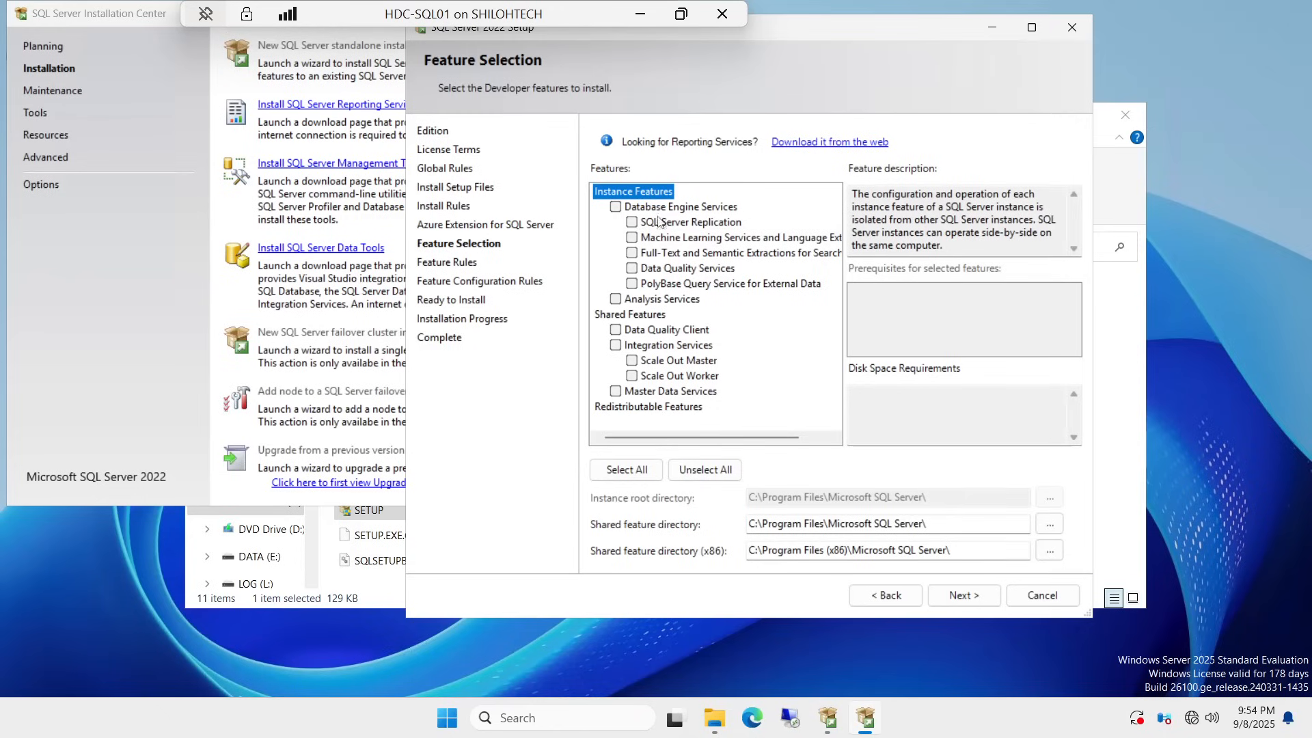
left_click(615, 206)
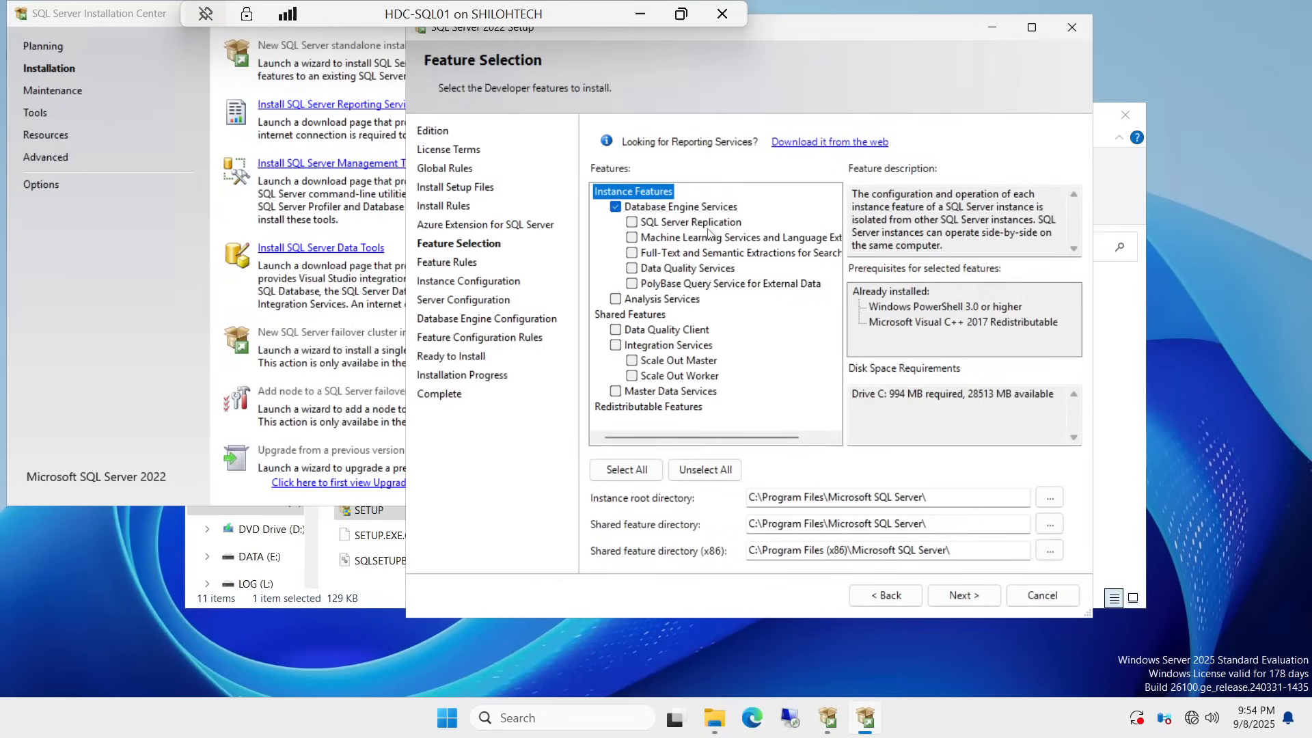
left_click(632, 222)
Step: Browse to the C:\SQL INSTALL folder and confirm it as the instance root directory
left_click(1050, 497)
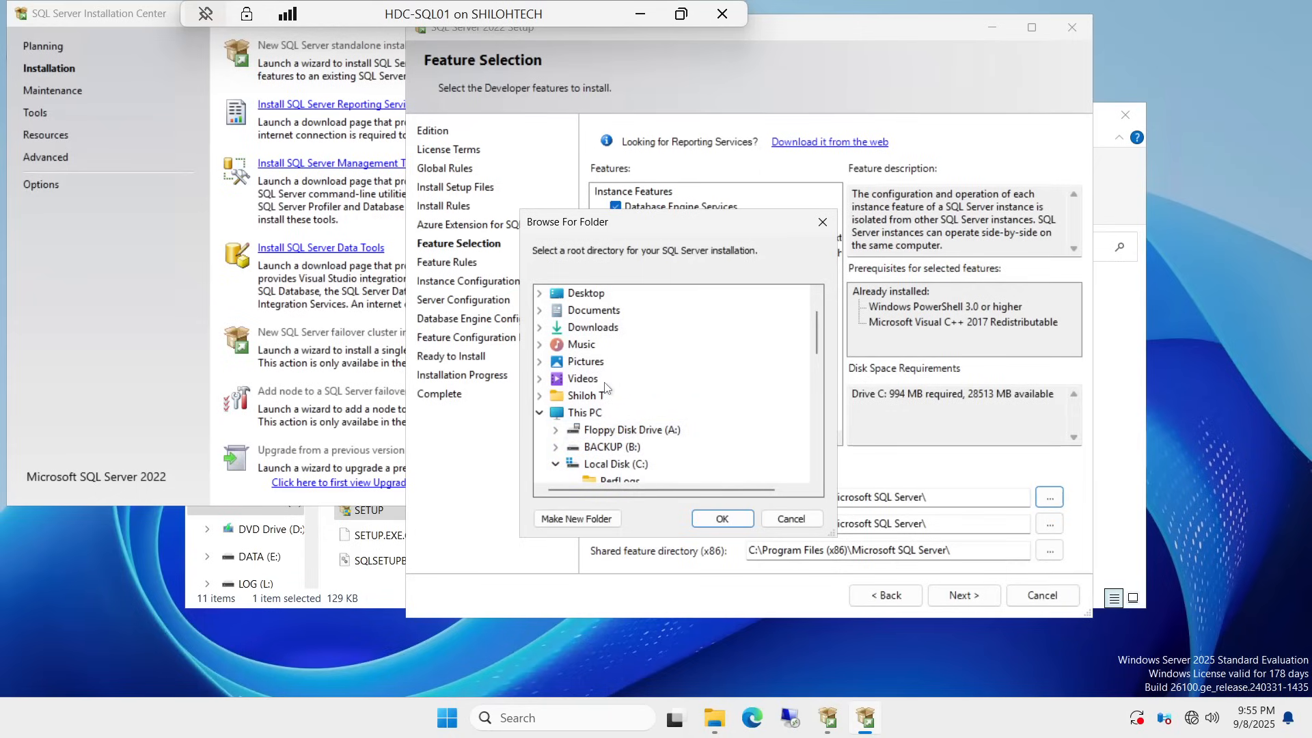
scroll(607, 407, "down", 1)
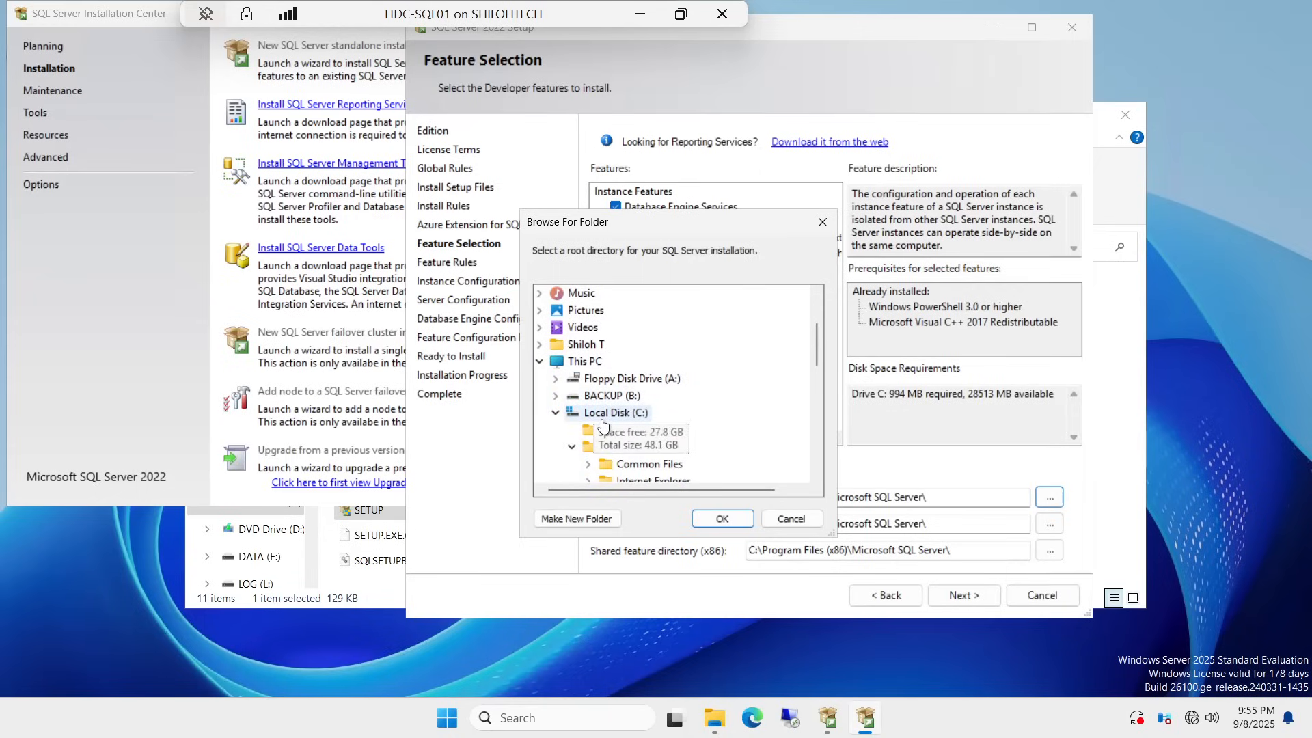
scroll(604, 424, "down", 2)
left_click(635, 398)
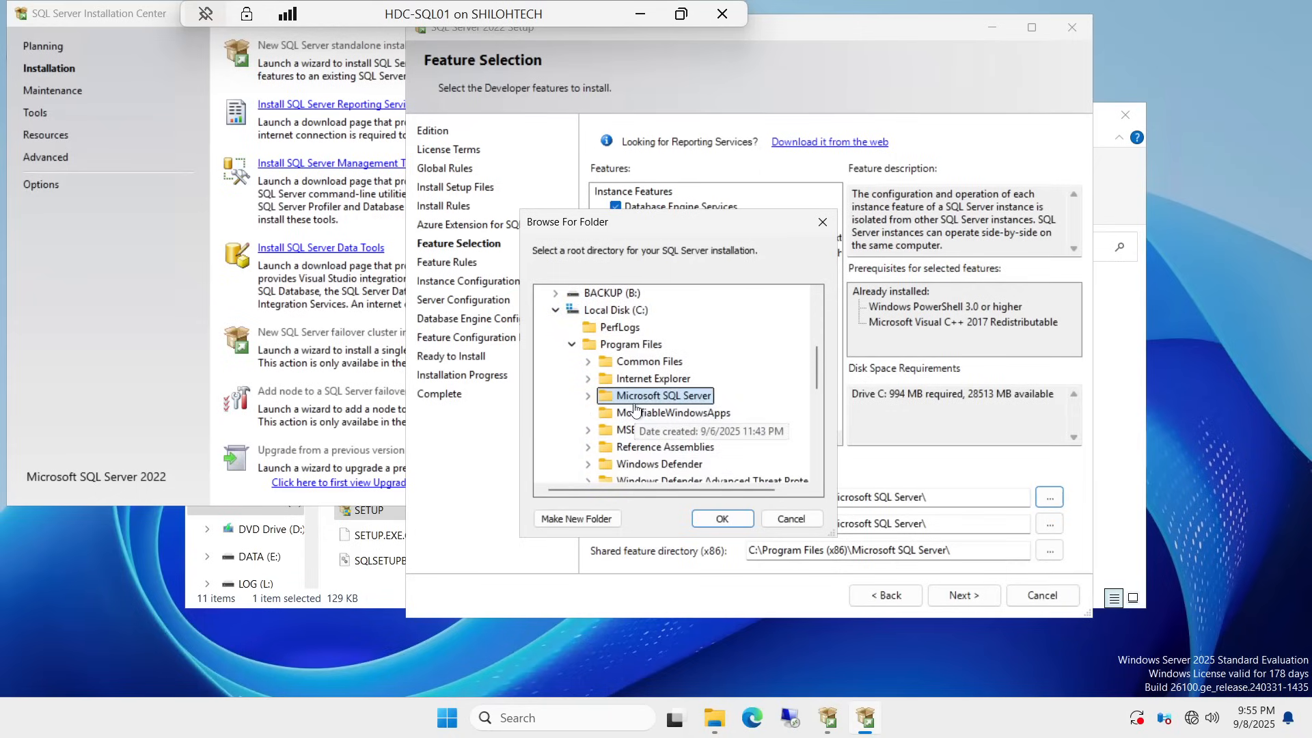
scroll(636, 417, "up", 1)
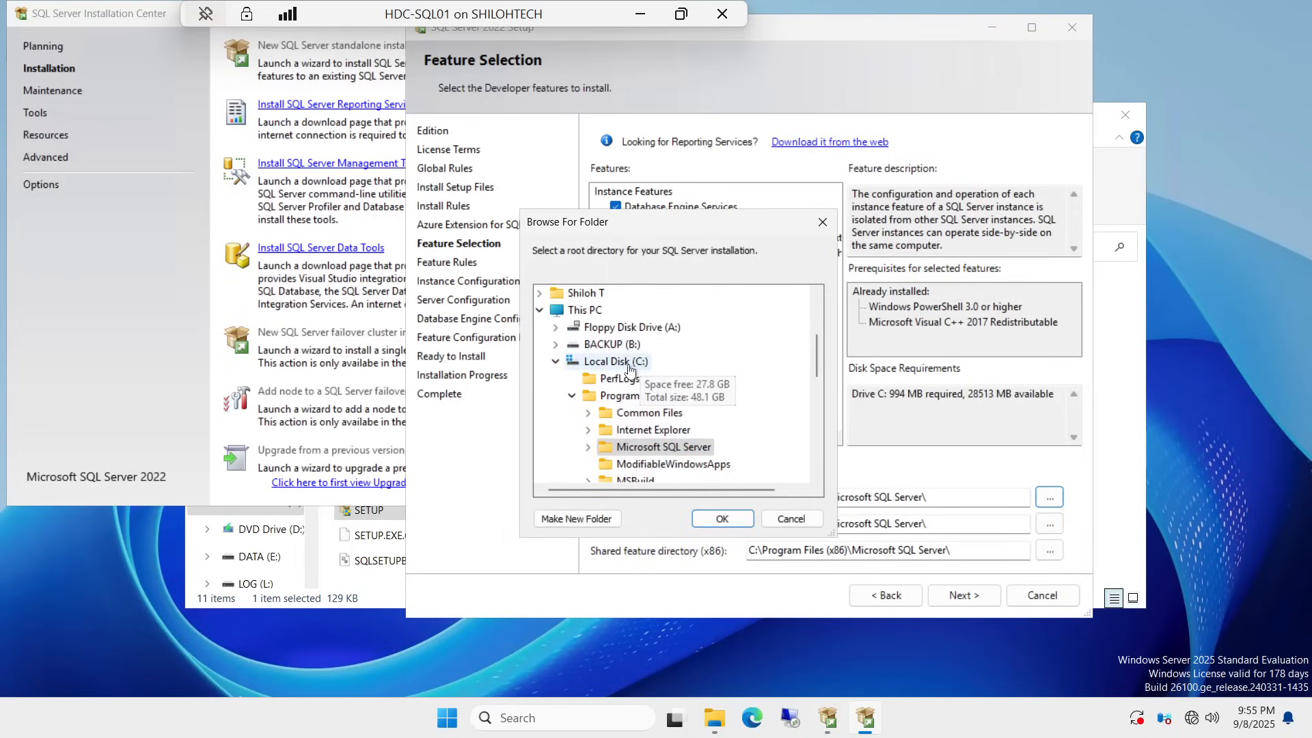
scroll(629, 369, "down", 5)
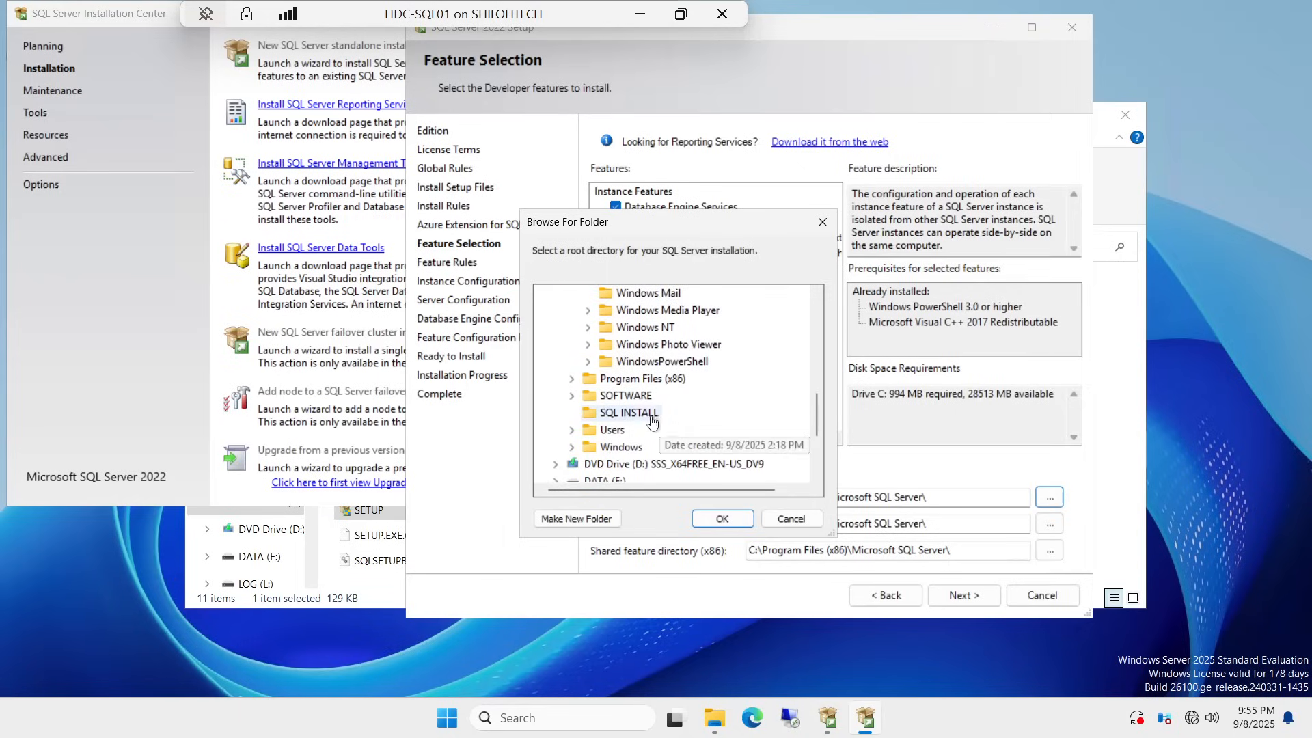
left_click(629, 413)
left_click(740, 522)
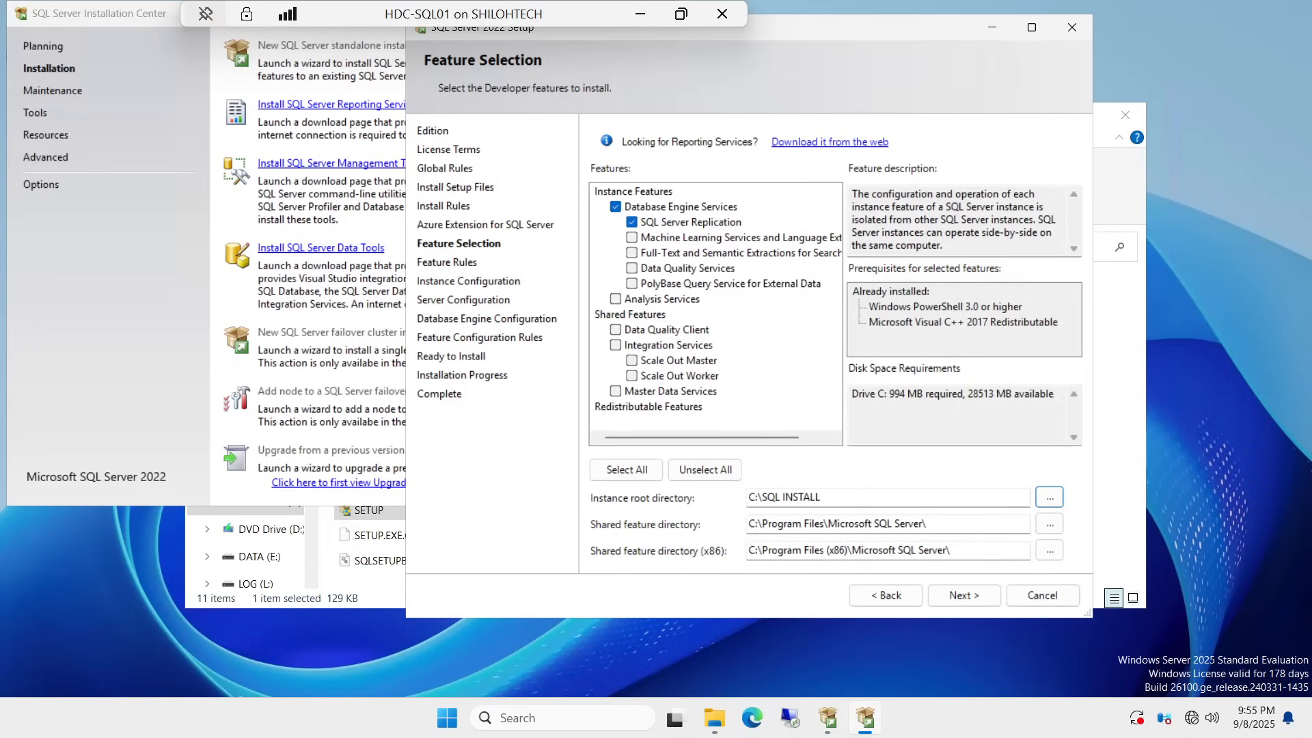
Step: On Instance Configuration, briefly try Named instance, then keep the default MSSQLSERVER instance
left_click(974, 594)
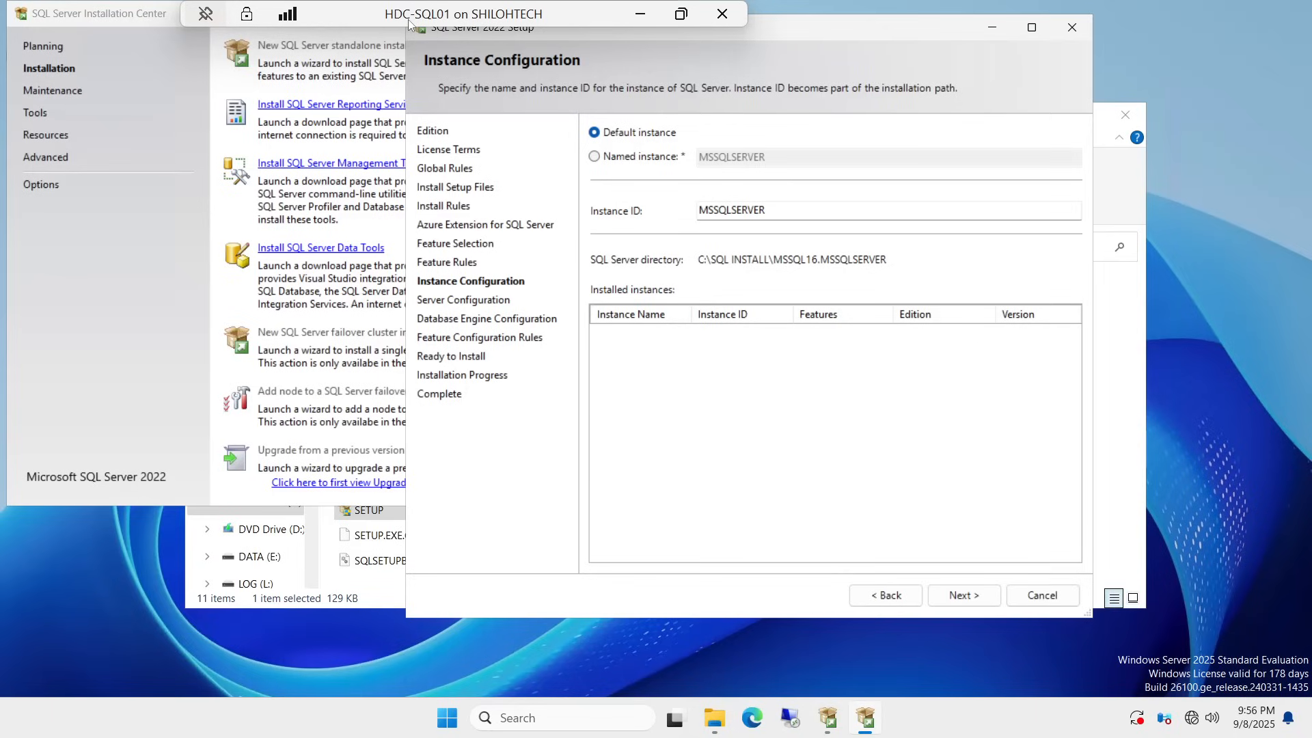
left_click(595, 157)
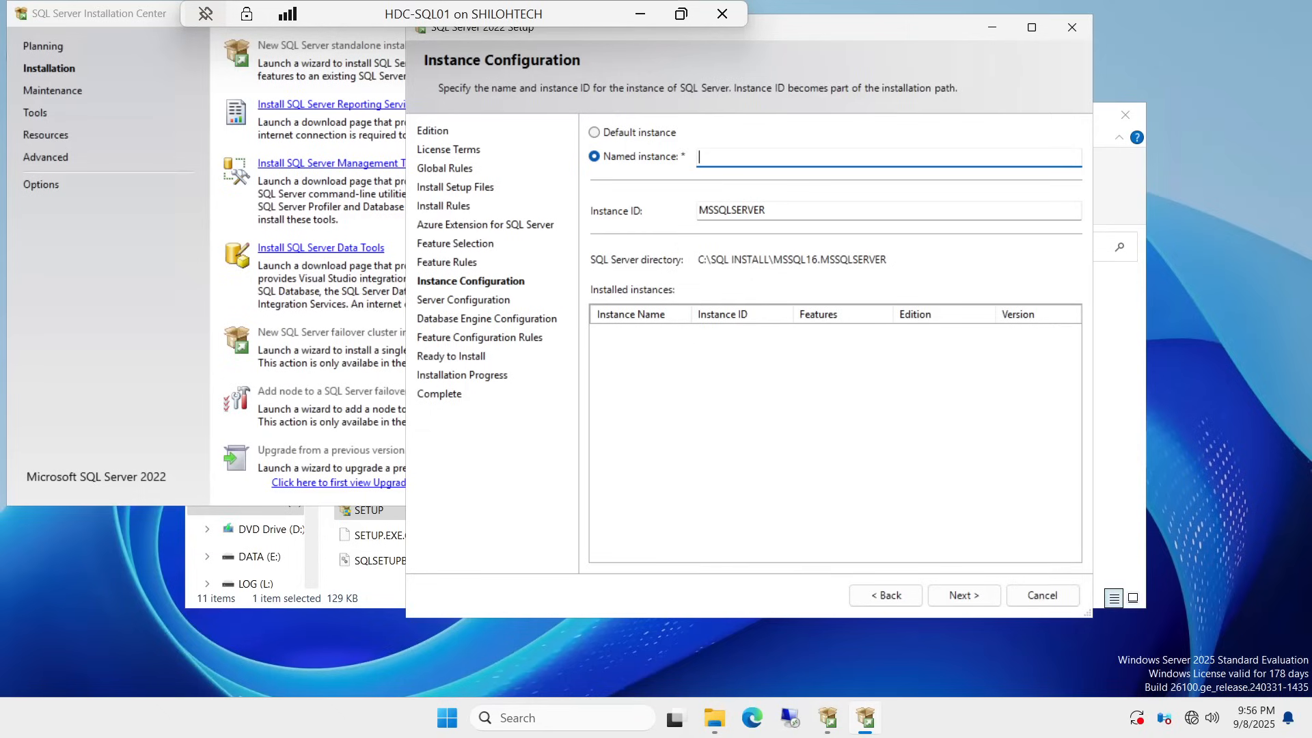
left_click(596, 134)
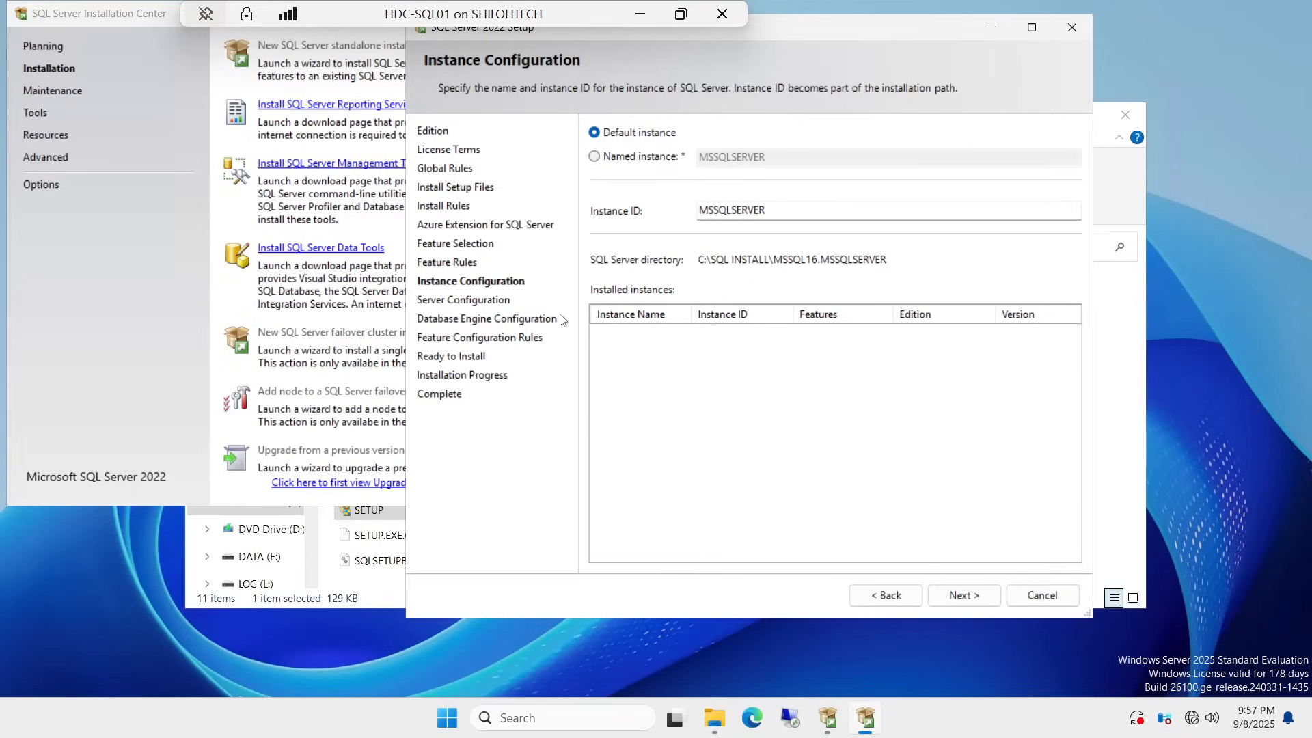
Step: On the Server Configuration Collation tab, highlight the SQL_Latin1_General_CP1_CI_AS collation name
left_click(966, 596)
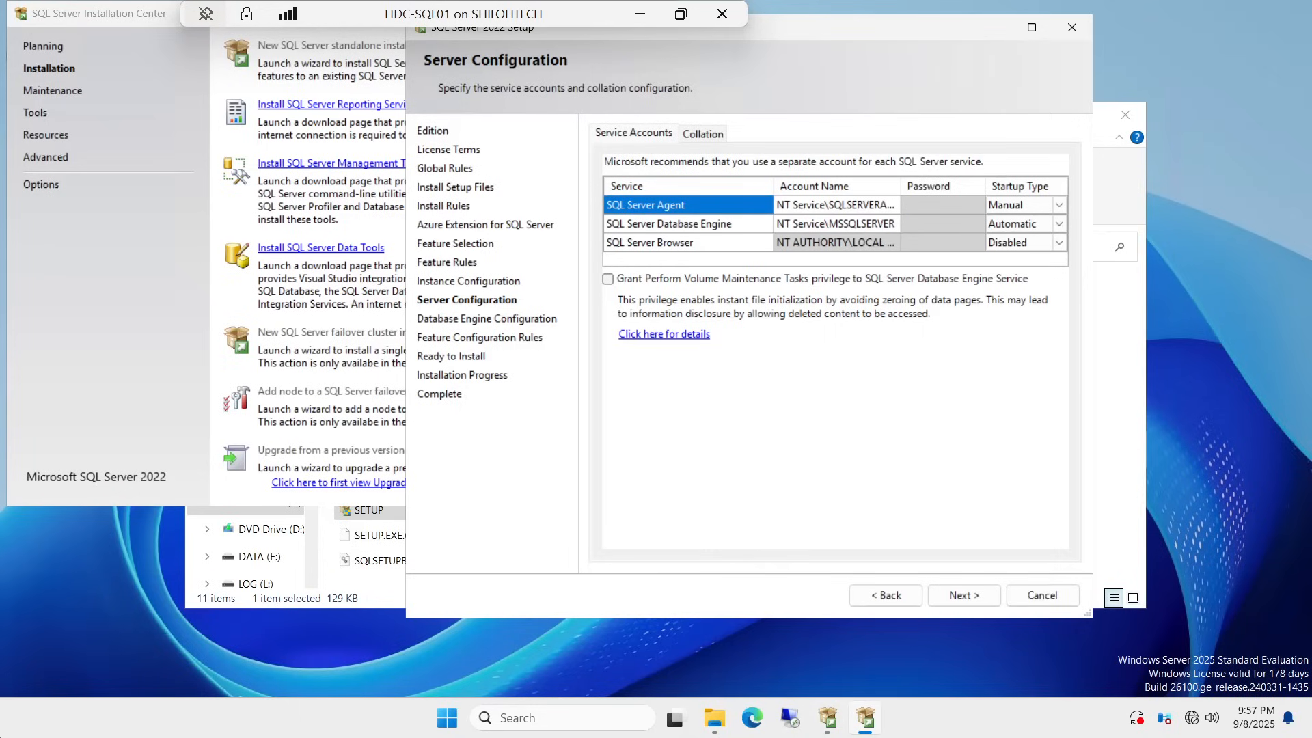
left_click(704, 135)
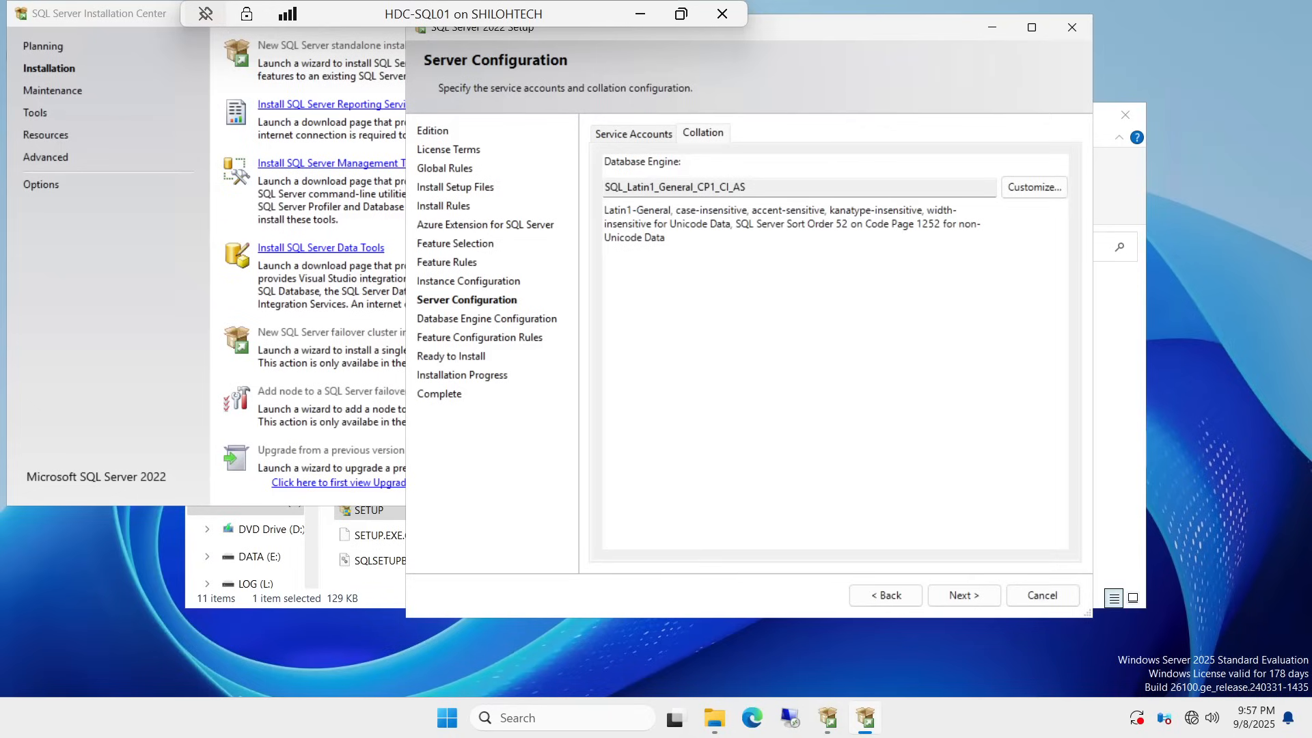
left_click_drag(748, 187, 604, 187)
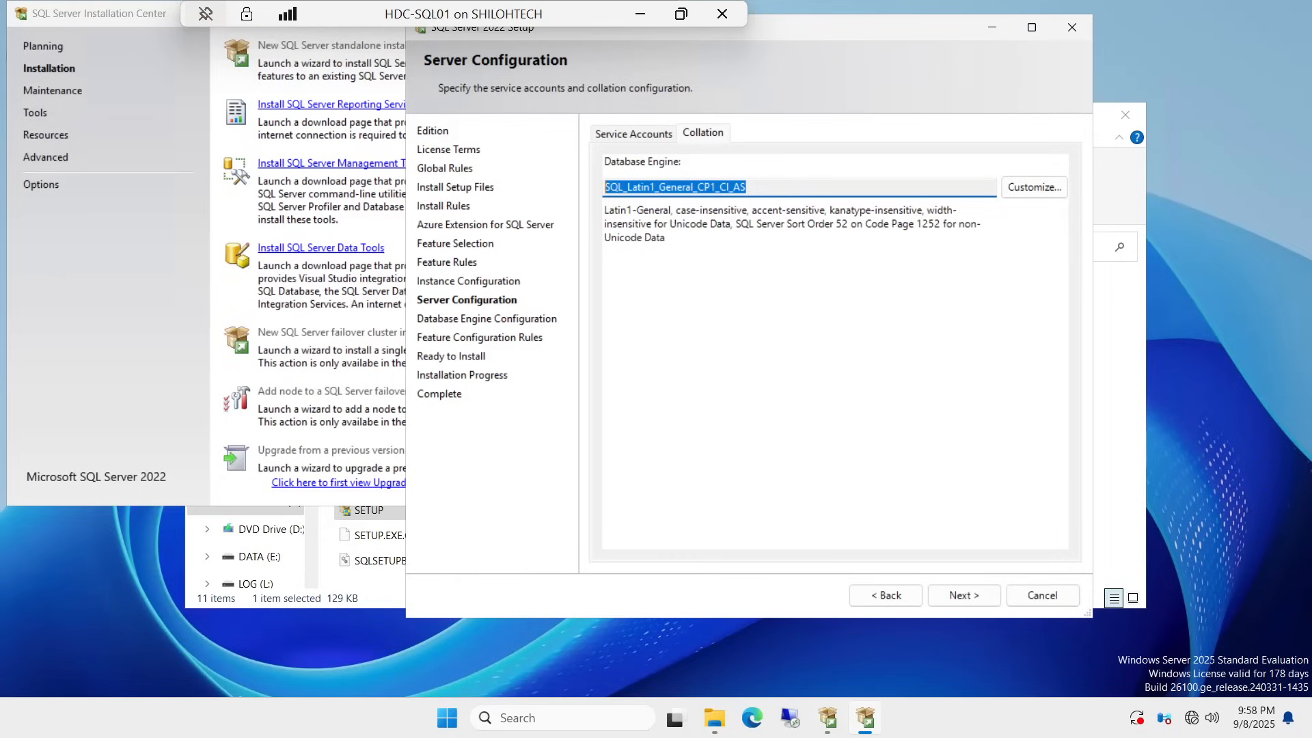
left_click(634, 134)
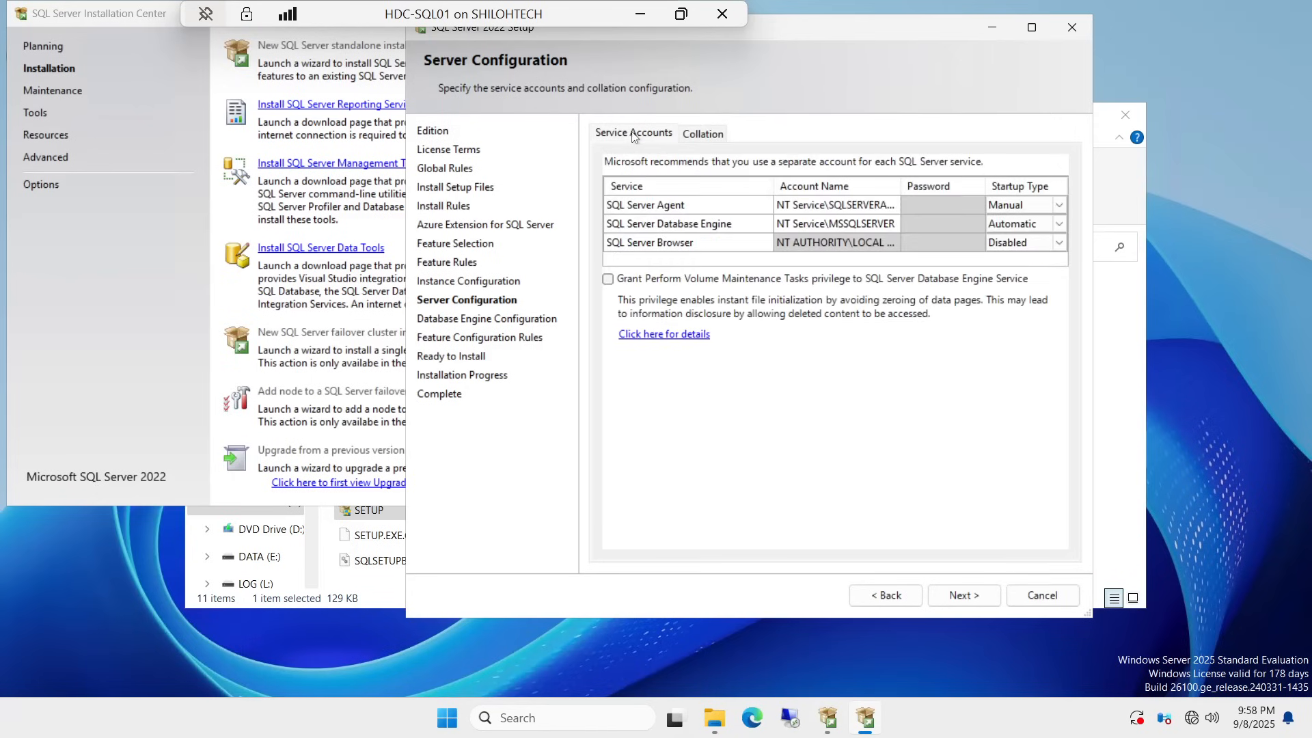
left_click(840, 205)
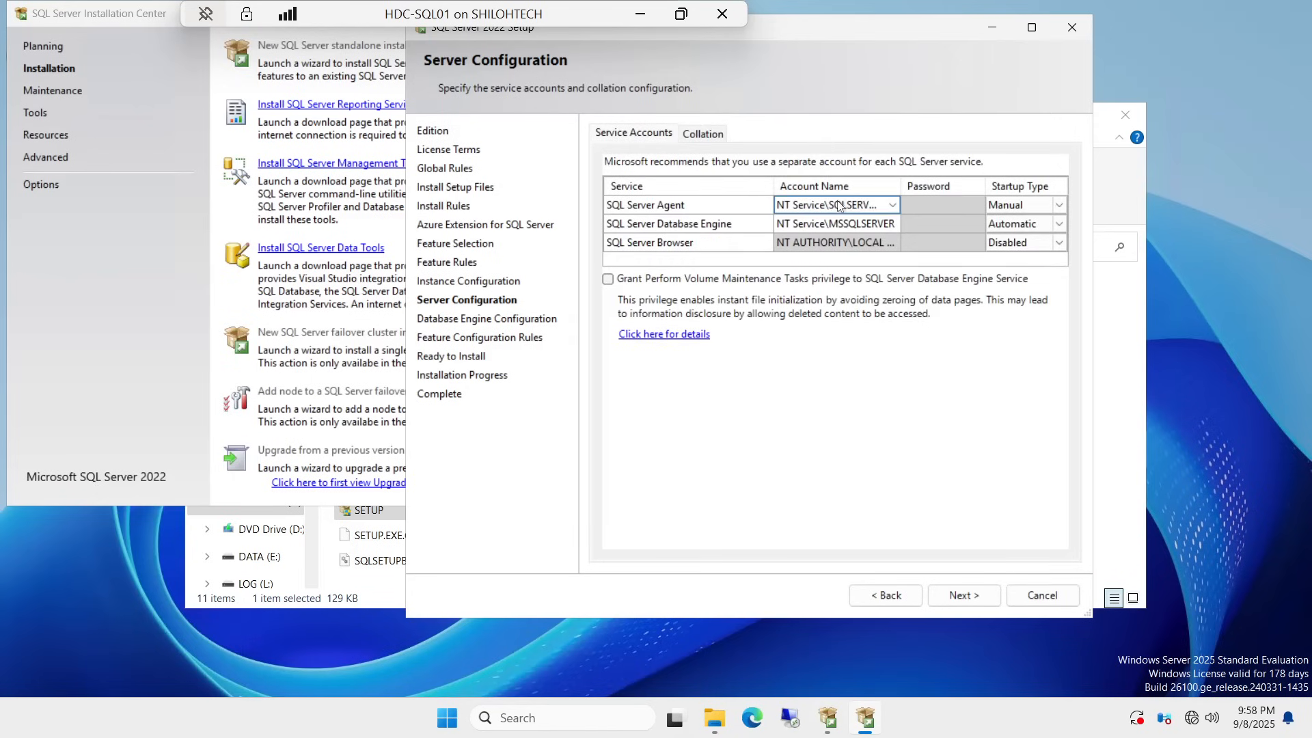
left_click(992, 207)
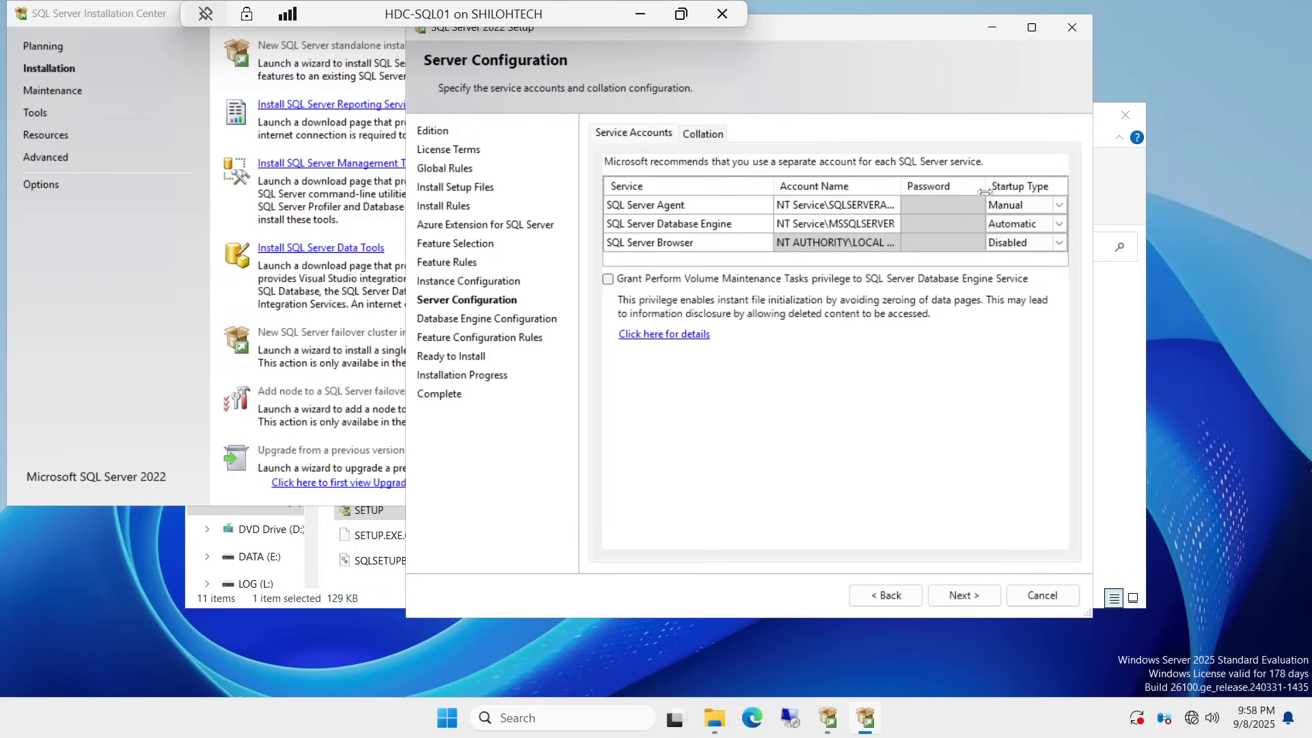
left_click(1002, 220)
left_click(1052, 206)
left_click(1043, 224)
left_click(1028, 223)
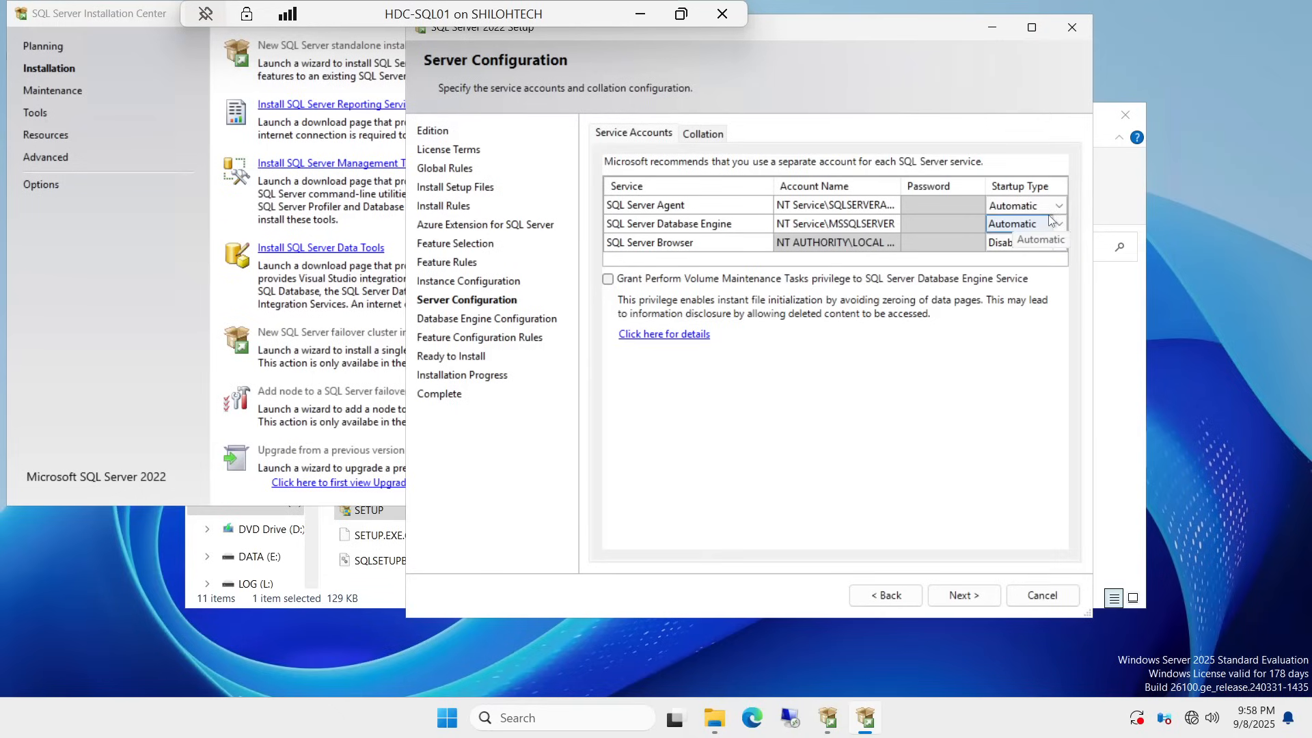
left_click(1061, 205)
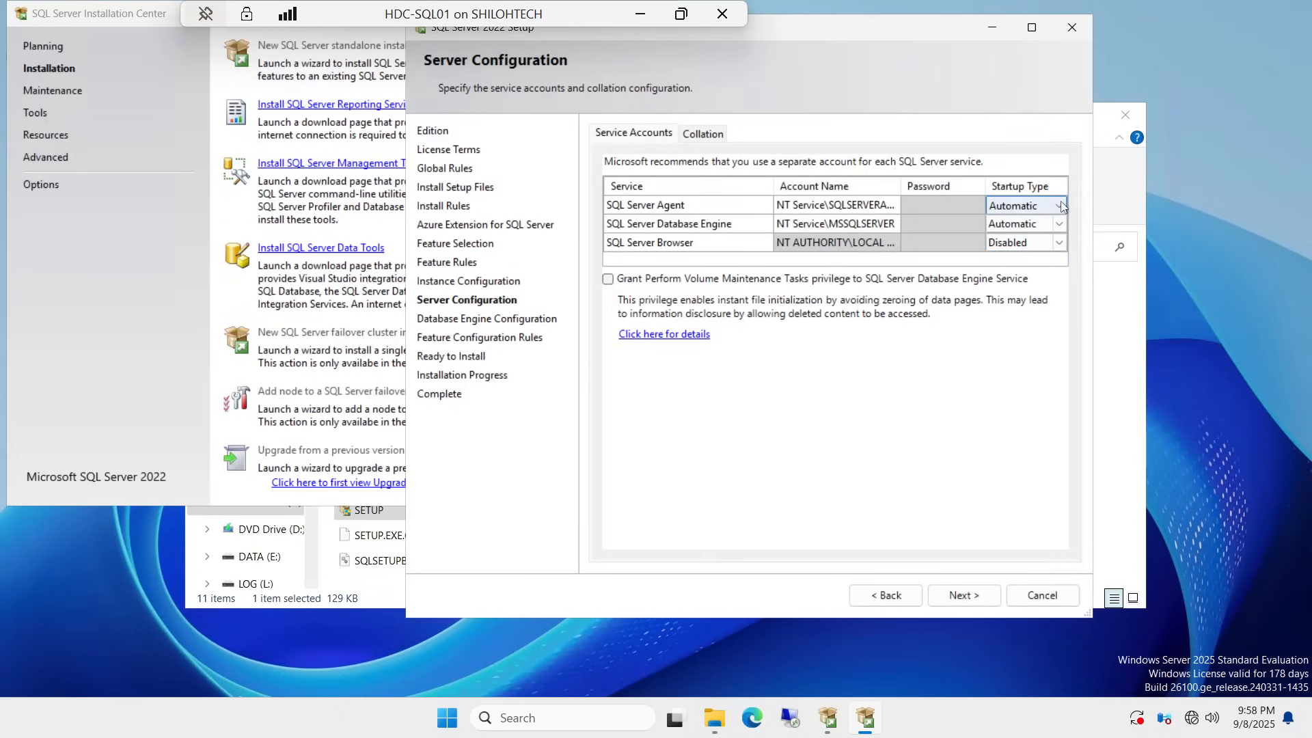
left_click(910, 246)
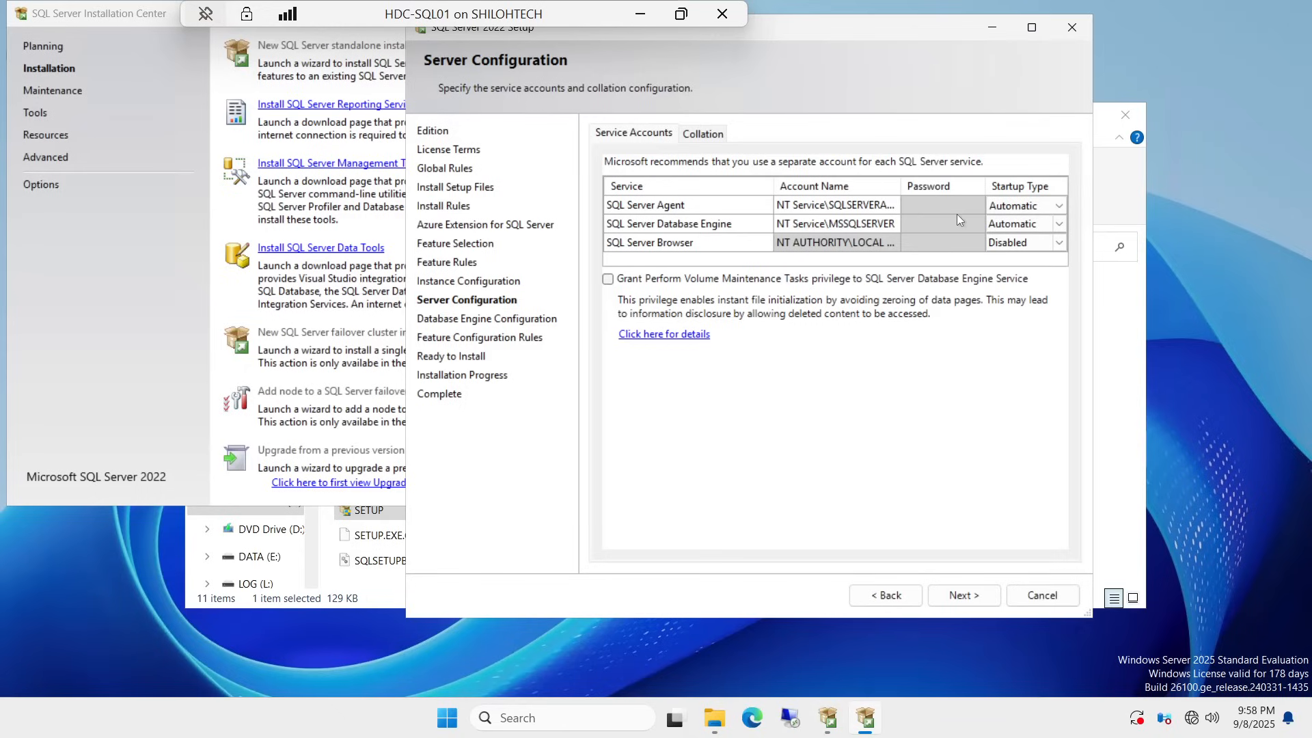
left_click(1030, 208)
left_click(1004, 224)
Step: Assign SQL Server Agent the first domain account matching 'svc' found through Browse
left_click(892, 207)
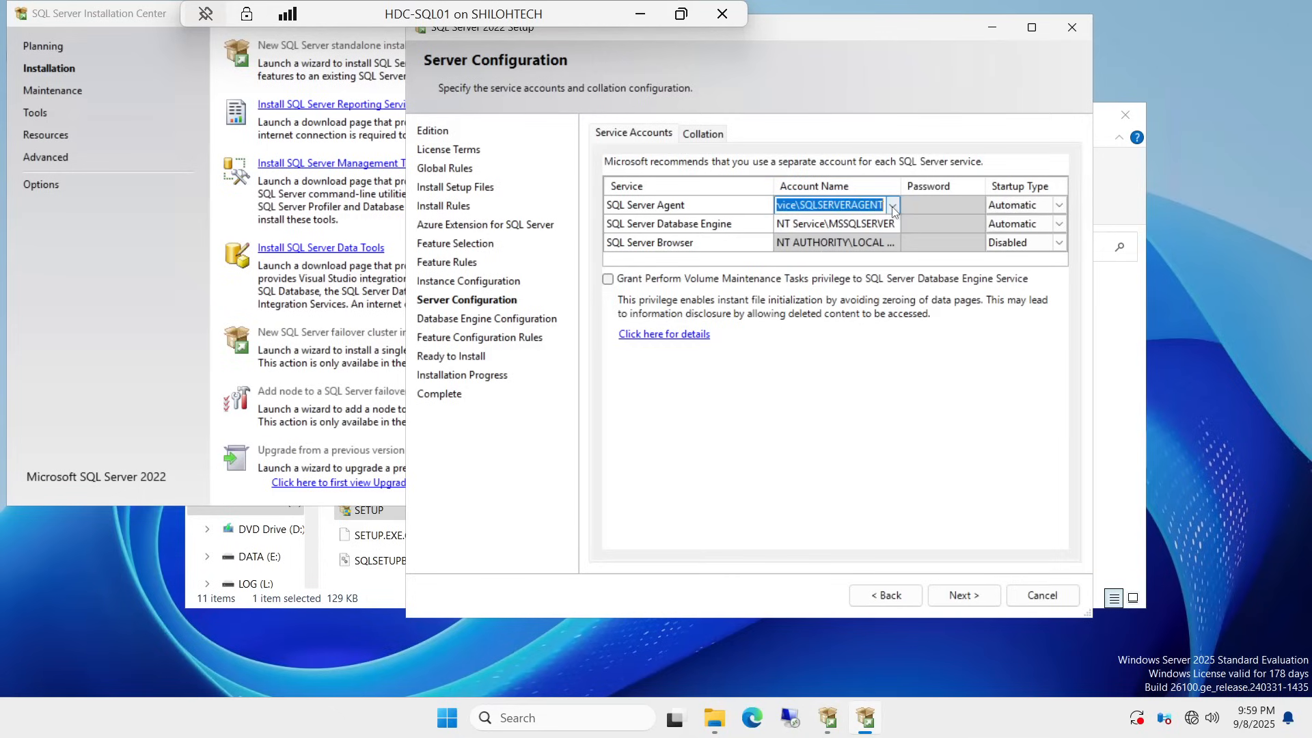
left_click(891, 206)
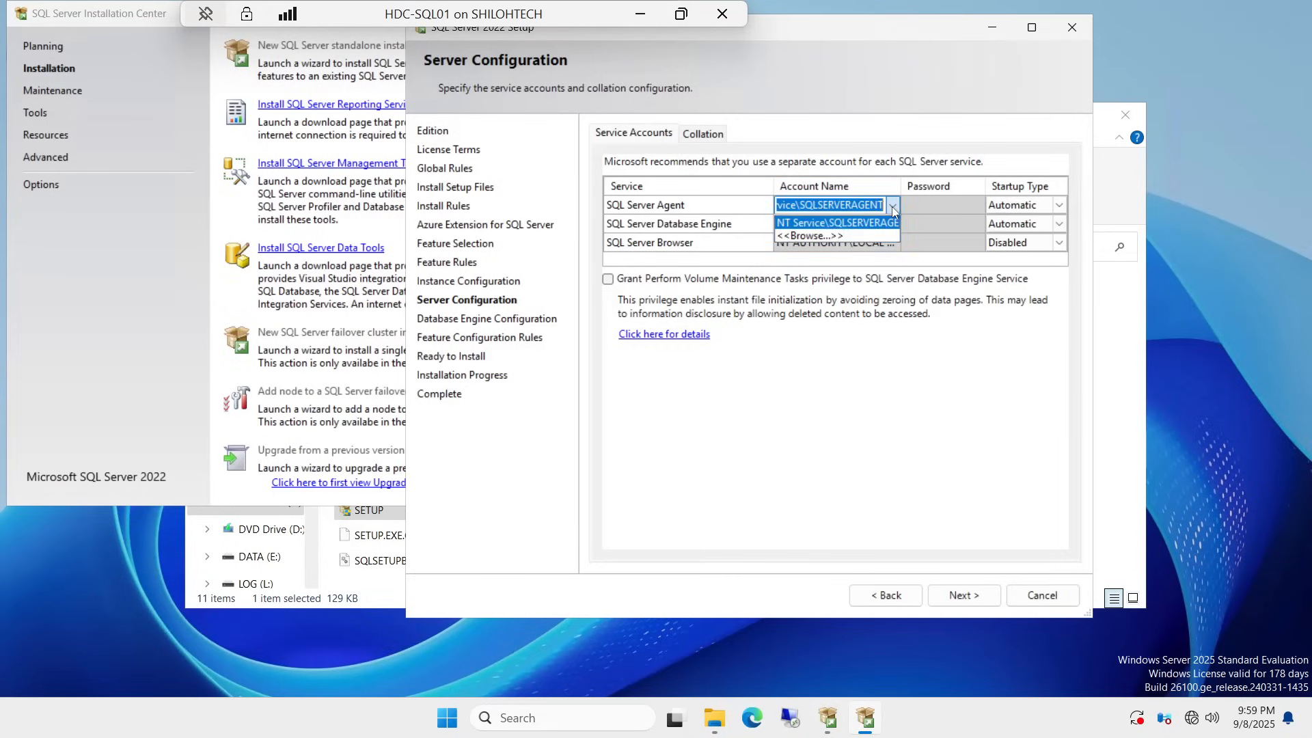
left_click(800, 235)
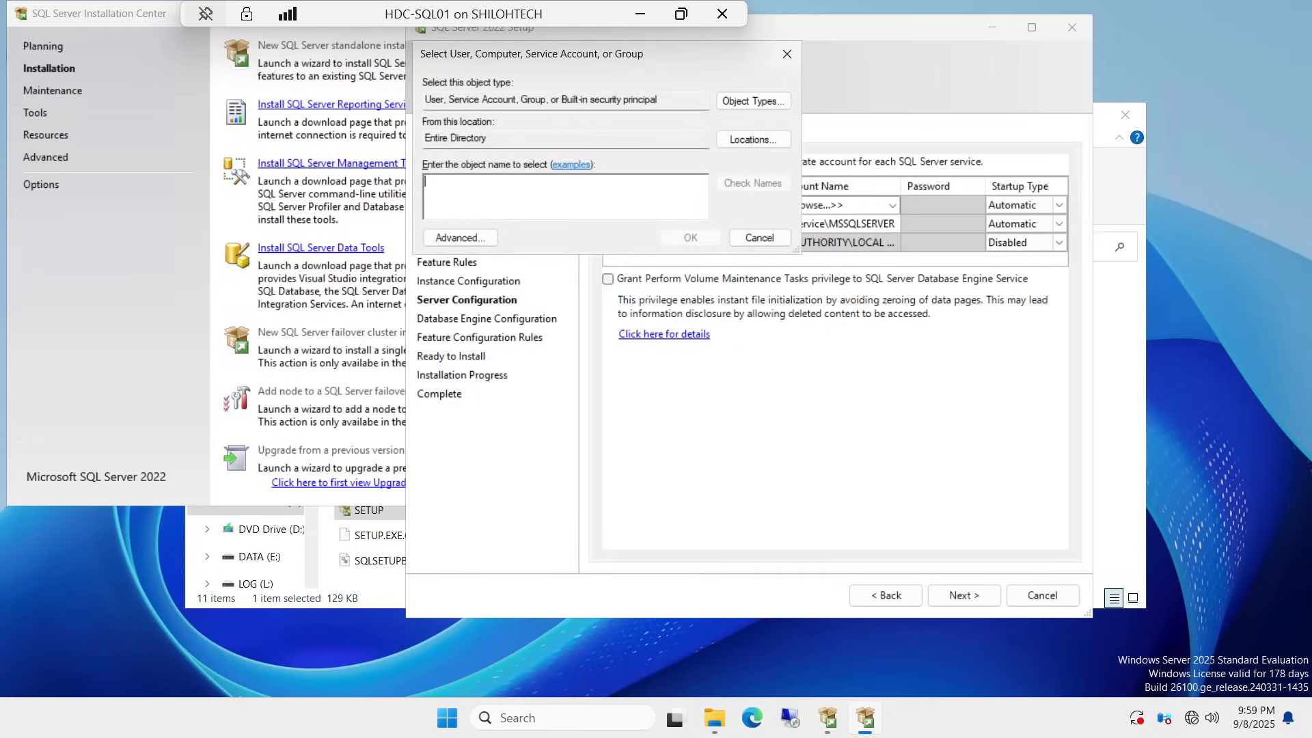
type("s")
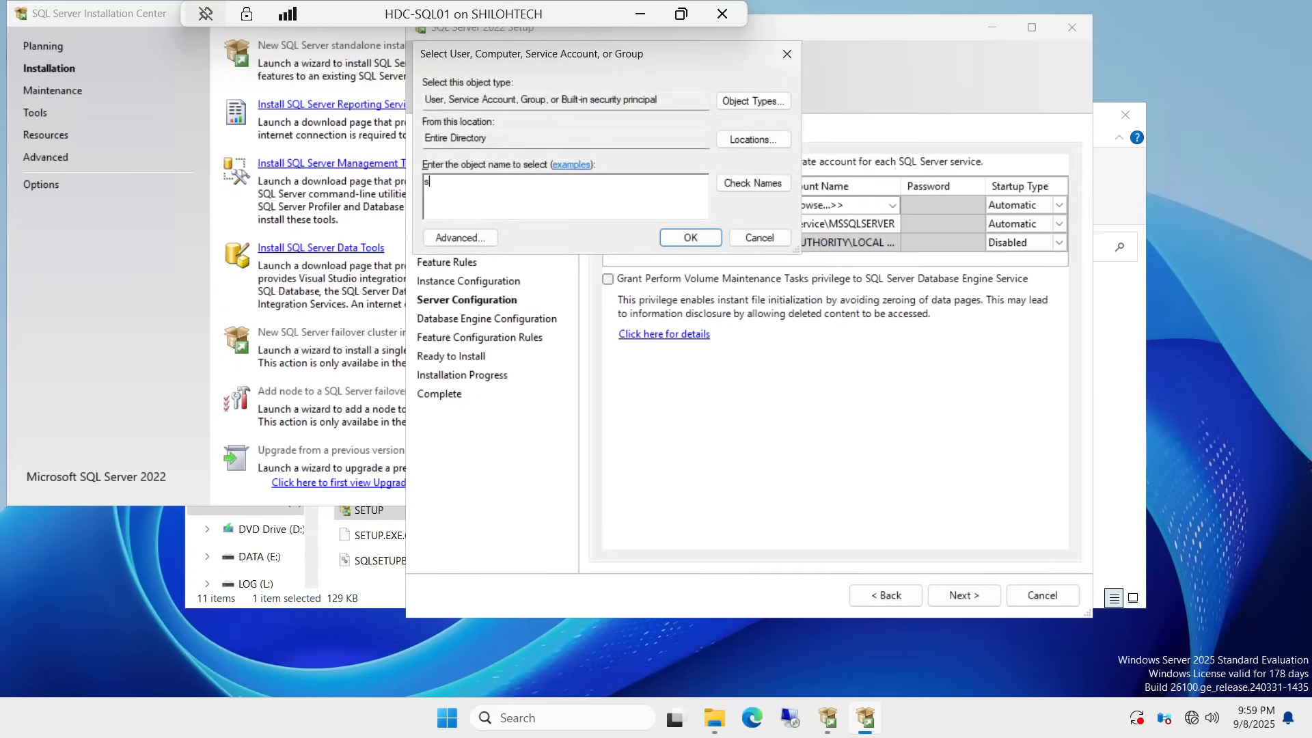
type("vc")
left_click(754, 185)
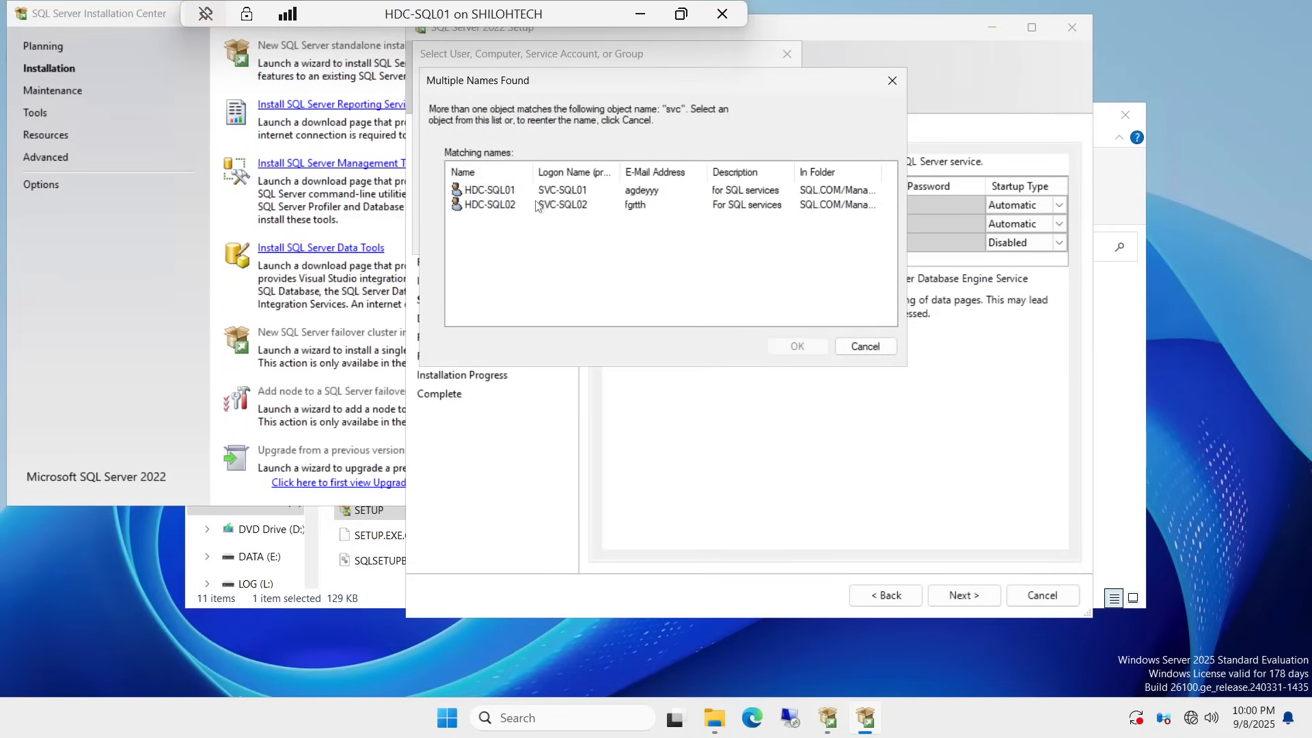
left_click(495, 196)
left_click(792, 346)
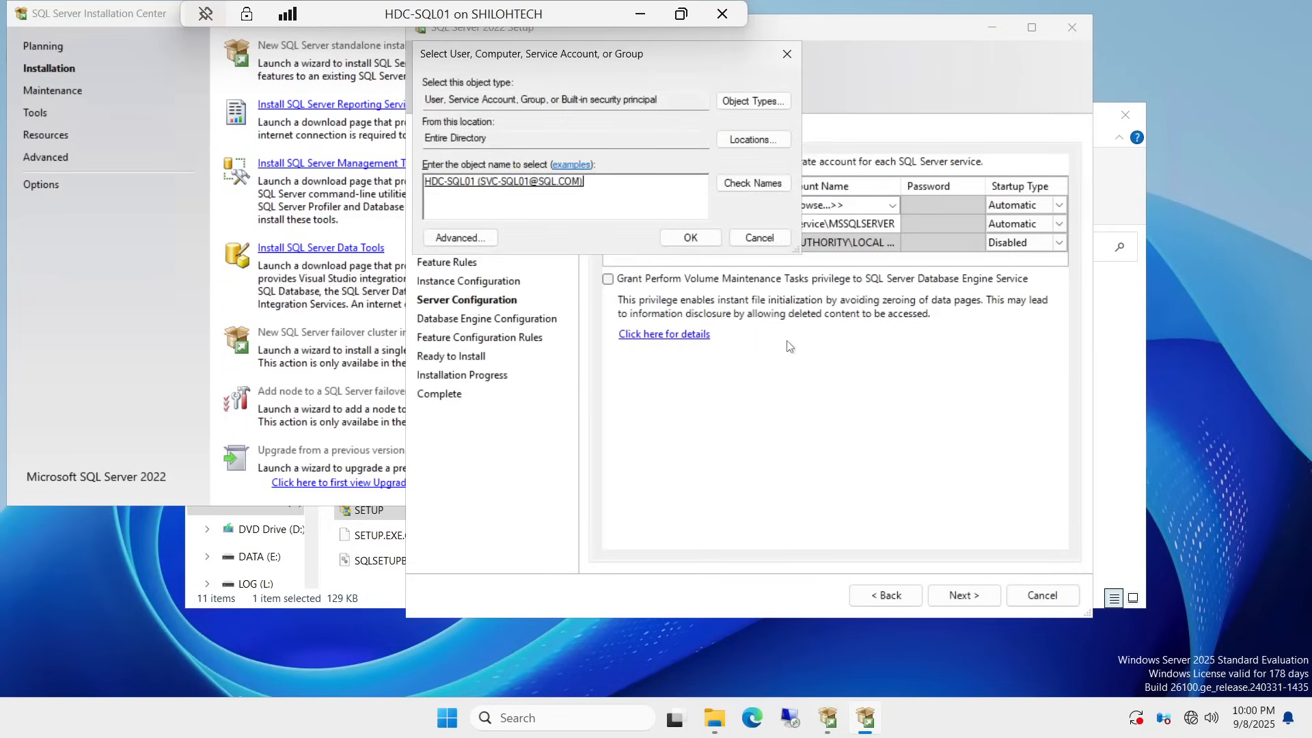
left_click(692, 239)
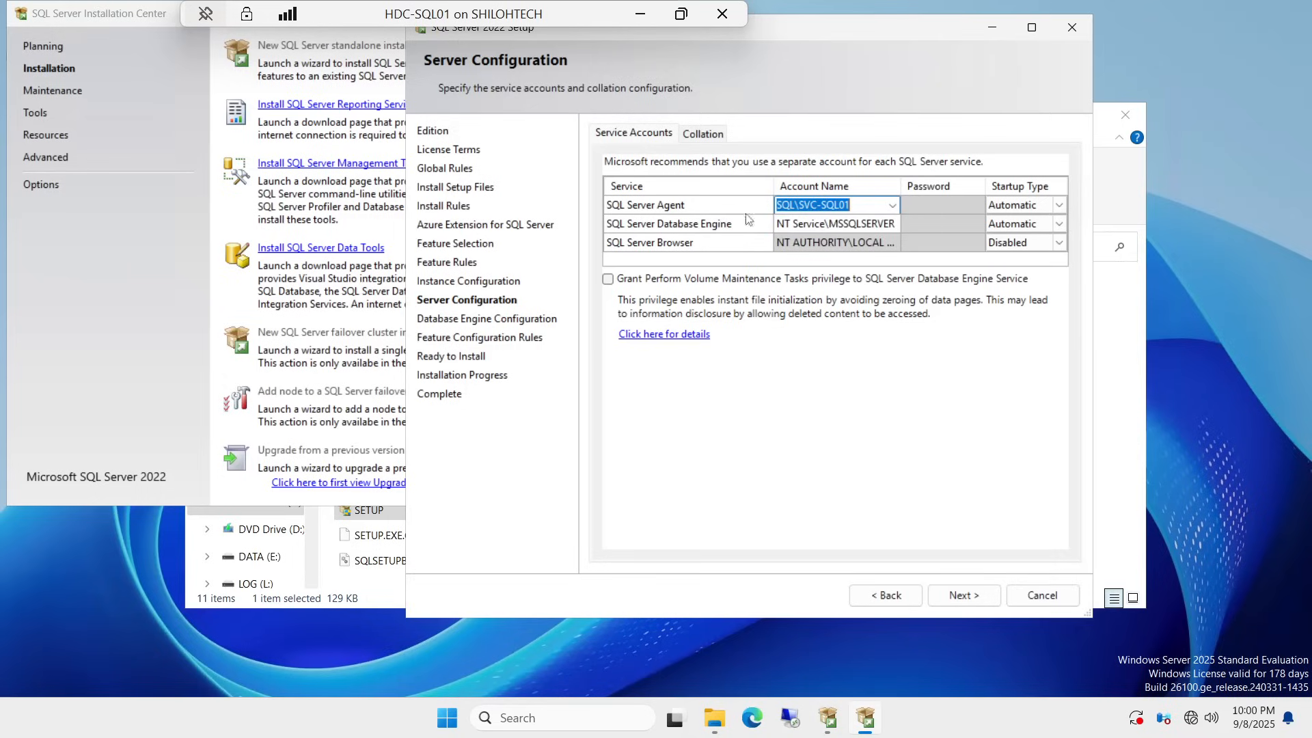
Step: Type the service account password in the SQL Server Agent Password field
left_click(930, 206)
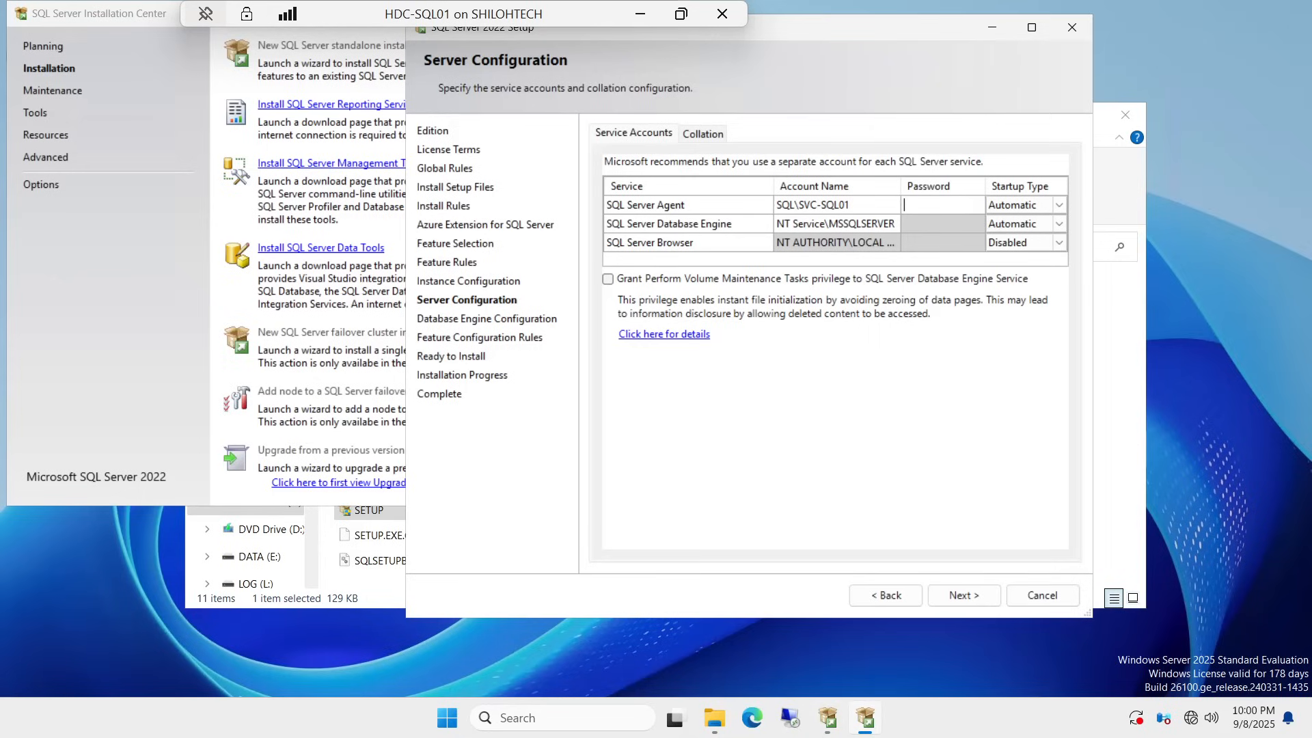
key("Caps_Lock")
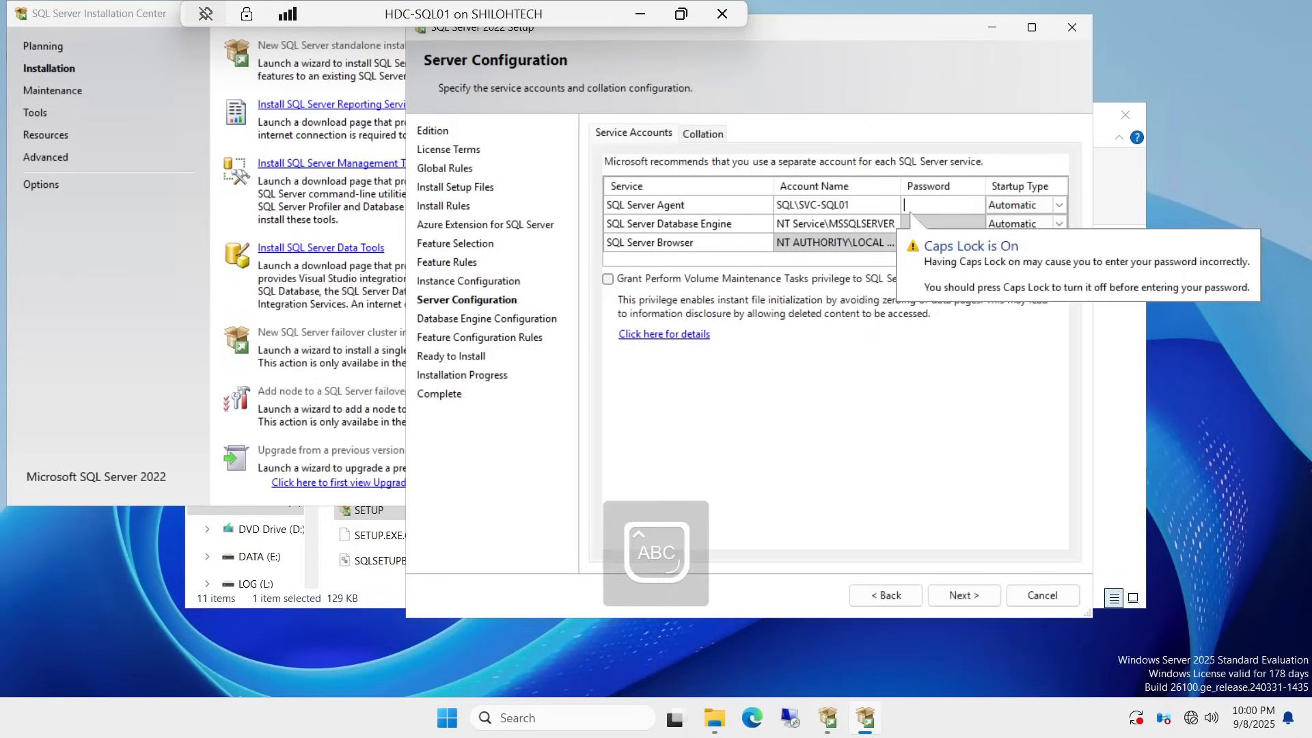
type("•")
key("Caps_Lock")
type("••")
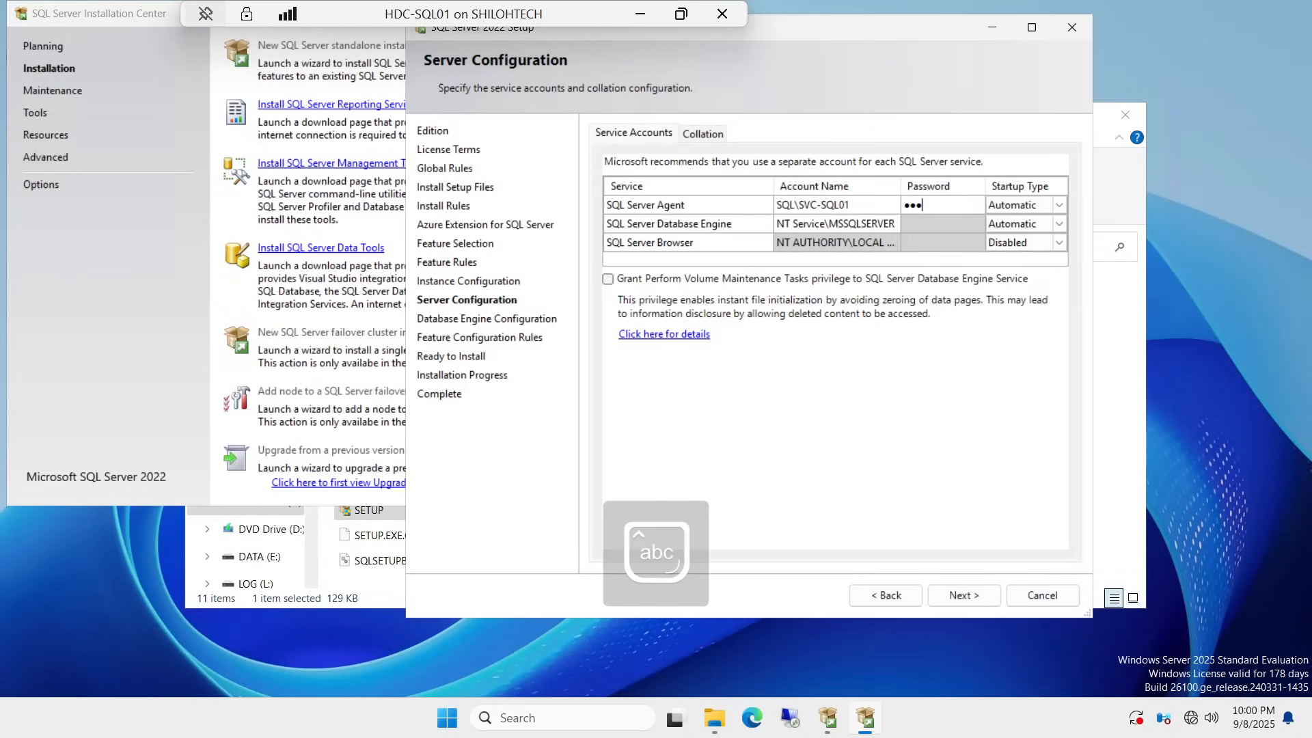
type("••••••••")
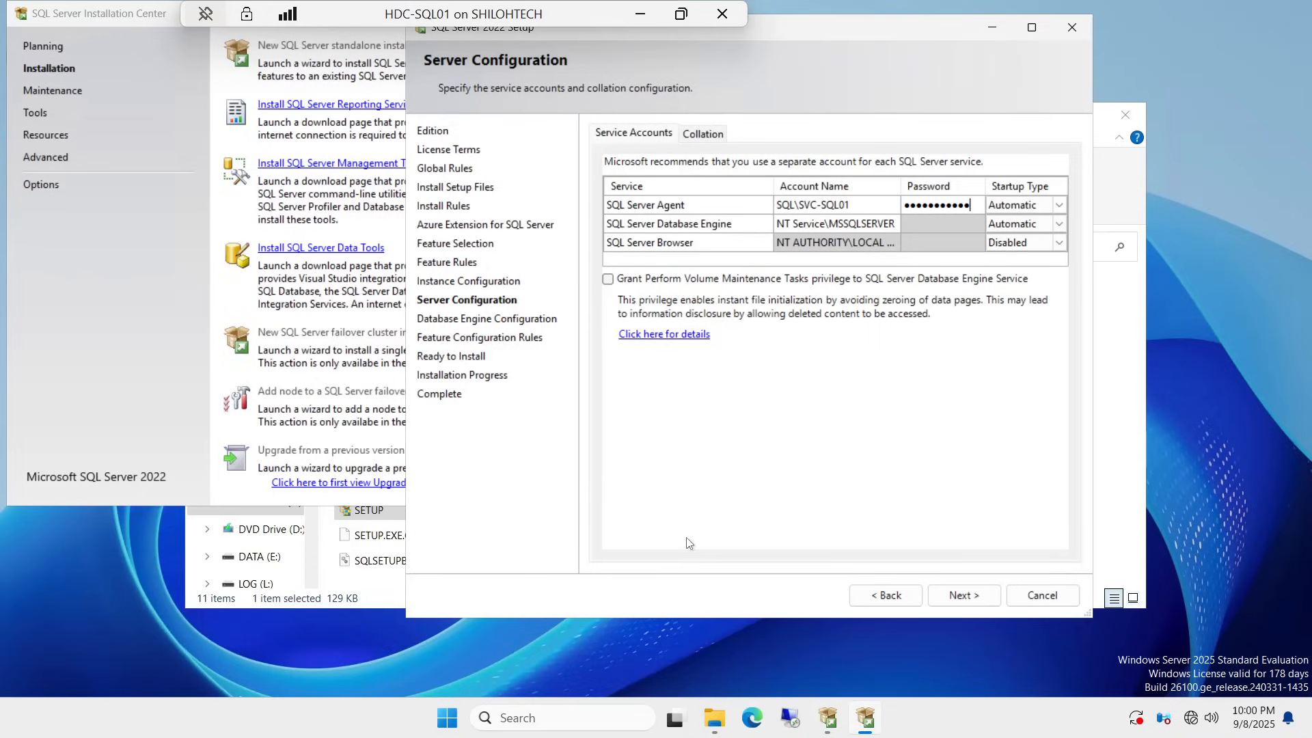
left_click(805, 228)
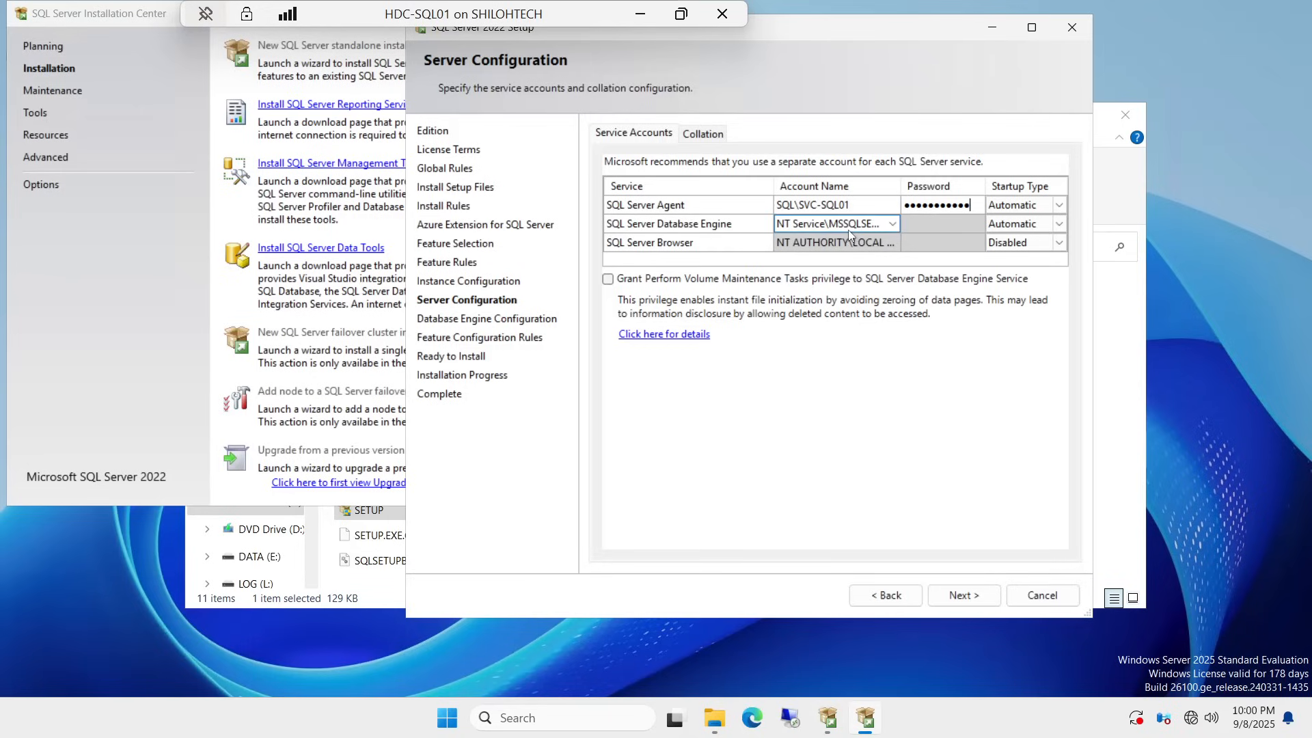
Step: Assign the Database Engine the first domain account matching 'svc' found through Browse
left_click(891, 225)
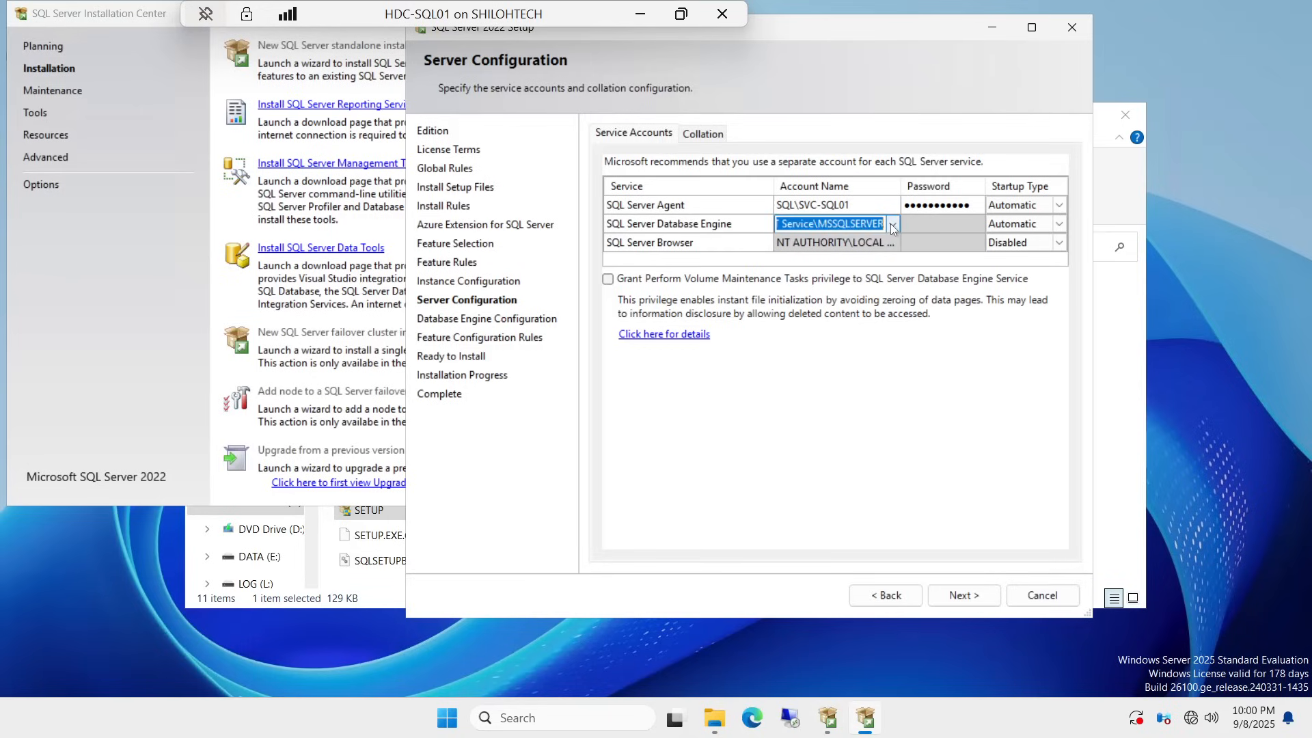
left_click(891, 226)
left_click(810, 254)
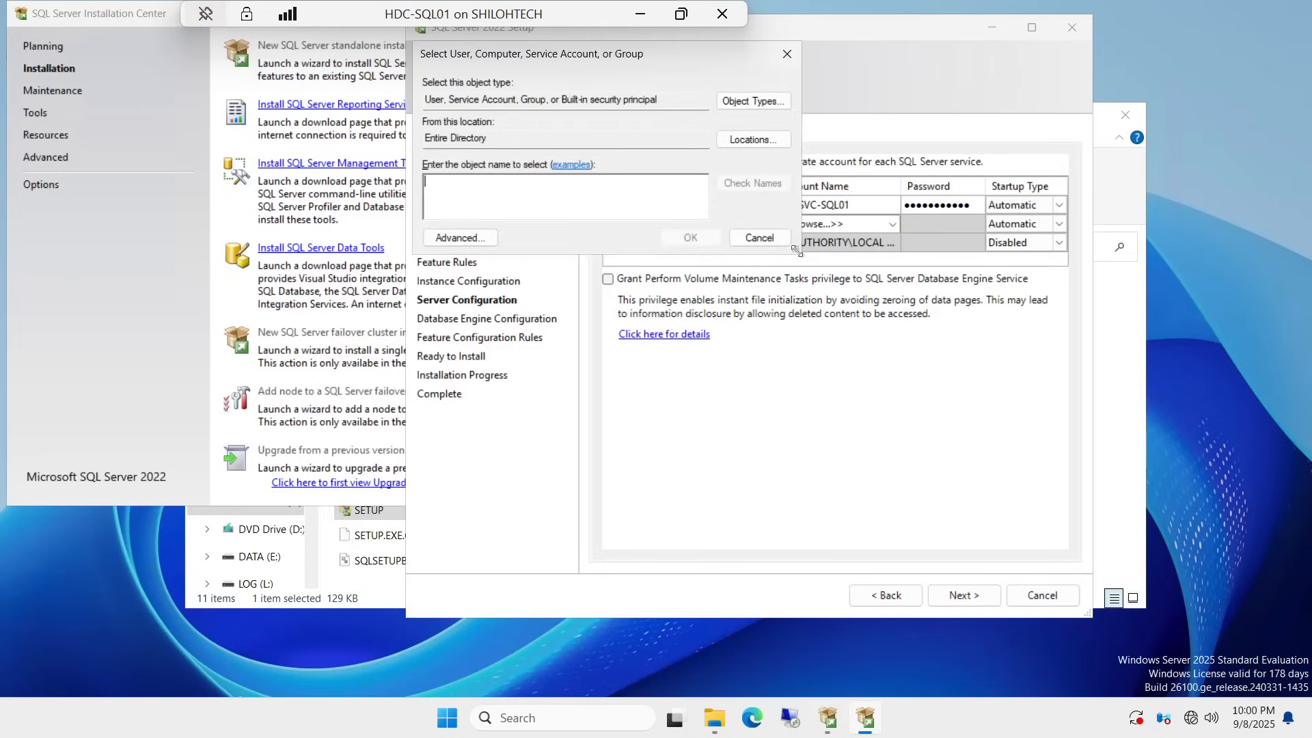
type("se")
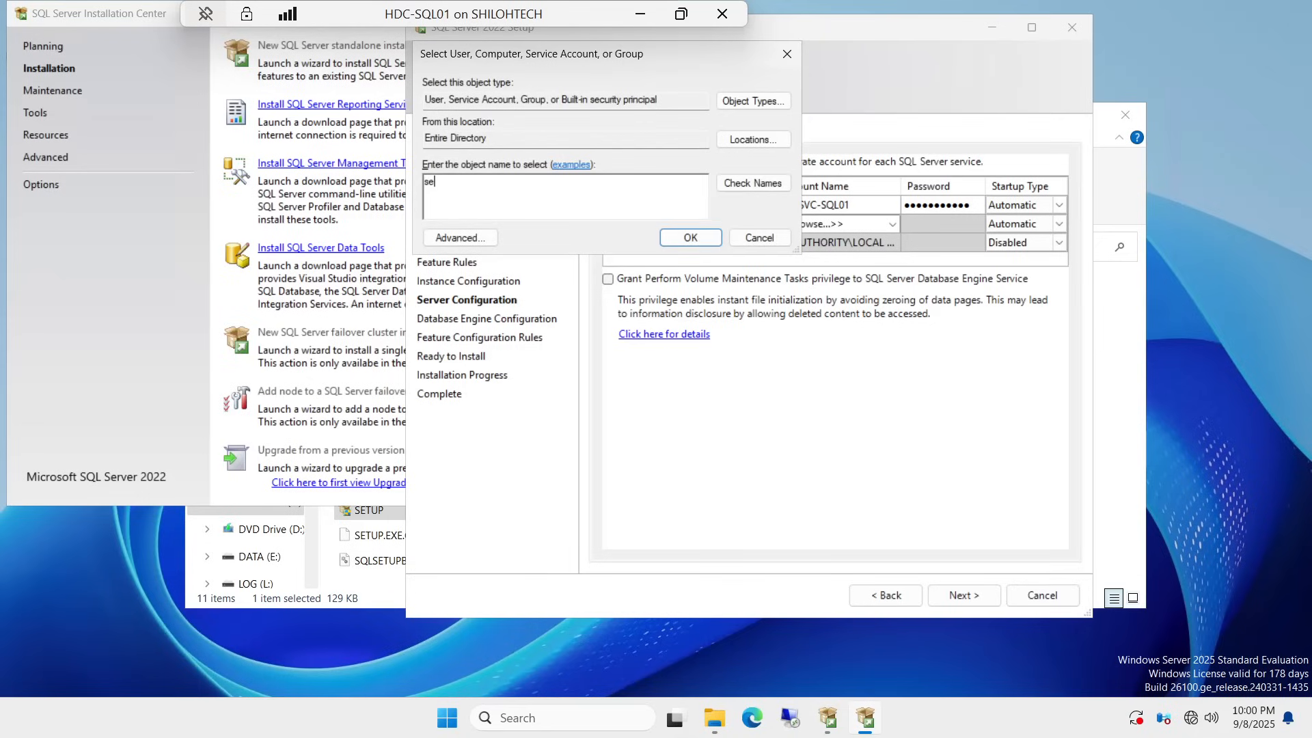
key("BackSpace")
key("BackSpace")
type("svc")
left_click(763, 186)
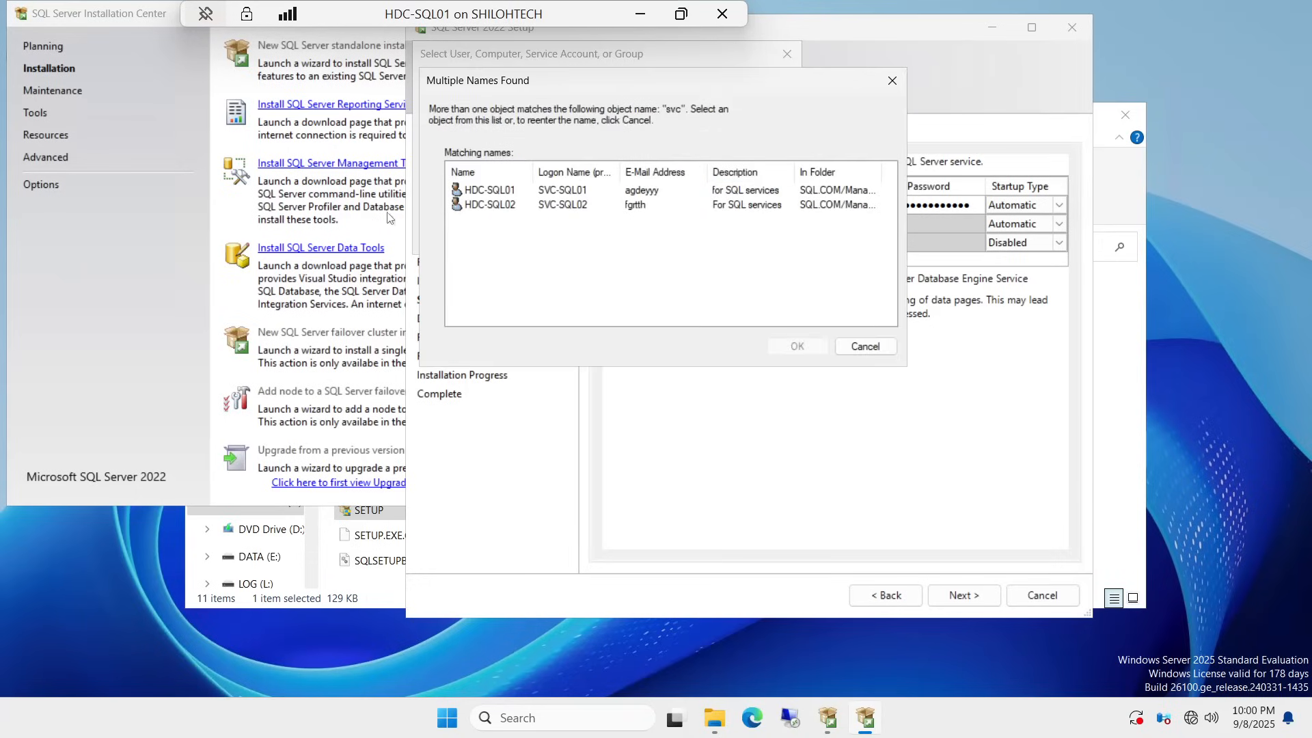
left_click(496, 195)
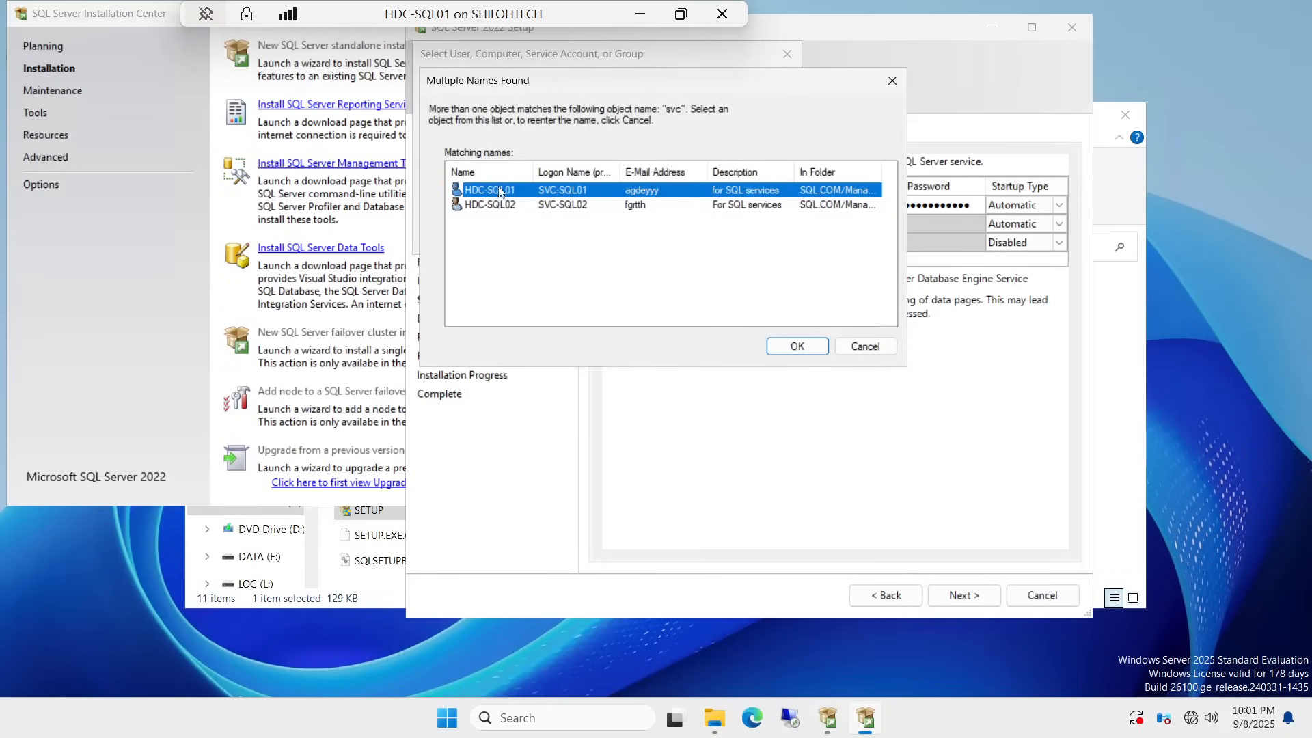
left_click(805, 346)
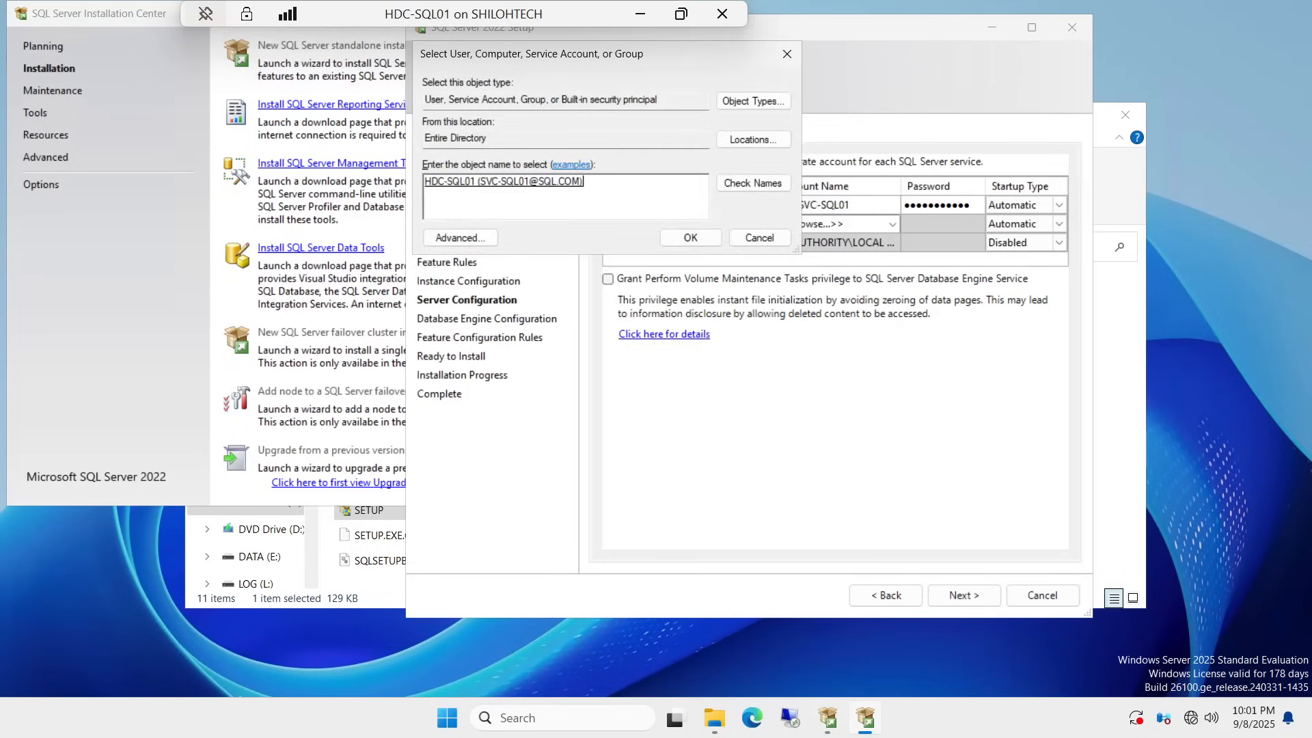
left_click(693, 236)
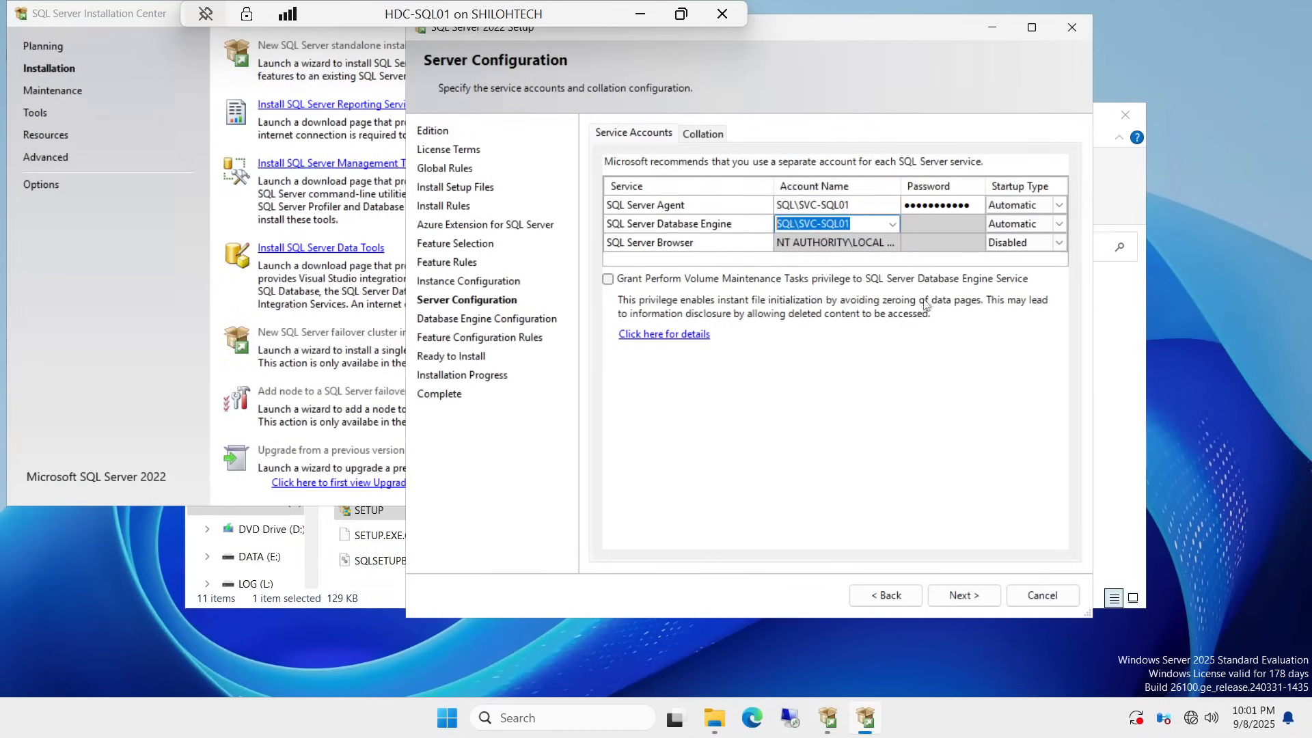
Step: Enter the service account password for the Database Engine
left_click(933, 224)
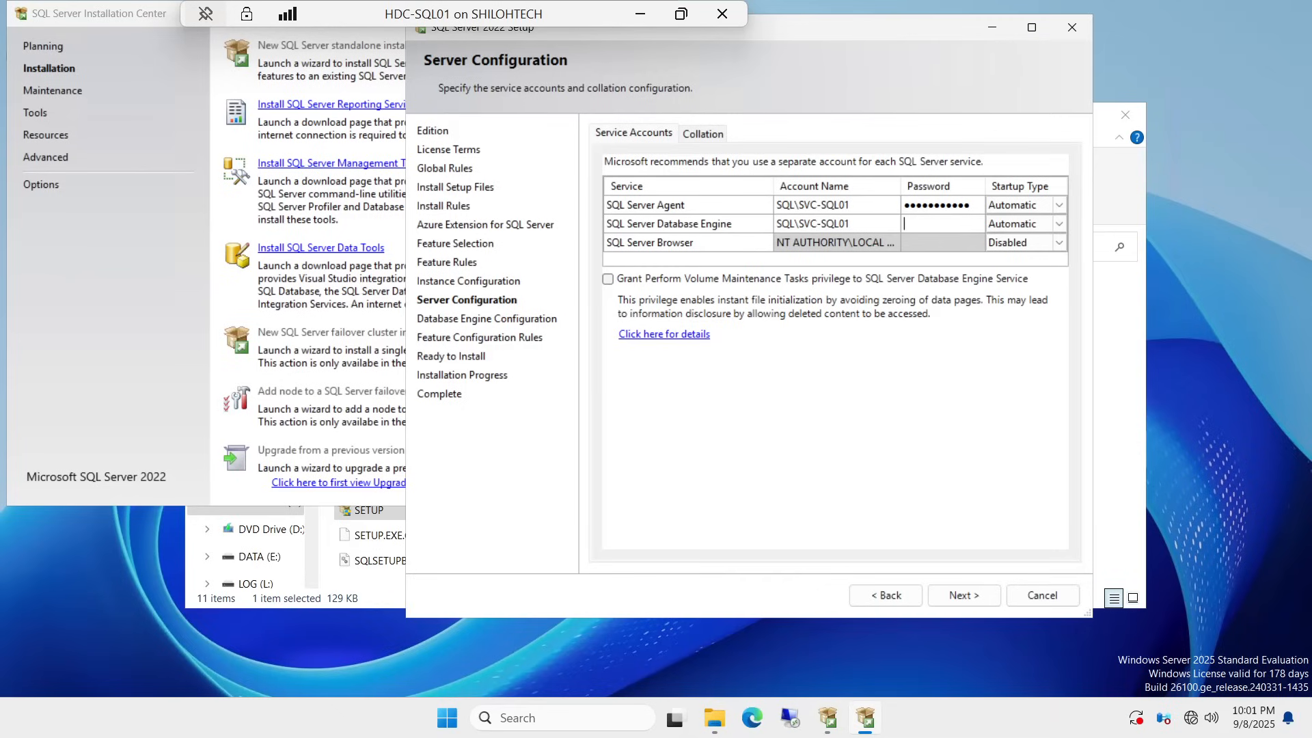
key("Caps_Lock")
key("Caps_Lock")
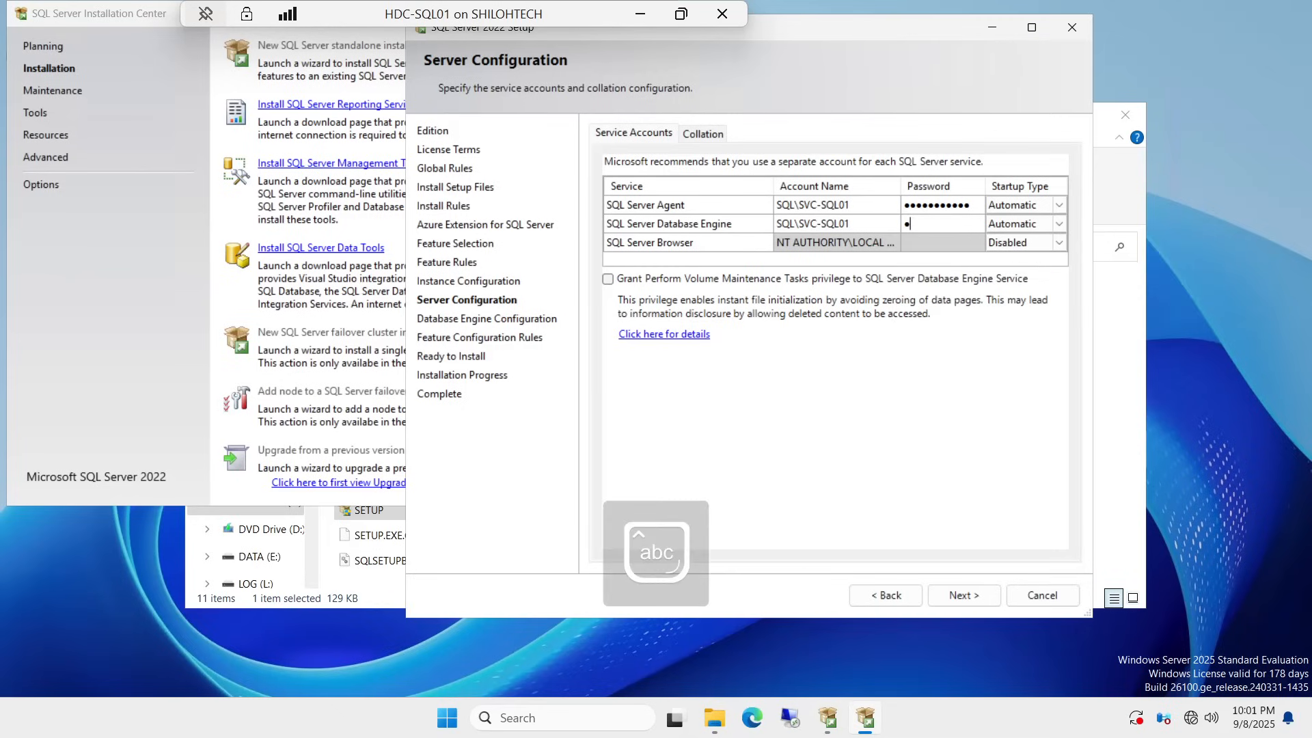
type("P@ssw0rd123")
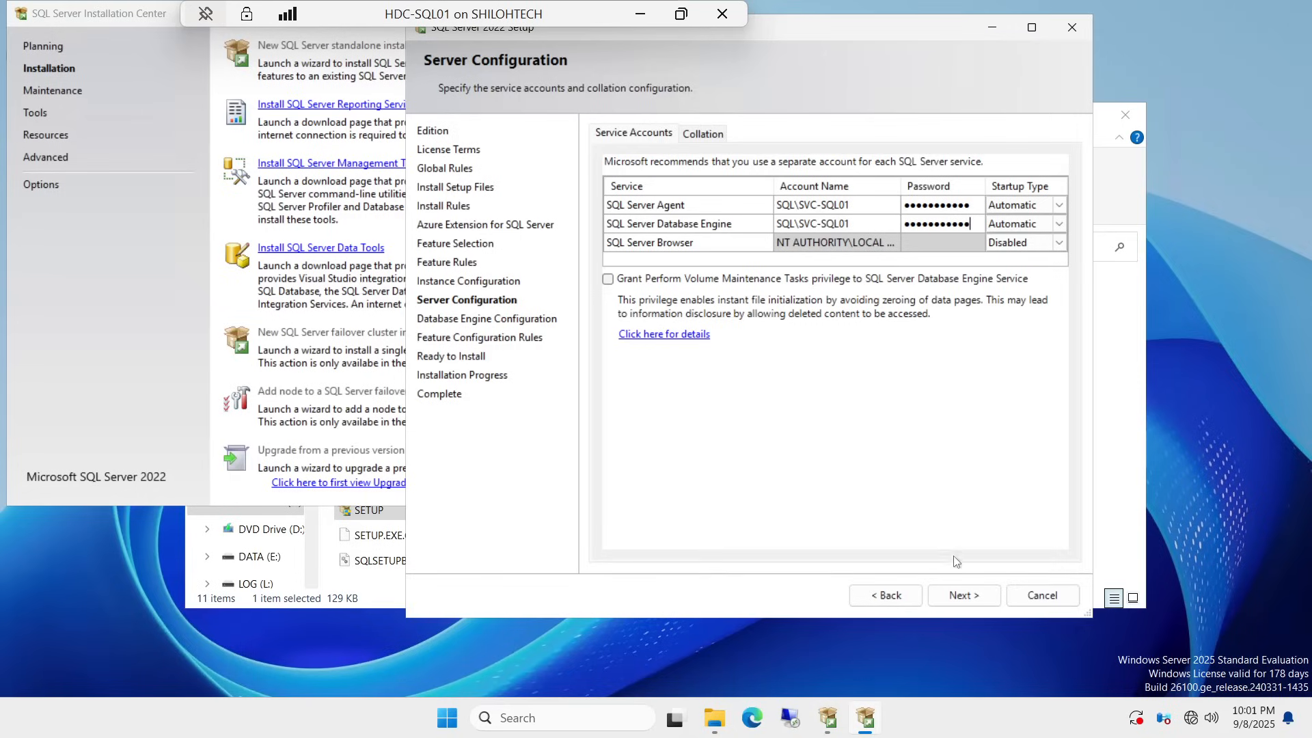
Step: Advance to Database Engine Configuration and select Mixed Mode authentication
left_click(970, 599)
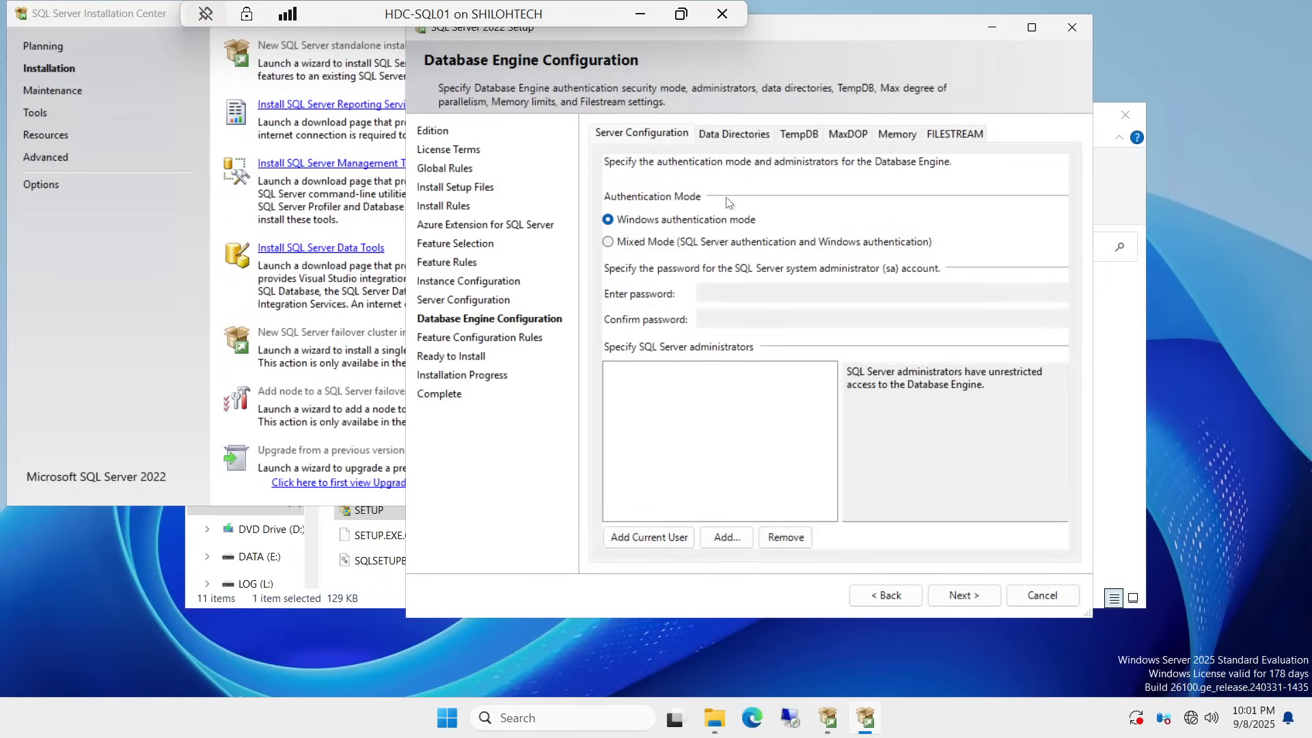
left_click(609, 242)
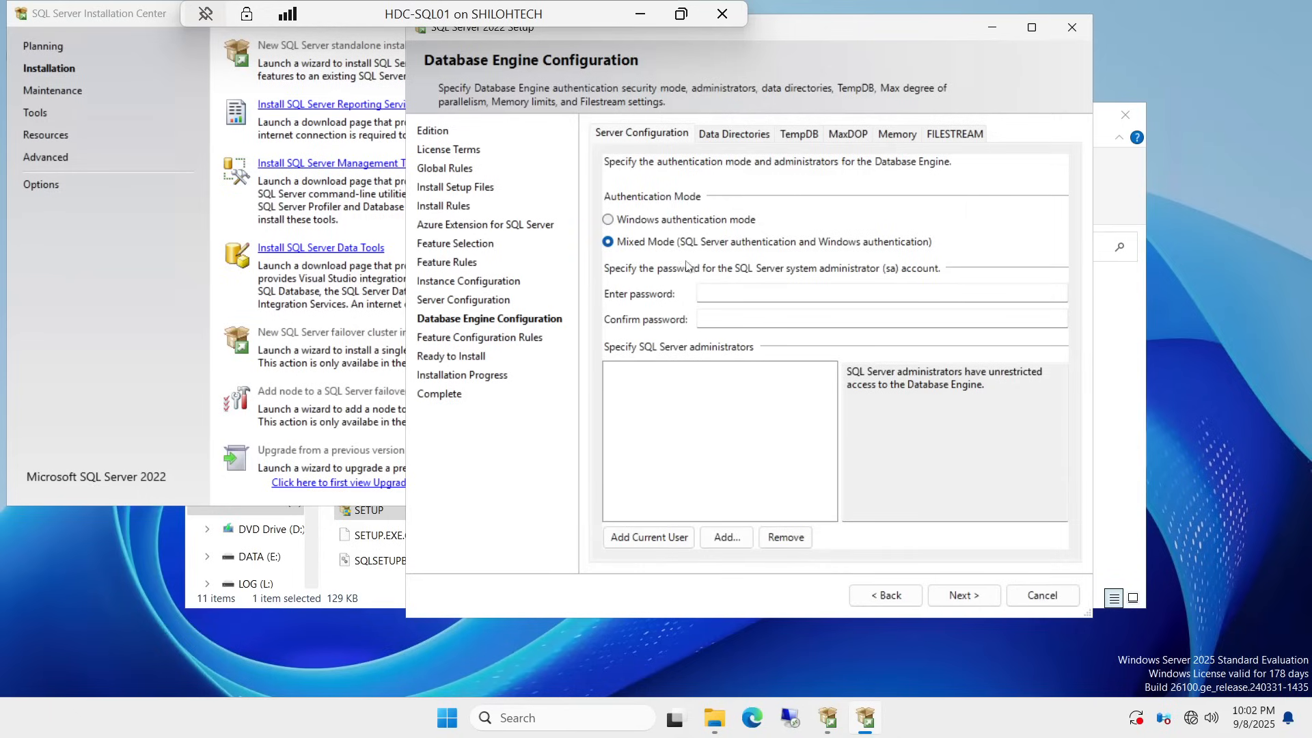
Step: Reselect Mixed Mode and type the sa password in Enter password
left_click(609, 221)
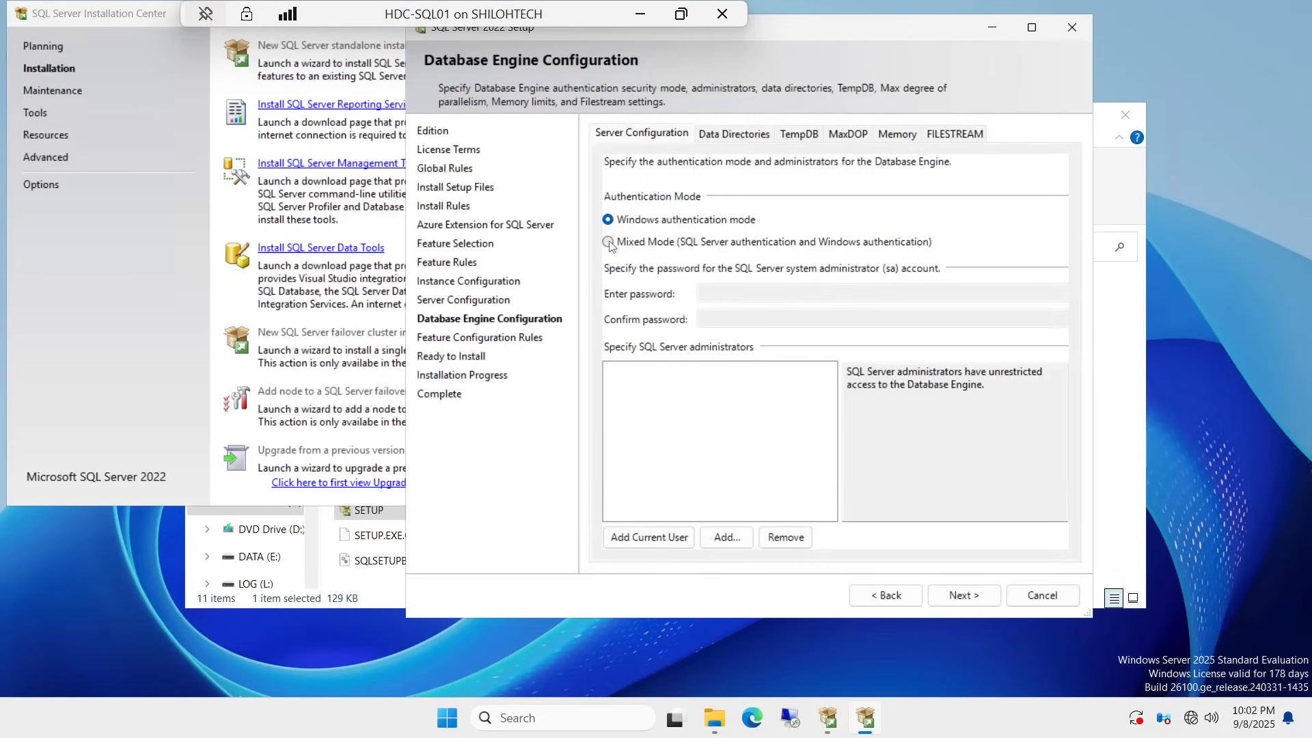
left_click(609, 244)
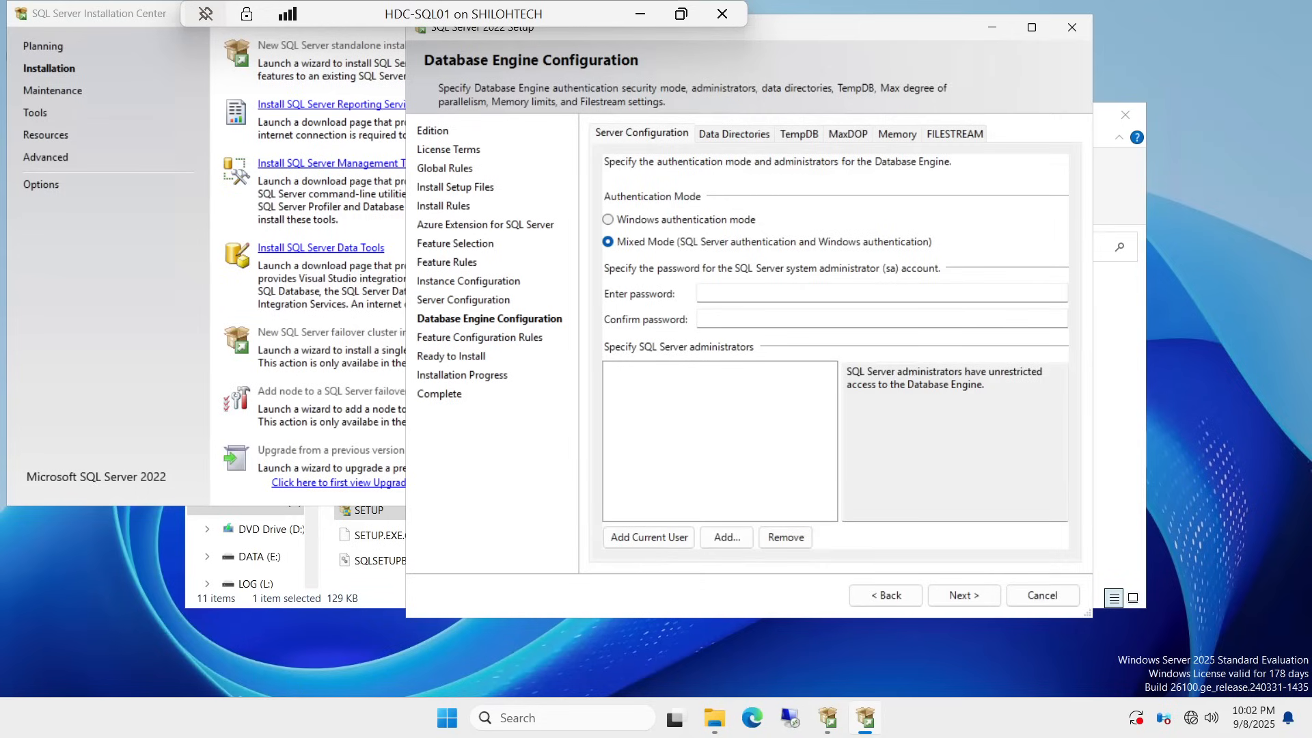
left_click(895, 293)
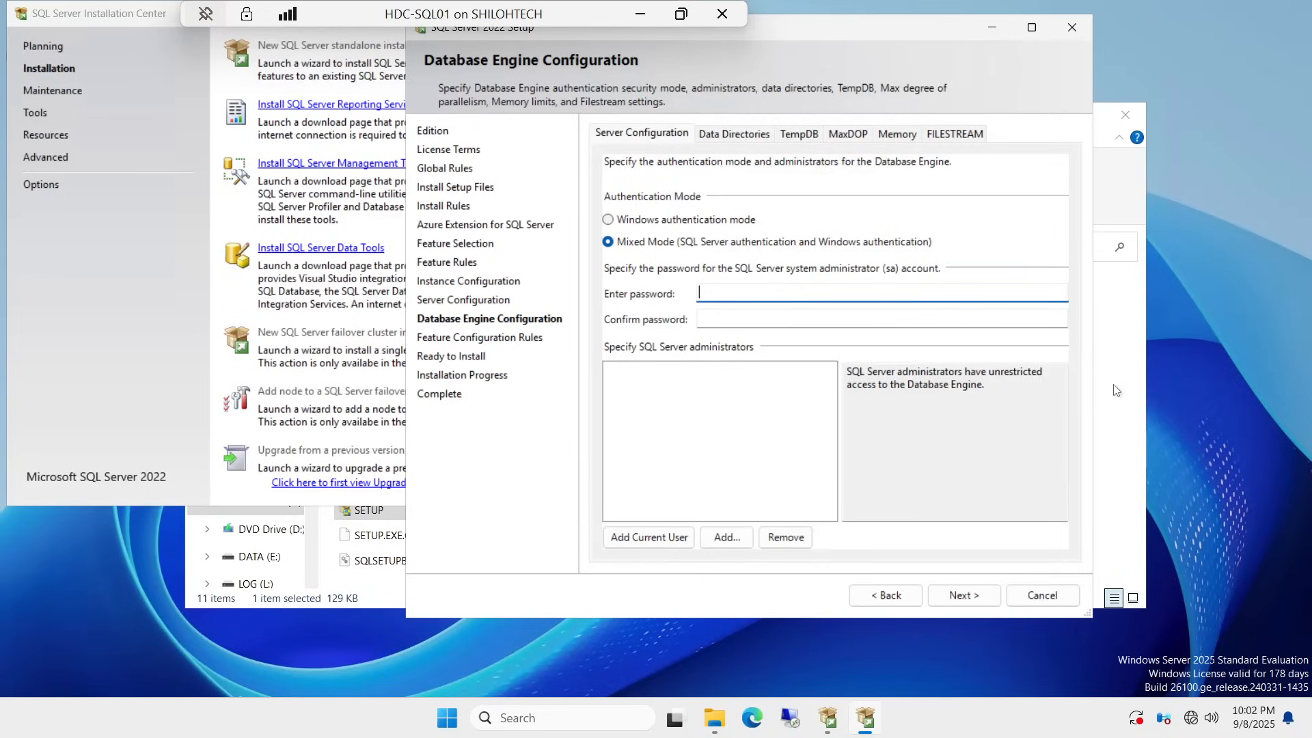
key("Caps_Lock")
type("•")
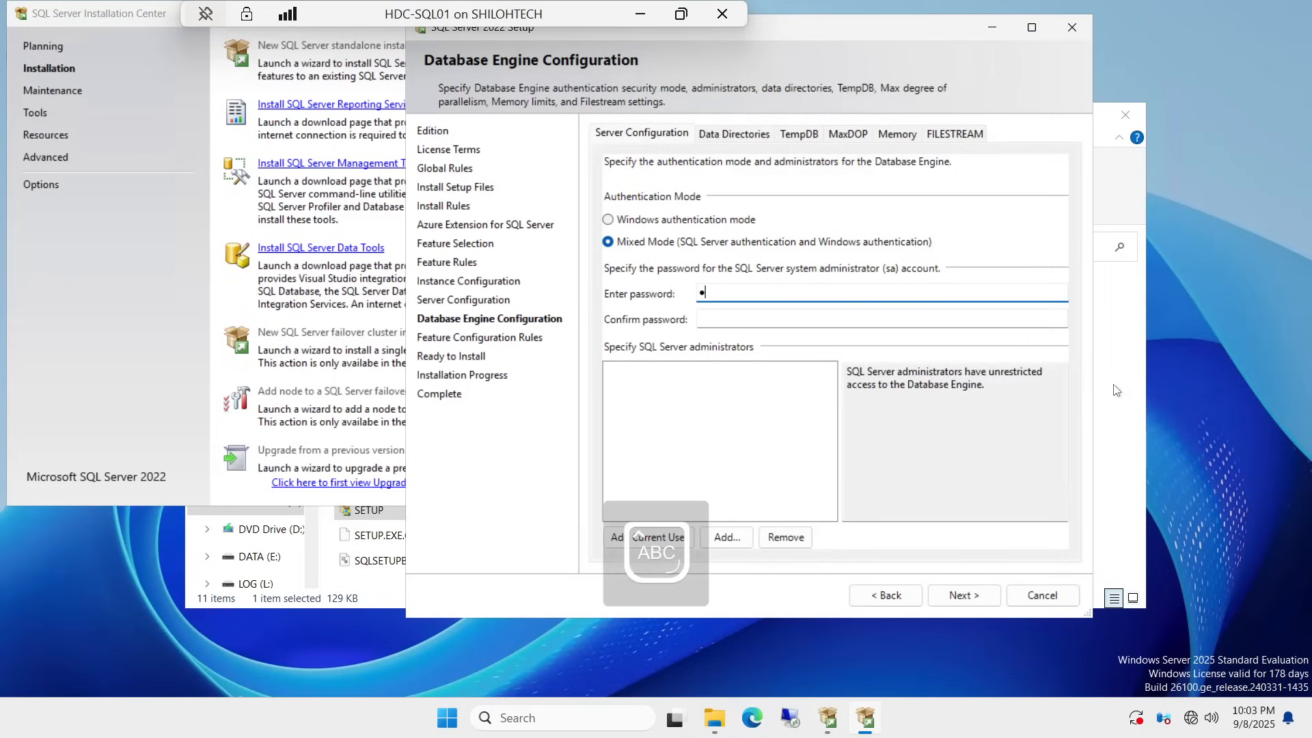
key("Caps_Lock")
type("••••••••••")
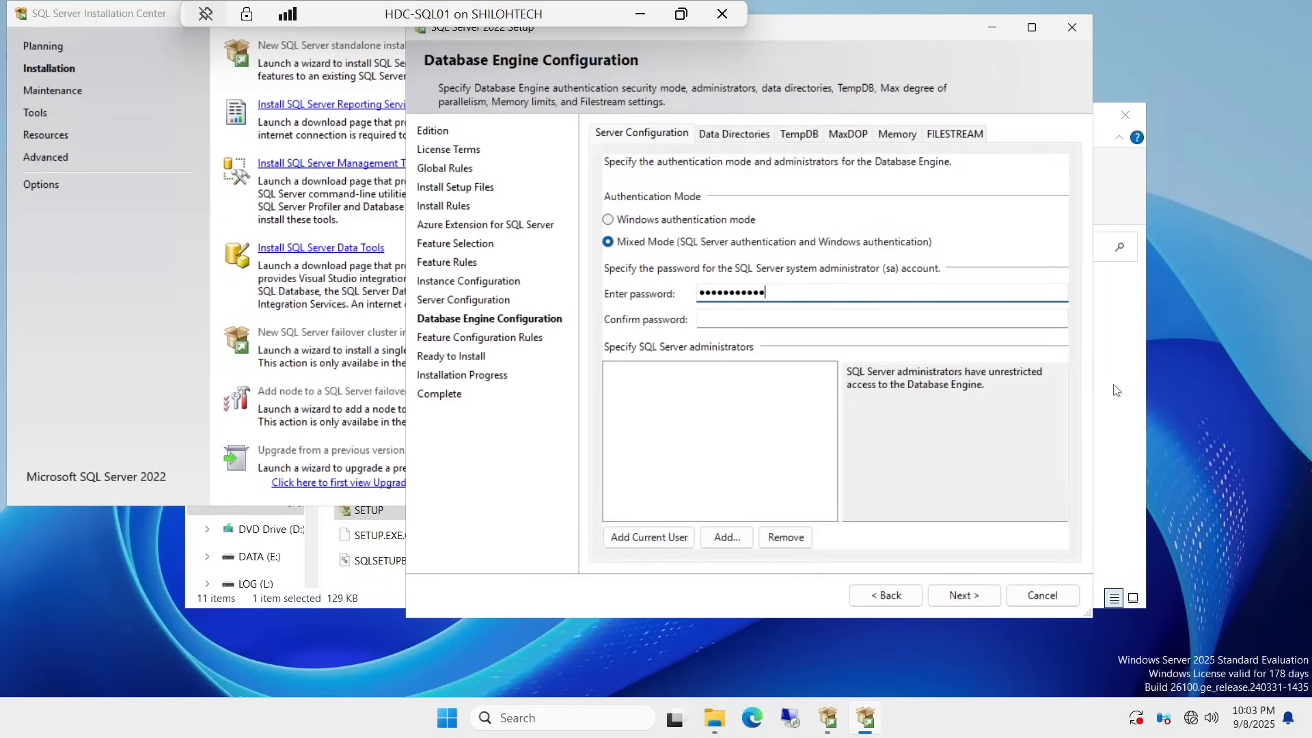
Step: Retype the sa password in the Confirm password field
left_click(779, 327)
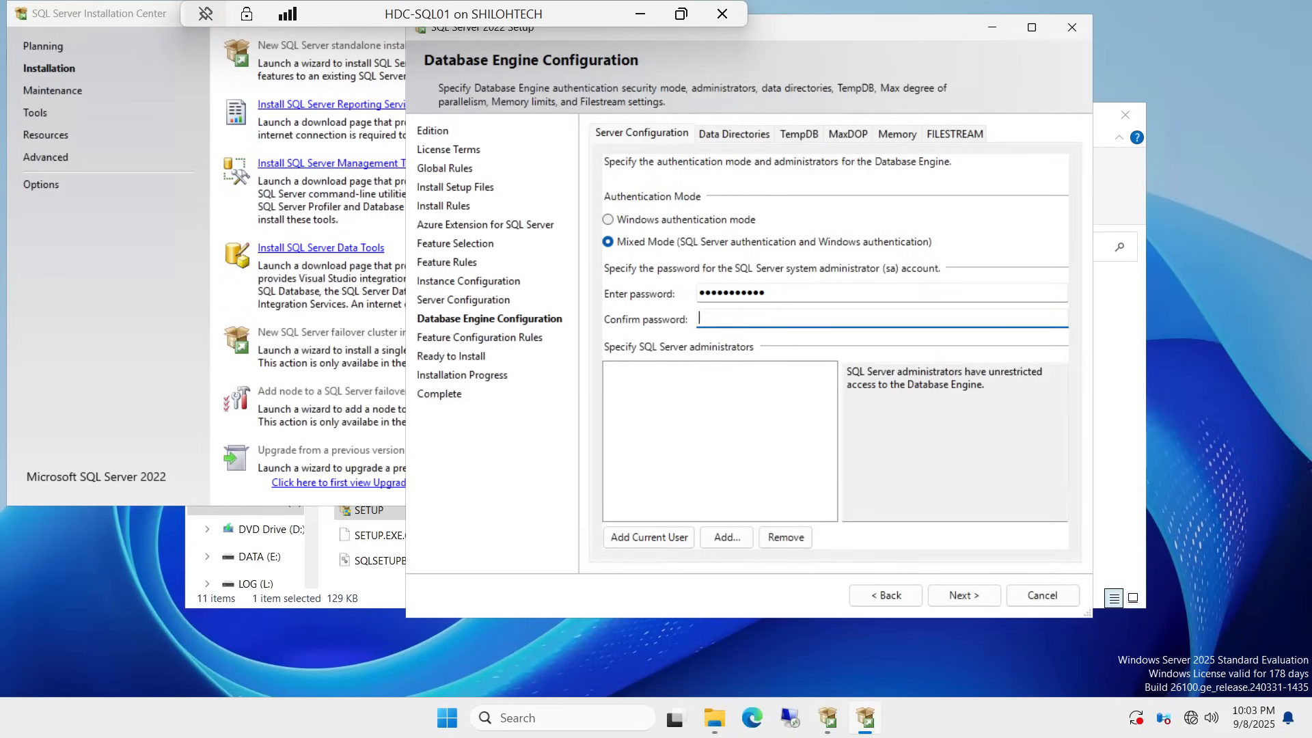
key("Caps_Lock")
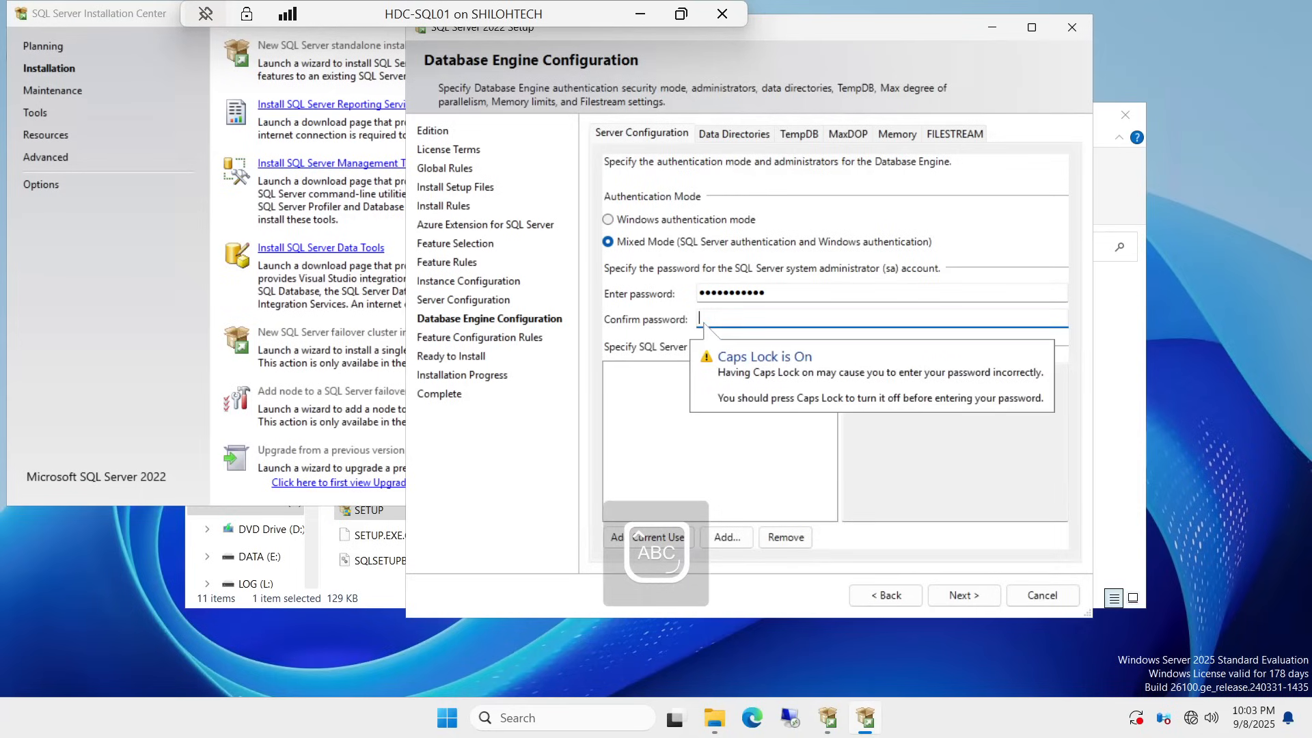
key("Caps_Lock")
type("••••")
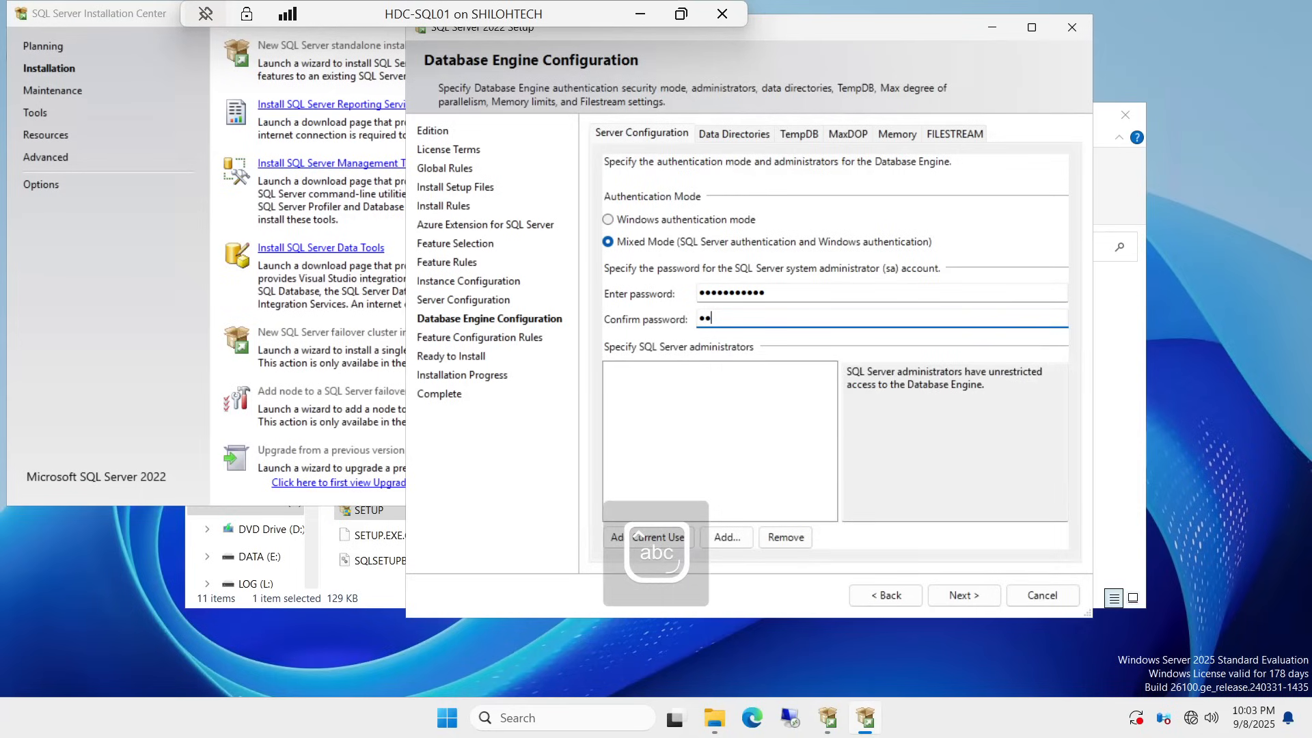
type("•••••••")
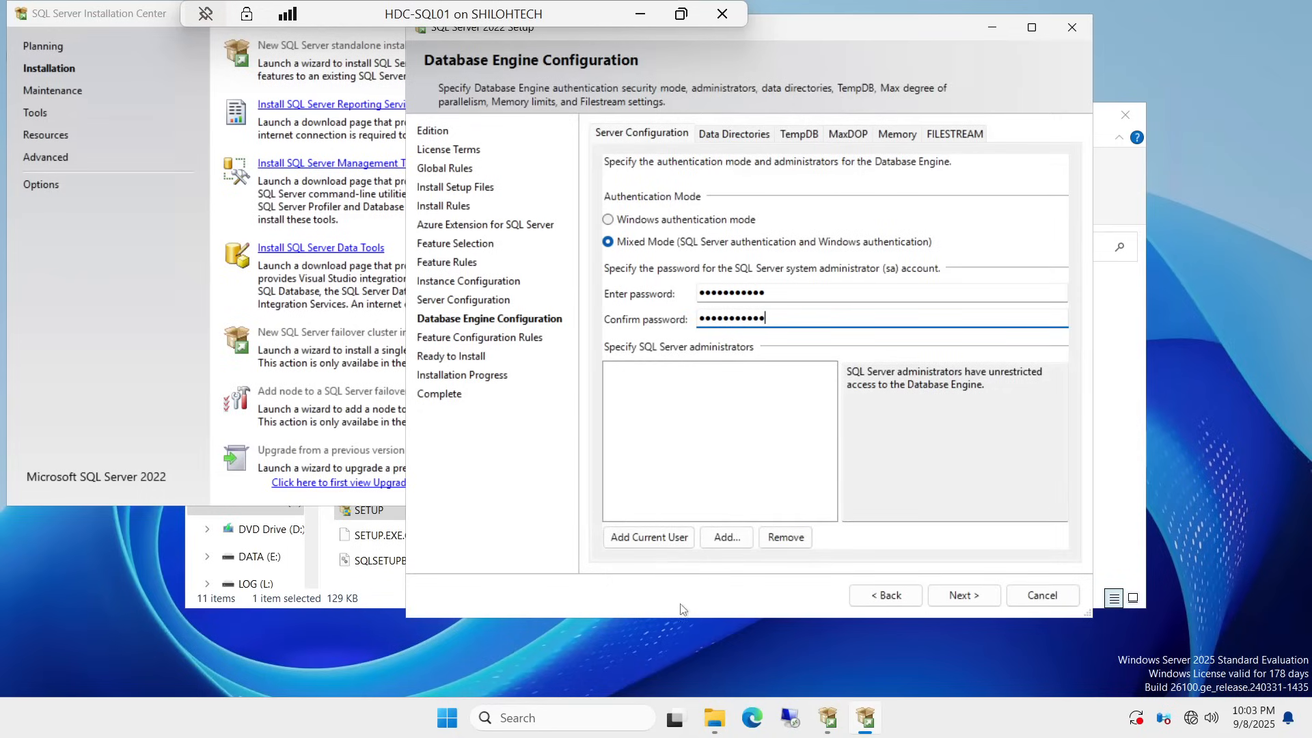
Step: Add the current user as a SQL Server administrator, then select both sa password fields to check them
left_click(649, 539)
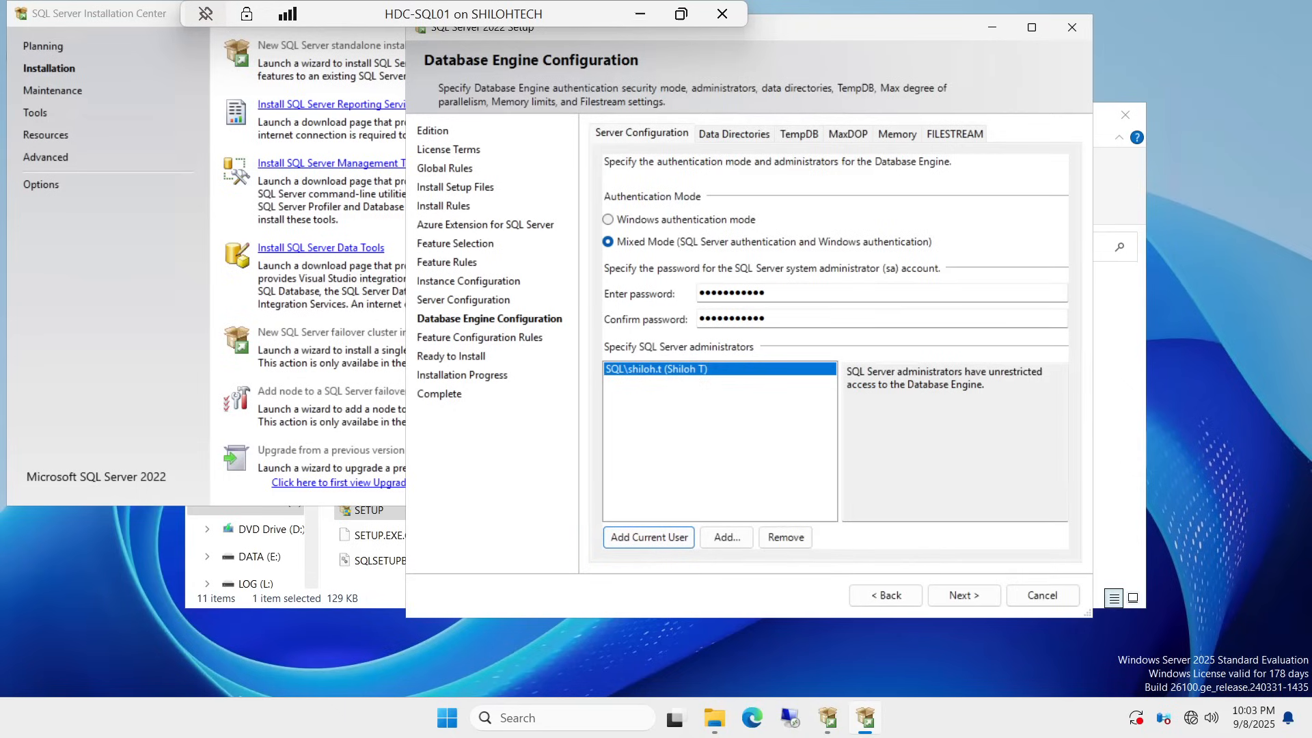
left_click_drag(779, 294, 702, 293)
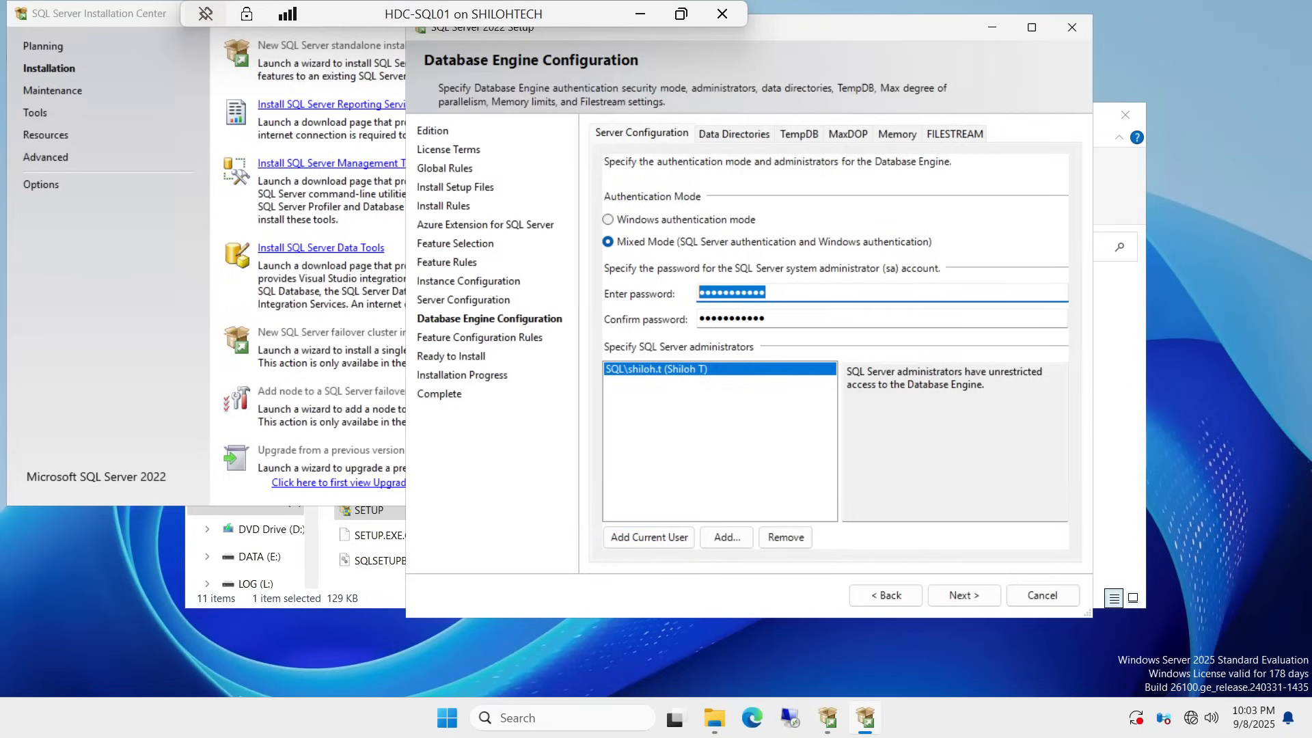
left_click_drag(769, 317, 698, 318)
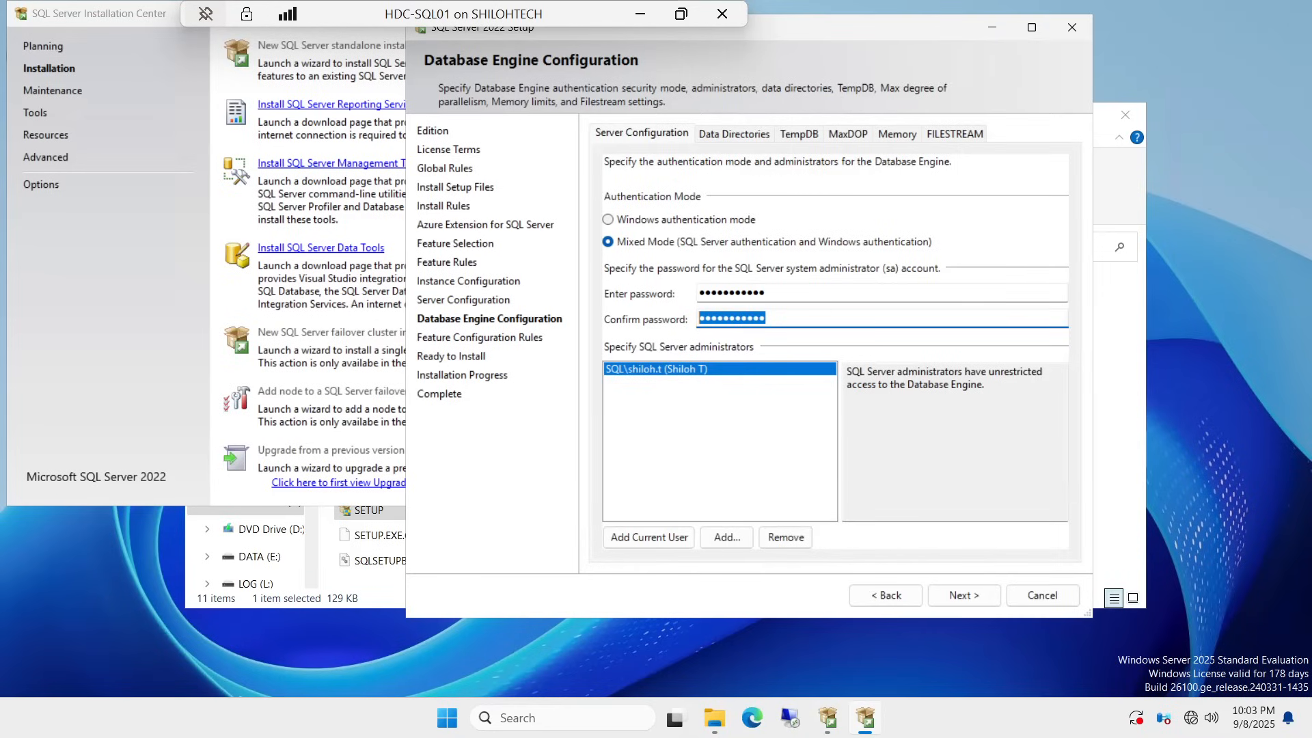
left_click_drag(767, 294, 699, 294)
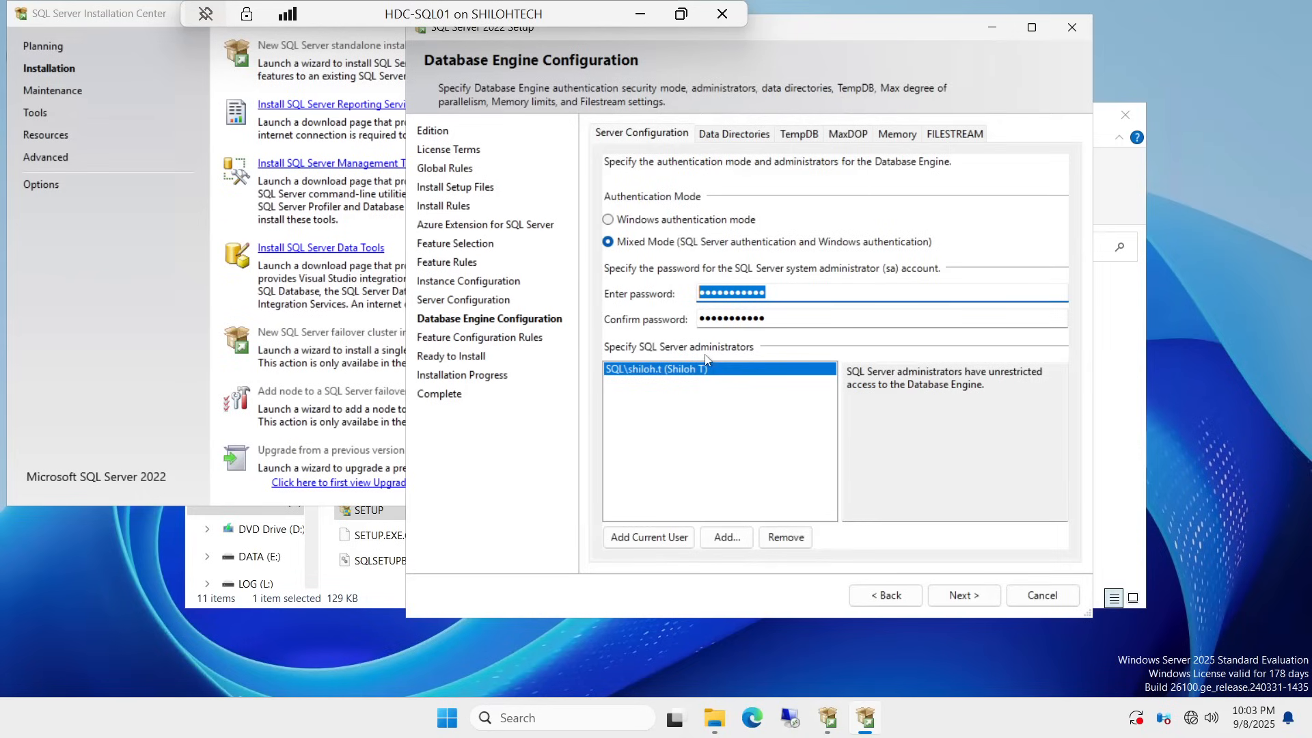
Step: Set the user database directory to E:\SQLDATA on the Data Directories tab
left_click(733, 134)
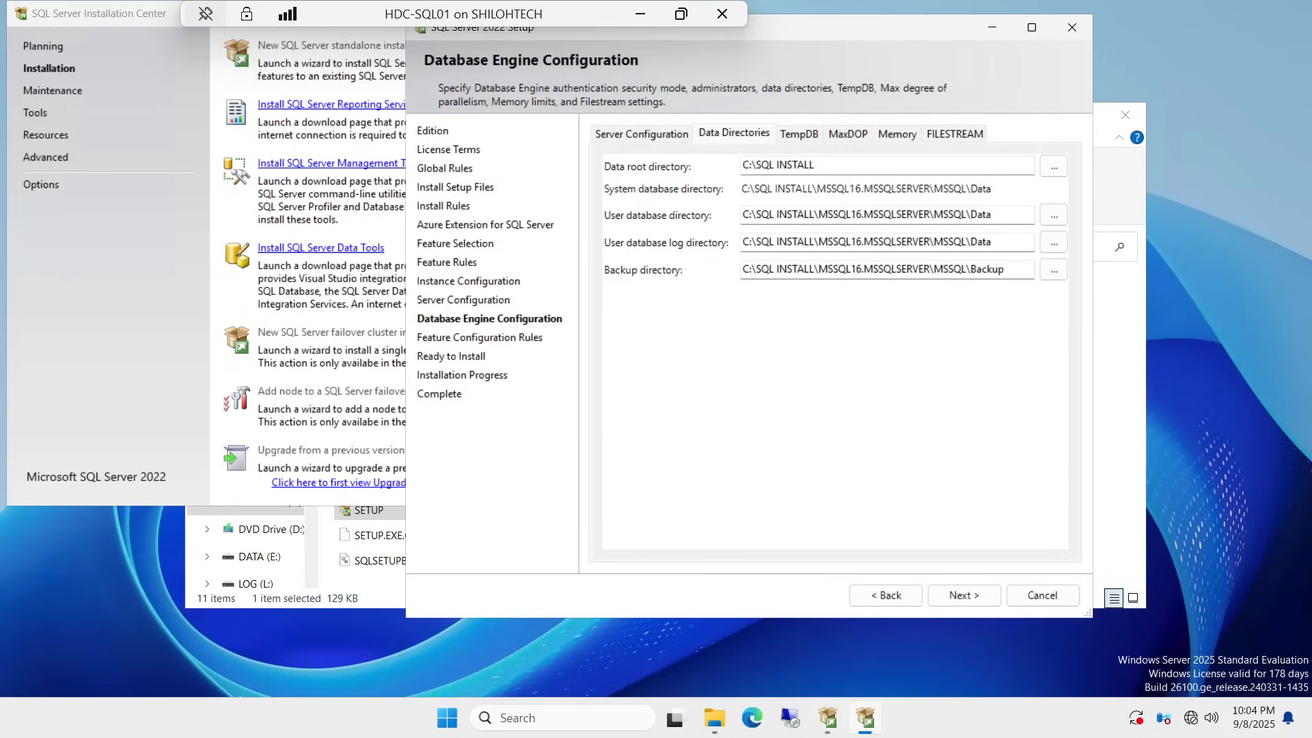
left_click(1055, 216)
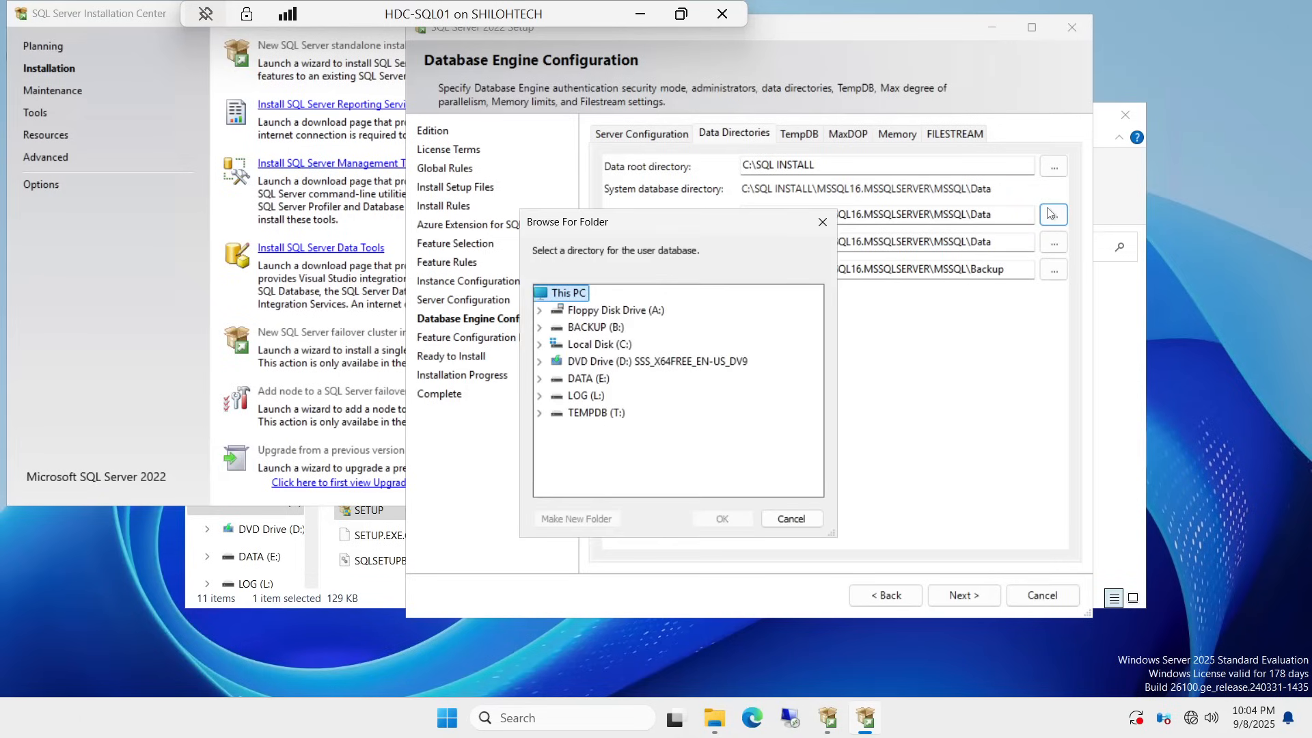
double_click(582, 382)
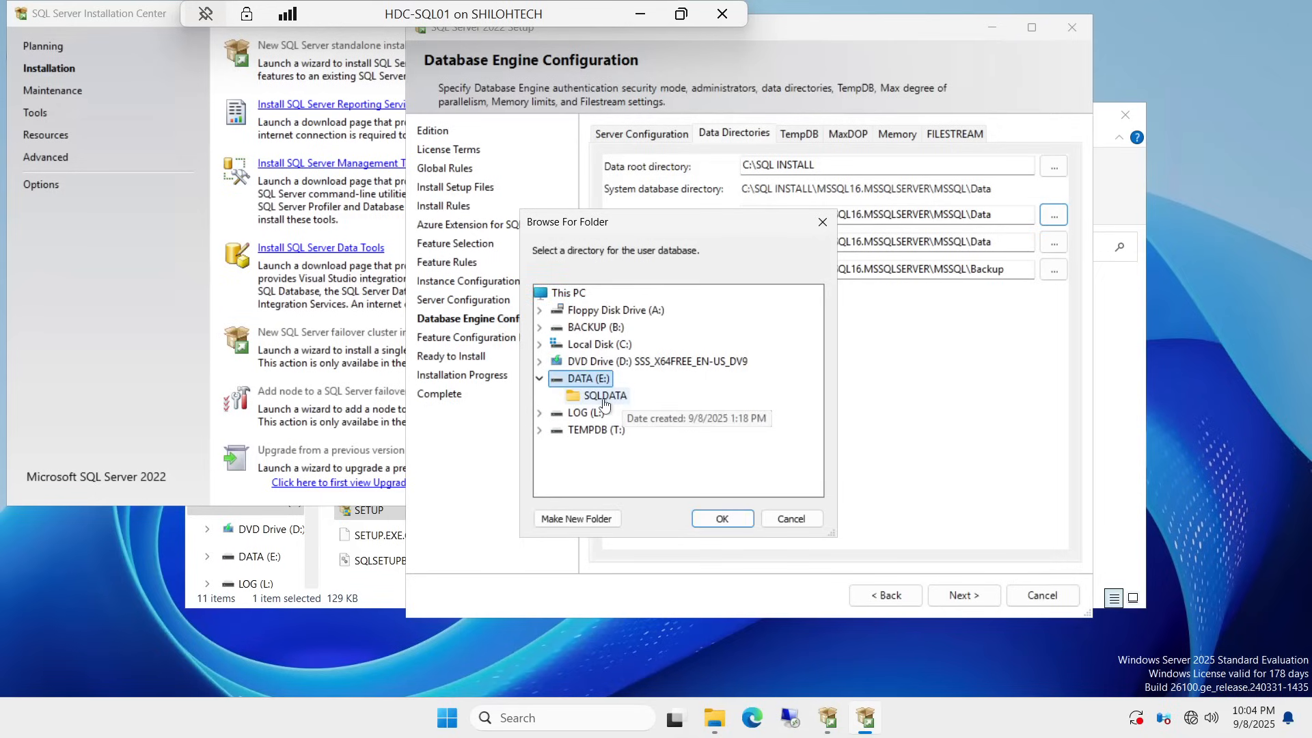
left_click(601, 397)
left_click(723, 517)
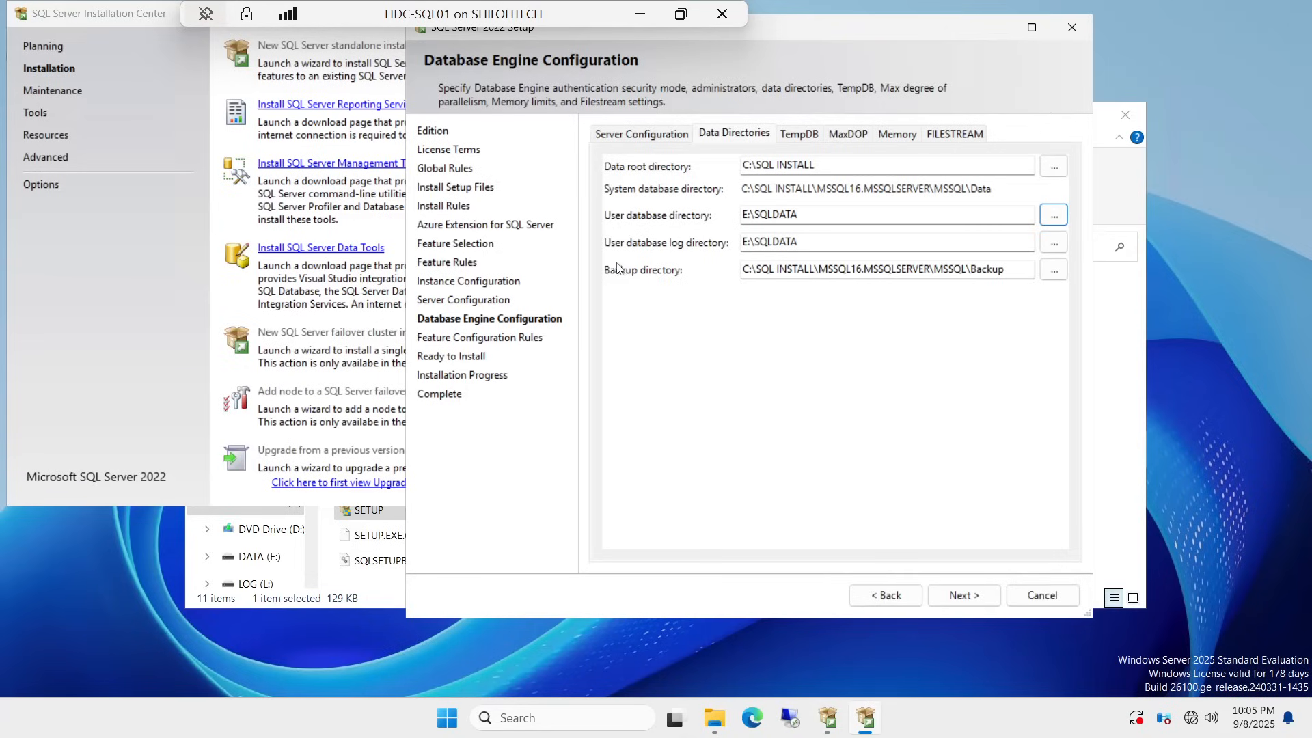
Step: Set the user database log directory to L:\SQLLOG
left_click(1053, 249)
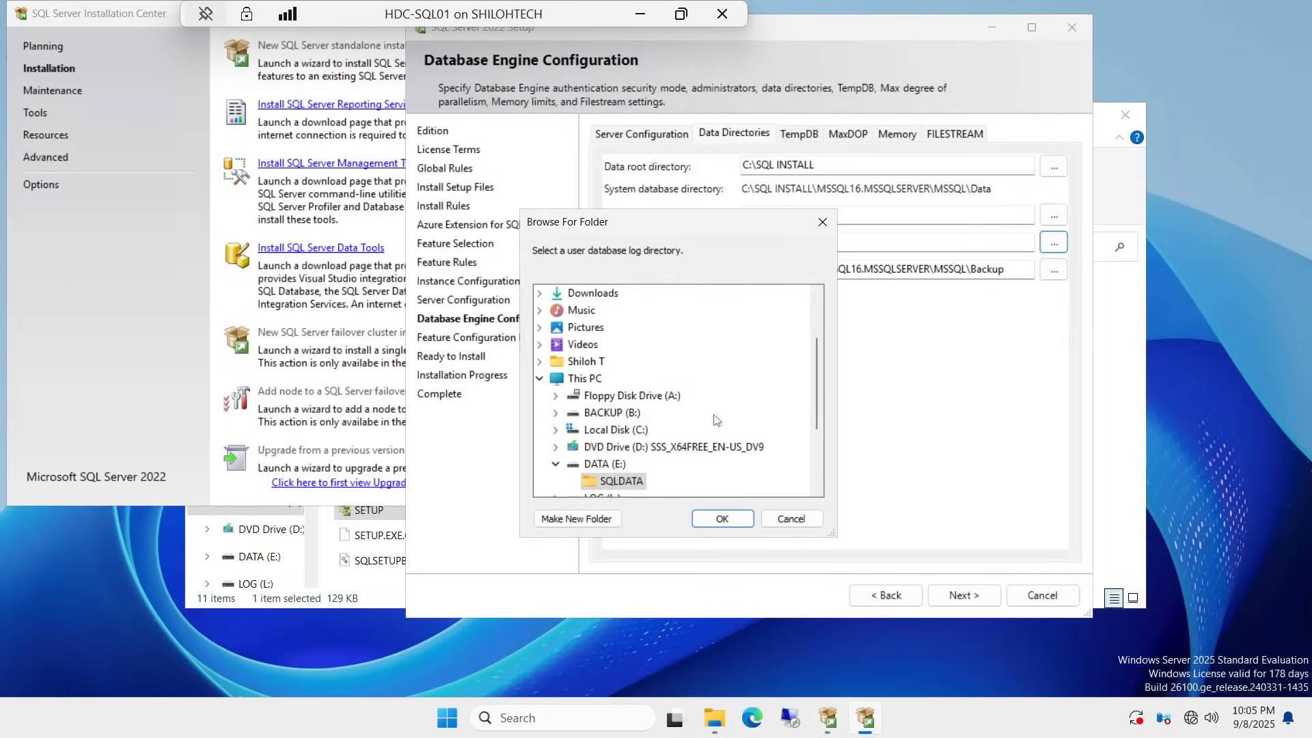
scroll(720, 425, "down", 1)
left_click(601, 449)
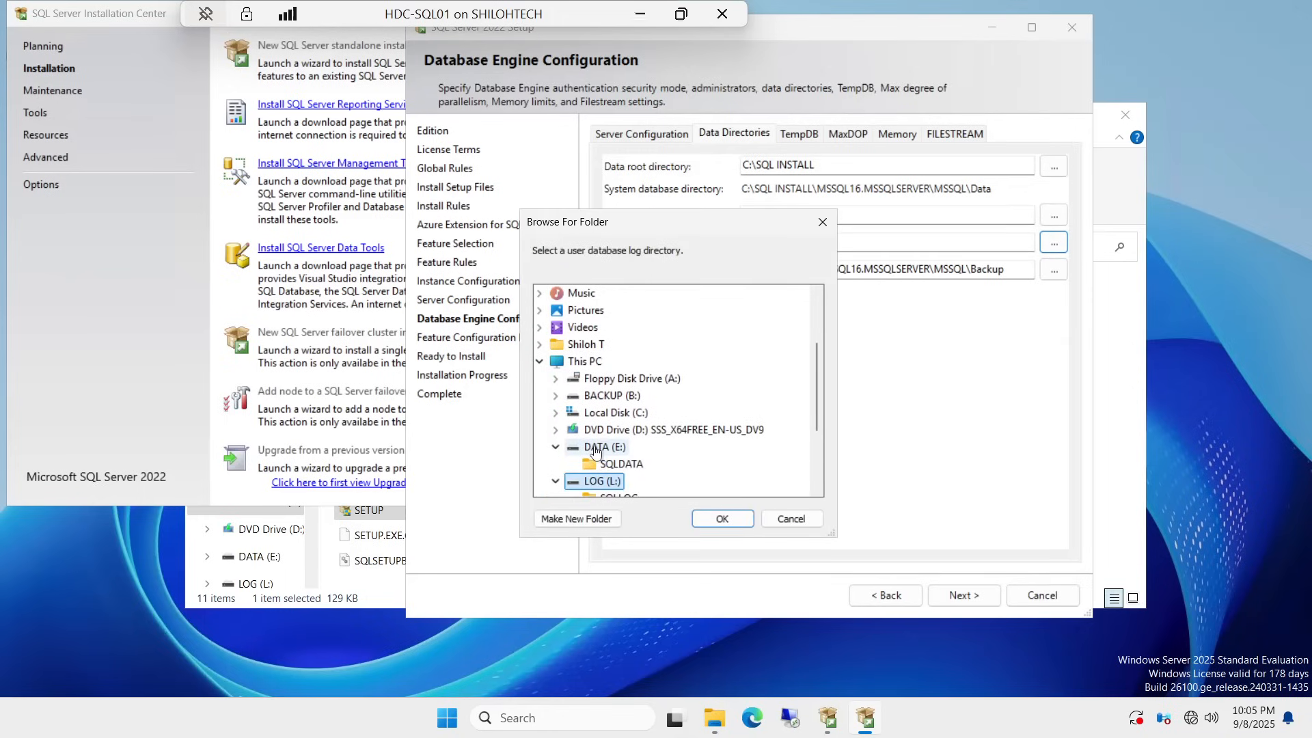
scroll(615, 468, "down", 1)
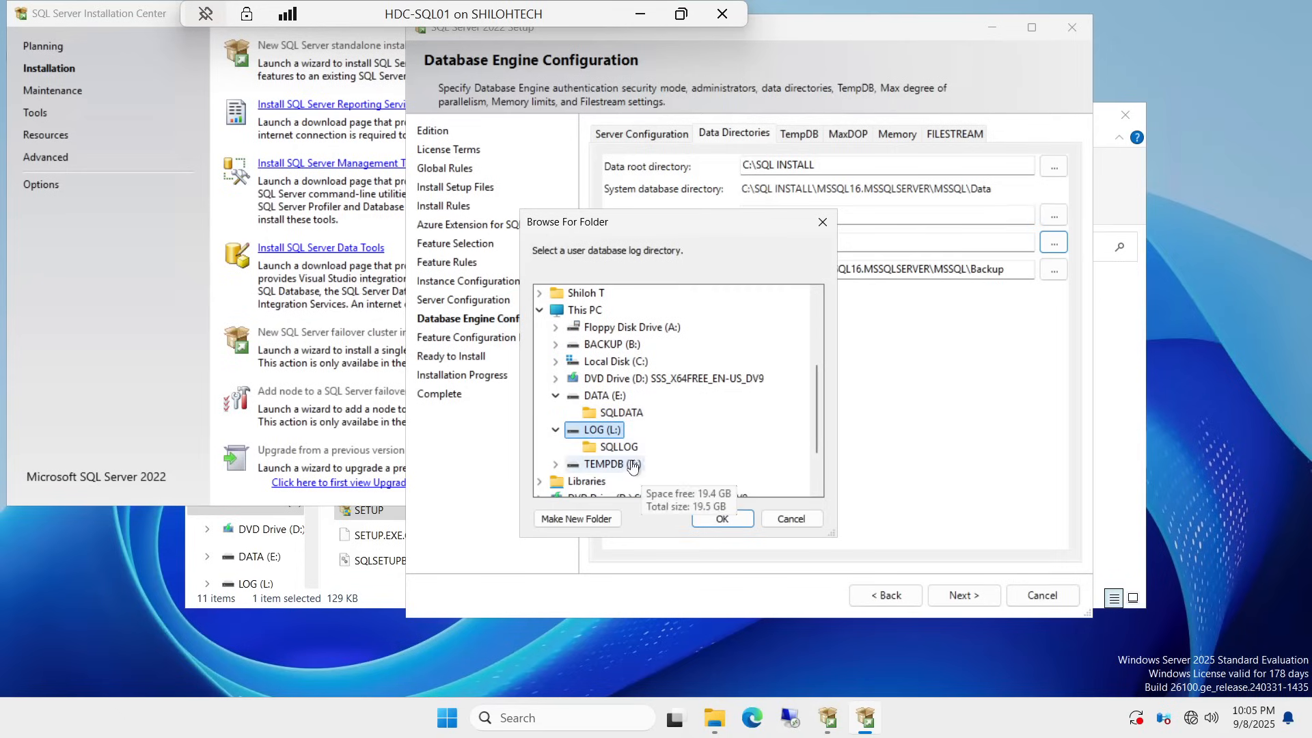
left_click(617, 448)
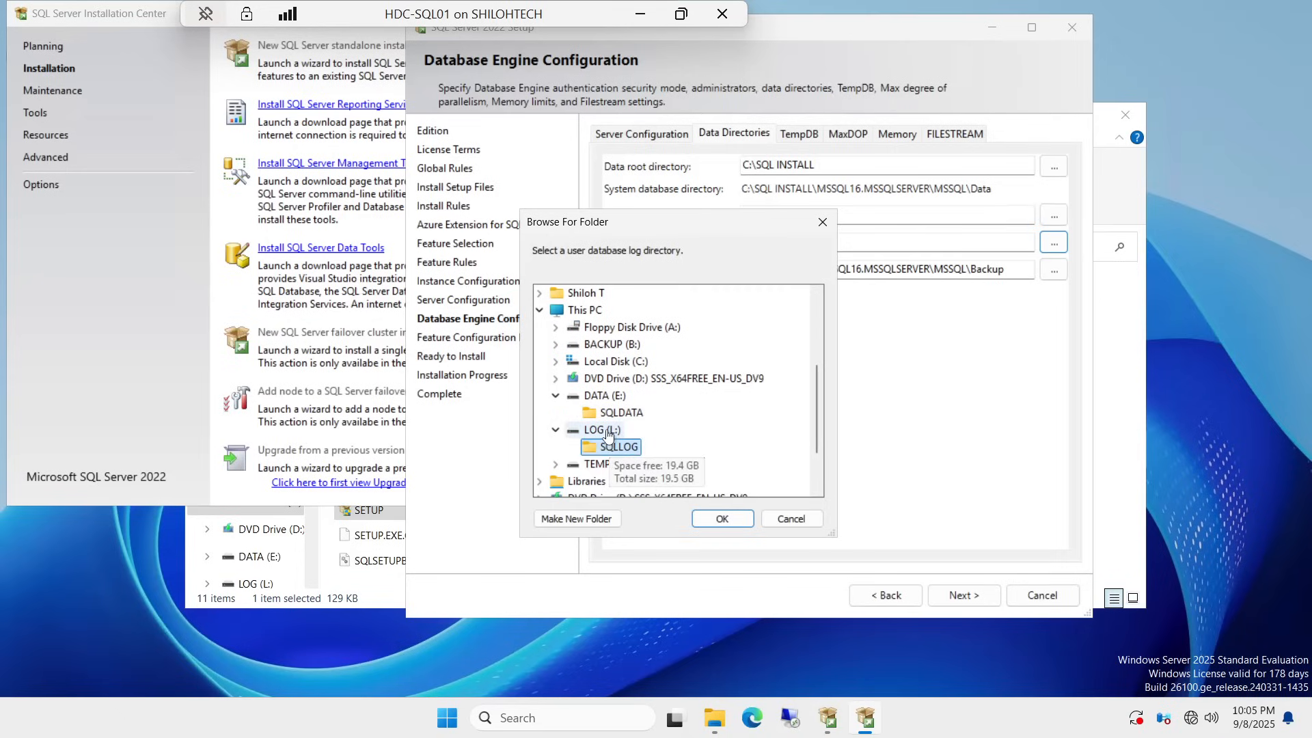
left_click(722, 518)
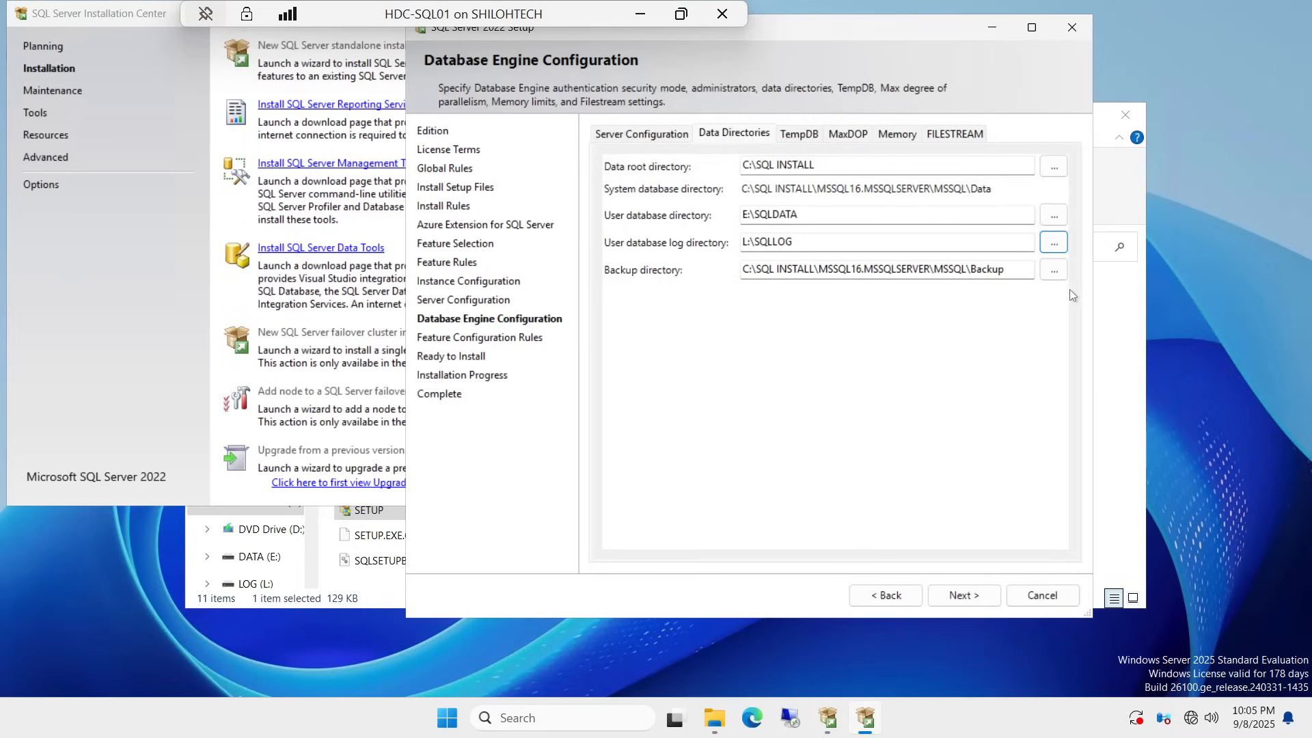
Step: Set the backup directory to B:\SQLBACKUP
left_click(1053, 272)
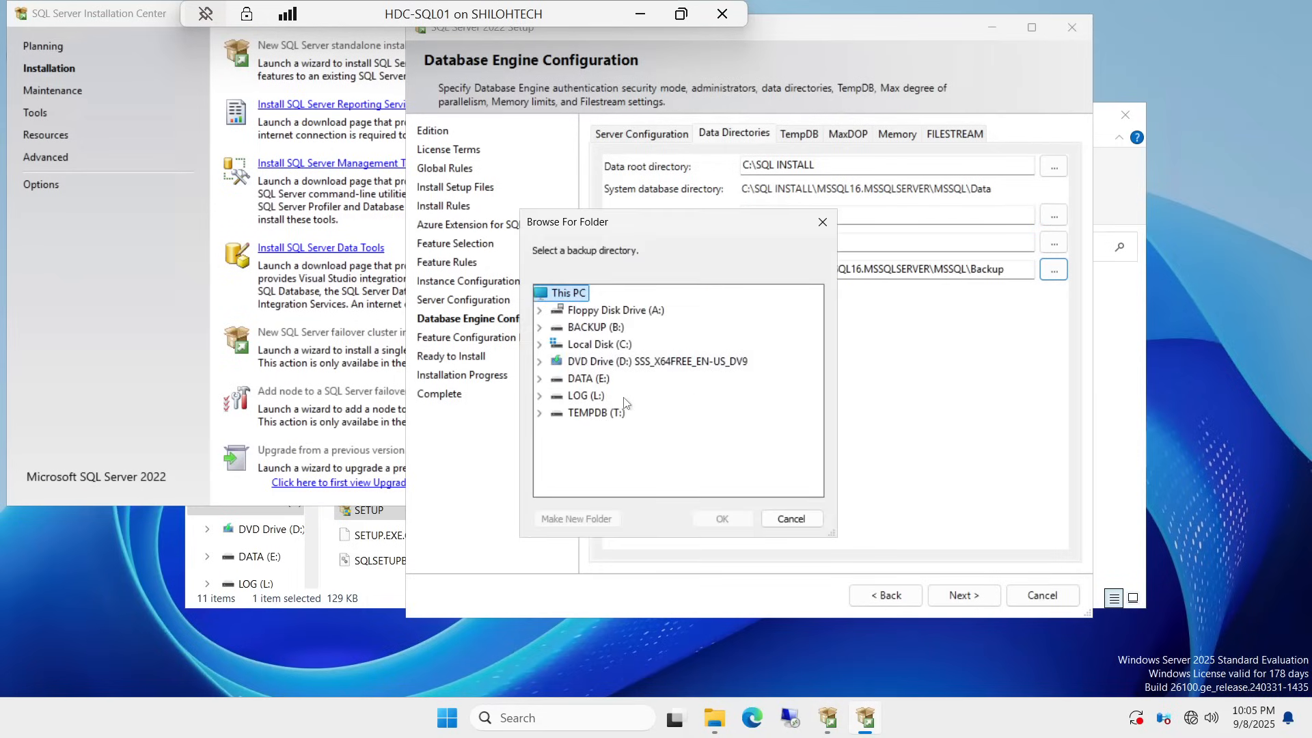
double_click(591, 327)
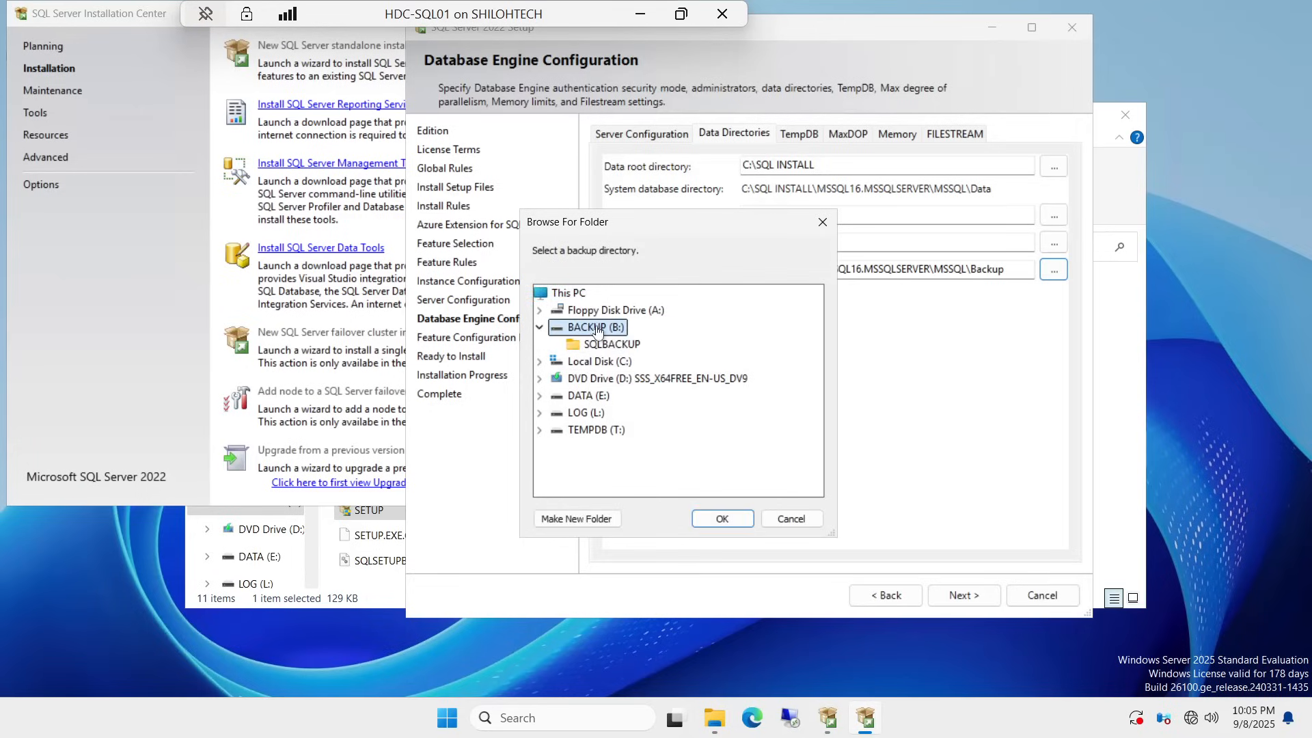
left_click(630, 350)
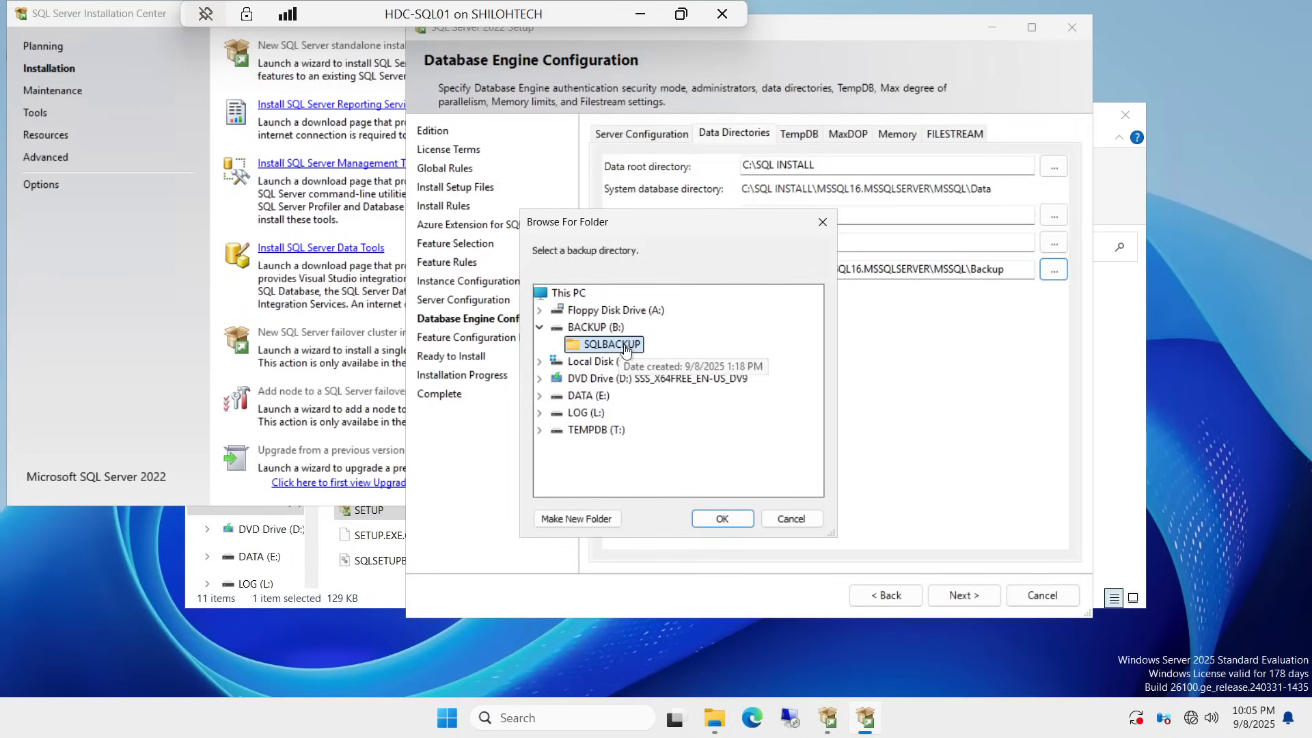
left_click(724, 518)
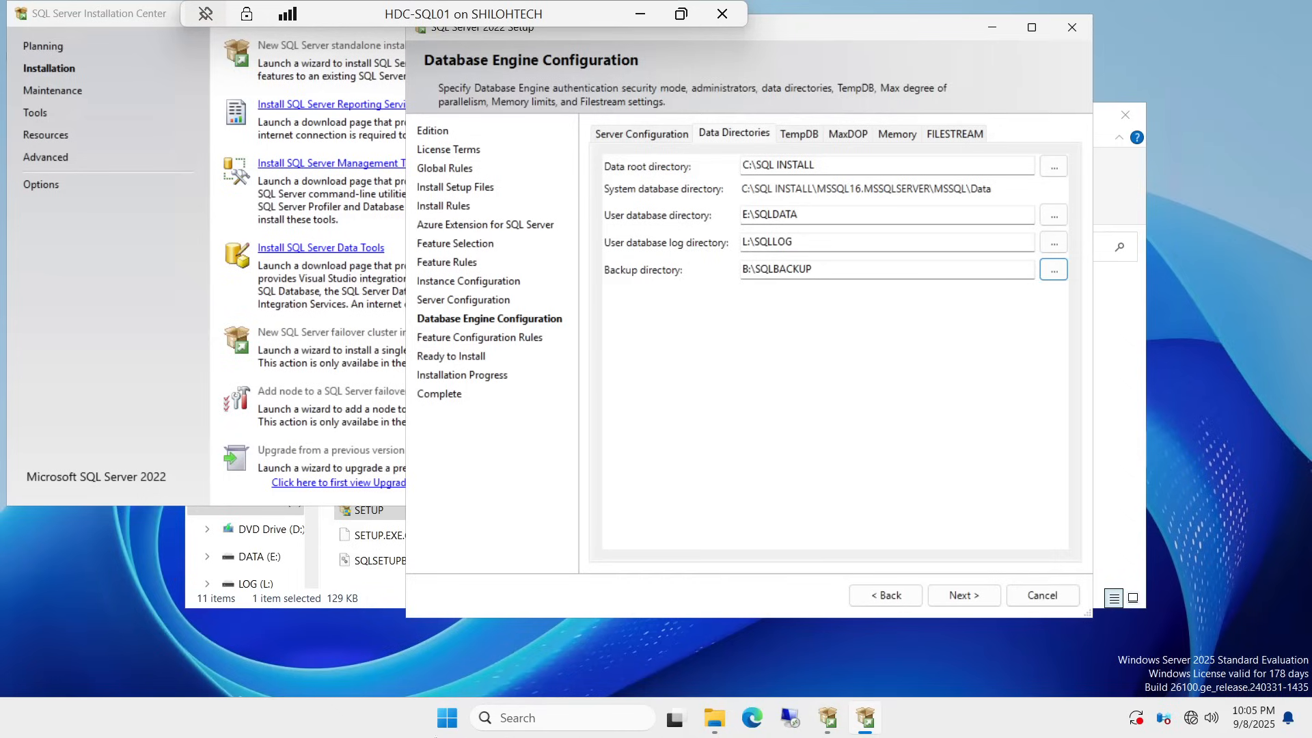
Step: Replace the default TempDB data directory with T:\SQLTEMP\DATA
left_click(801, 137)
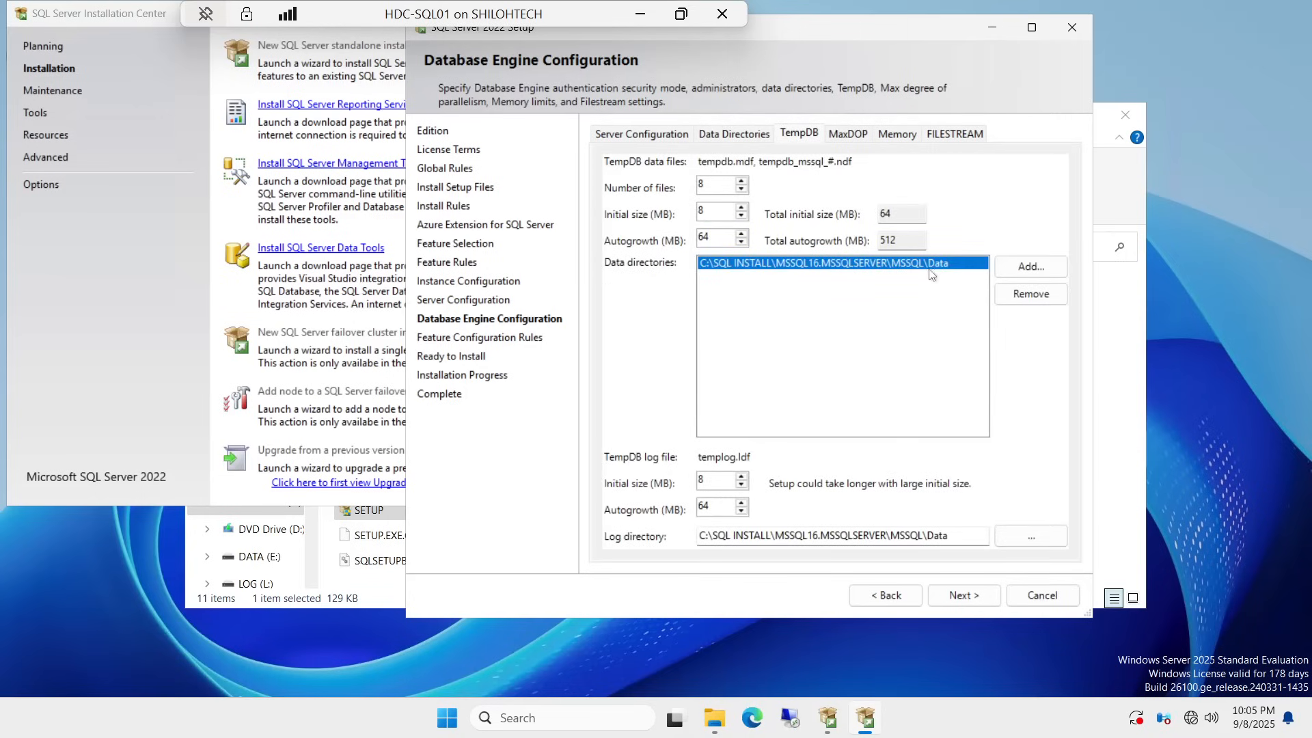
left_click(1030, 295)
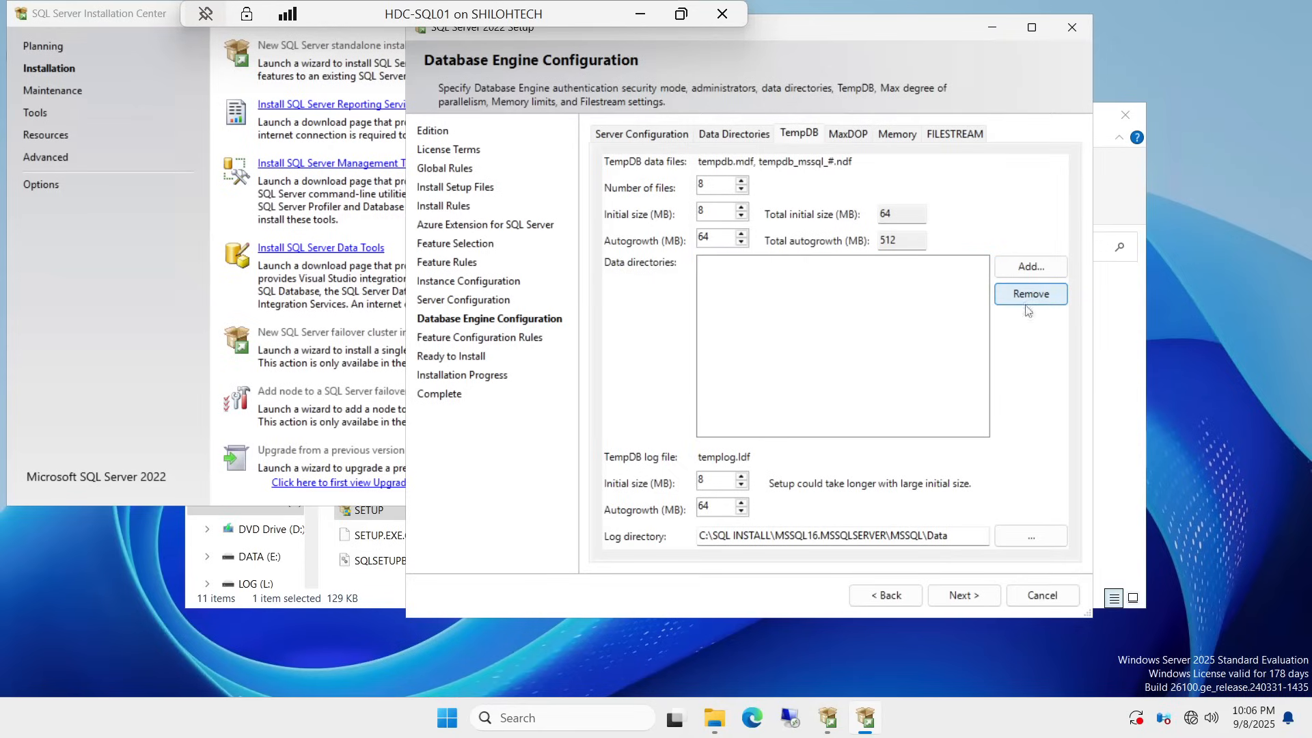
left_click(1032, 266)
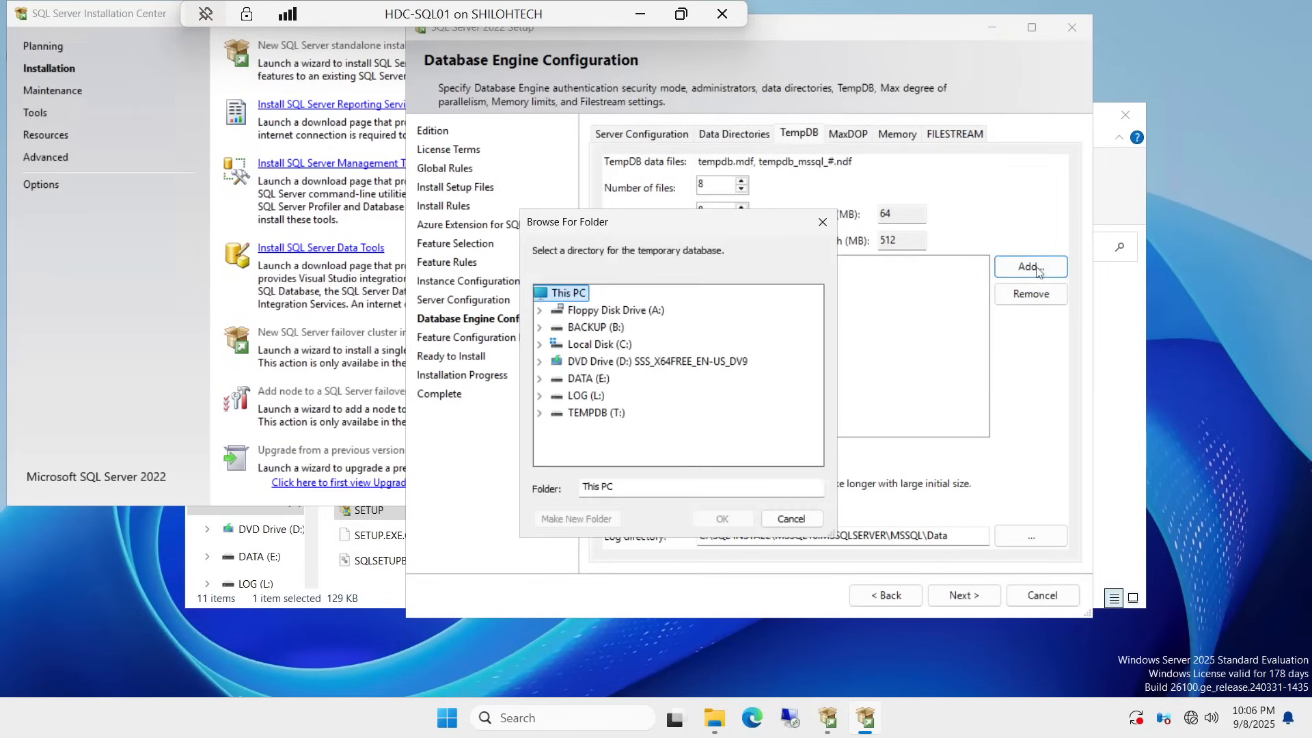
left_click(595, 415)
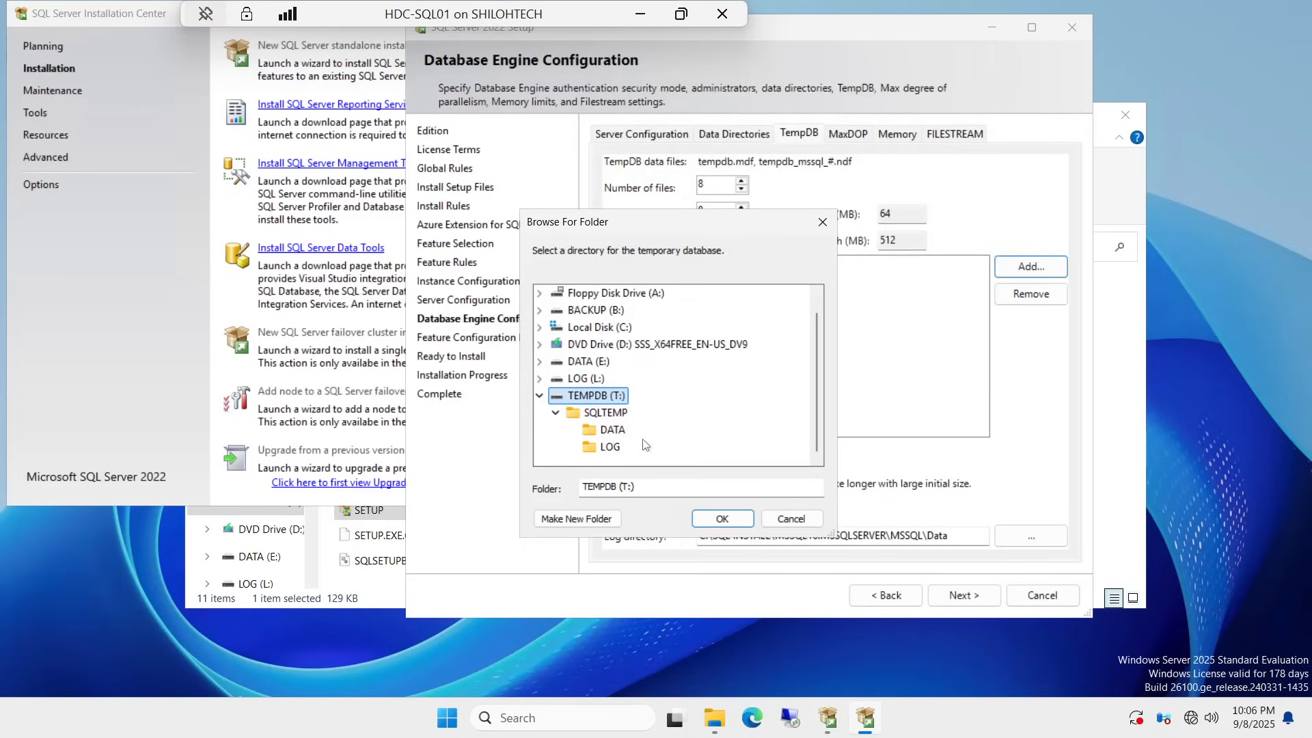
left_click(610, 431)
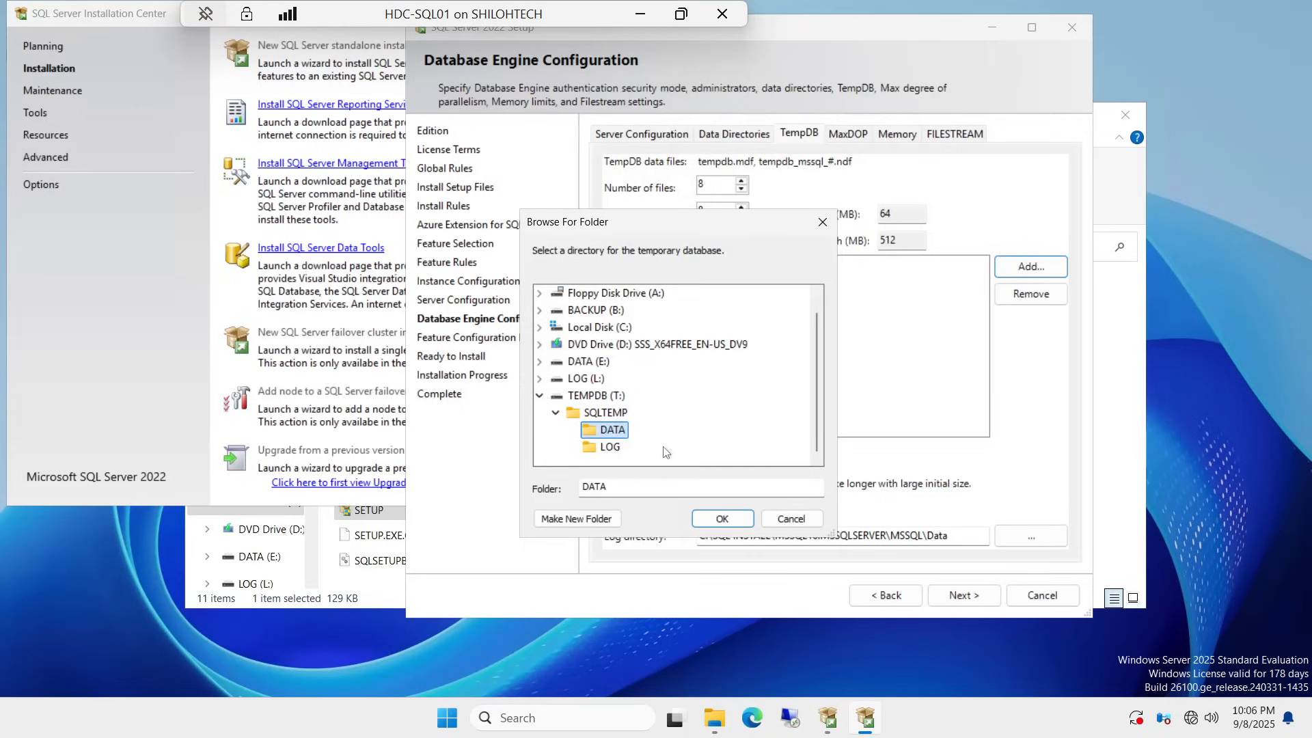
left_click(717, 519)
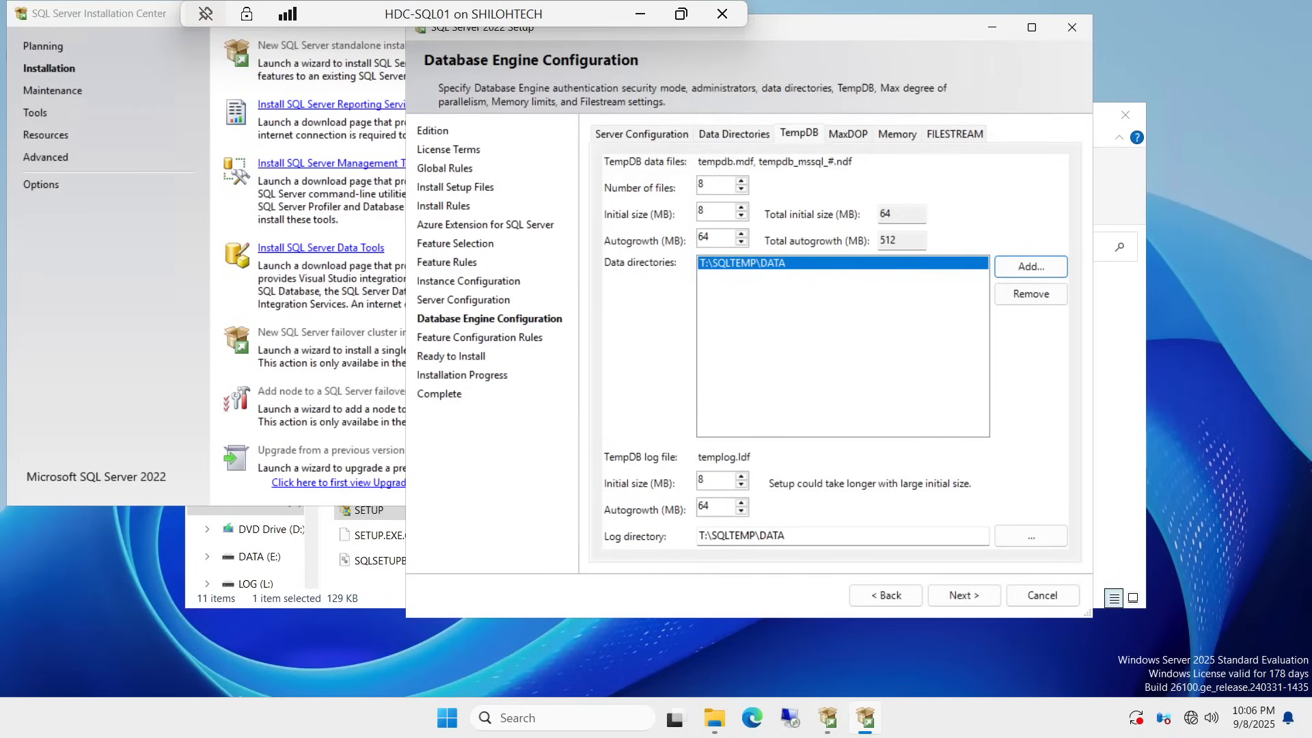
Step: Set the TempDB log directory to T:\SQLTEMP\LOG
left_click(785, 535)
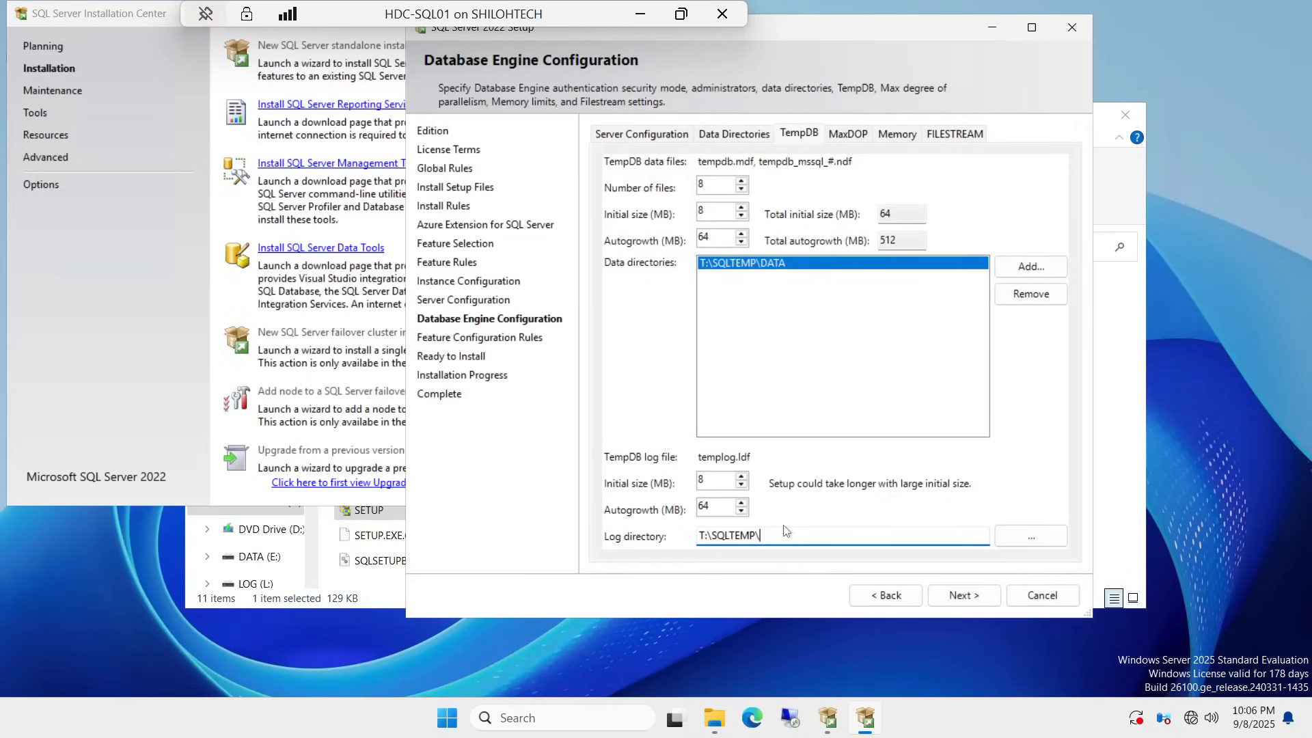
key("Caps_Lock")
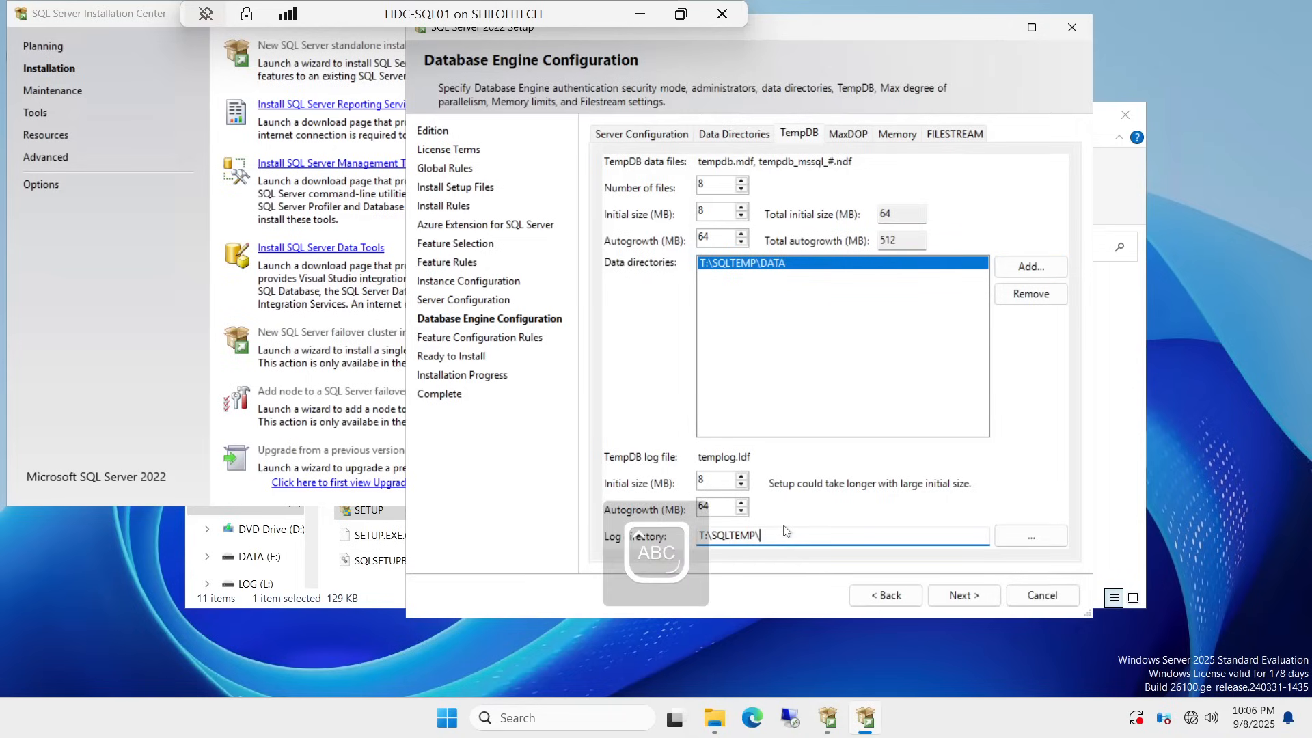
type("LOG")
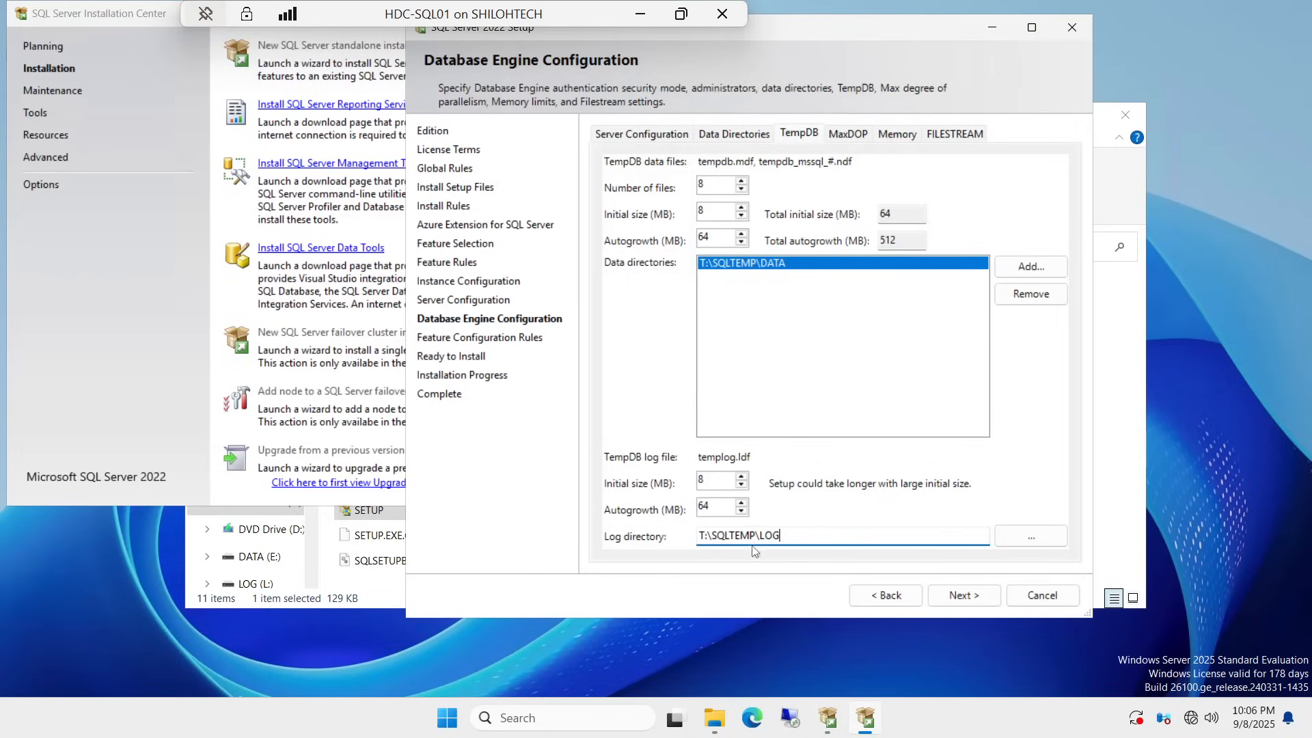
left_click(1036, 539)
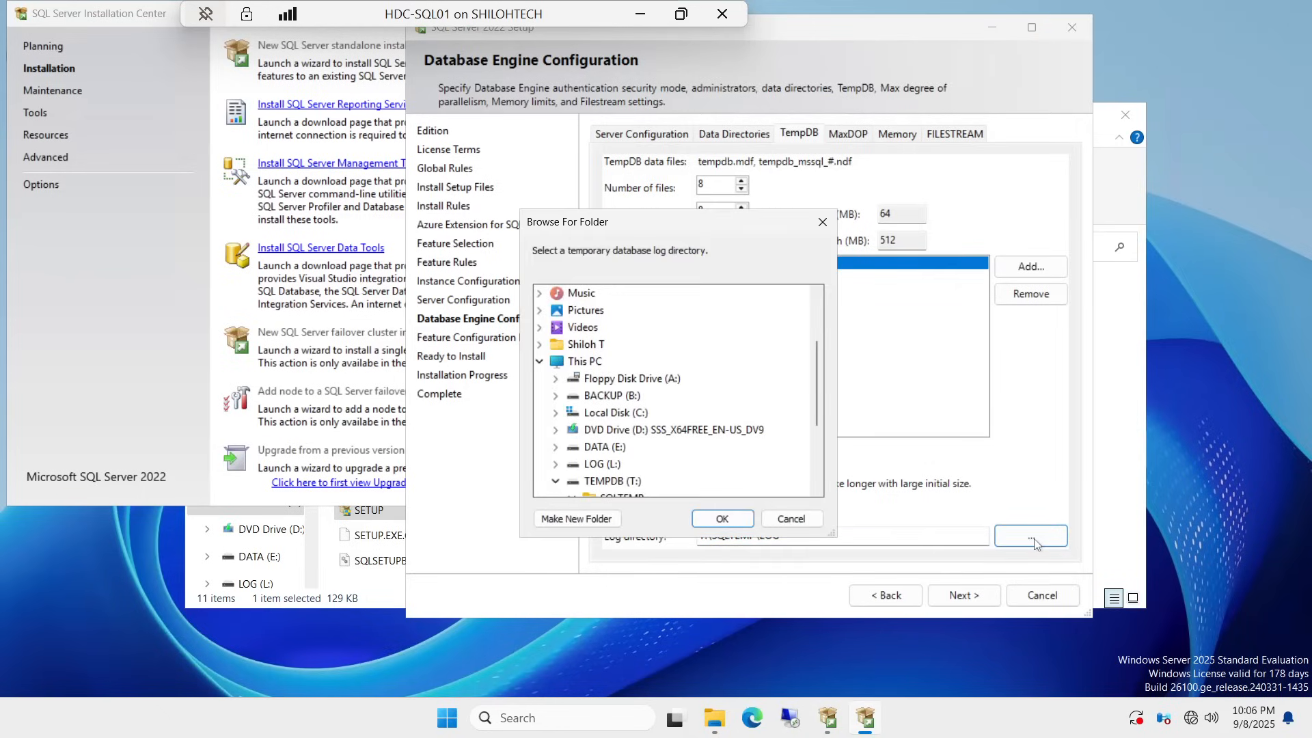
scroll(639, 465, "down", 2)
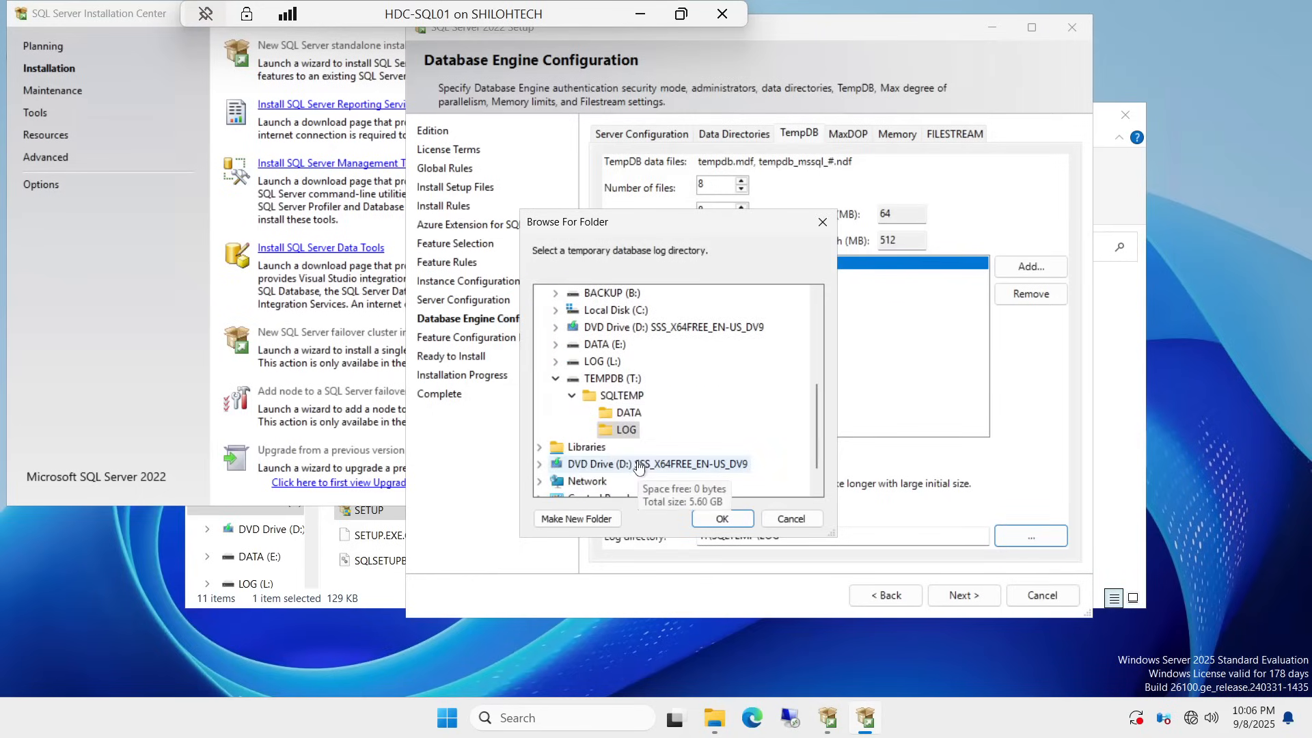
left_click(627, 429)
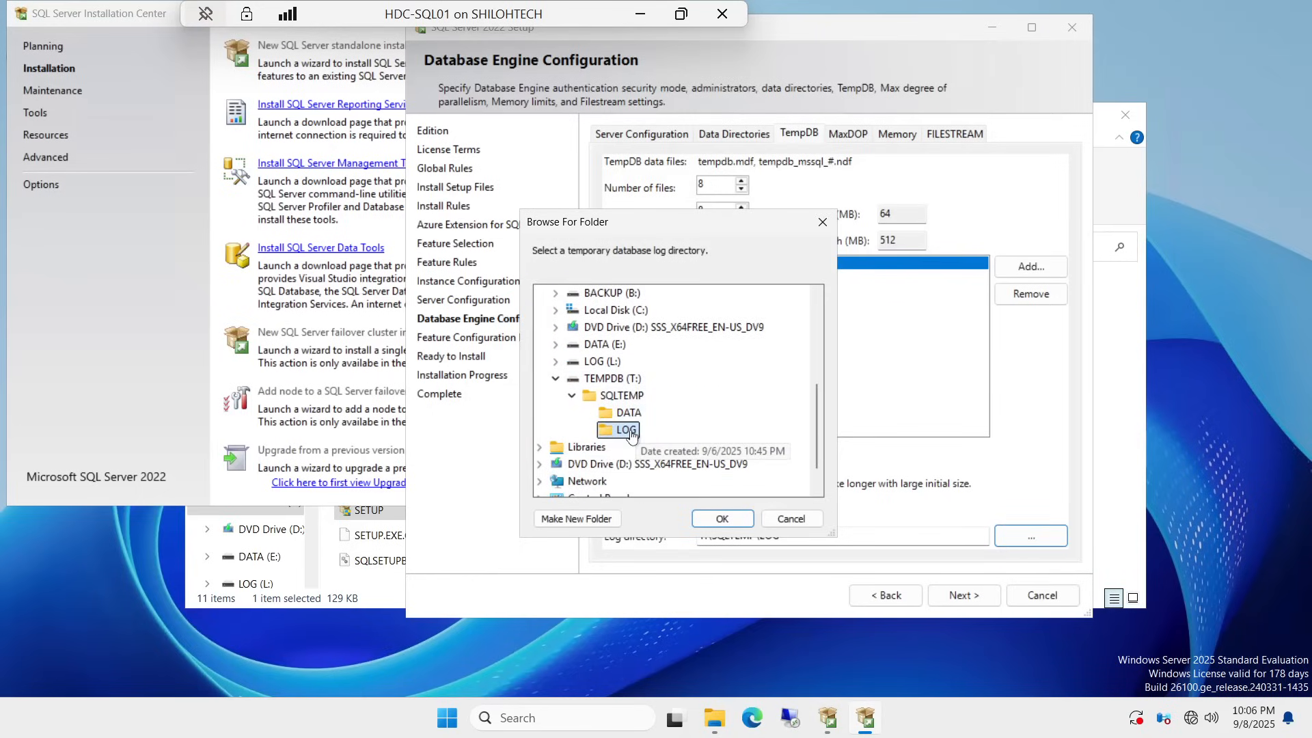
left_click(711, 520)
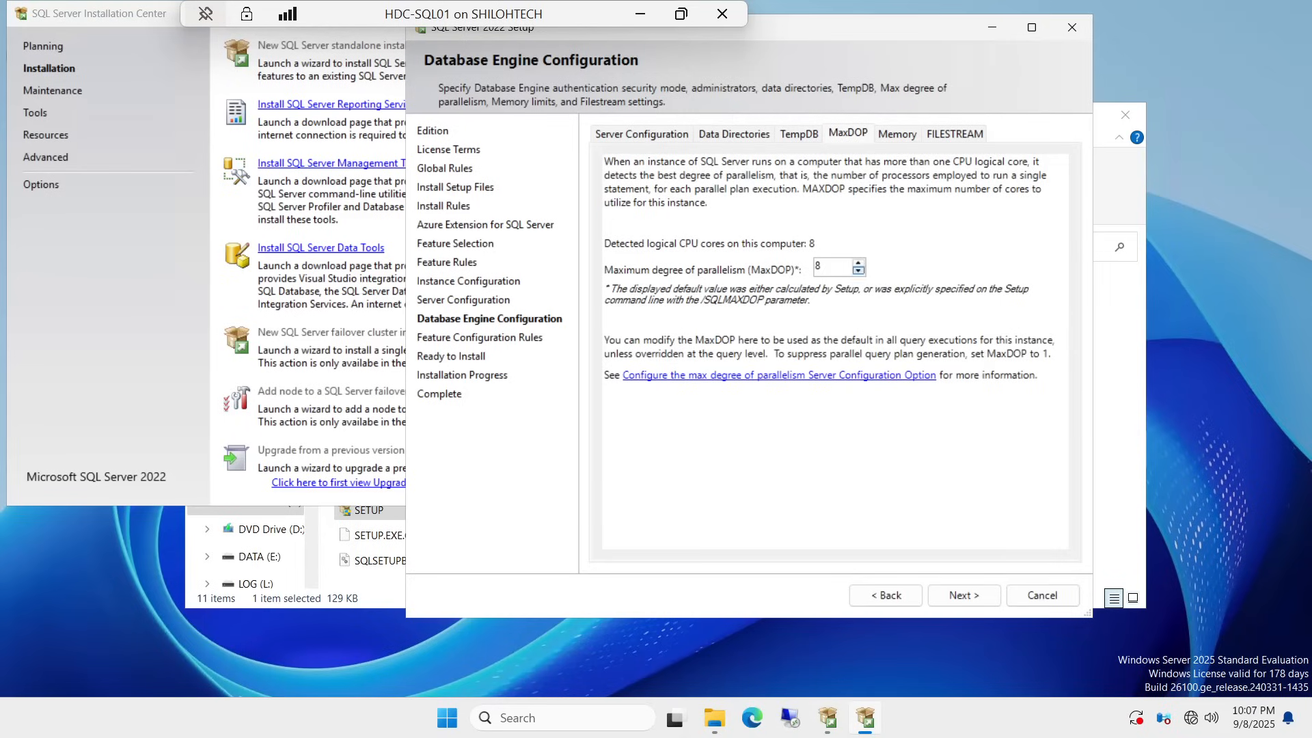
left_click(859, 264)
left_click(907, 142)
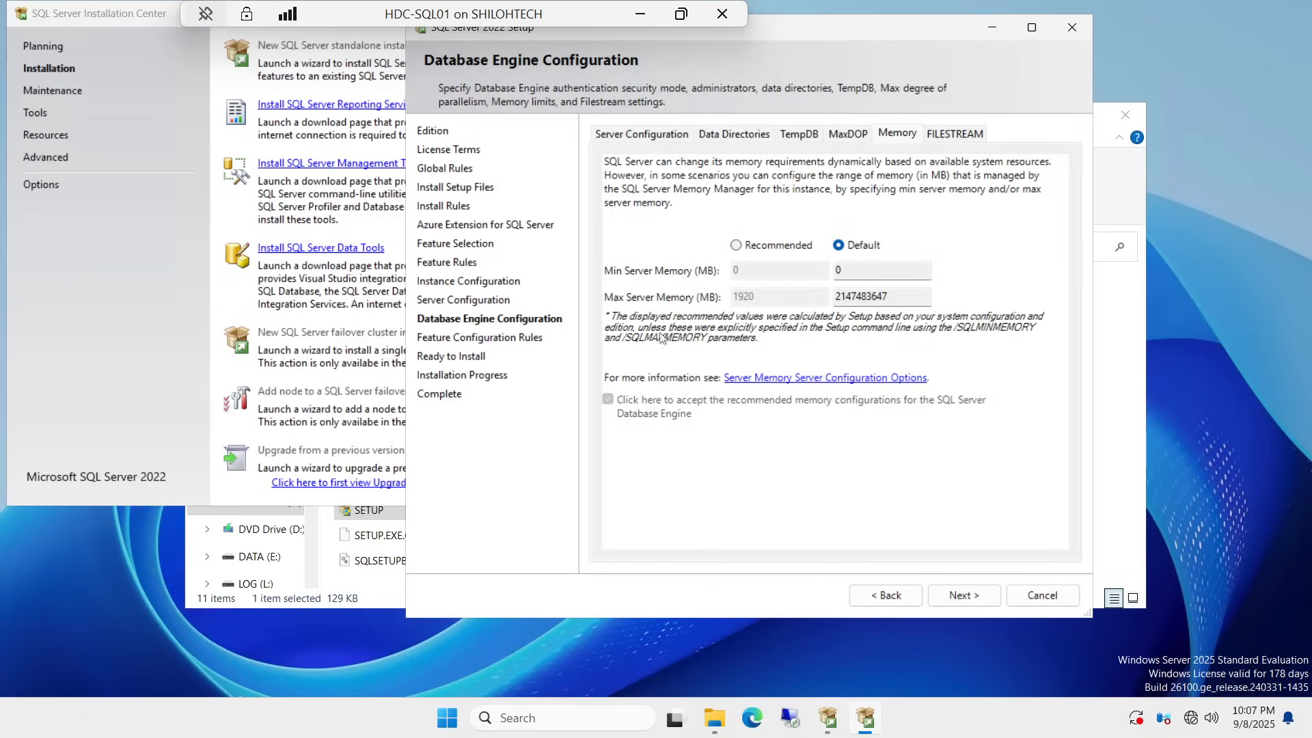
left_click(736, 246)
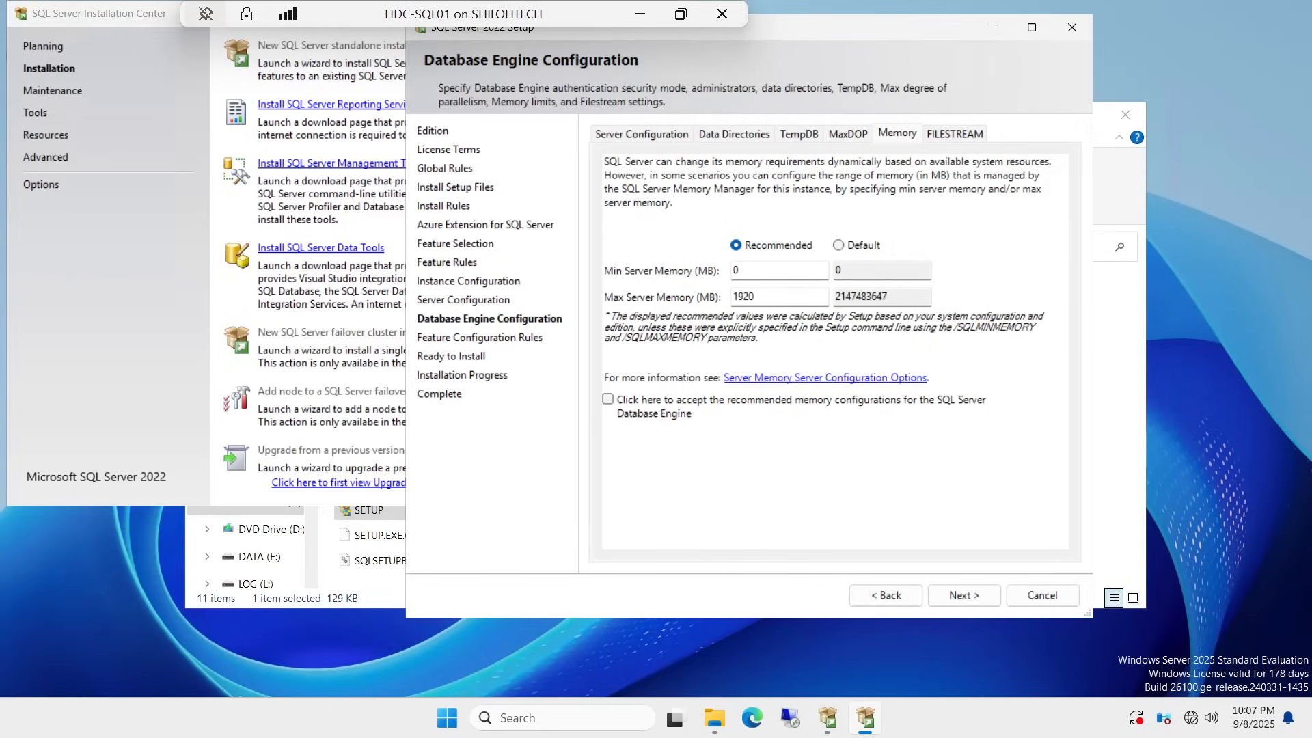
left_click(839, 248)
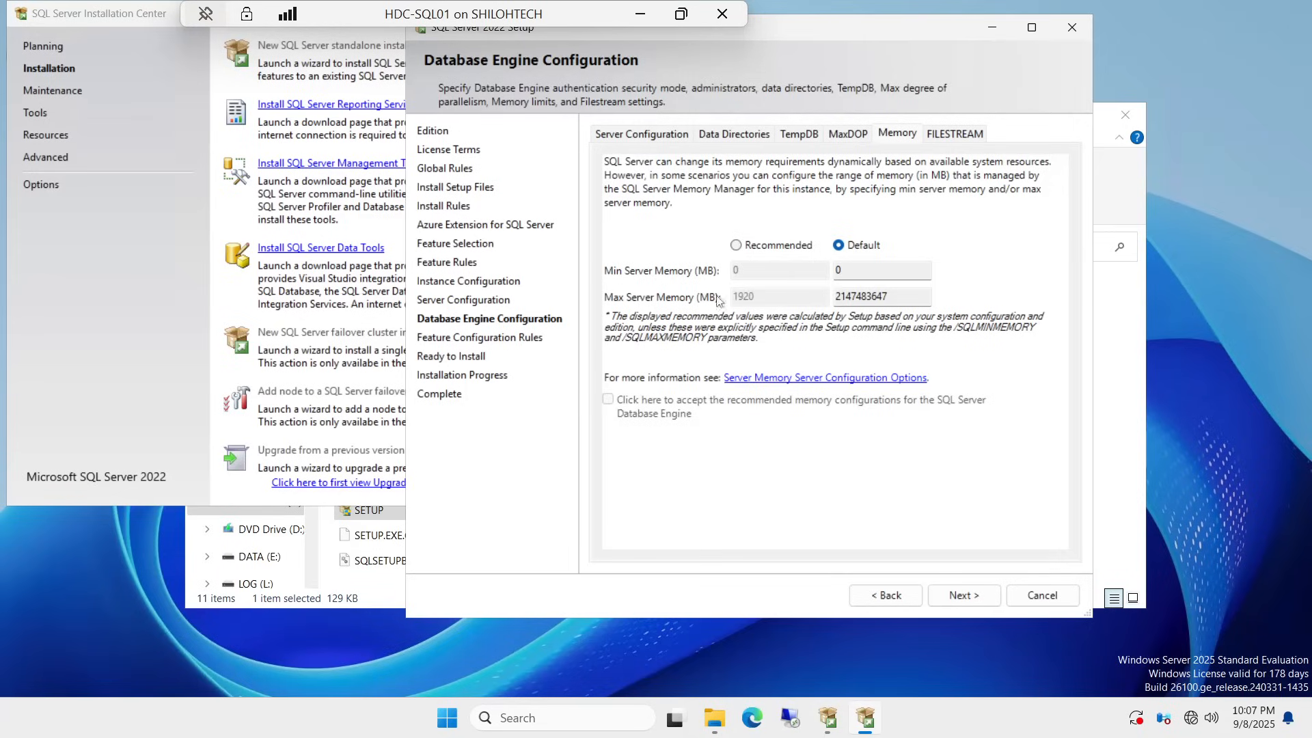
left_click(952, 133)
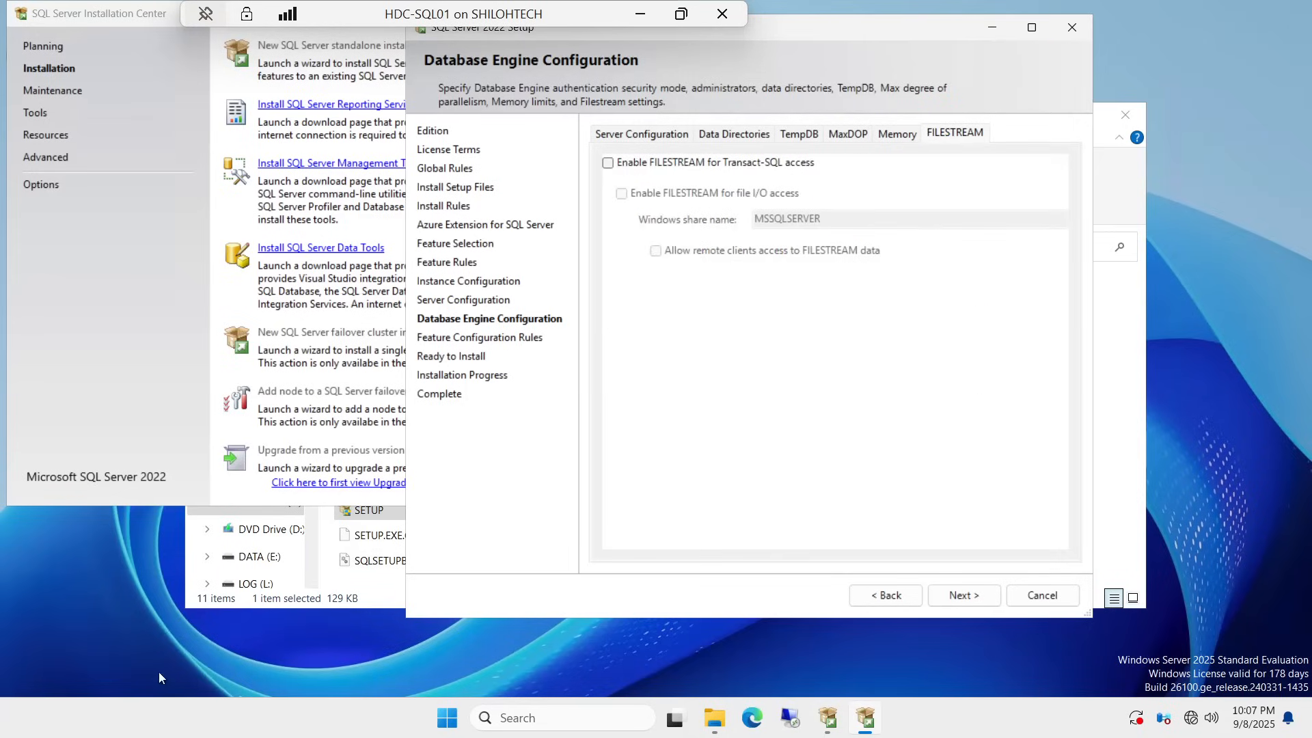
Step: Tick 'Enable FILESTREAM for Transact-SQL access', leaving file I/O access off
left_click(607, 163)
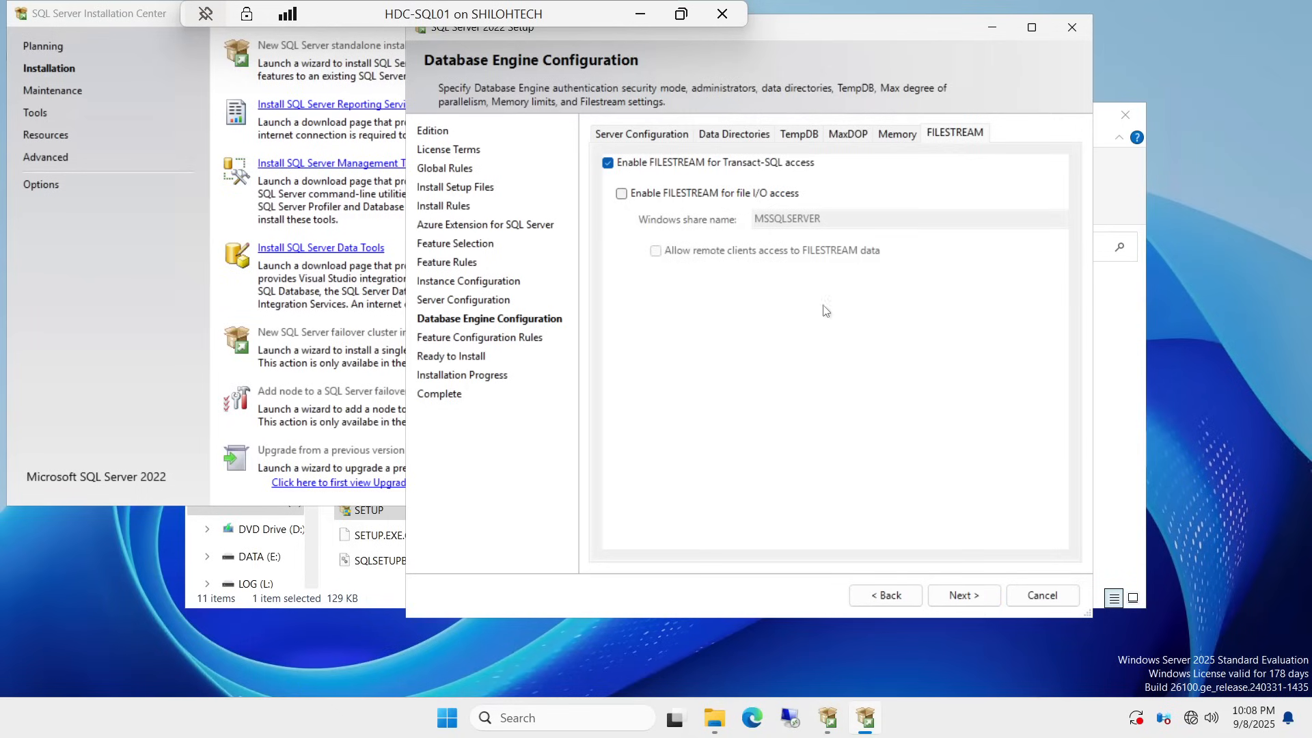
Step: Proceed to the Ready to Install summary and click Install
left_click(955, 598)
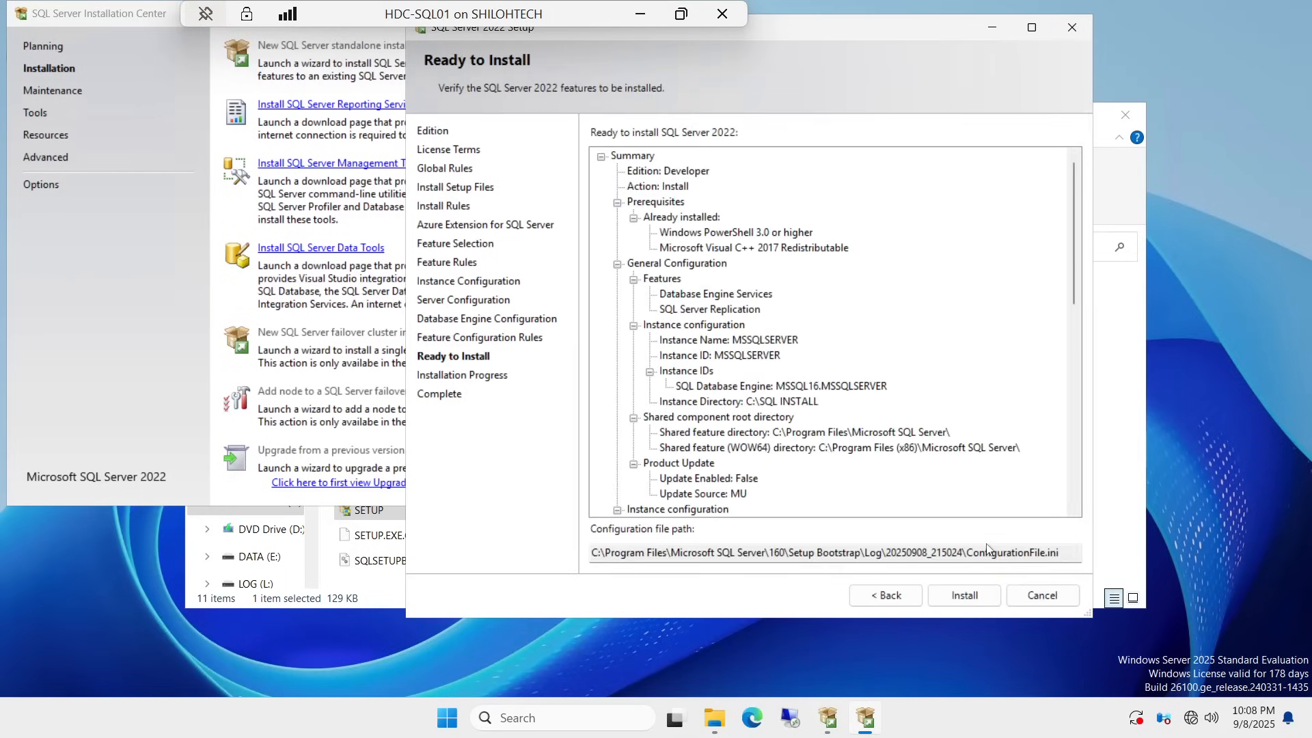
left_click(965, 595)
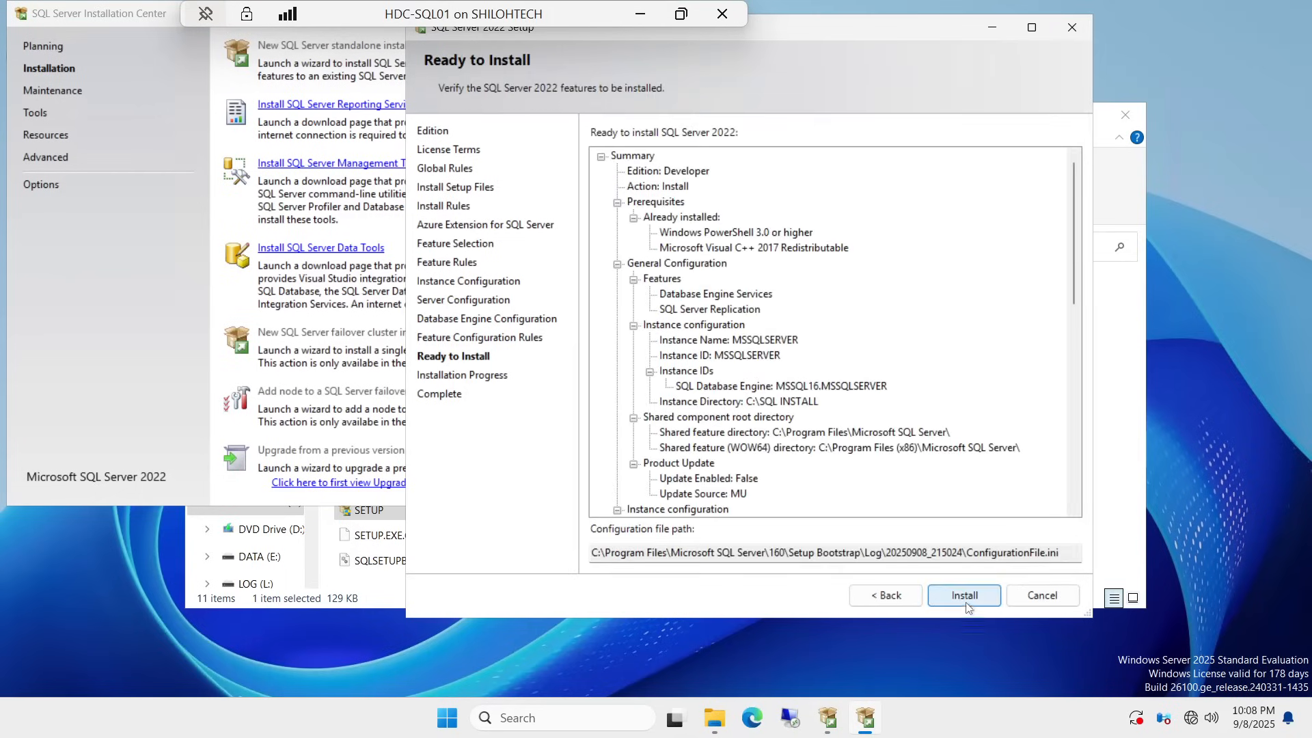
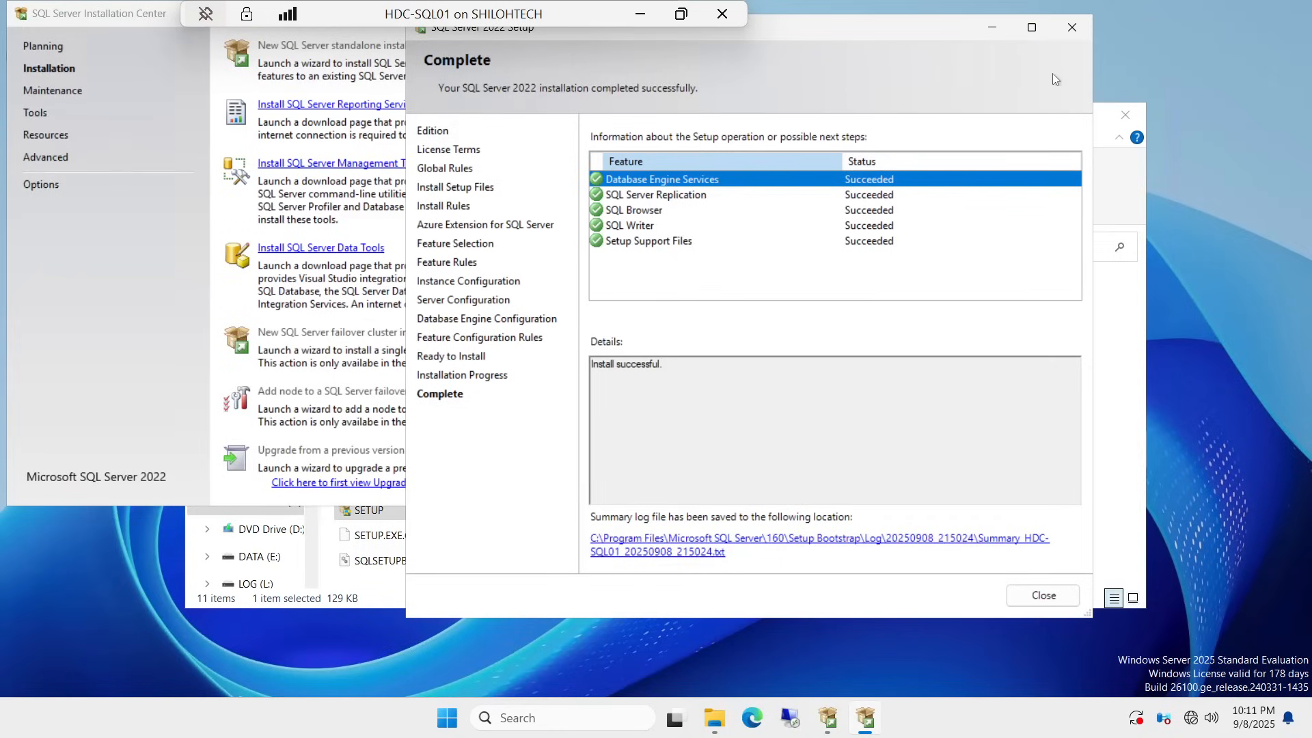
Step: Close the completed setup wizard, the leftover File Explorer window and the SQL Server Installation Center
left_click(1072, 27)
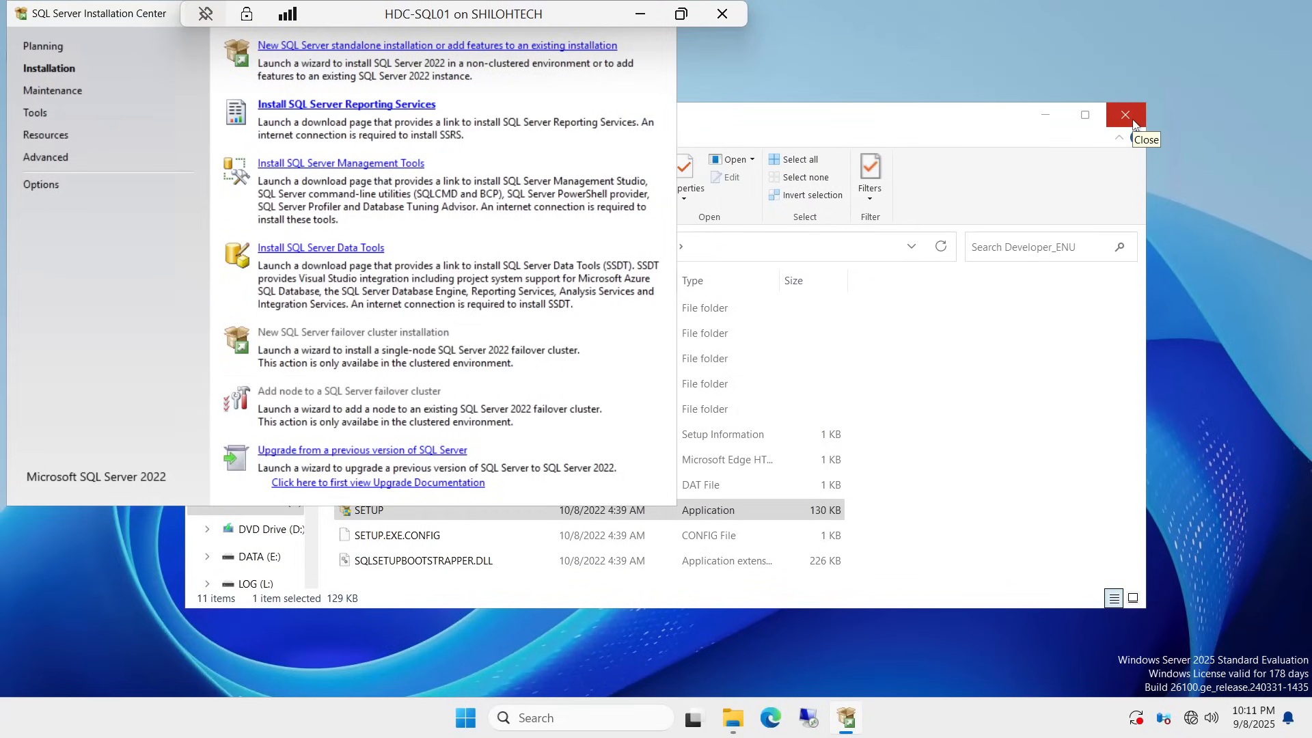
left_click(1133, 118)
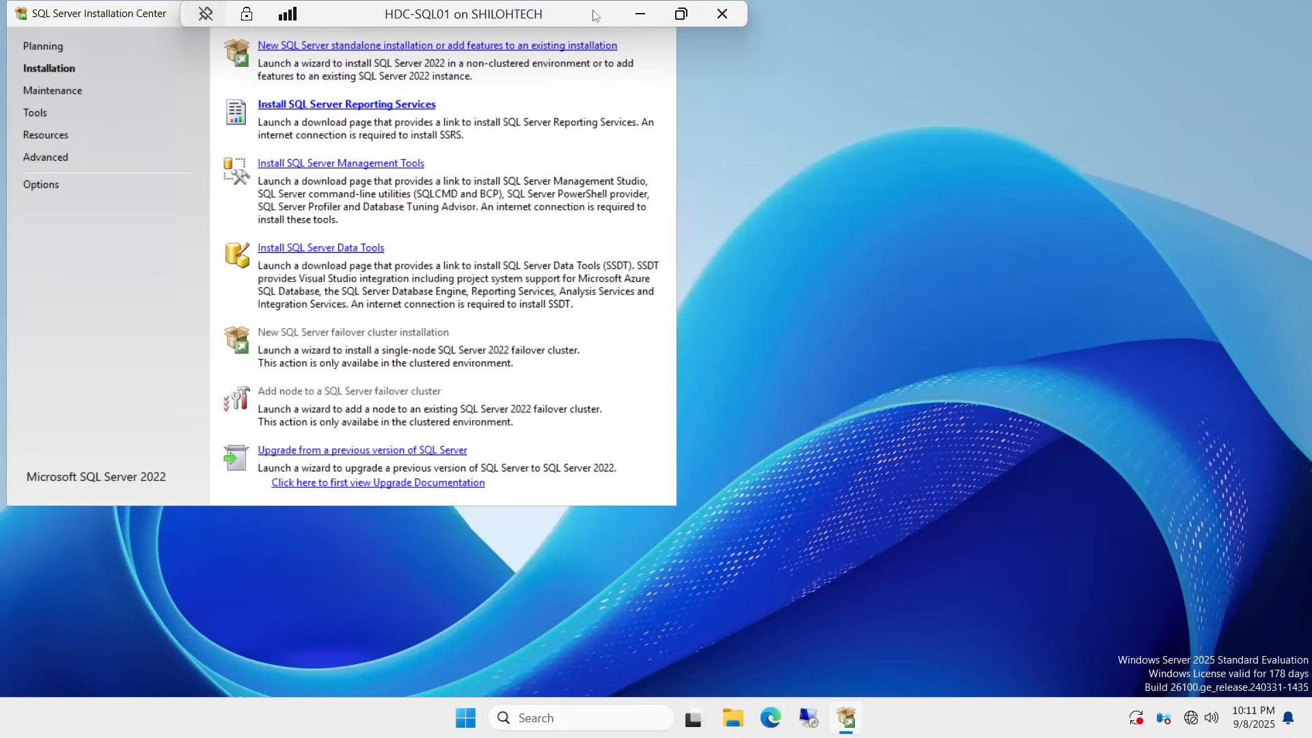
left_click_drag(594, 12, 671, 12)
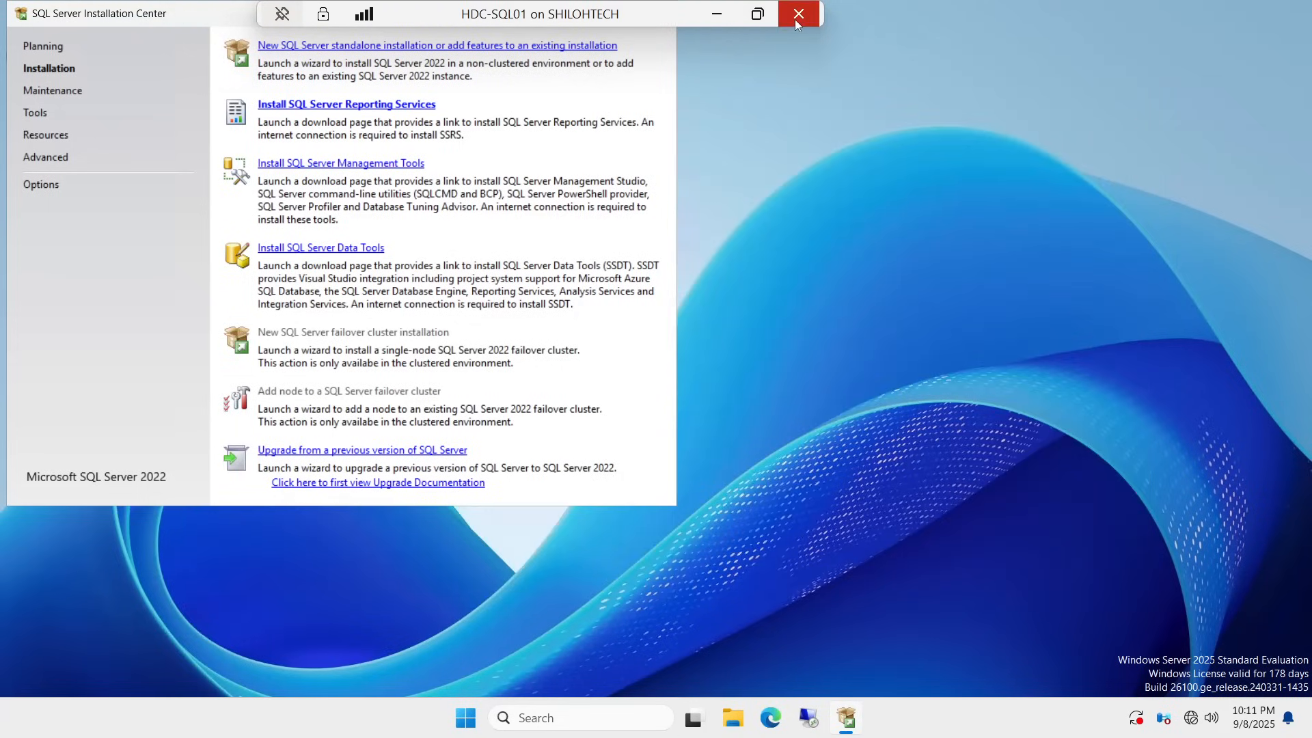
left_click_drag(664, 14, 712, 14)
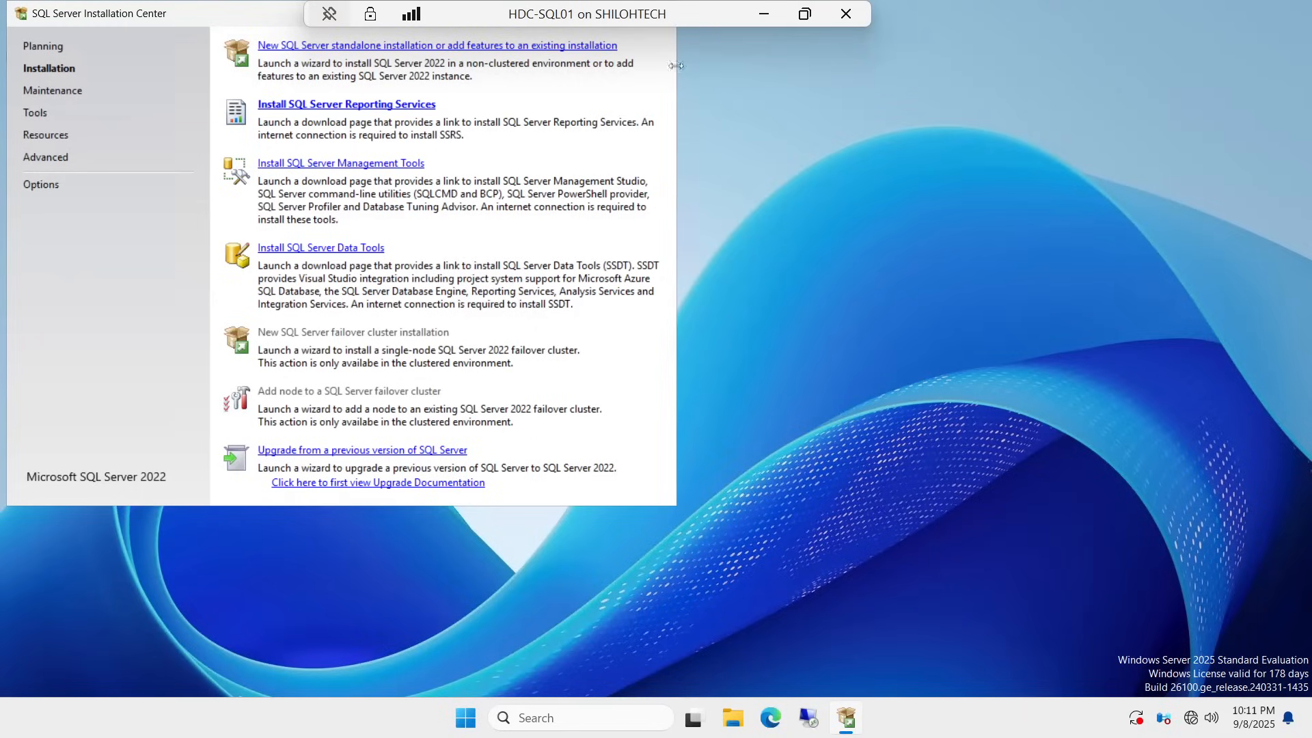
left_click_drag(860, 15, 560, 15)
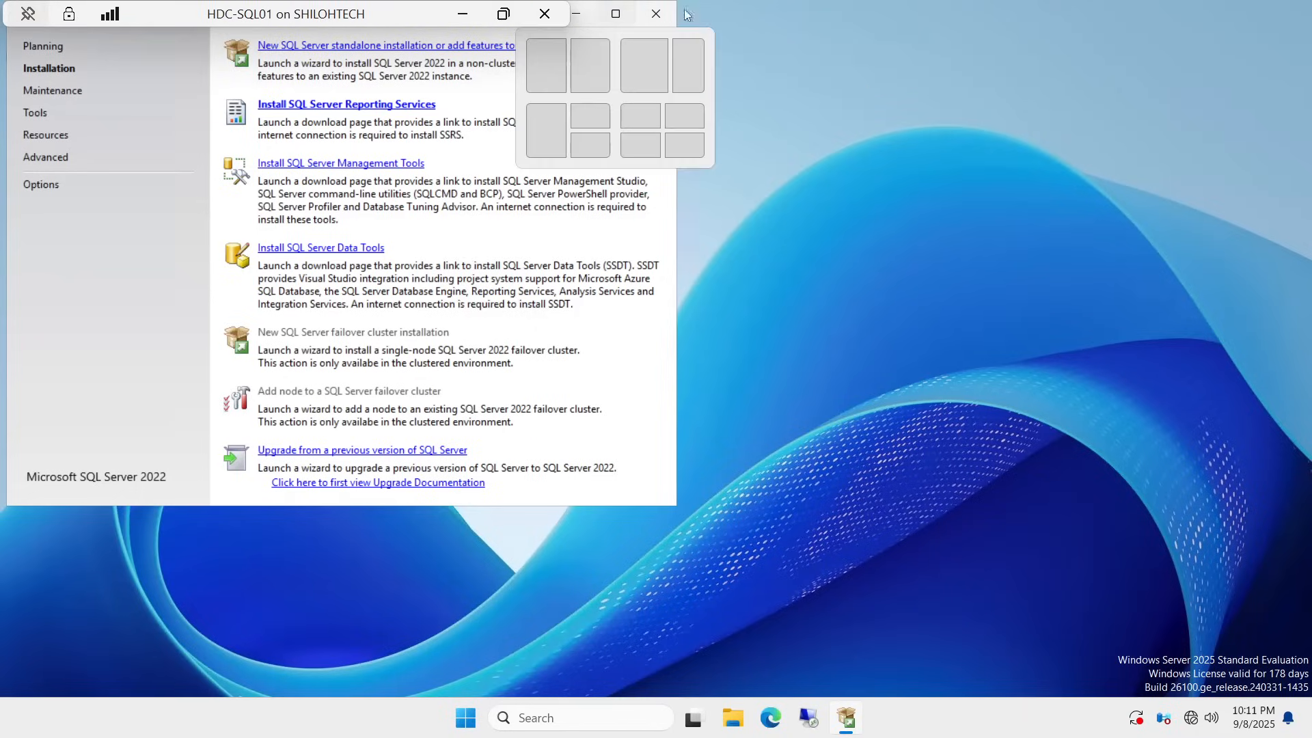
left_click(655, 15)
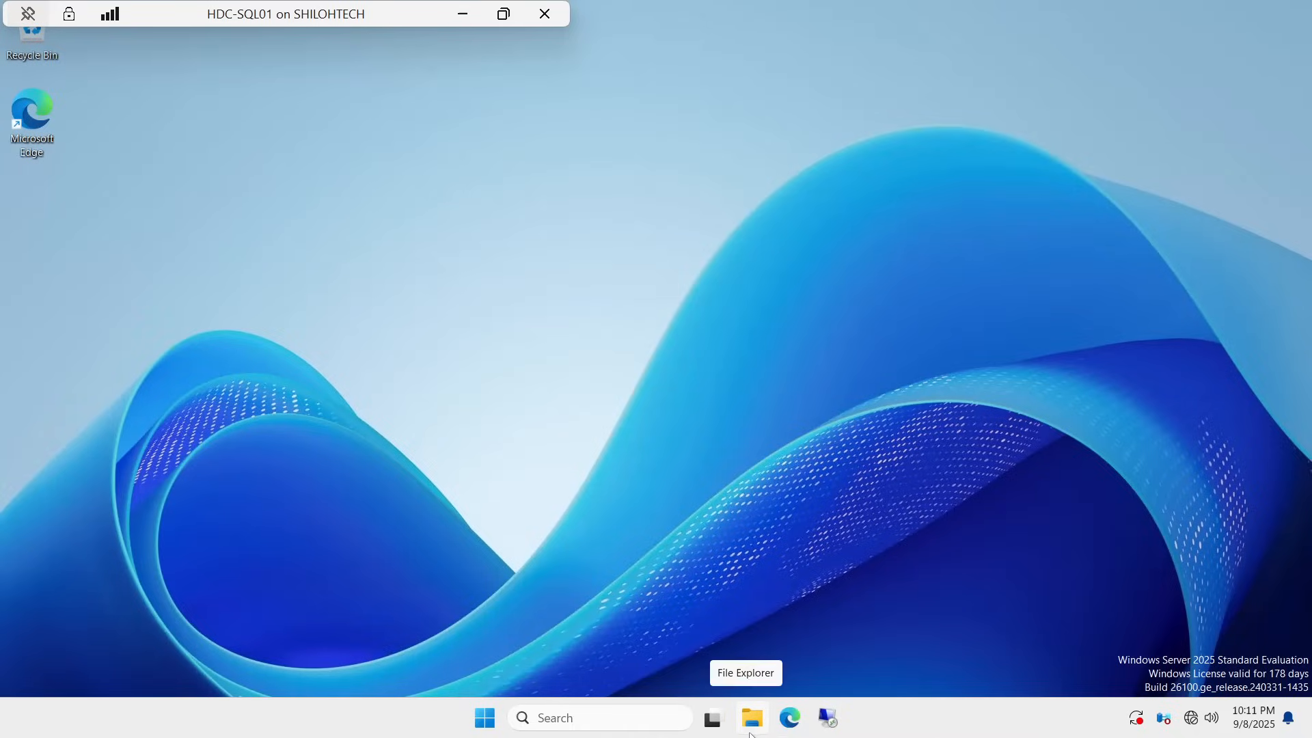
left_click(587, 728)
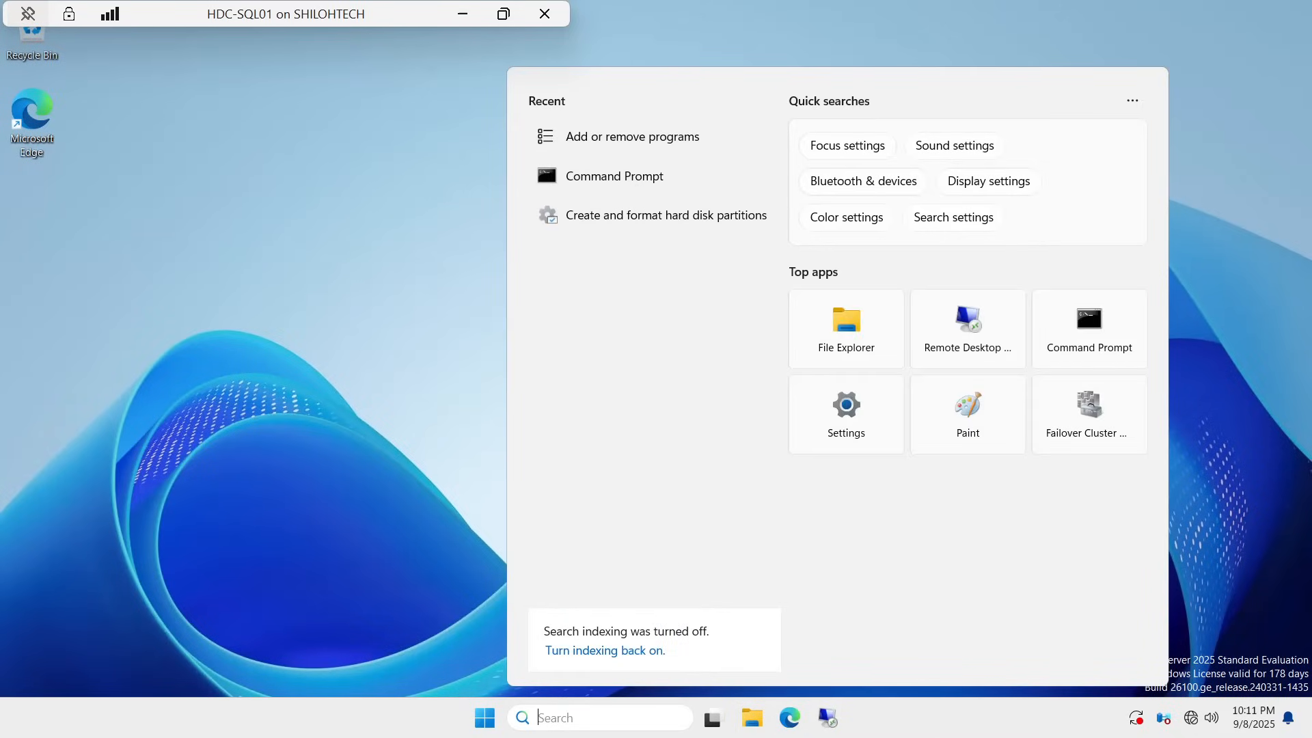
type("S")
type("RVER")
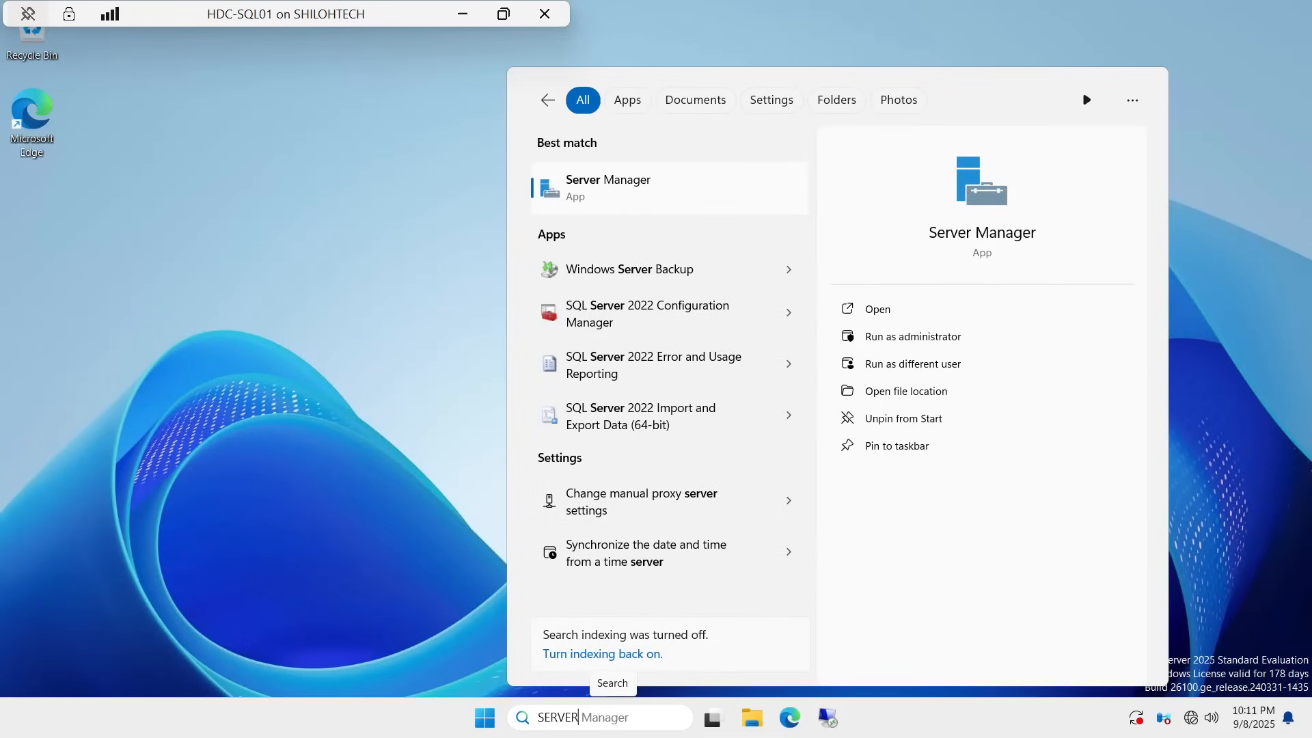
key("BackSpace")
key("BackSpace")
key("BackSpace")
key("BackSpace")
key("BackSpace")
key("BackSpace")
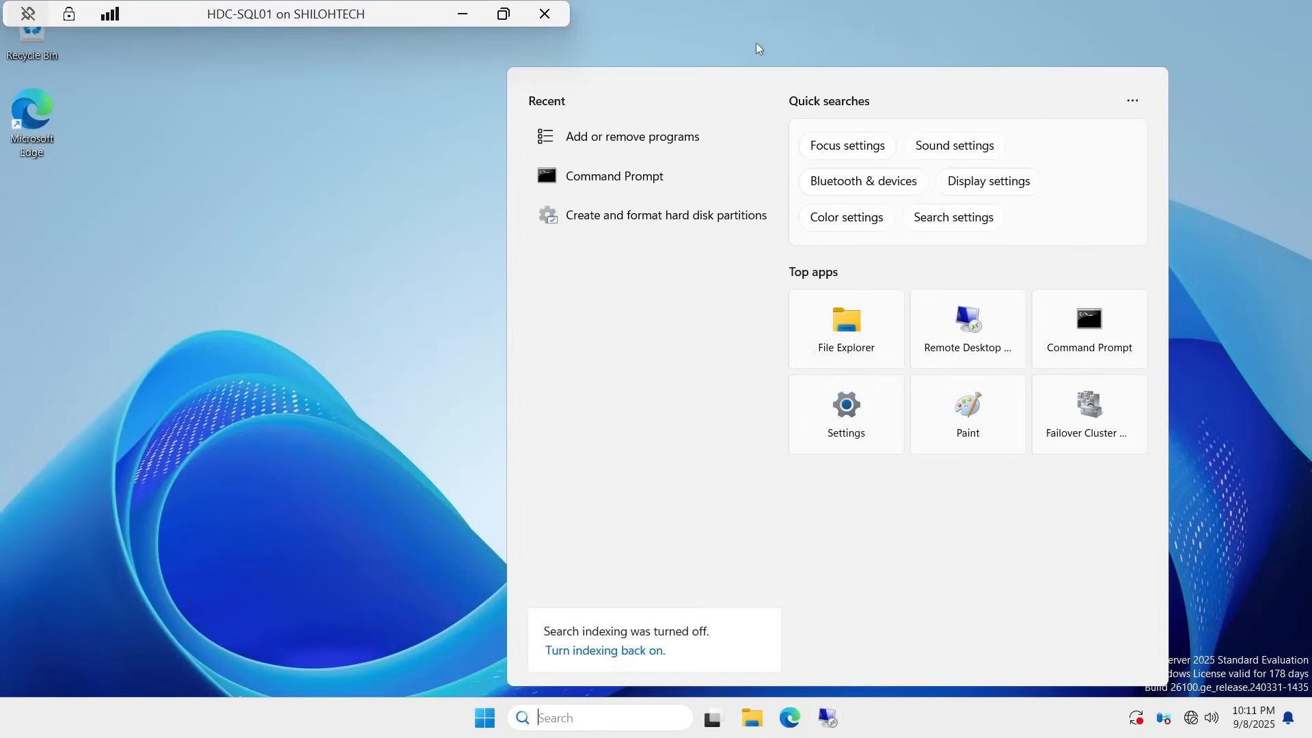
left_click(308, 263)
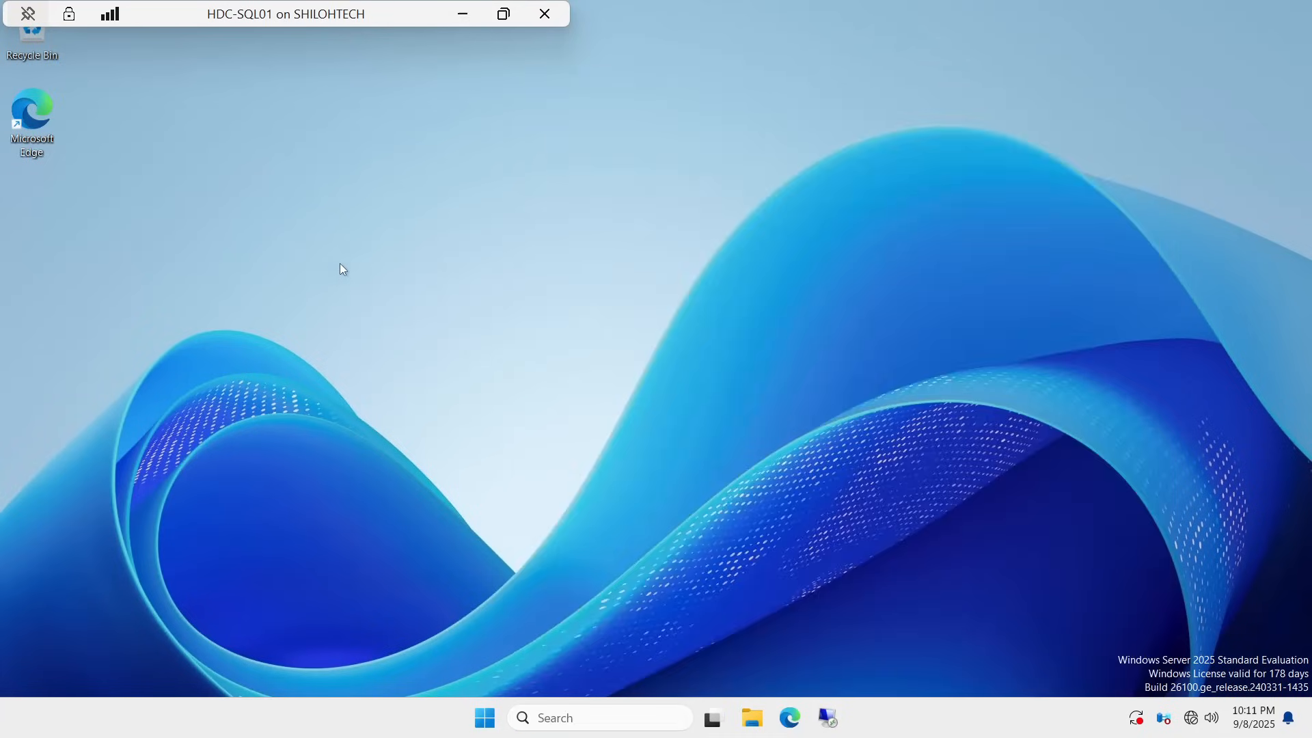
Step: Run SSMS-Setup-ENU from C:\SOFTWARE as administrator and approve the UAC prompt
left_click(750, 721)
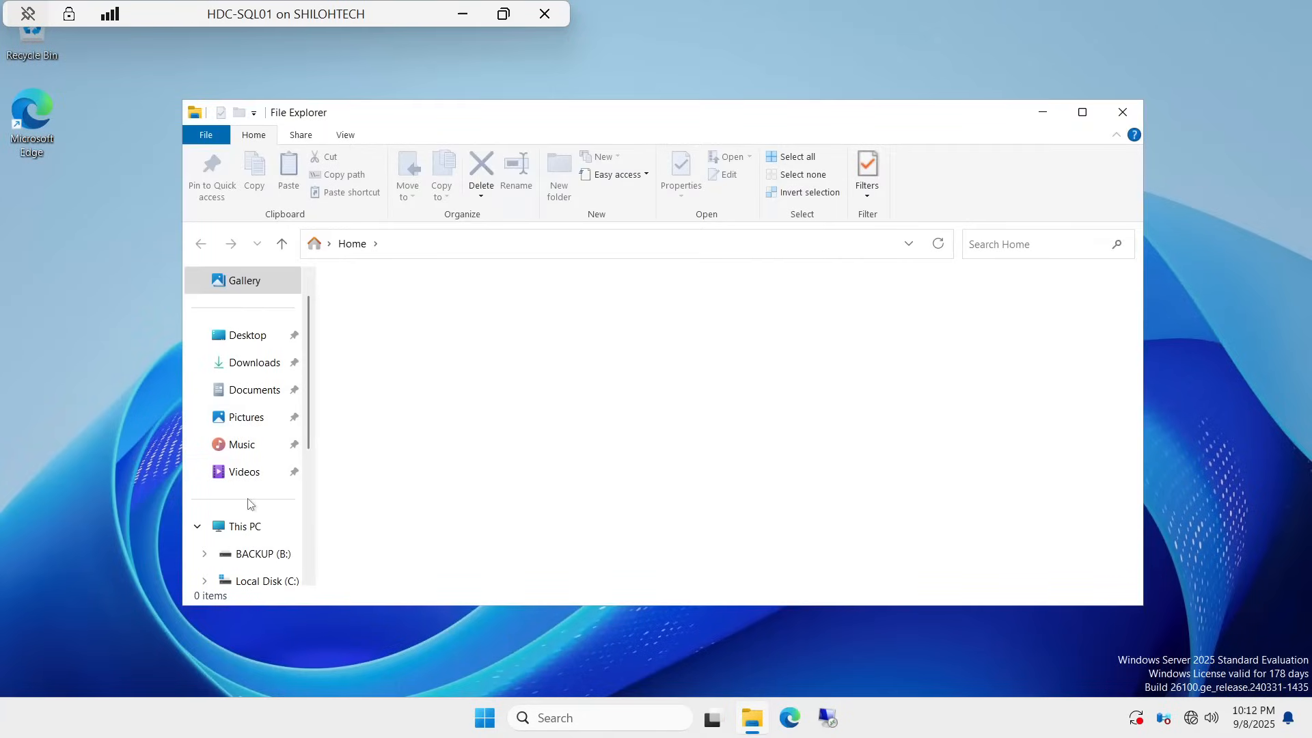
left_click(240, 529)
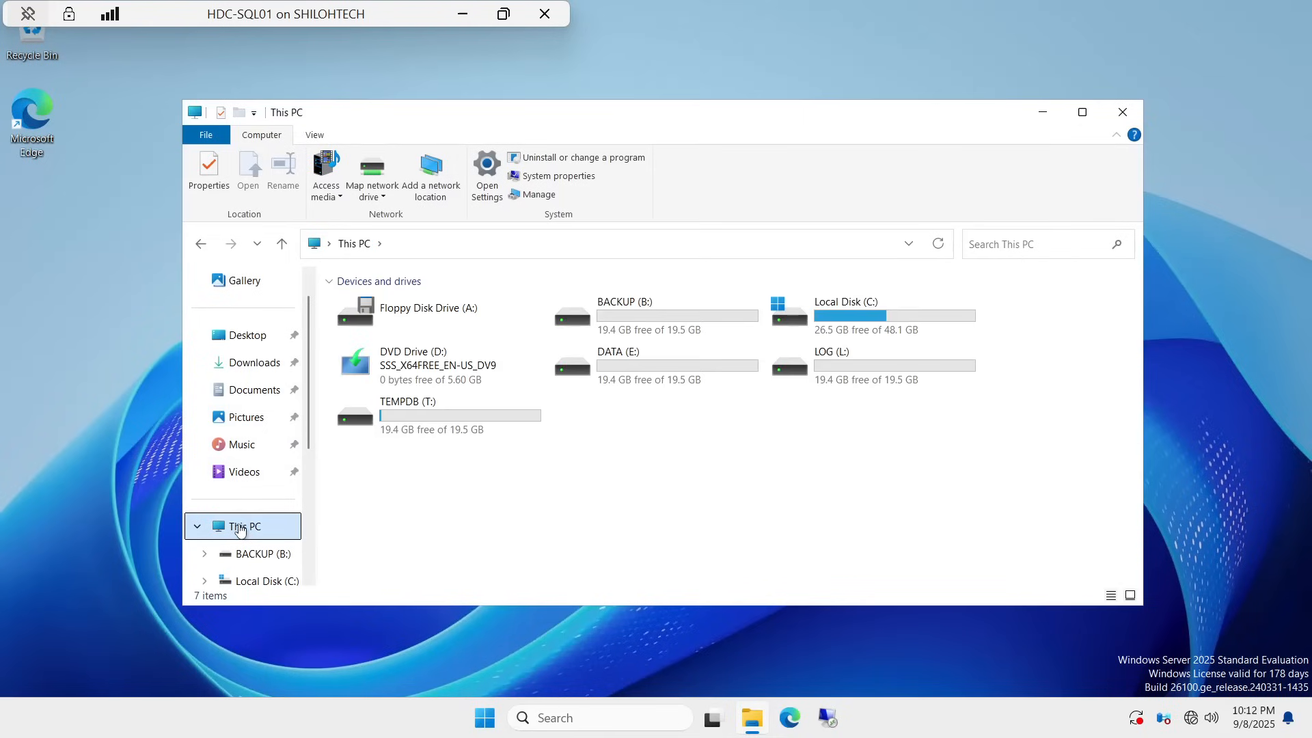
double_click(866, 315)
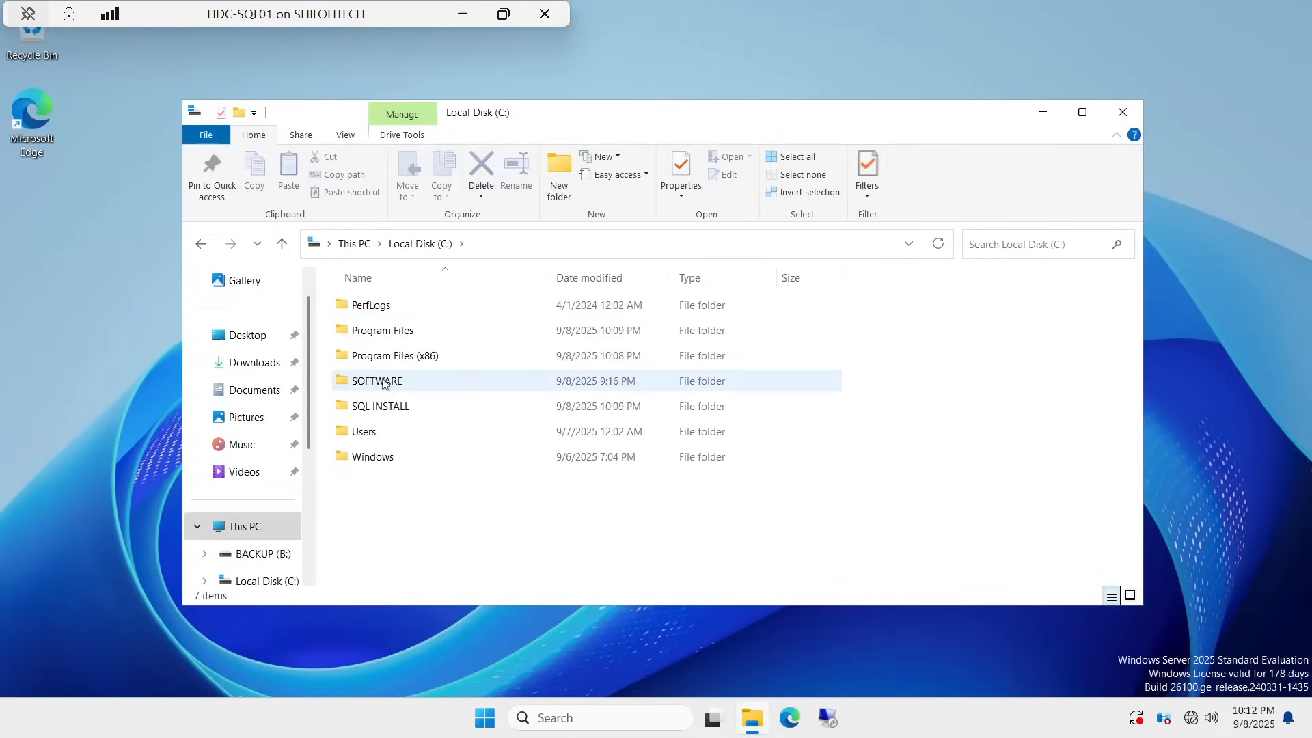
double_click(383, 381)
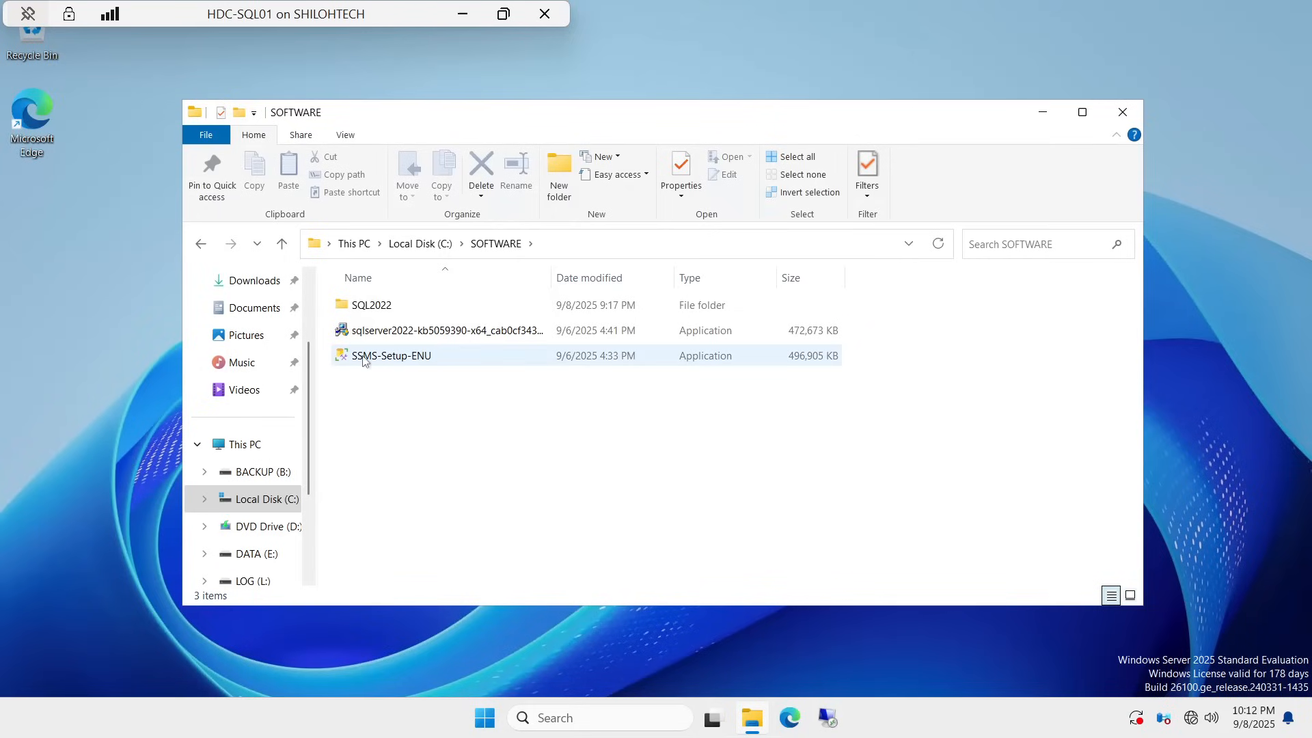
right_click(399, 354)
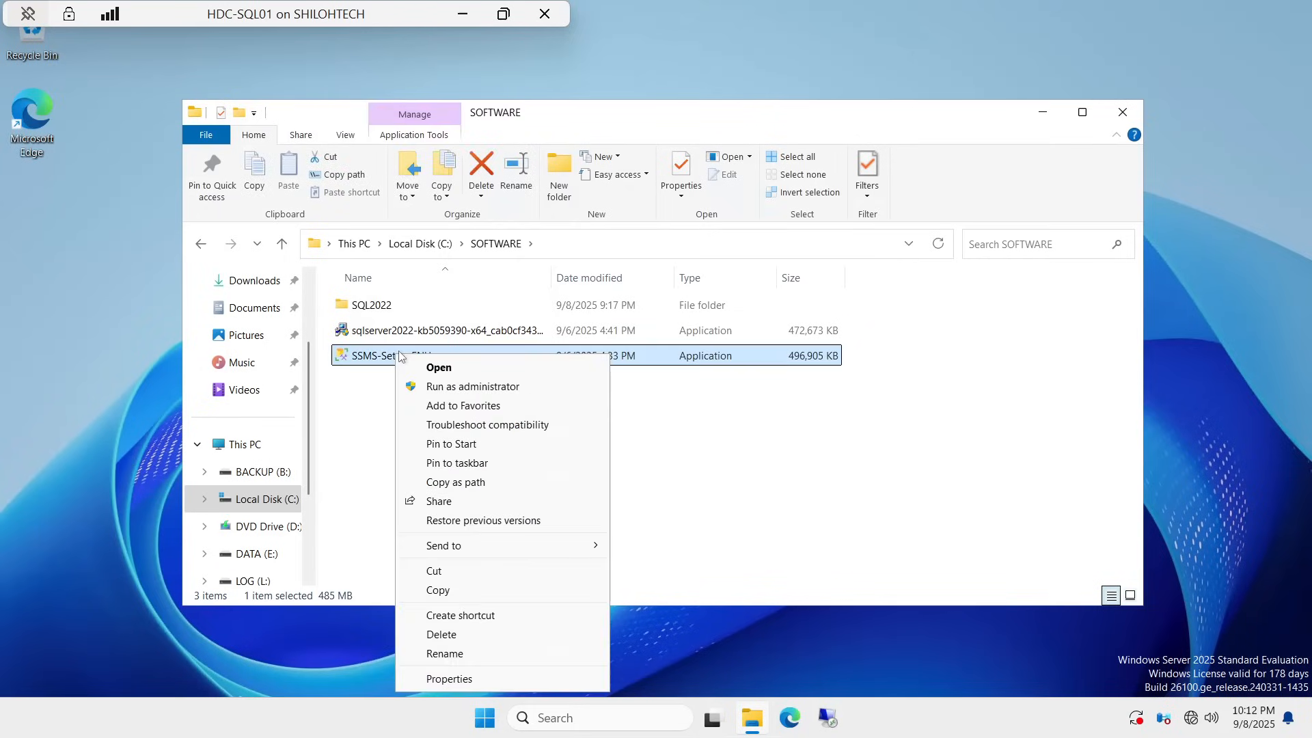
left_click(501, 388)
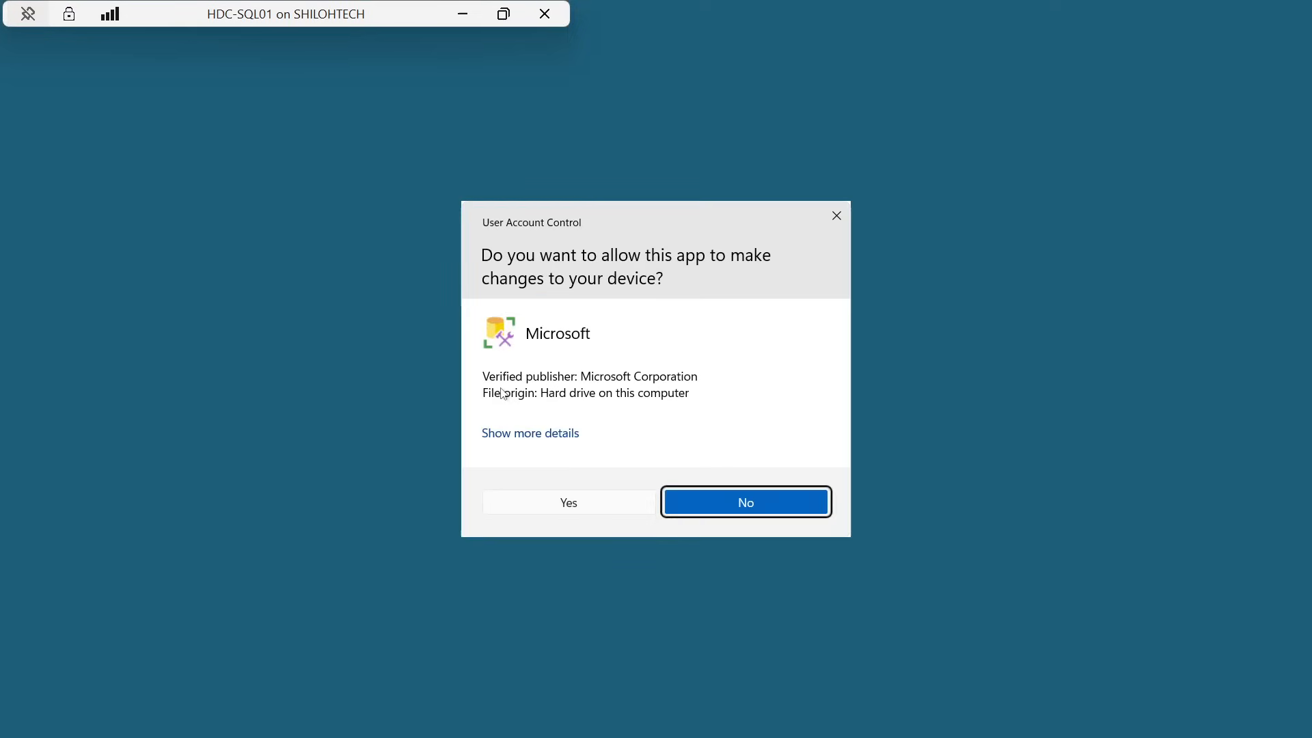
left_click(564, 503)
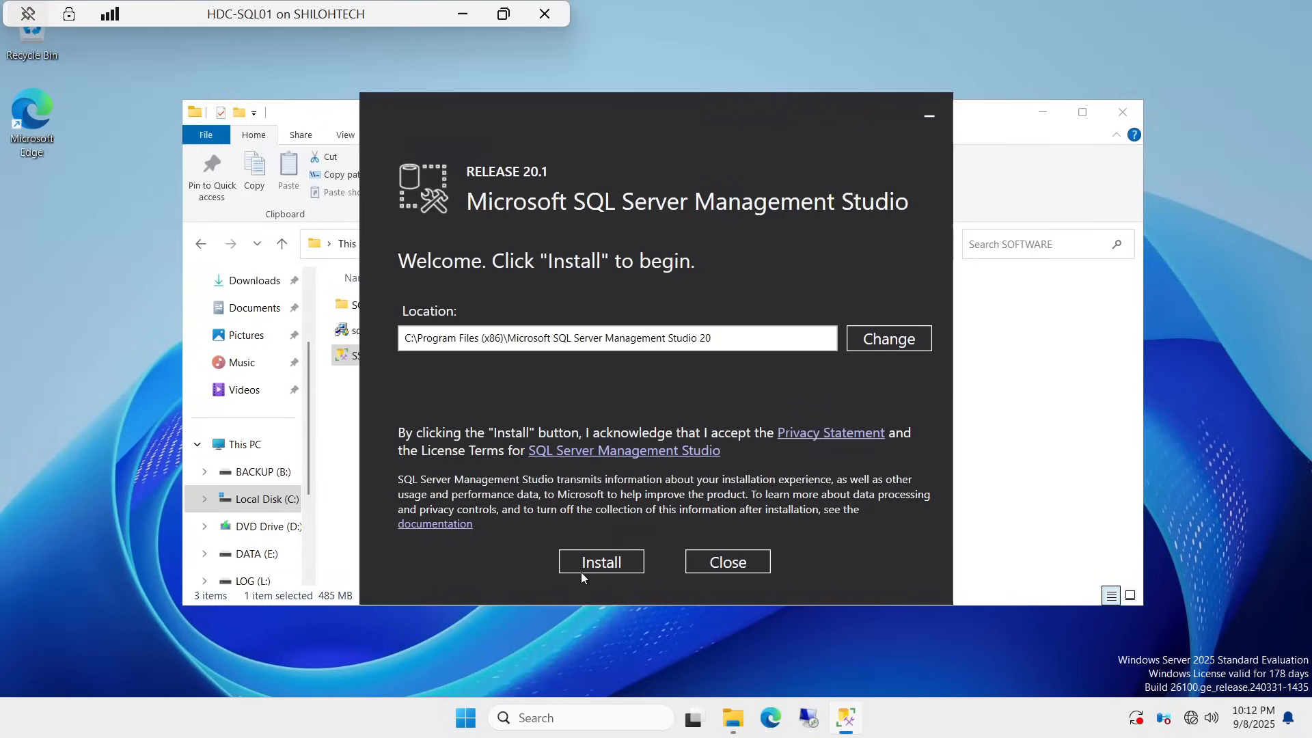
Step: Install SSMS 20.1 to its default location and close setup once it completes
left_click(599, 565)
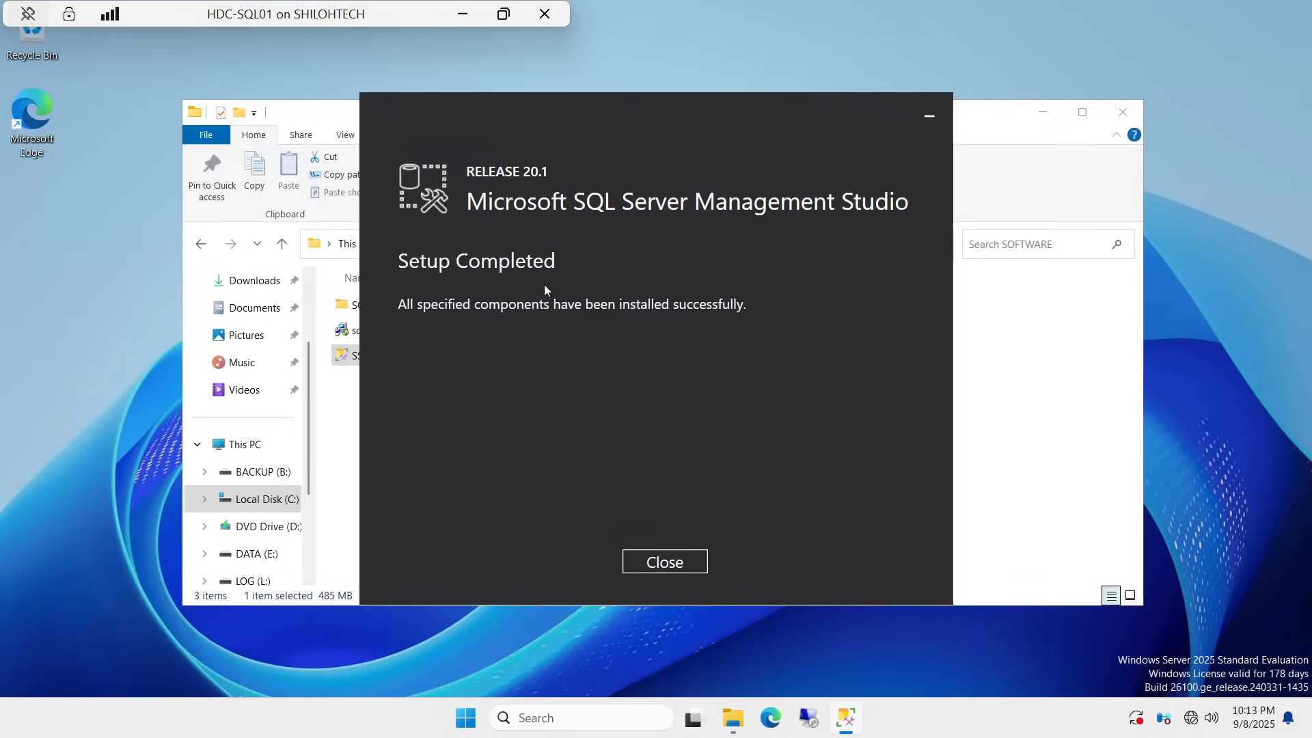
left_click(665, 568)
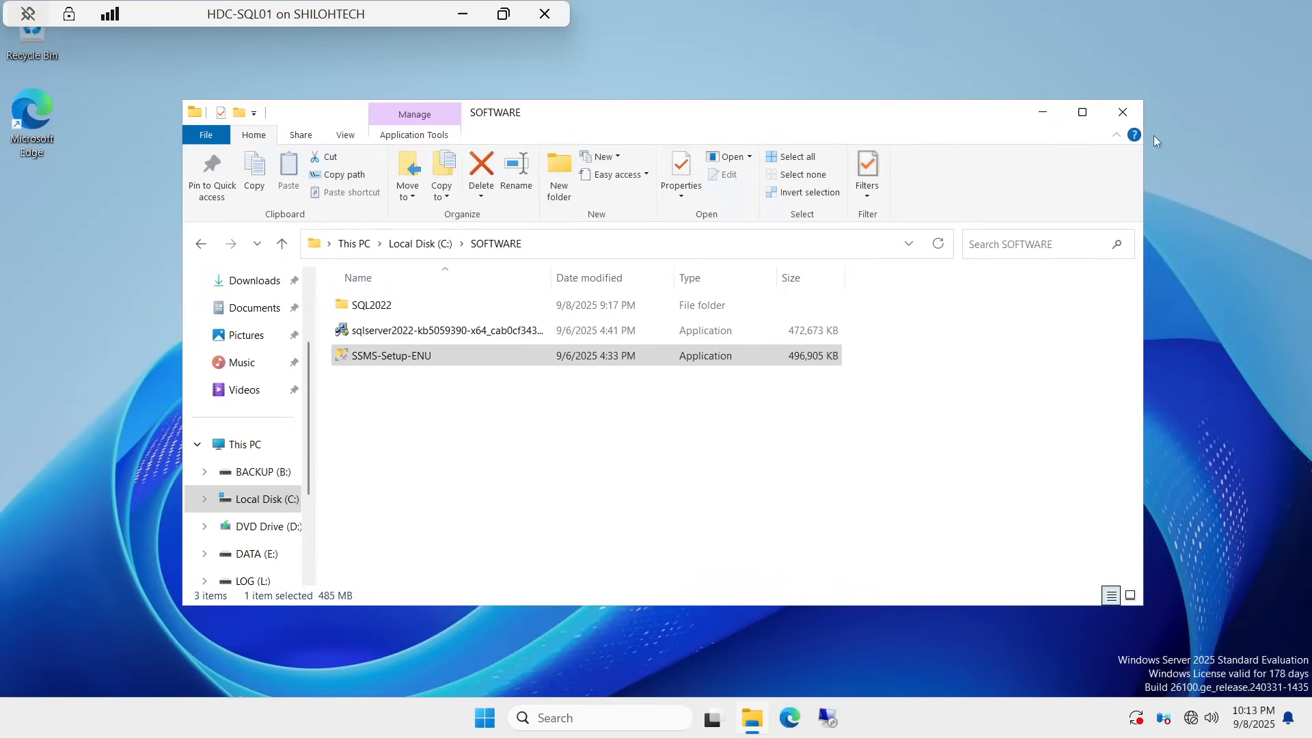
Step: Close the SOFTWARE folder, then pin SQL Server Management Studio 20 to Start and the taskbar
left_click(1137, 115)
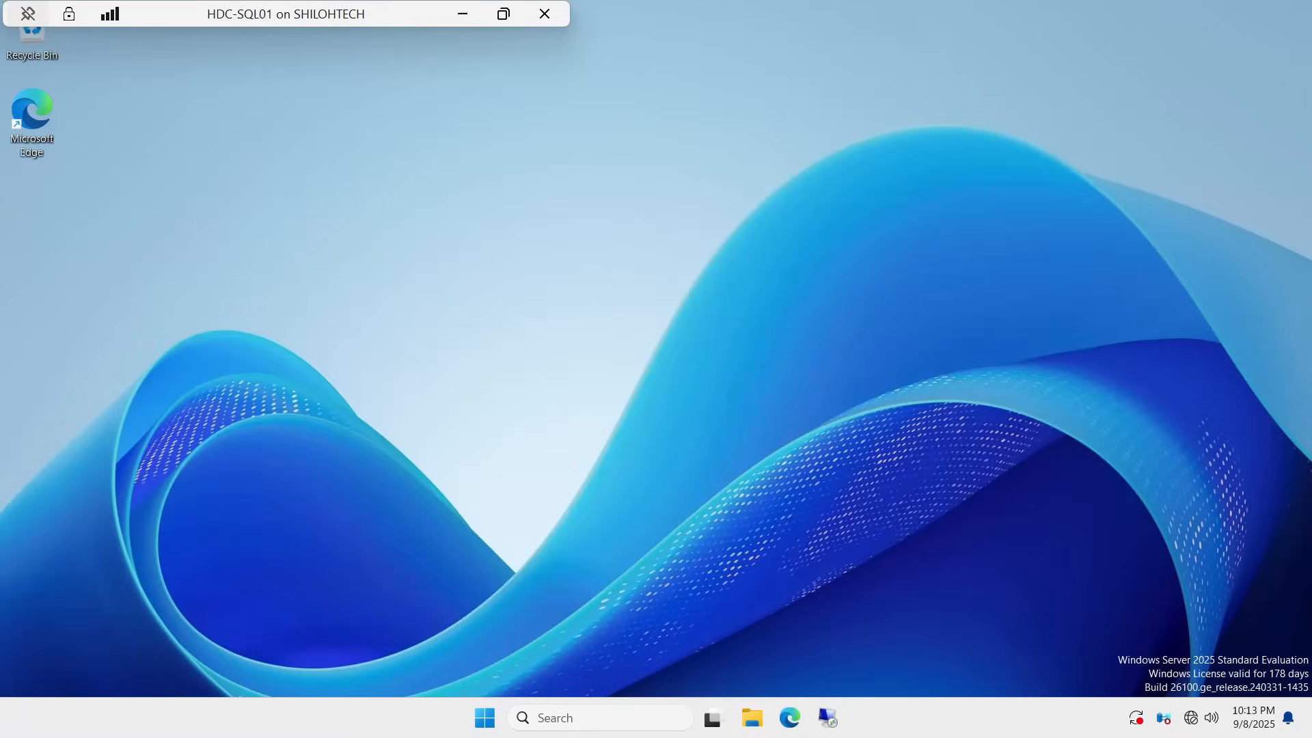
left_click(565, 721)
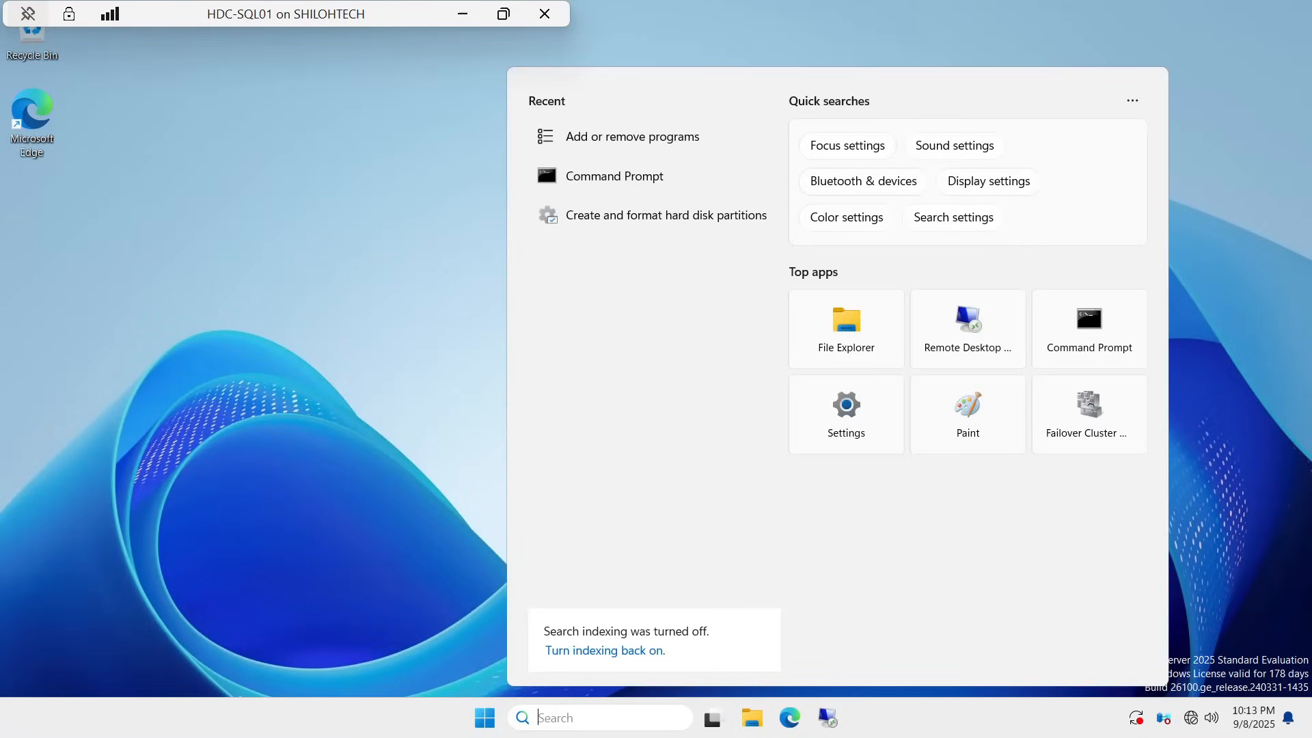
type("ss")
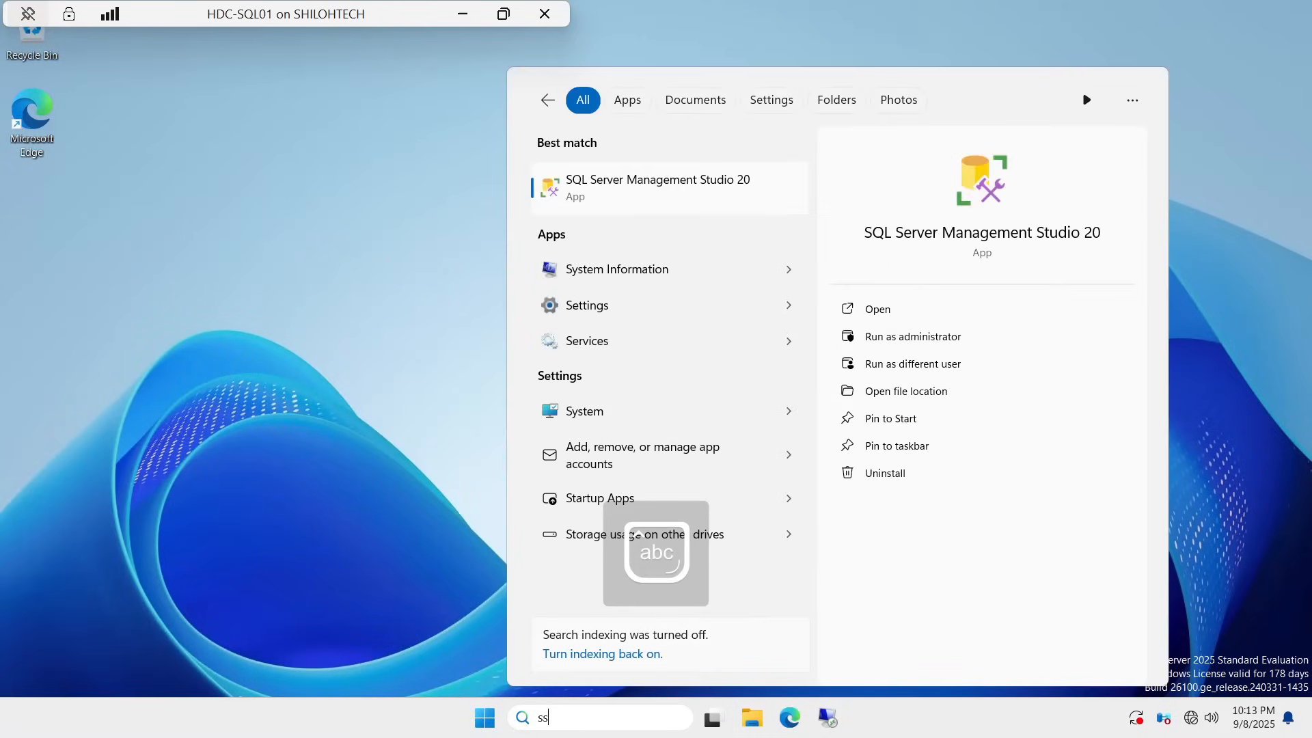
type("ms")
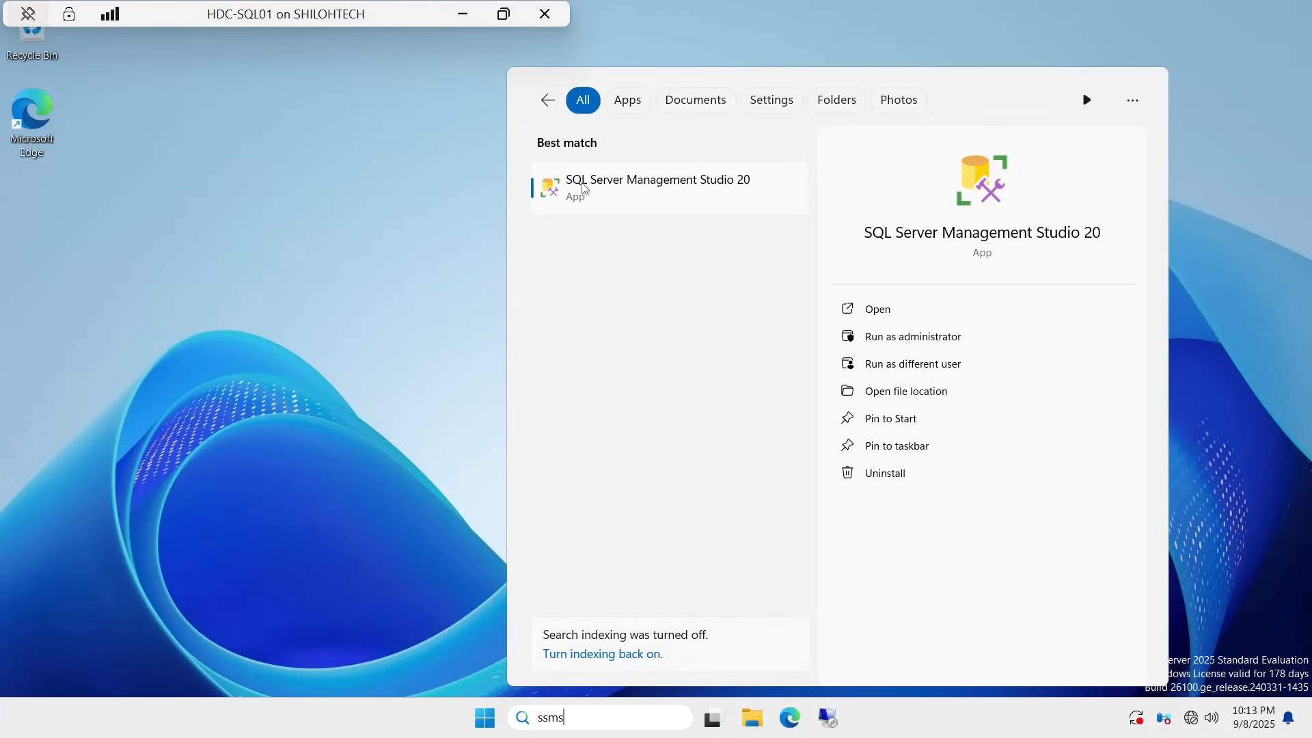
right_click(681, 185)
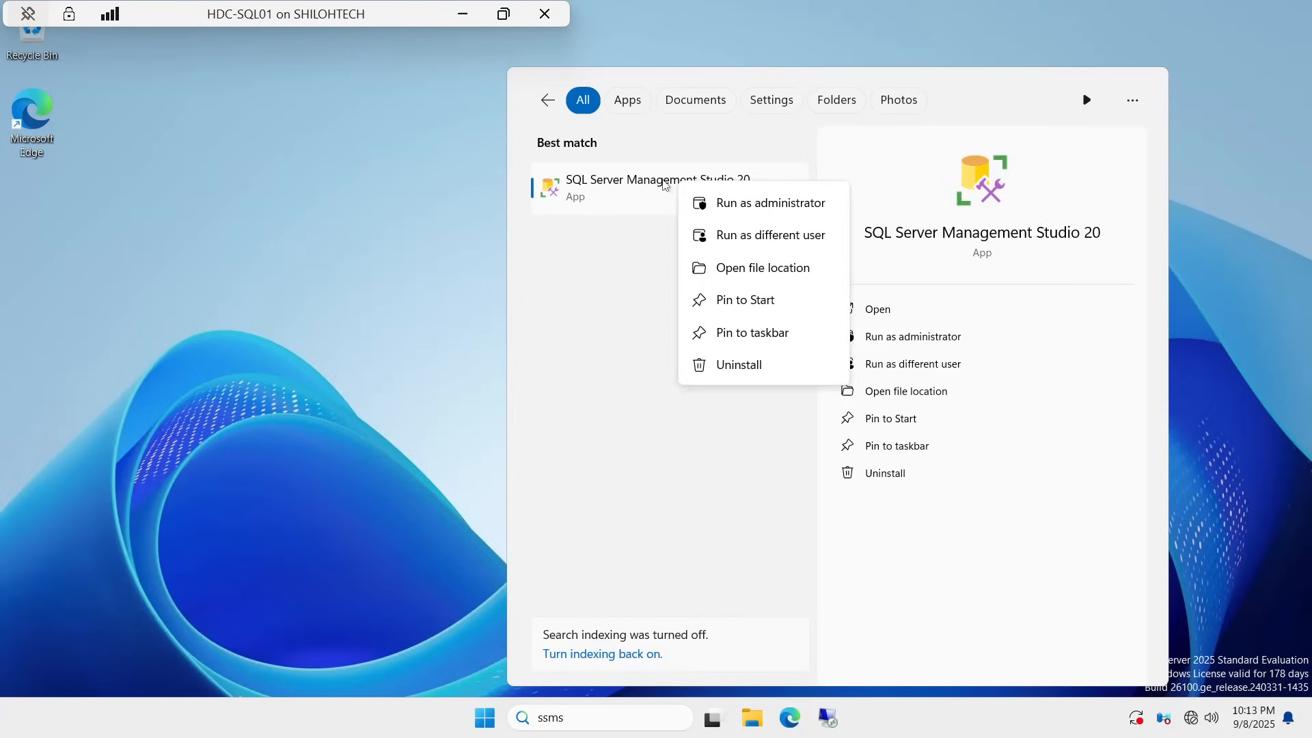
left_click(747, 304)
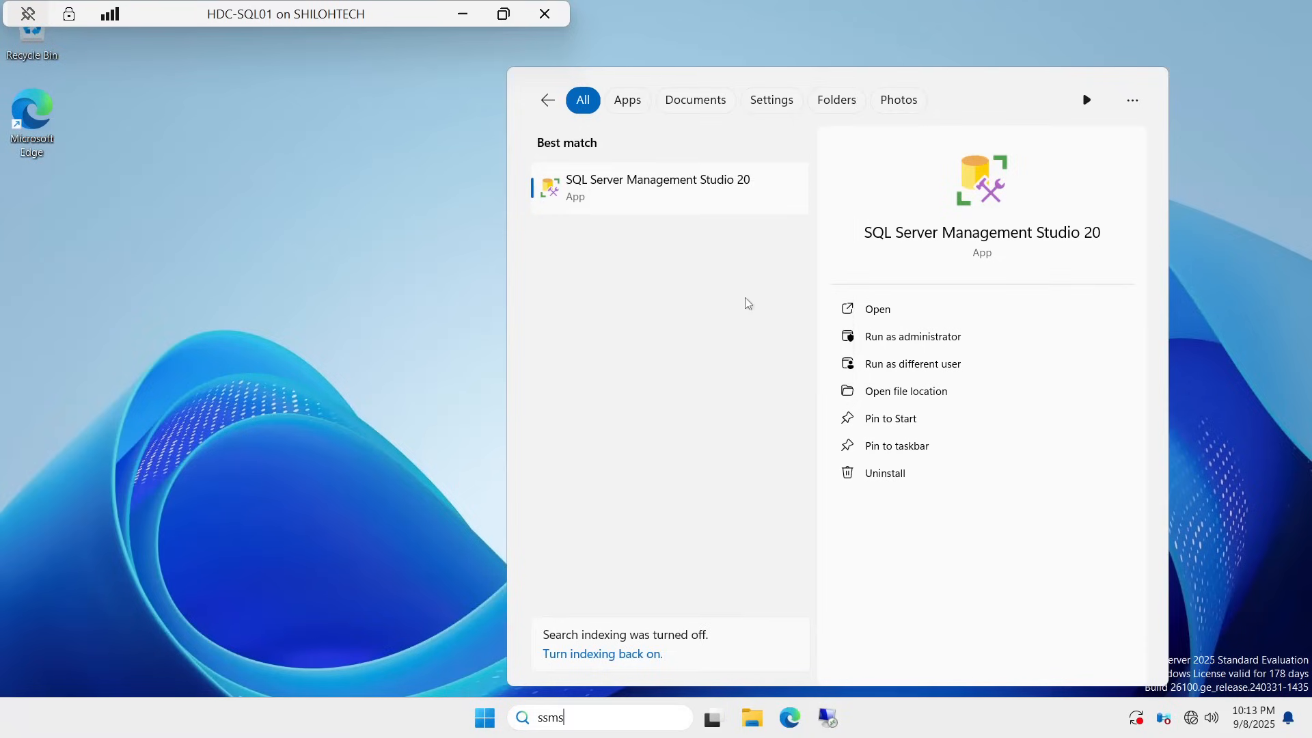
right_click(662, 204)
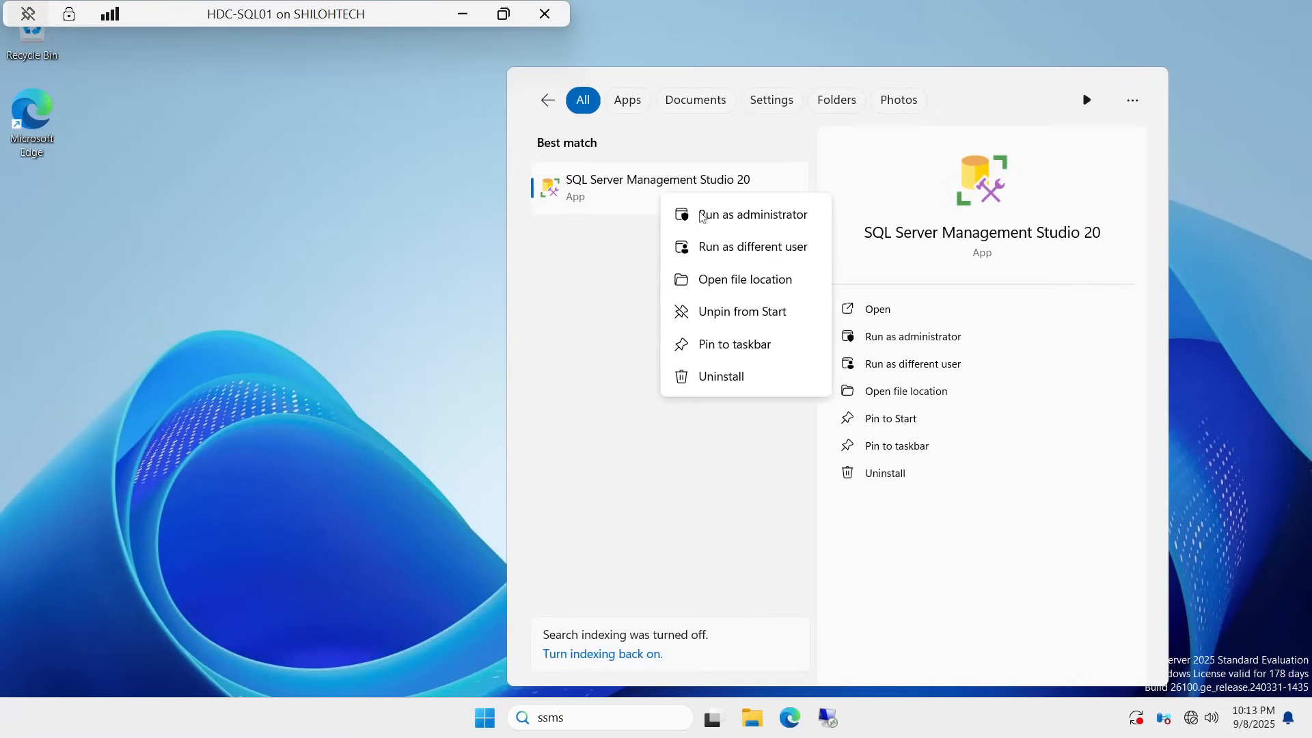
left_click(722, 348)
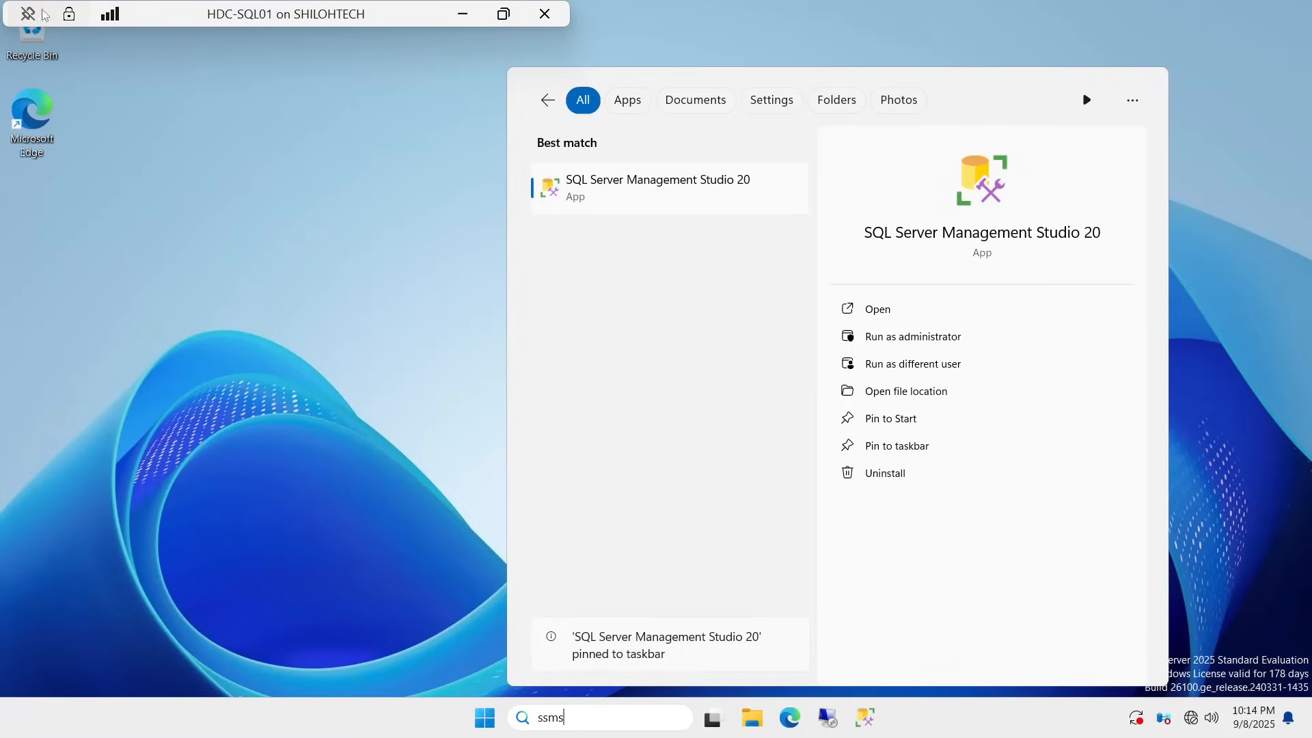
Step: Check the remote connection's certificate identity, dismiss the message and close the search panel
left_click(69, 13)
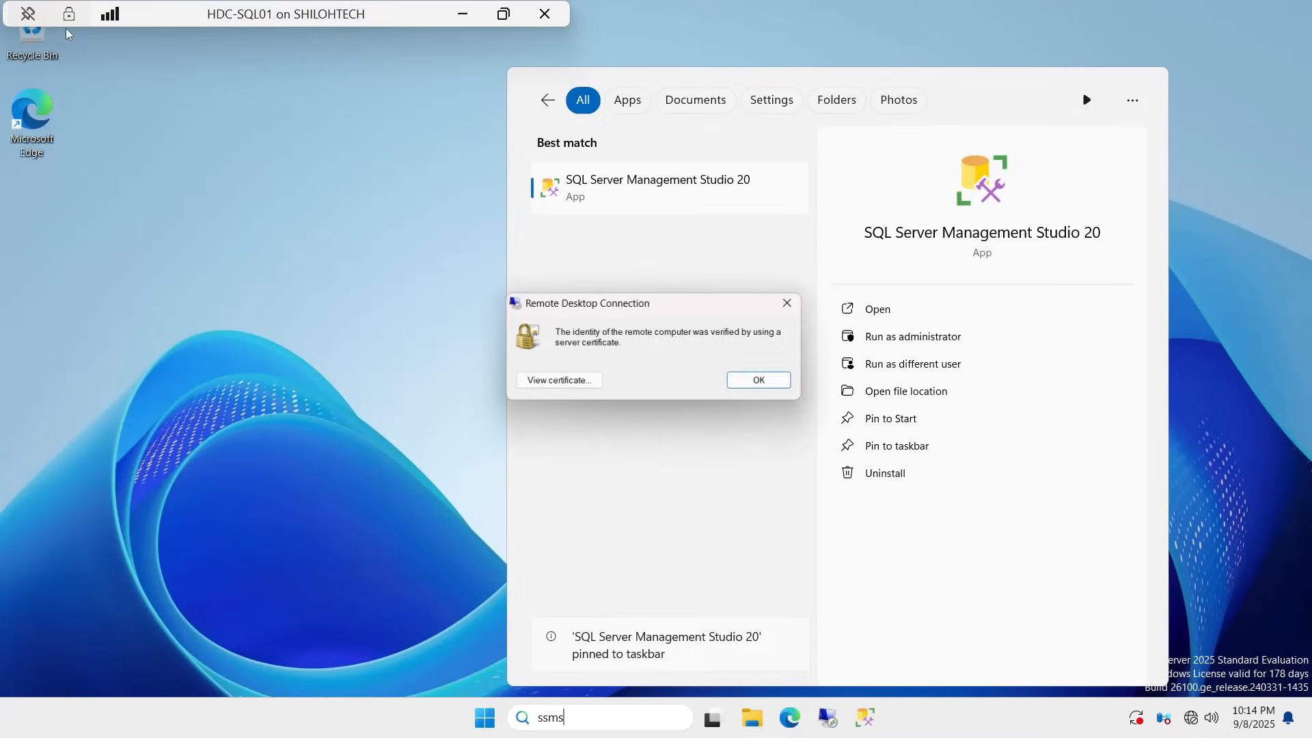
left_click(793, 306)
left_click(1024, 29)
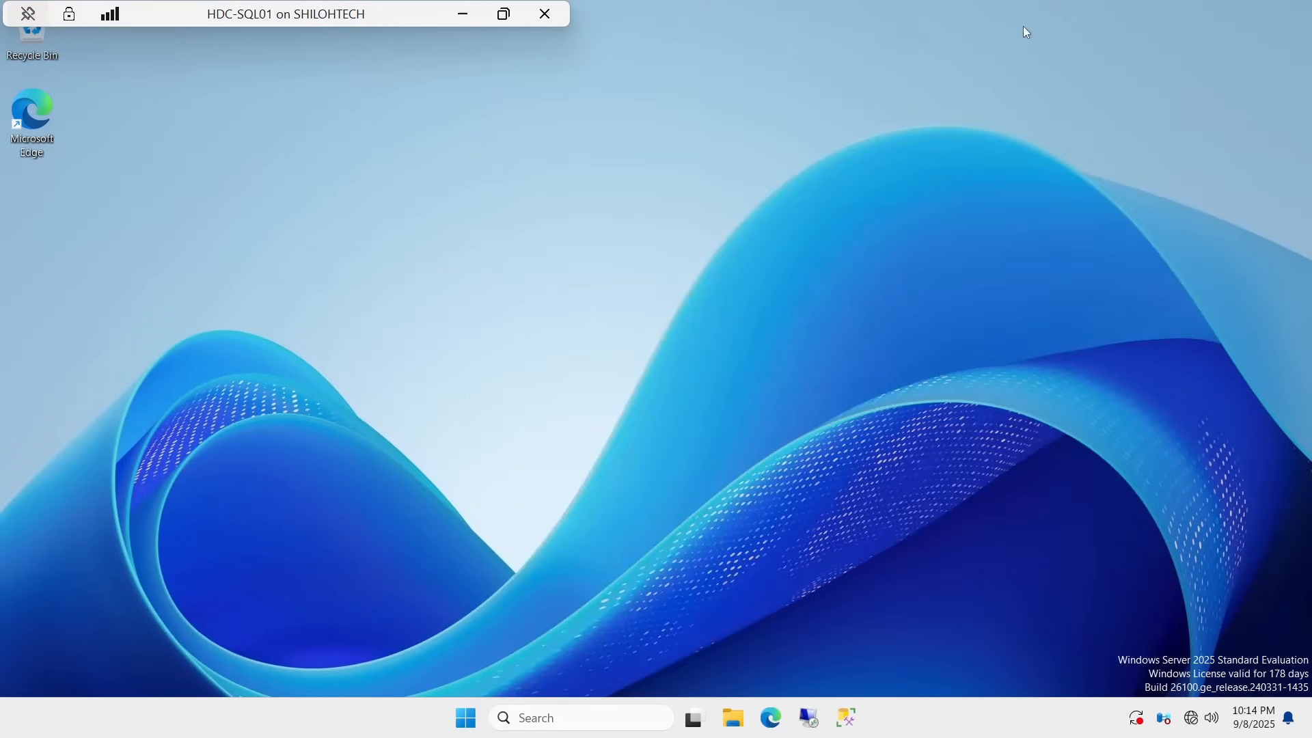
Step: Launch SSMS 20, try connecting to HDC-SQL01 and dismiss the certificate chain error
left_click(849, 717)
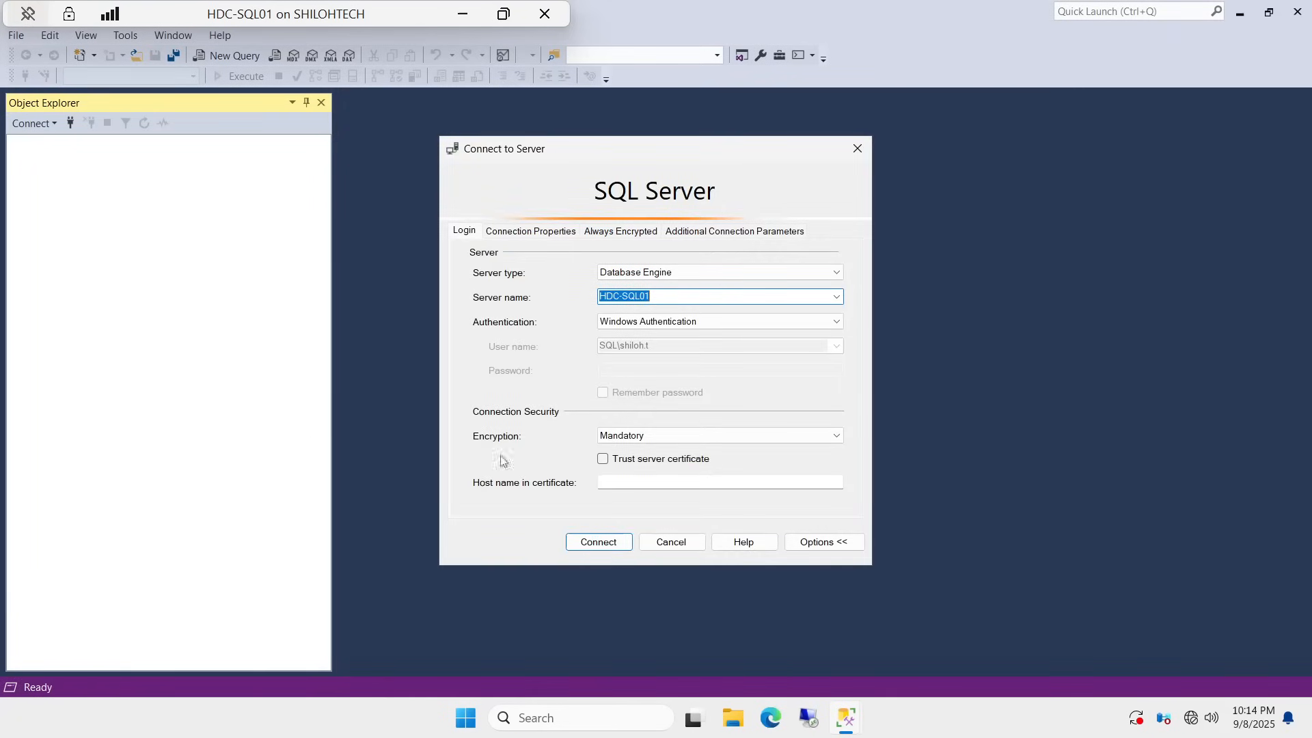
left_click(652, 296)
left_click_drag(651, 297, 597, 296)
left_click(610, 546)
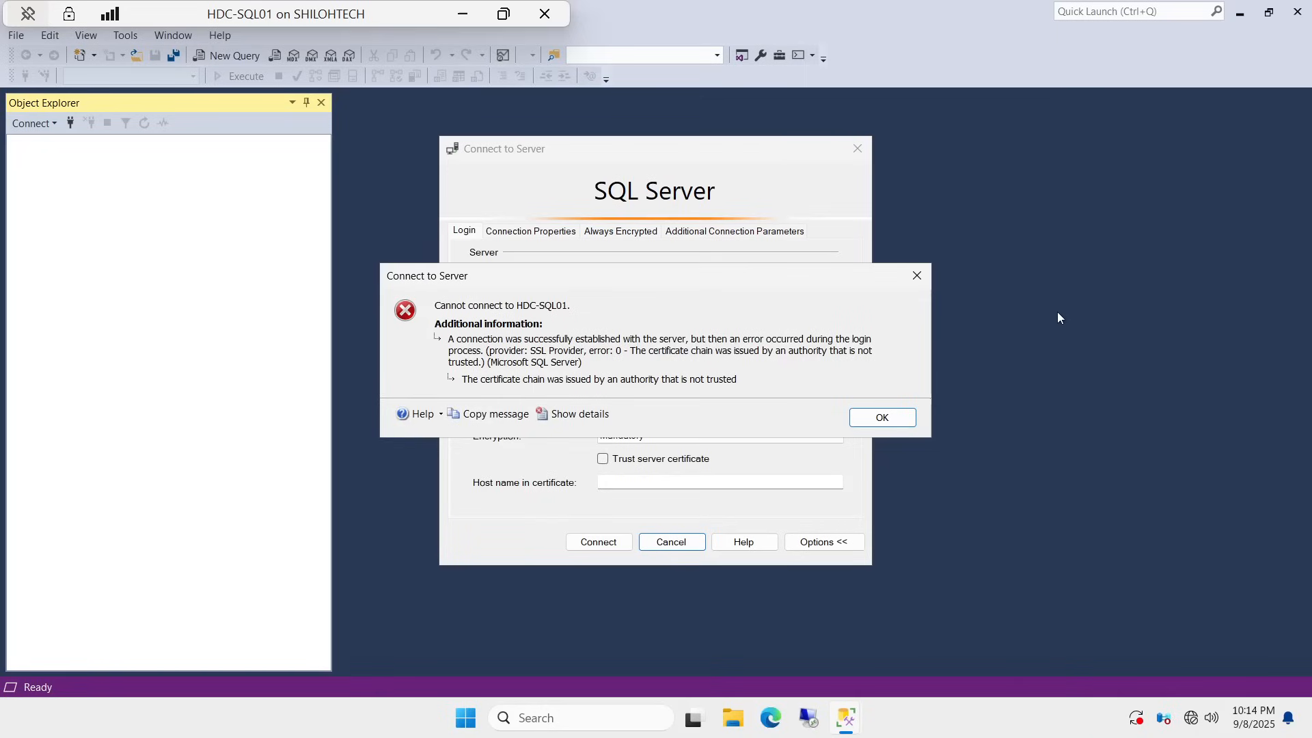
left_click(917, 277)
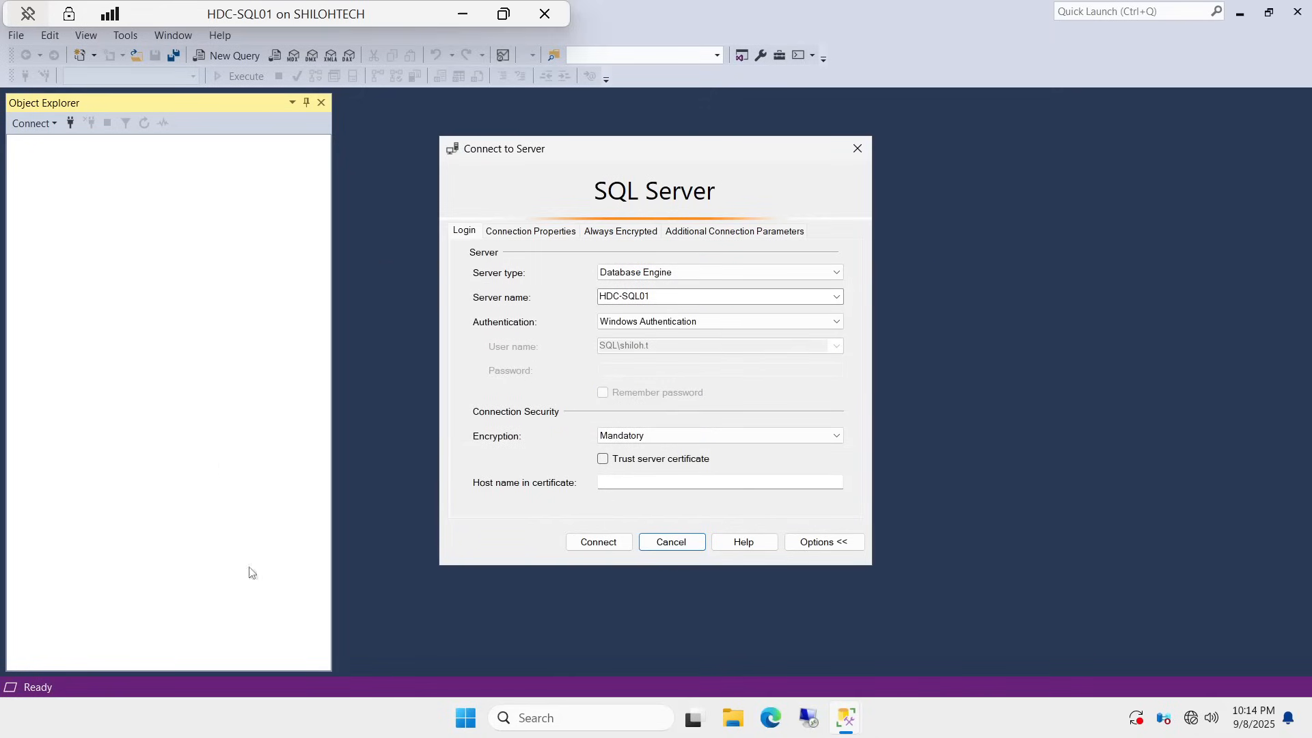
Step: Tick Trust server certificate, connect to HDC-SQL01, then disconnect it in Object Explorer
mouse_move(692, 717)
left_click(602, 459)
left_click(584, 543)
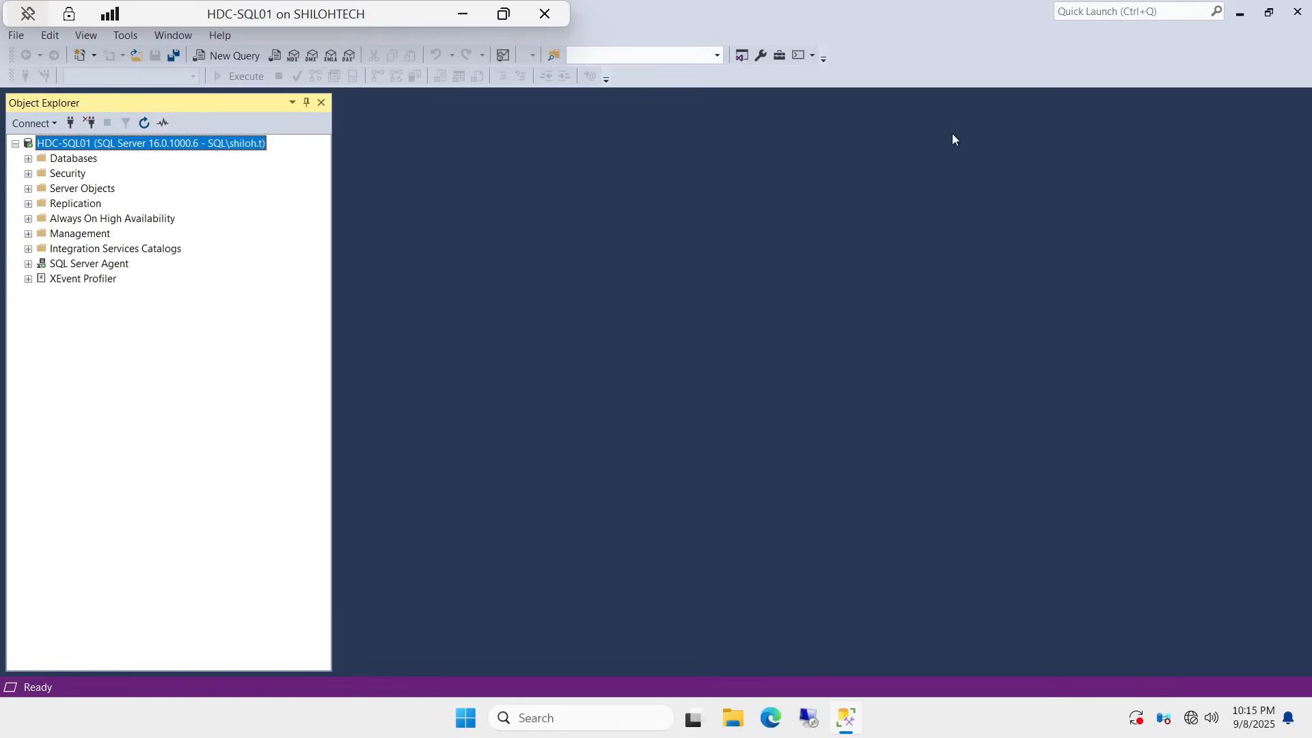
left_click(92, 122)
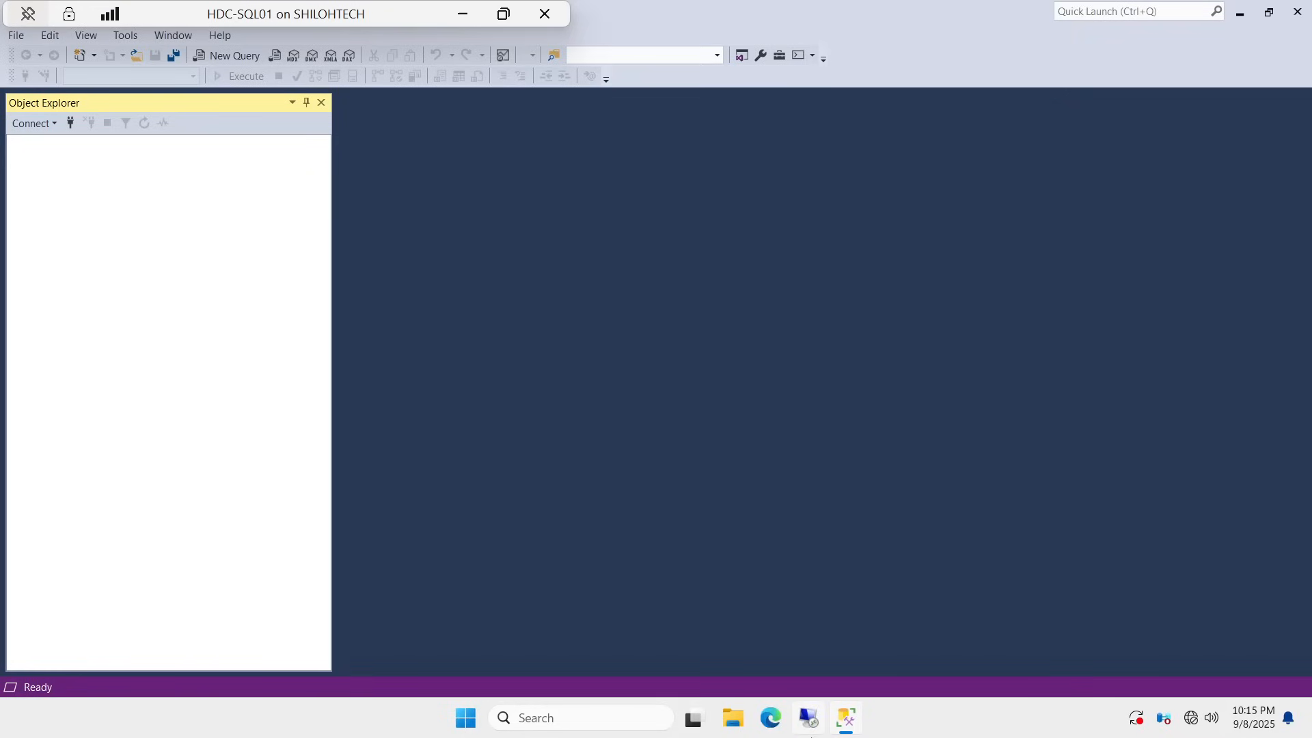
Step: Connect via Remote Desktop to hdc-sql02, accepting the security warning
left_click(813, 719)
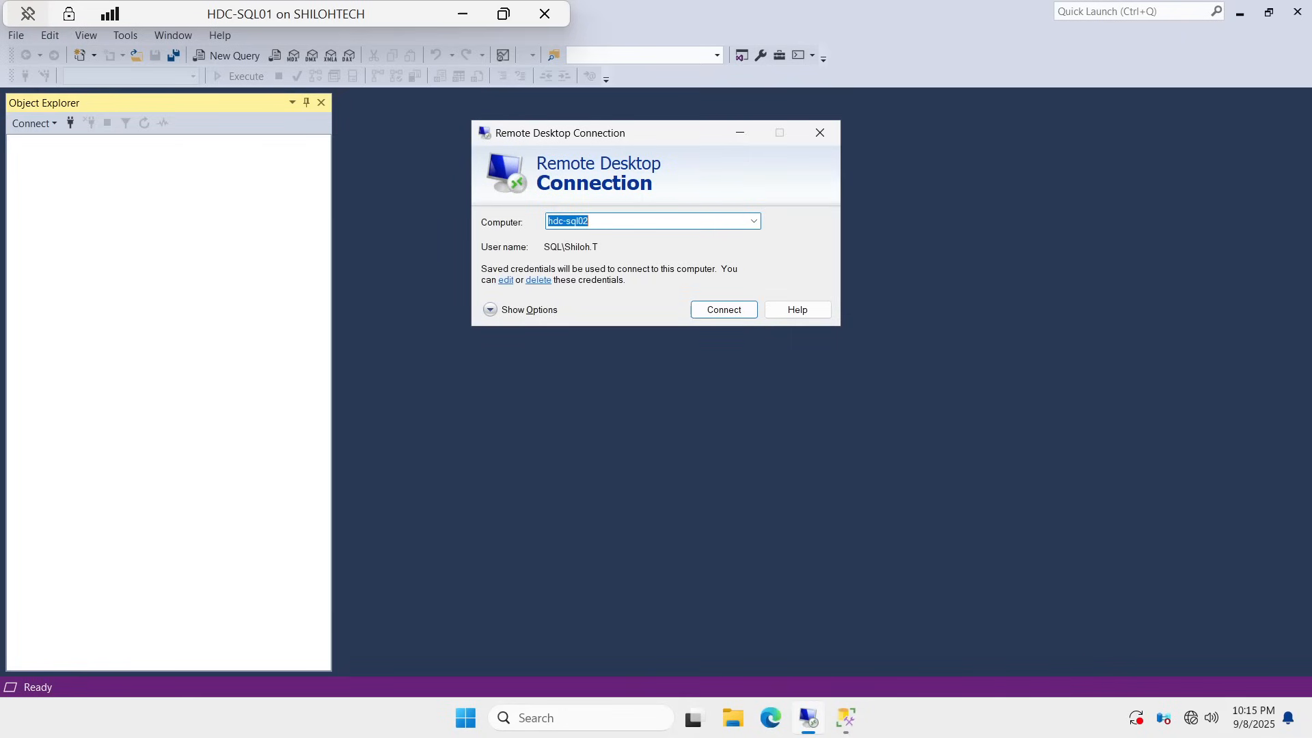
left_click(718, 312)
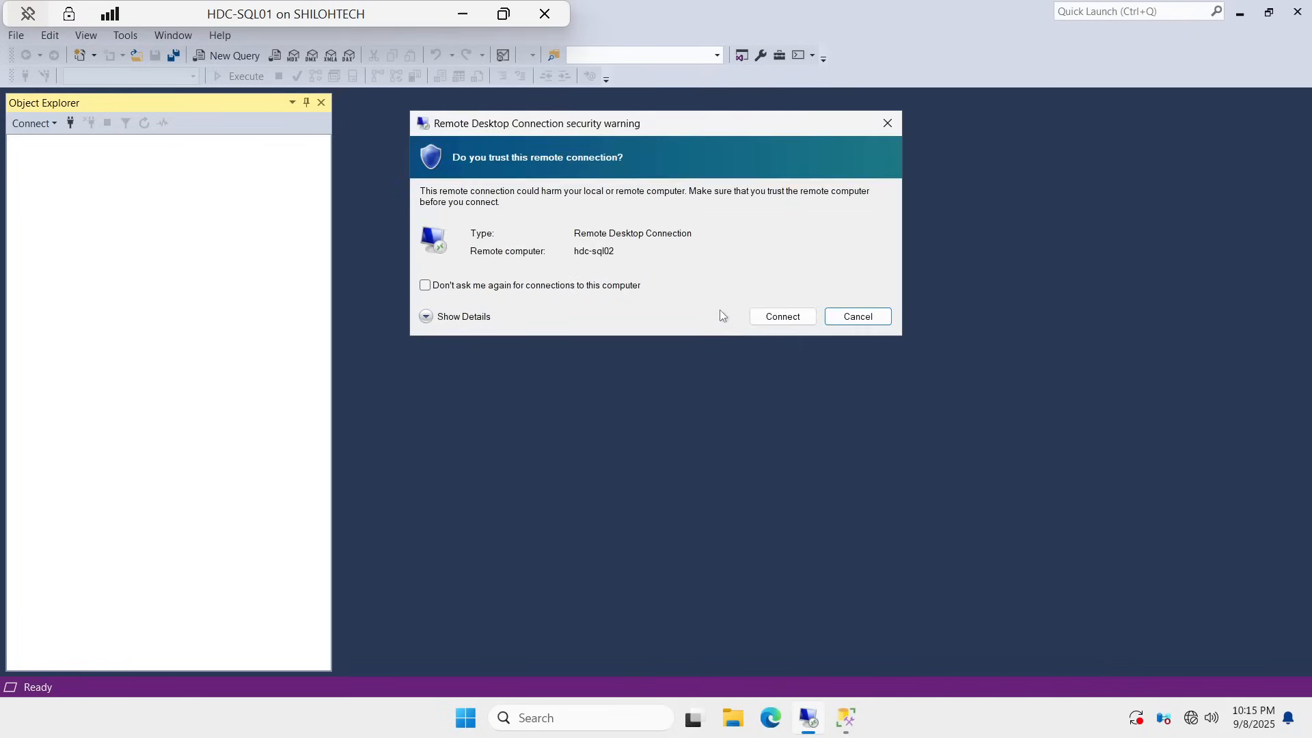
left_click(782, 319)
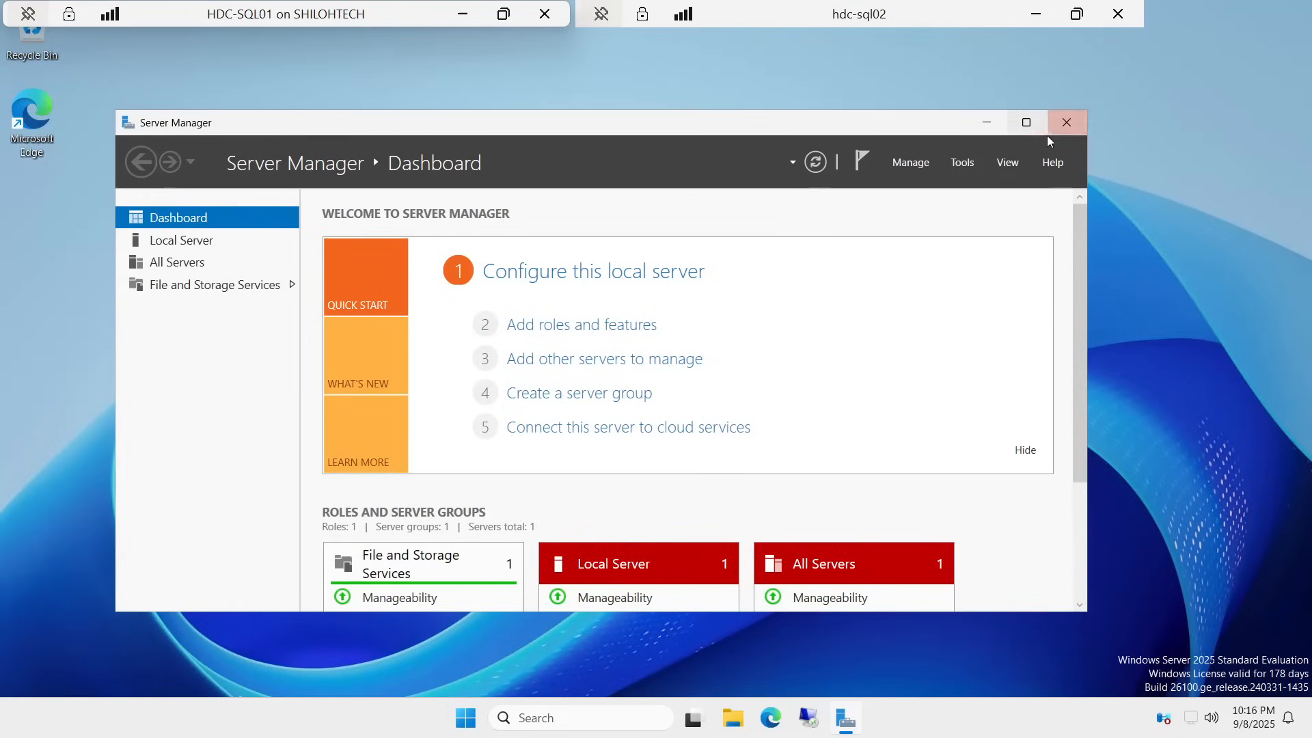
Step: Close Server Manager and browse to C:\SOFTWARE, bringing up the SSMS-Setup-ENU context menu
left_click(1069, 129)
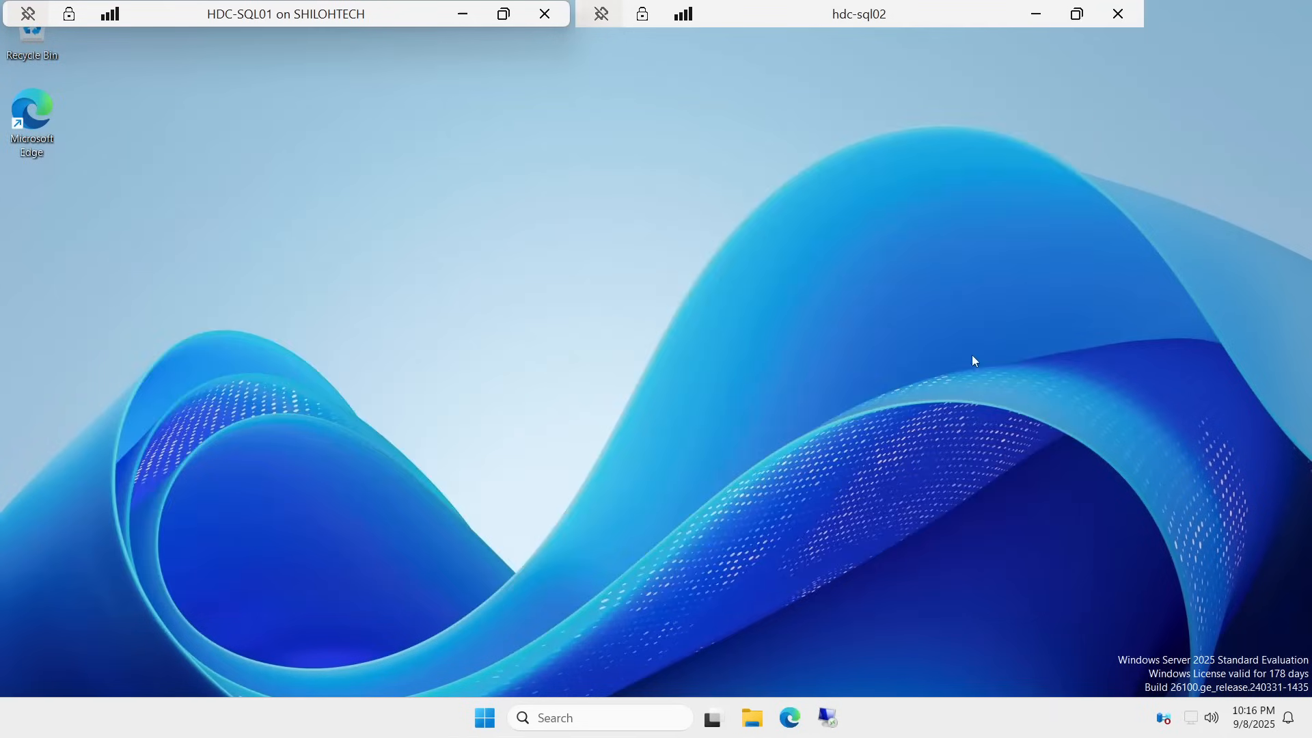
left_click(746, 716)
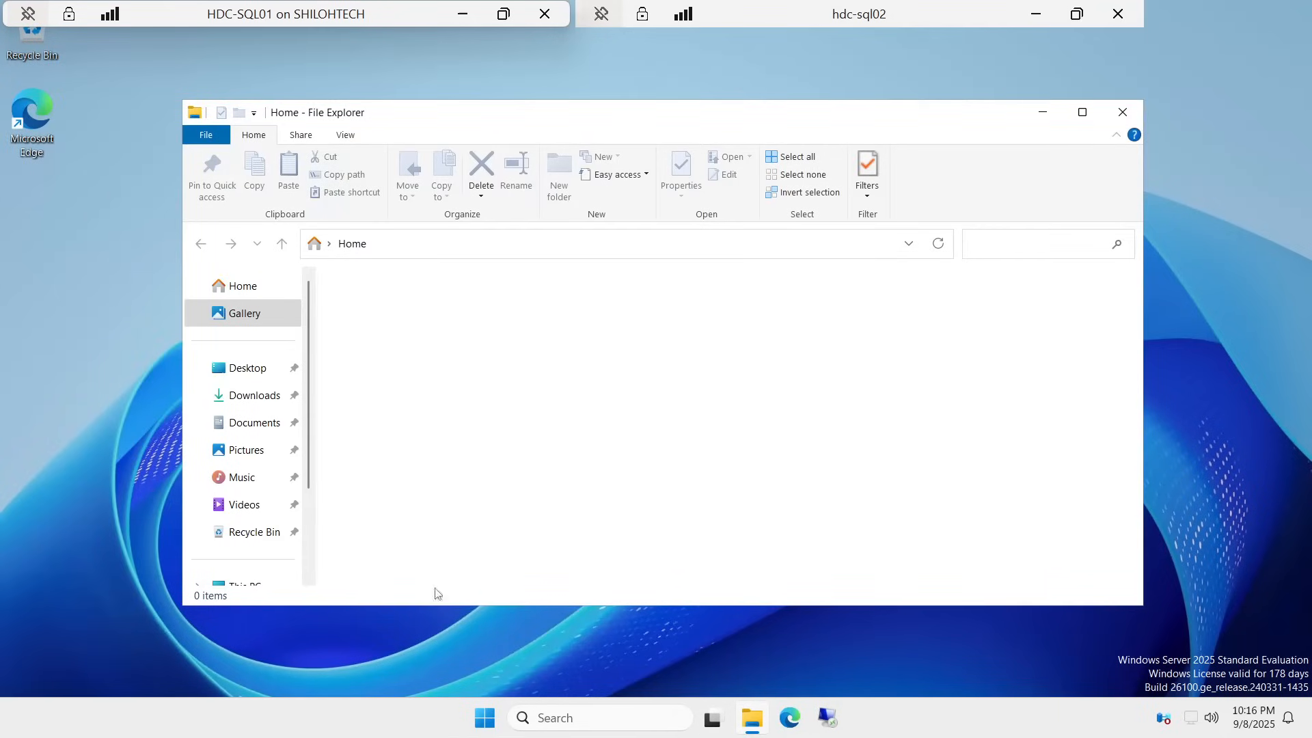
scroll(249, 509, "down", 2)
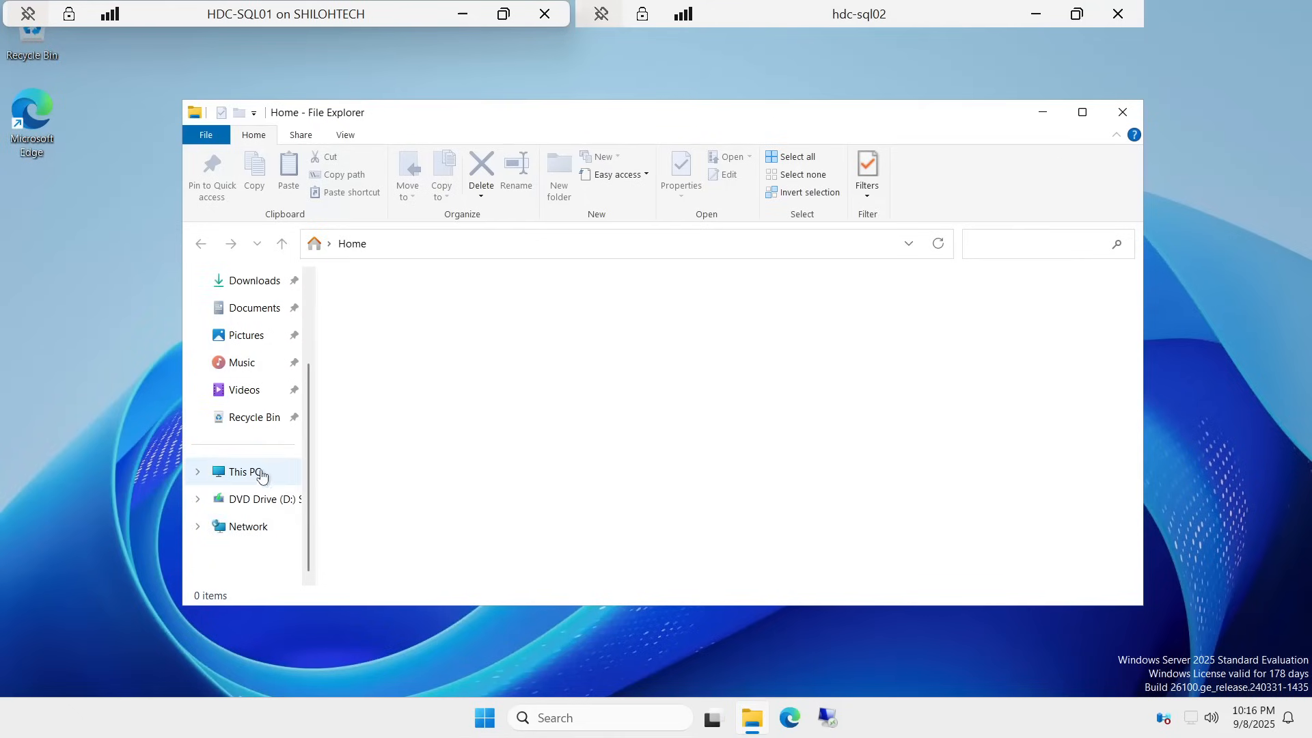
left_click(261, 472)
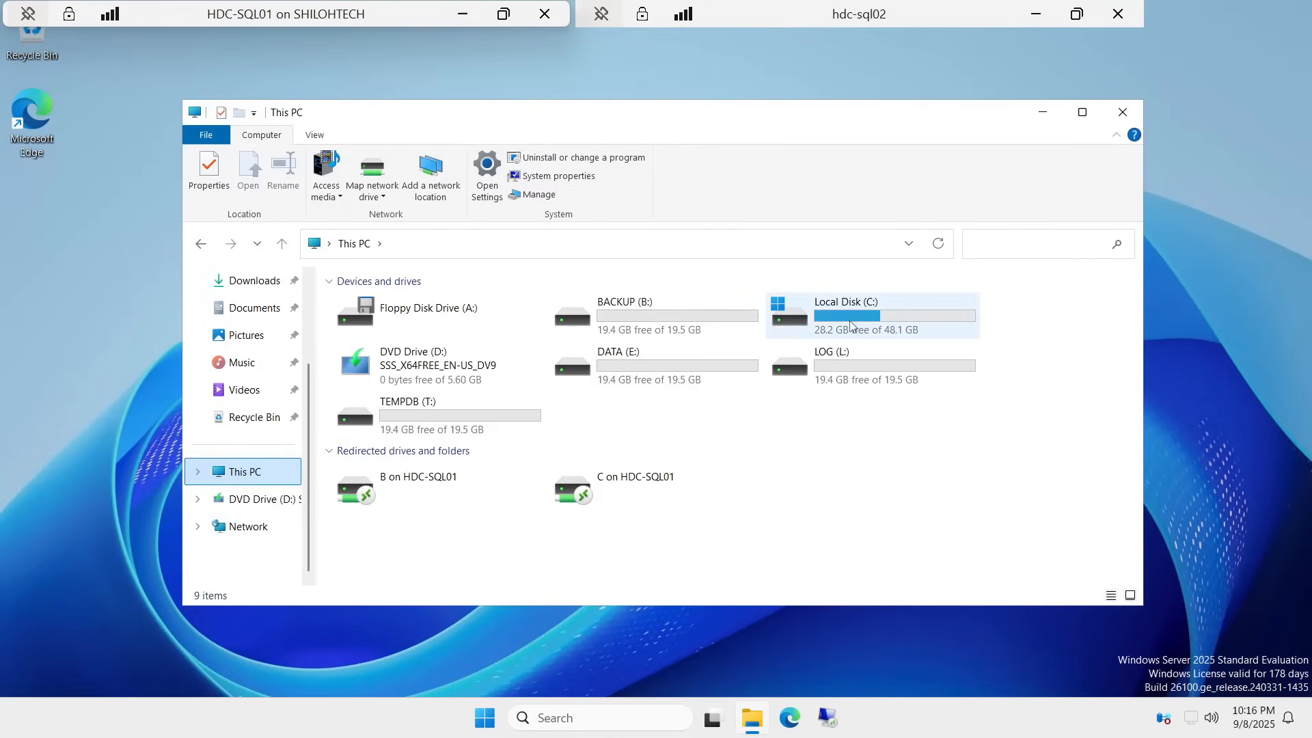
double_click(850, 325)
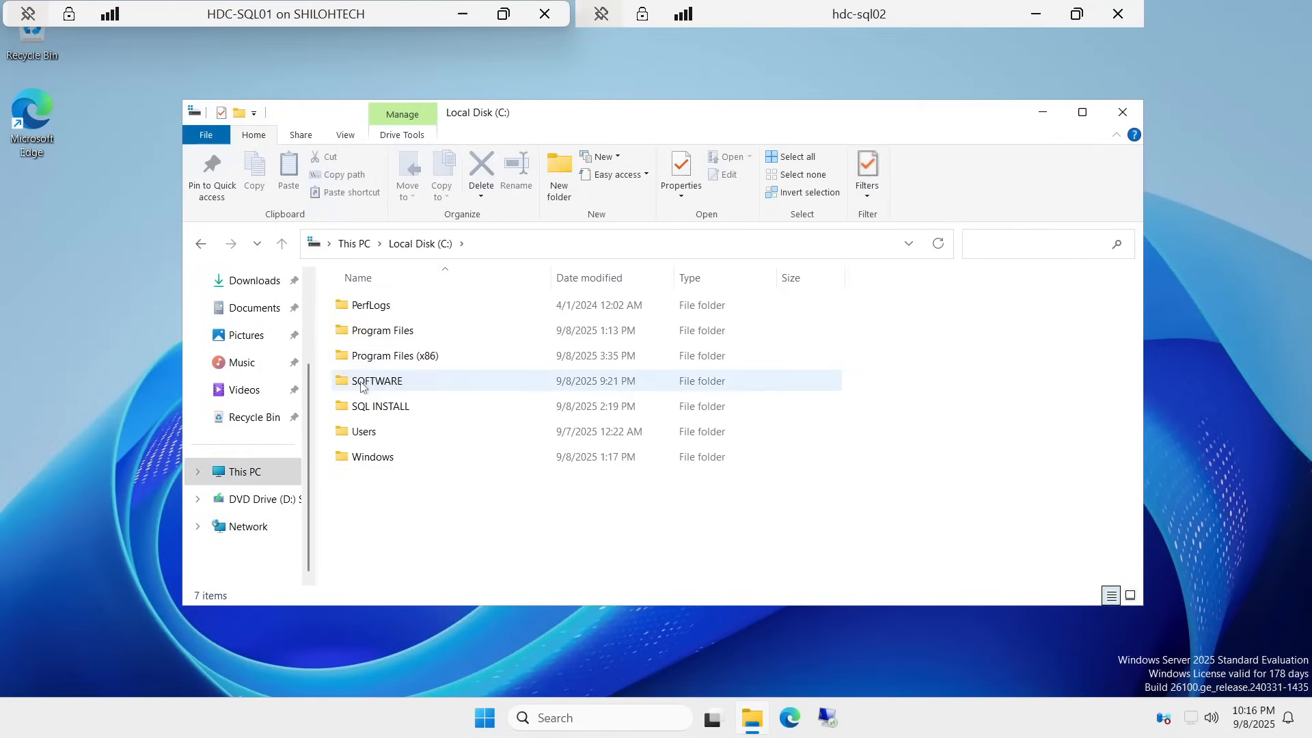
double_click(378, 387)
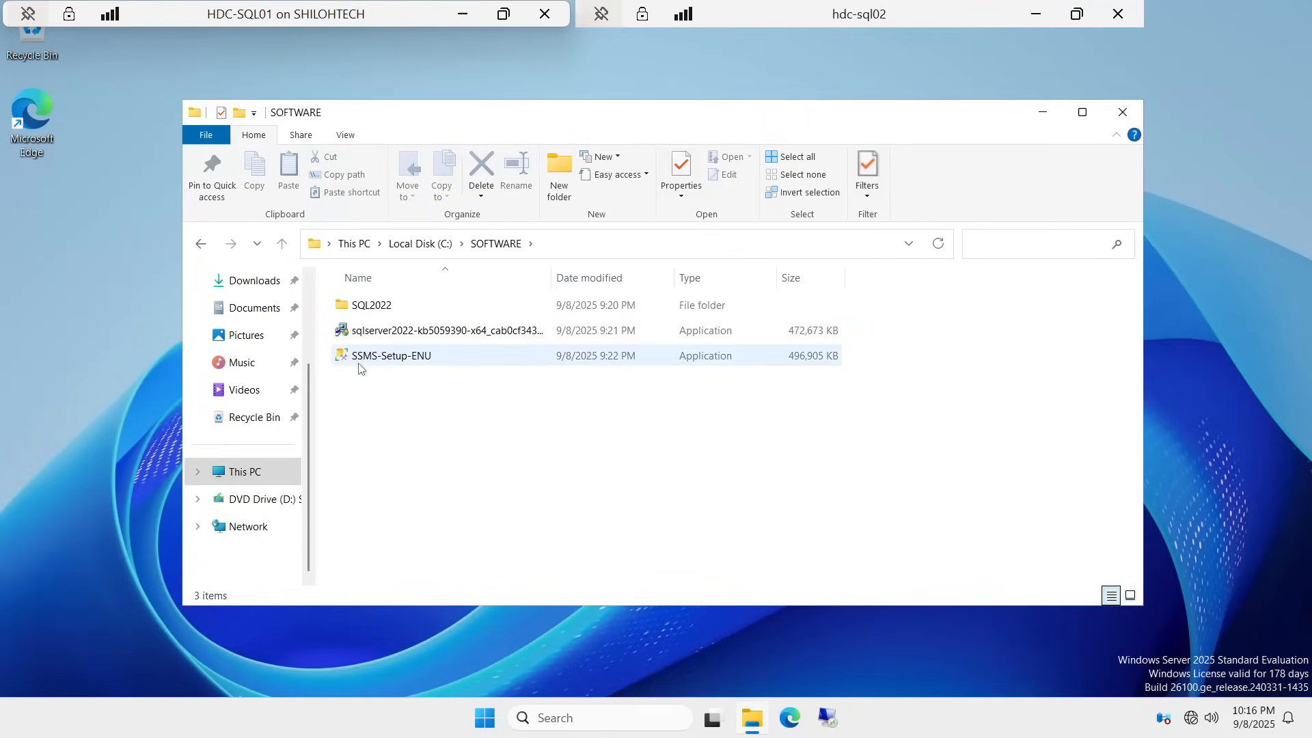
right_click(403, 356)
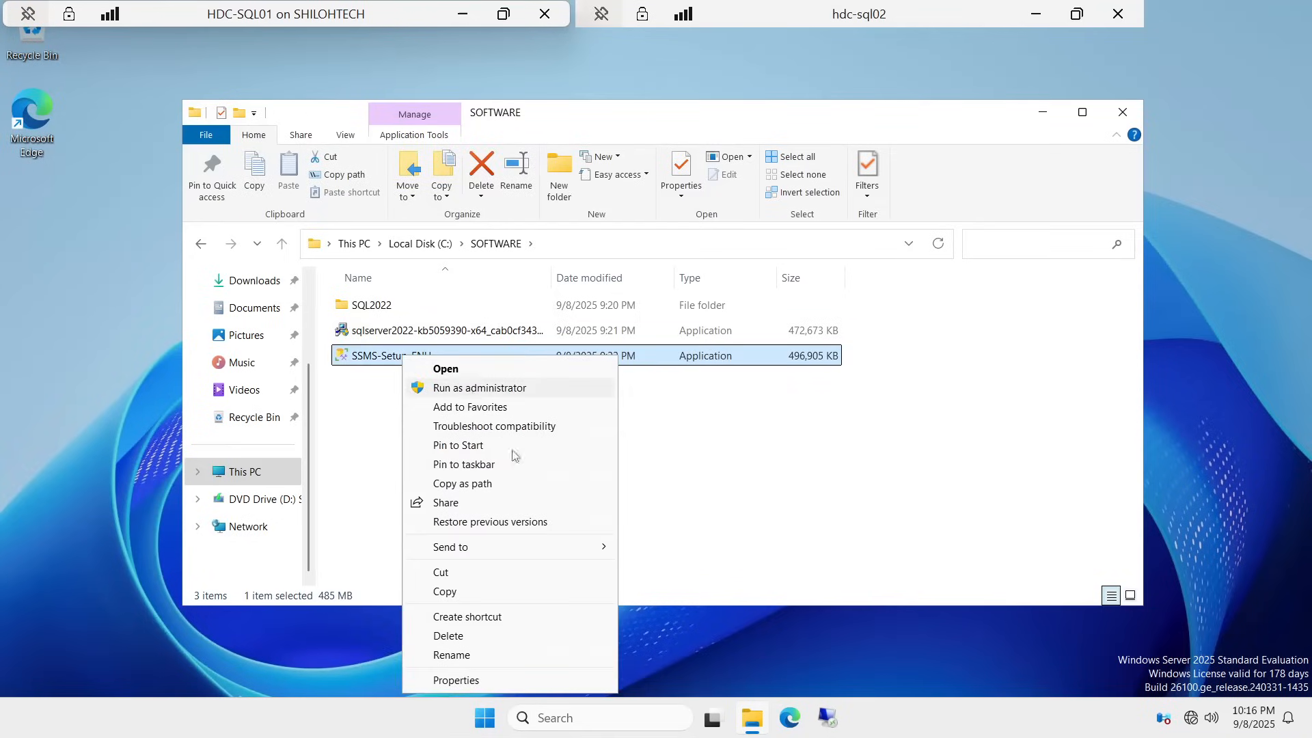
Step: Try running SSMS-Setup-ENU as administrator, then dismiss the SmartScreen warning
left_click(608, 717)
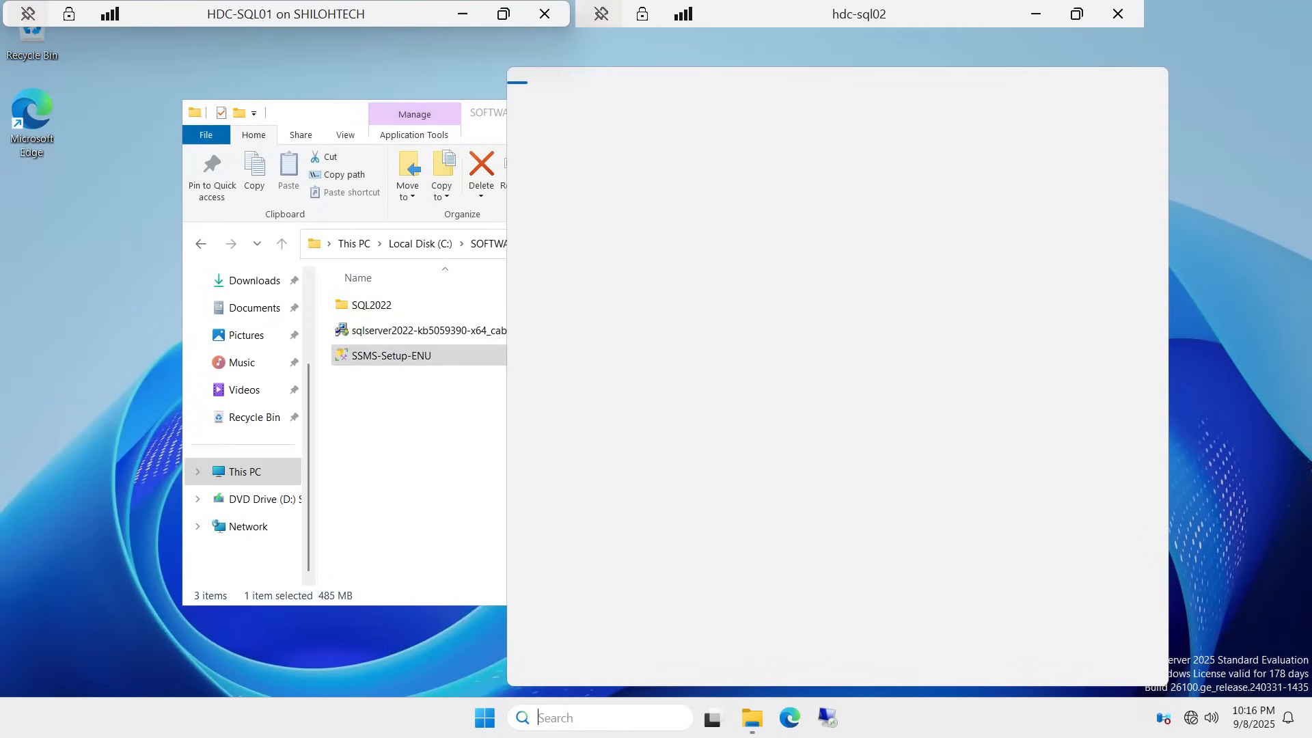
type("s")
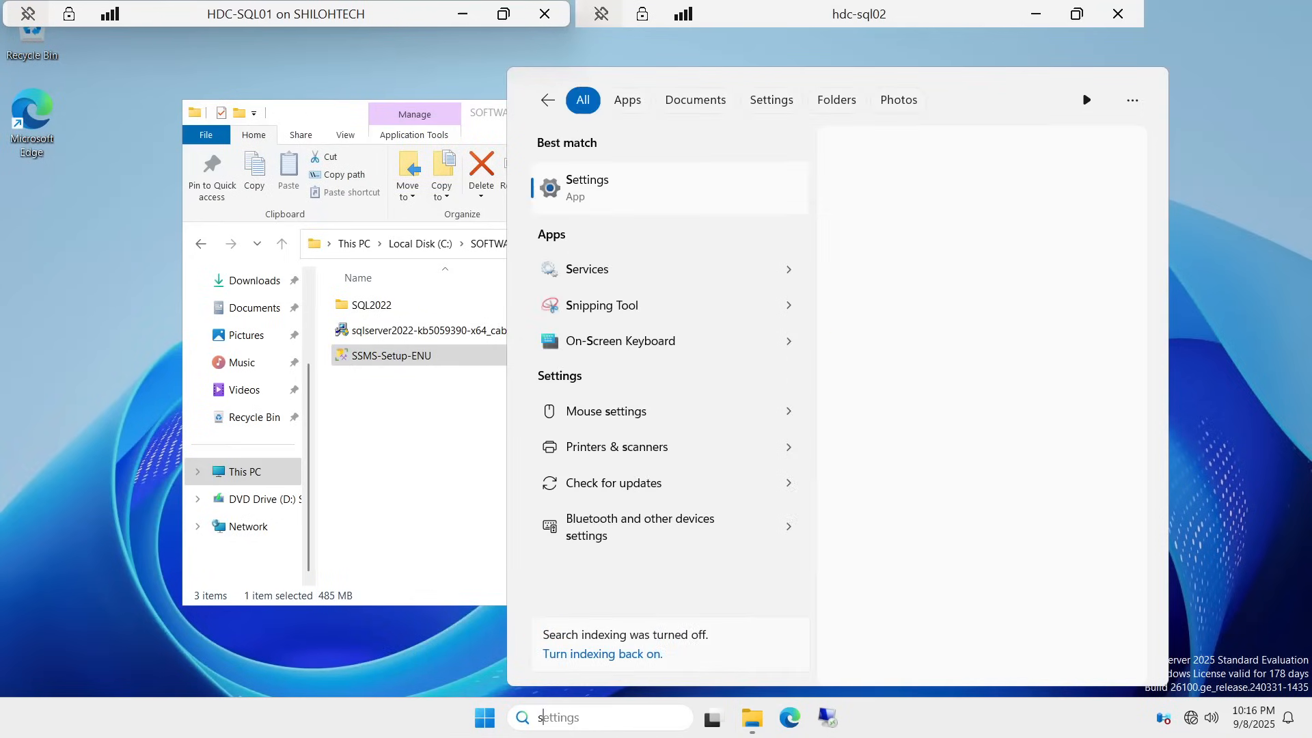
type("sms")
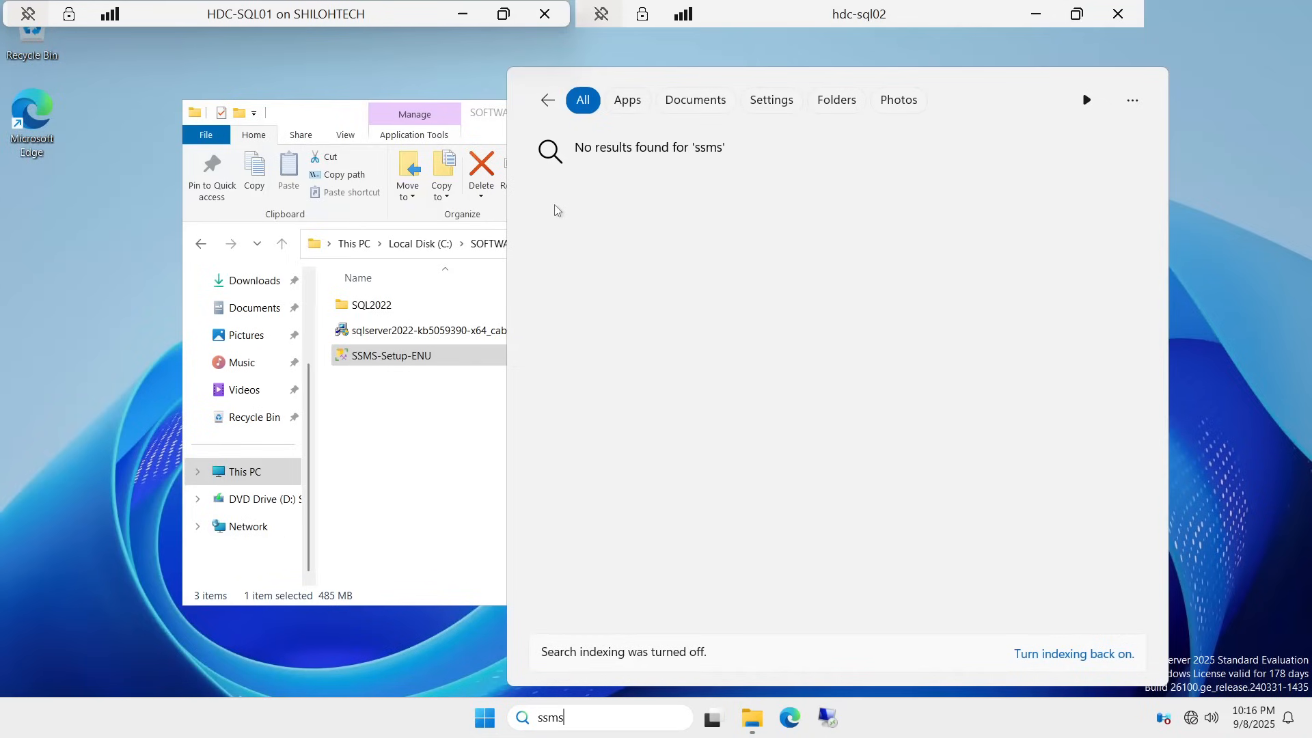
left_click(391, 362)
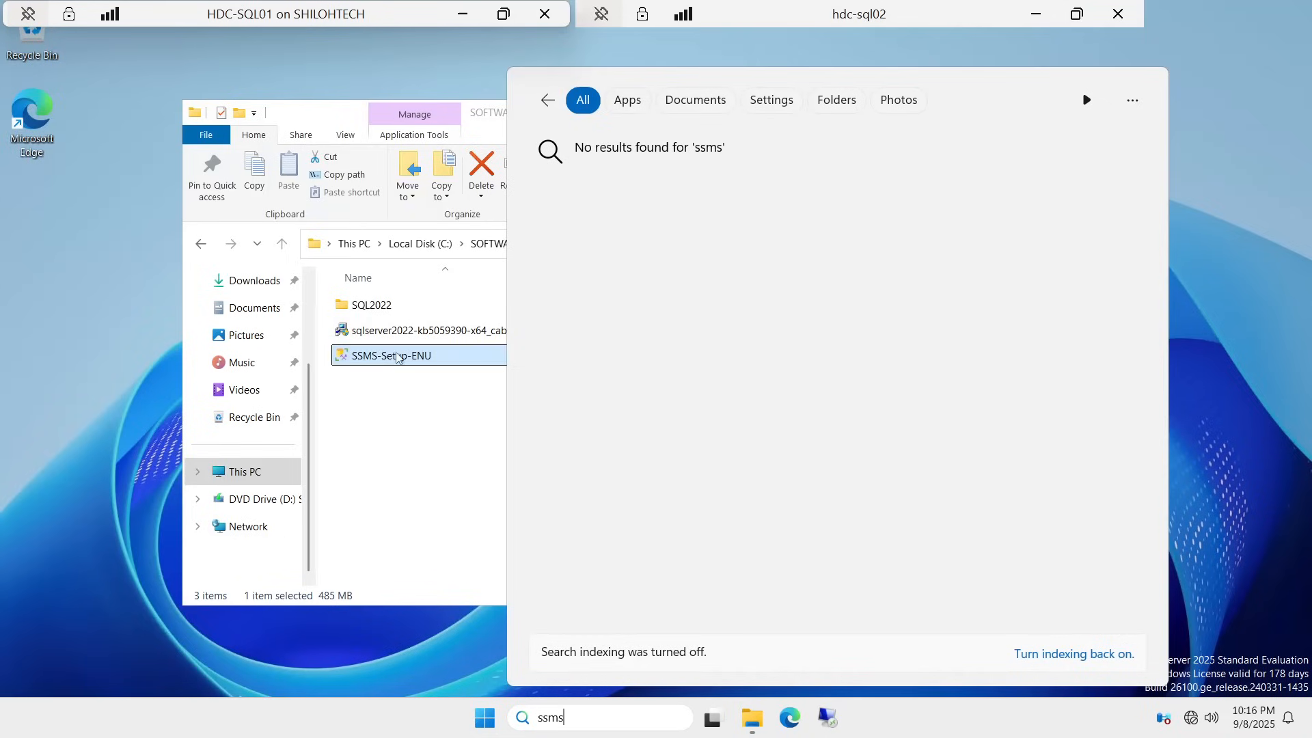
right_click(391, 360)
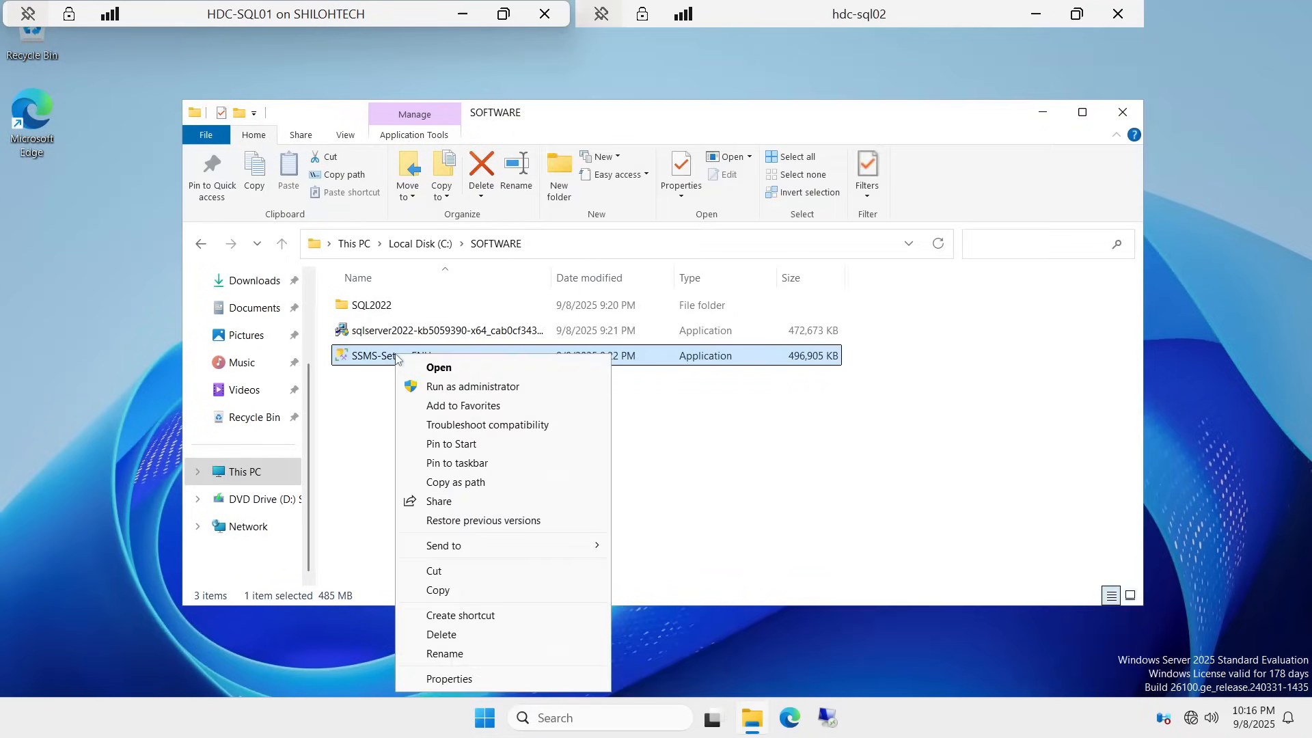
left_click(482, 387)
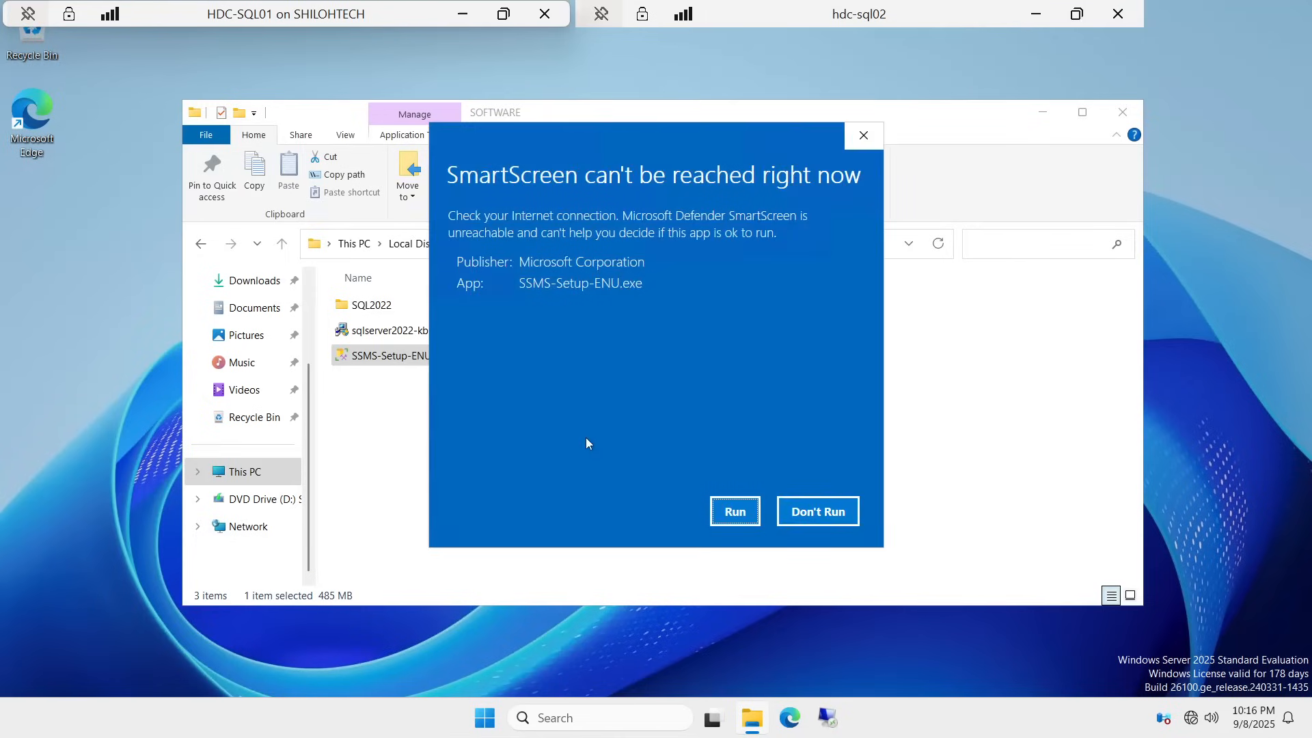
left_click(723, 520)
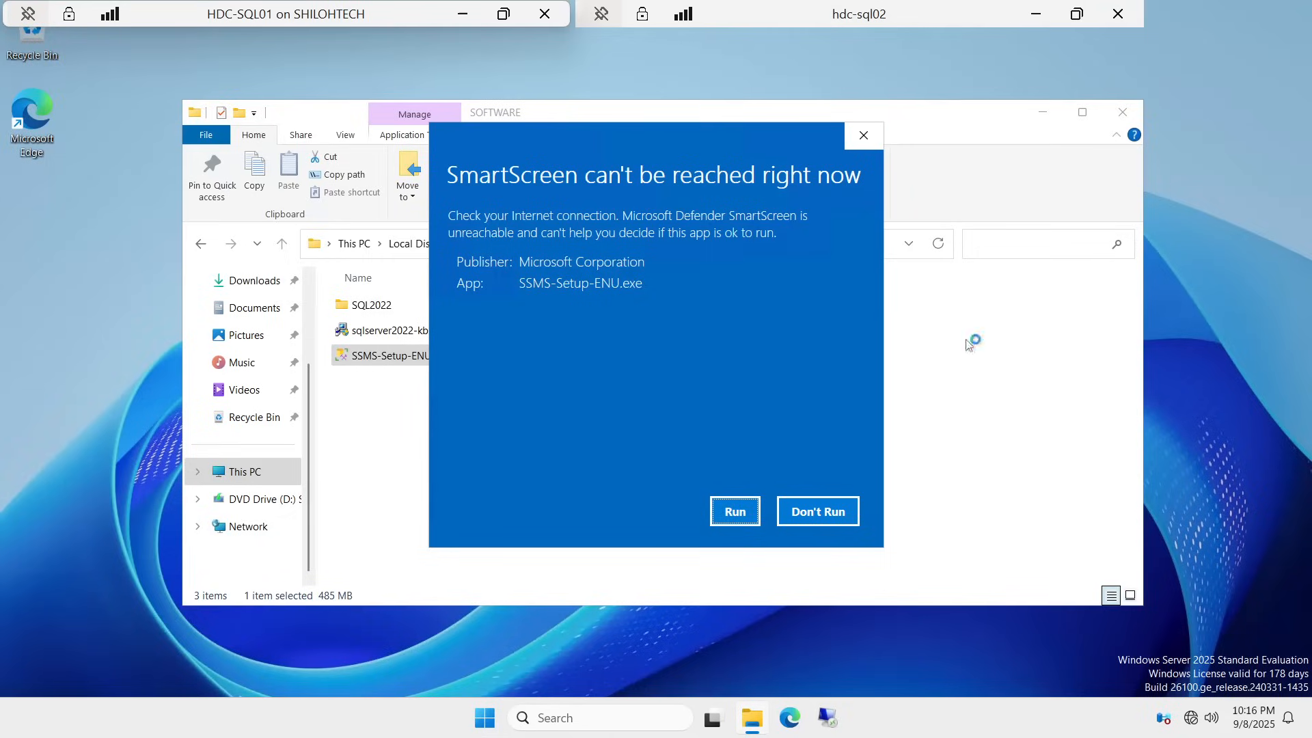
left_click(868, 146)
Step: Run SSMS-Setup-ENU as administrator again, letting it past SmartScreen and approving UAC
right_click(396, 363)
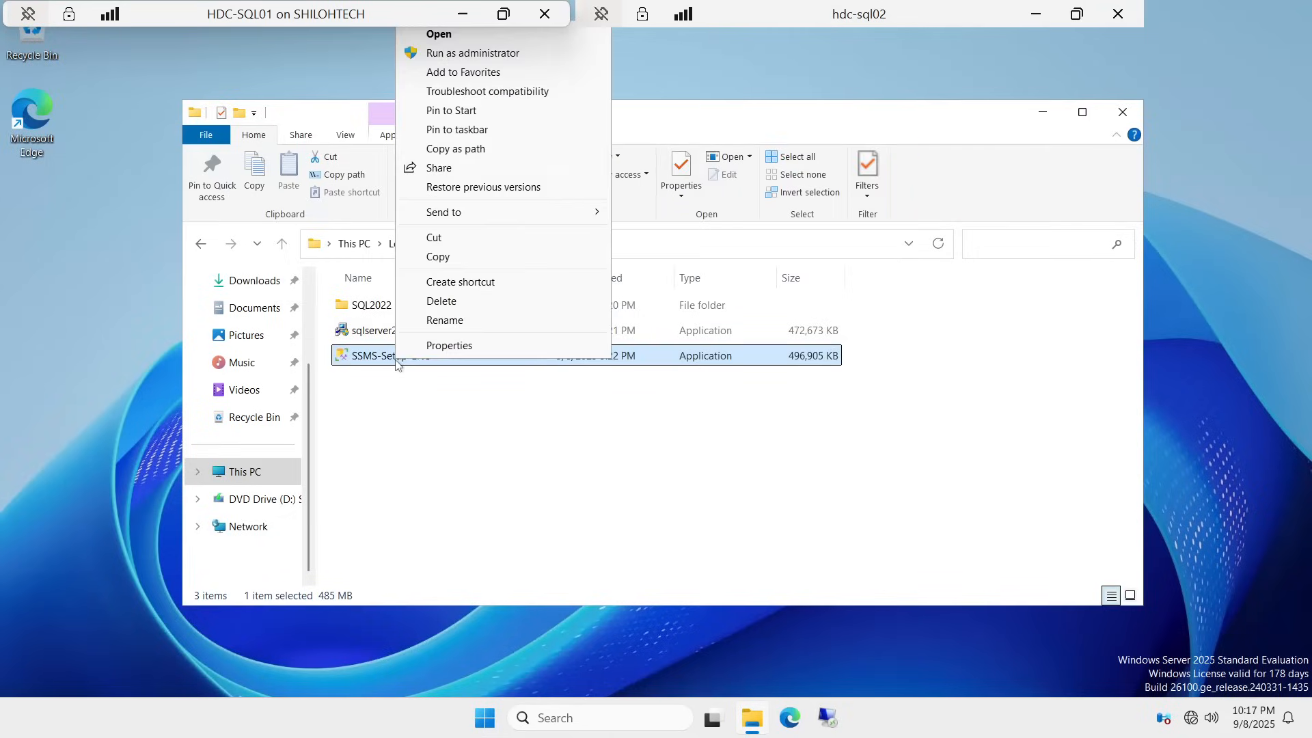
left_click(509, 60)
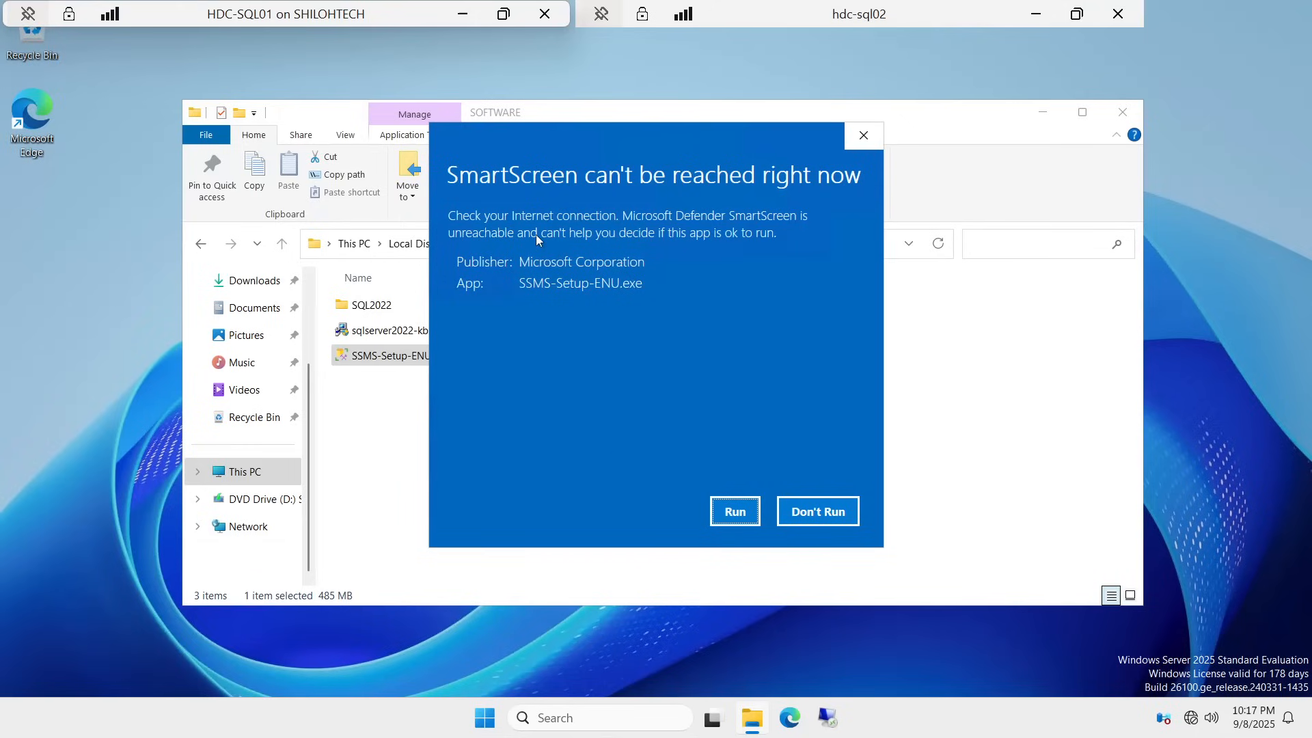
left_click(742, 518)
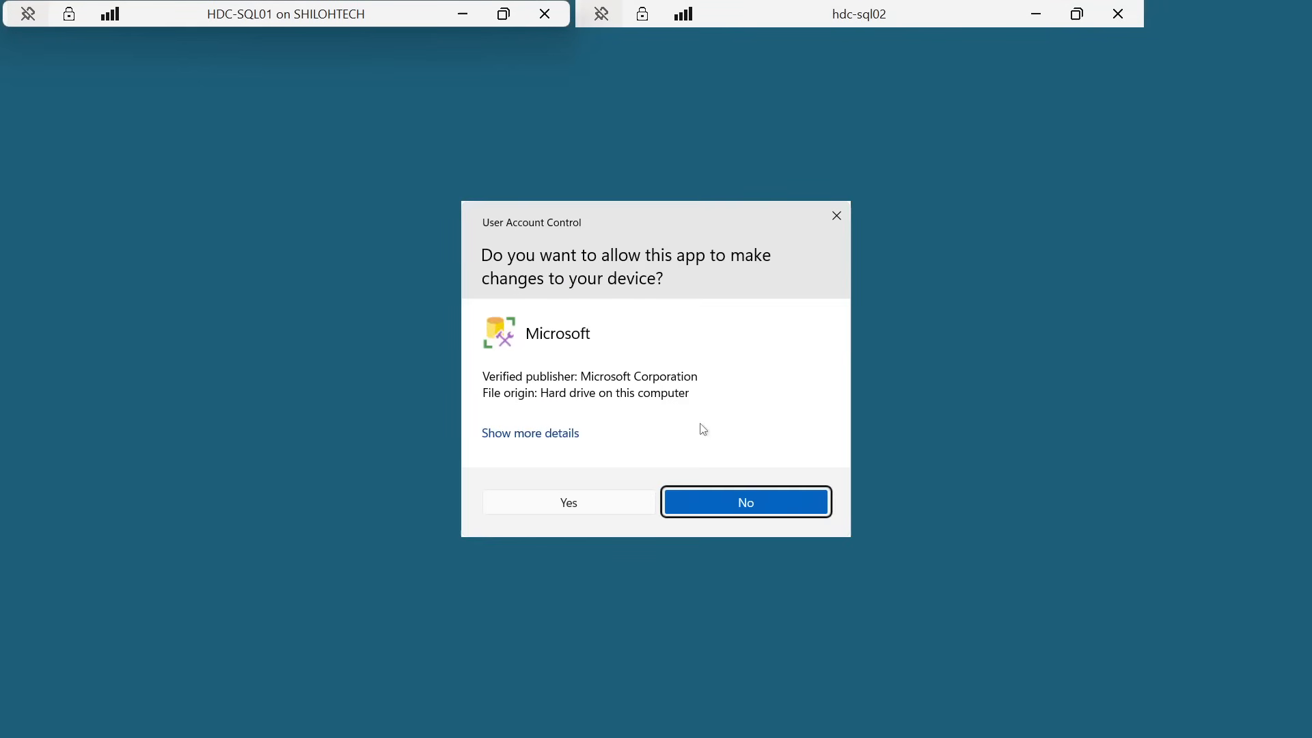
left_click(561, 502)
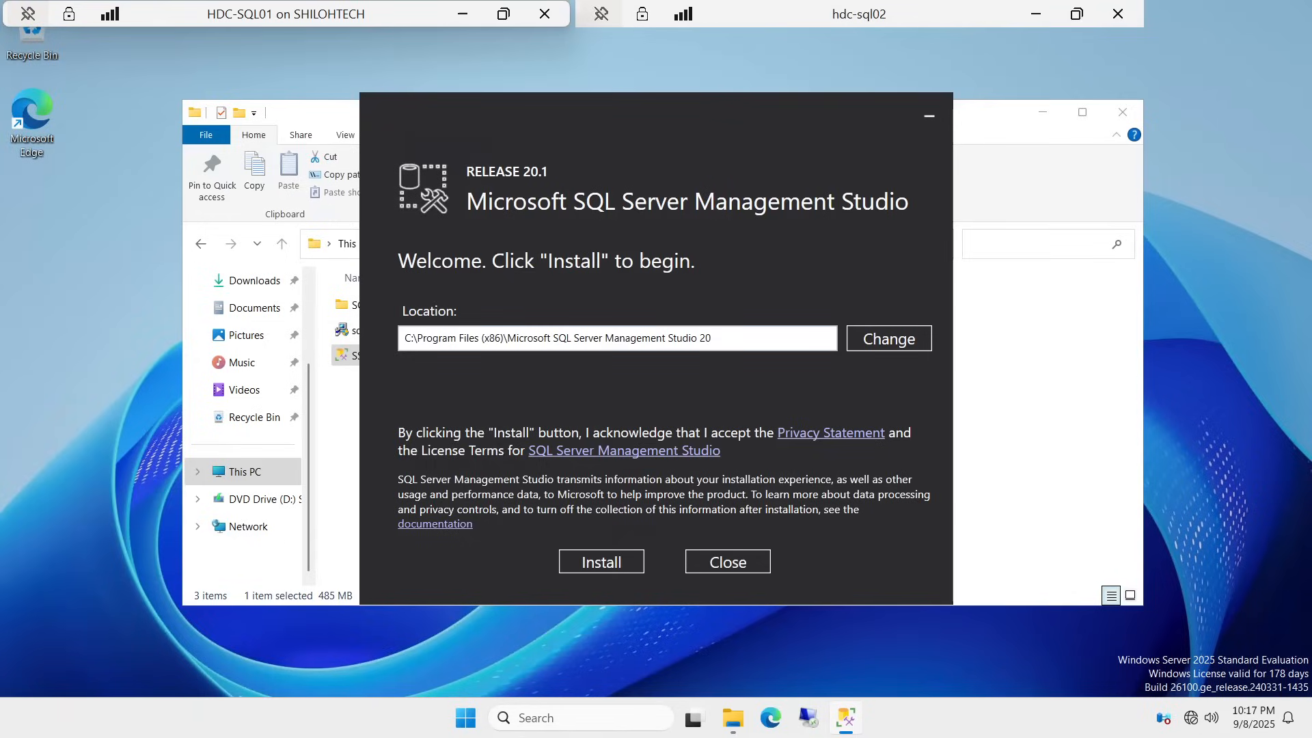
Step: Install SSMS Release 20.1 to the default Program Files (x86) location
left_click(604, 564)
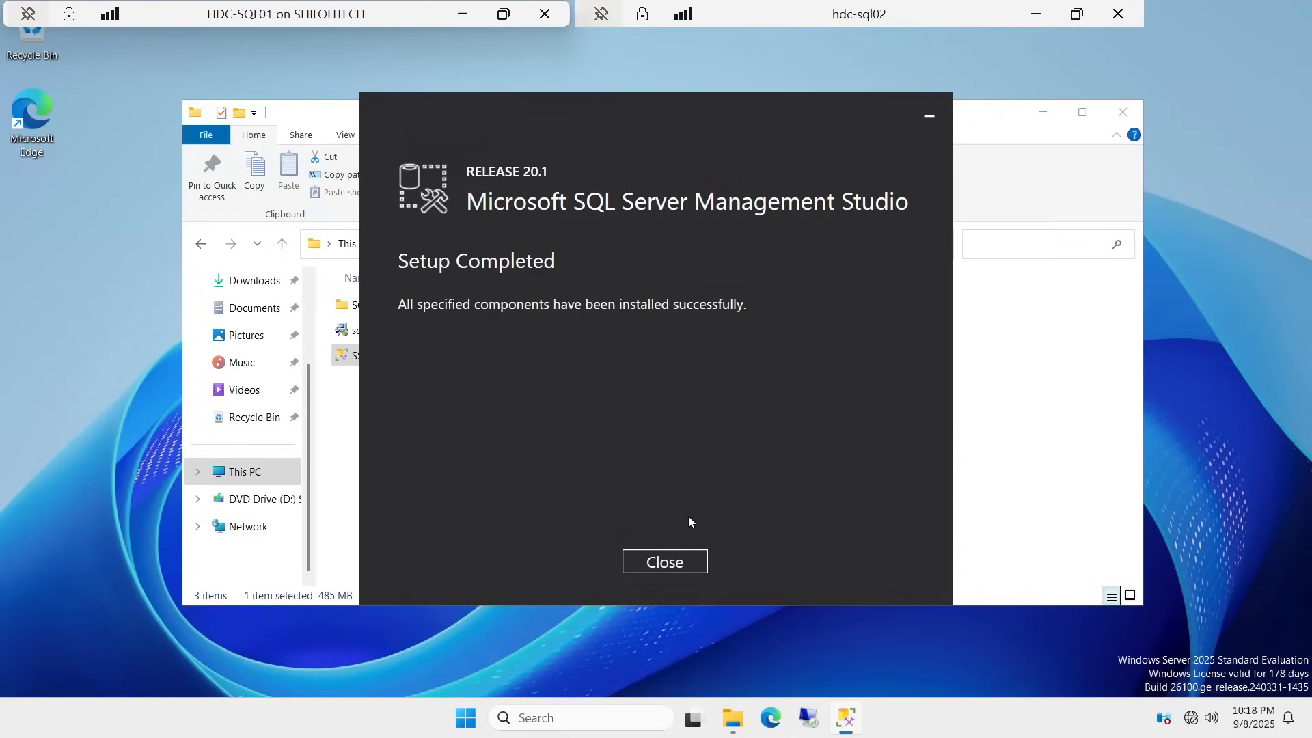
Step: Close the installer, pin SSMS 20 to Start and the taskbar, and launch it from the taskbar
left_click(660, 561)
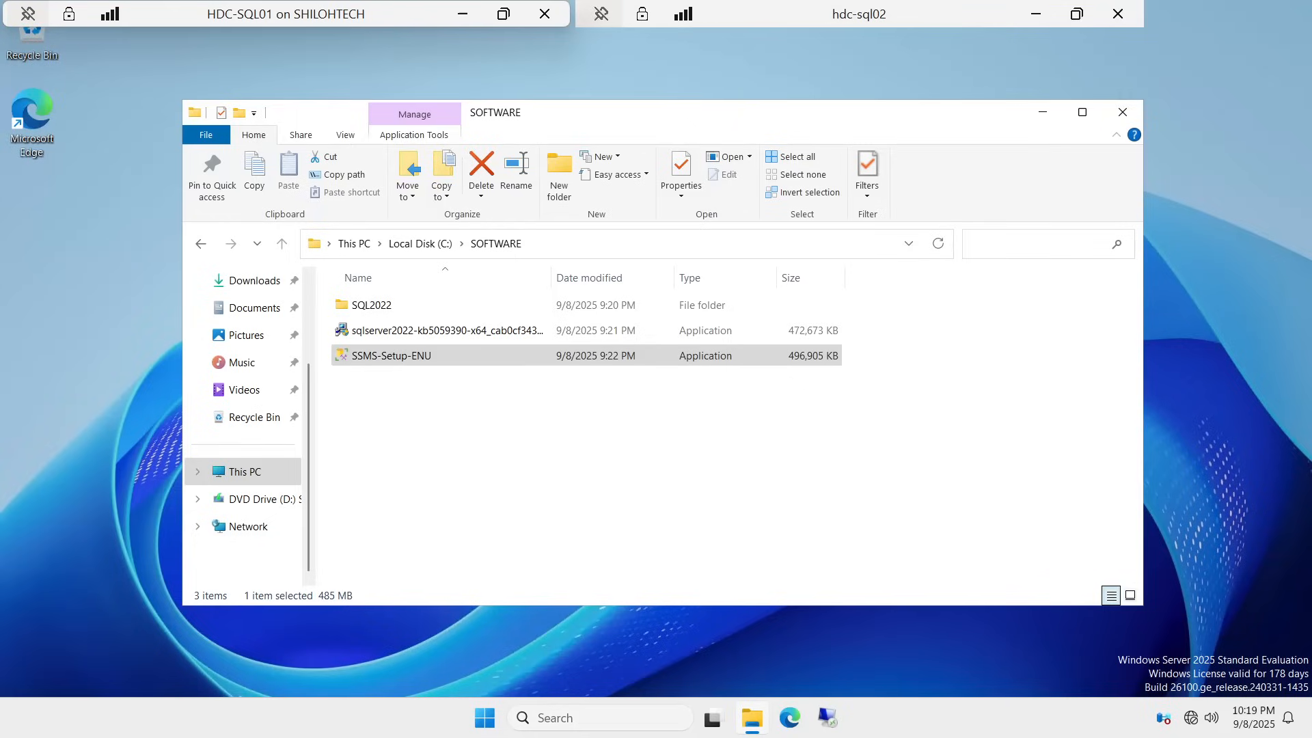
left_click(535, 721)
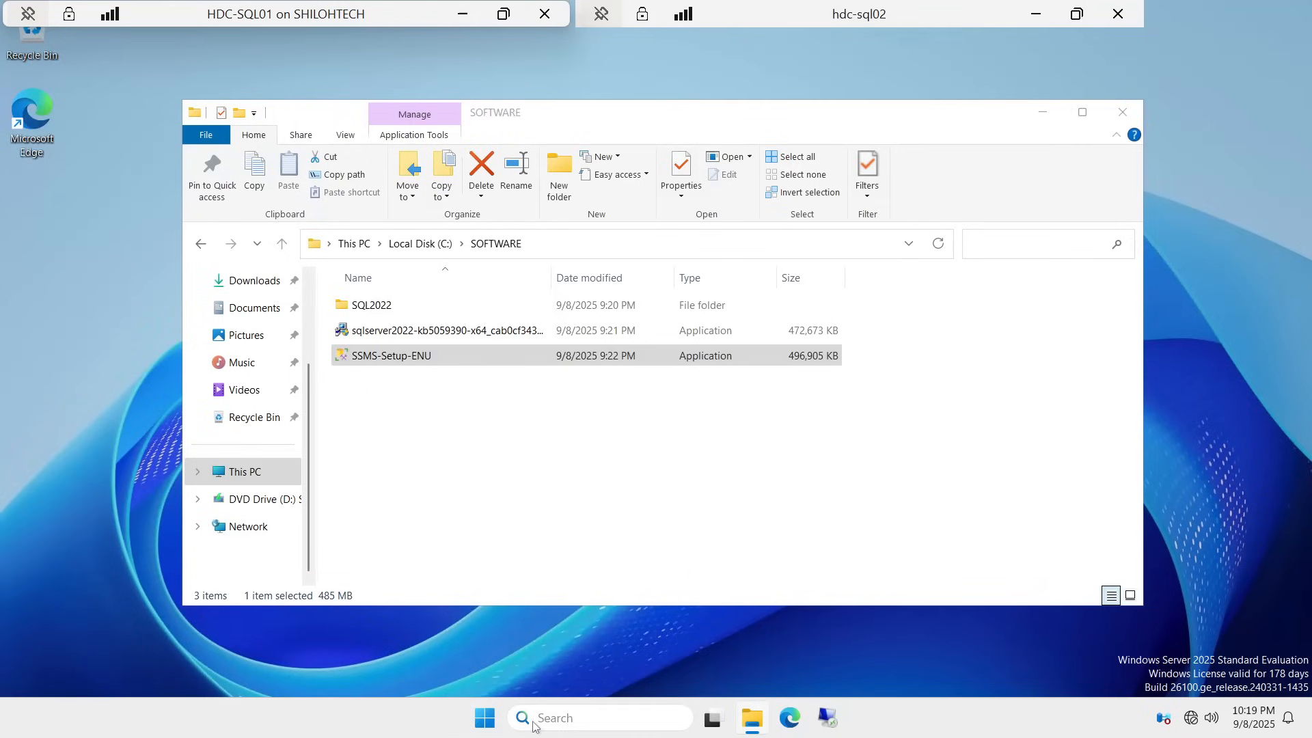
type("ssms")
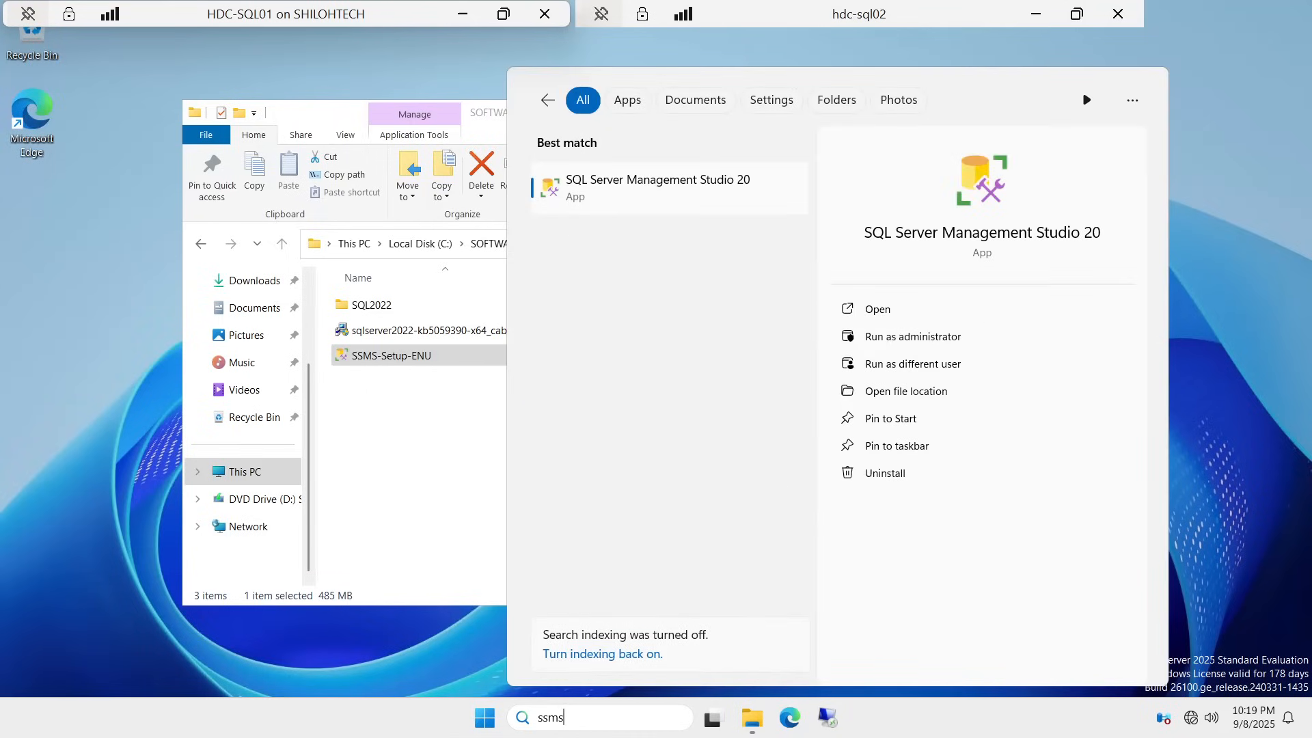
right_click(589, 191)
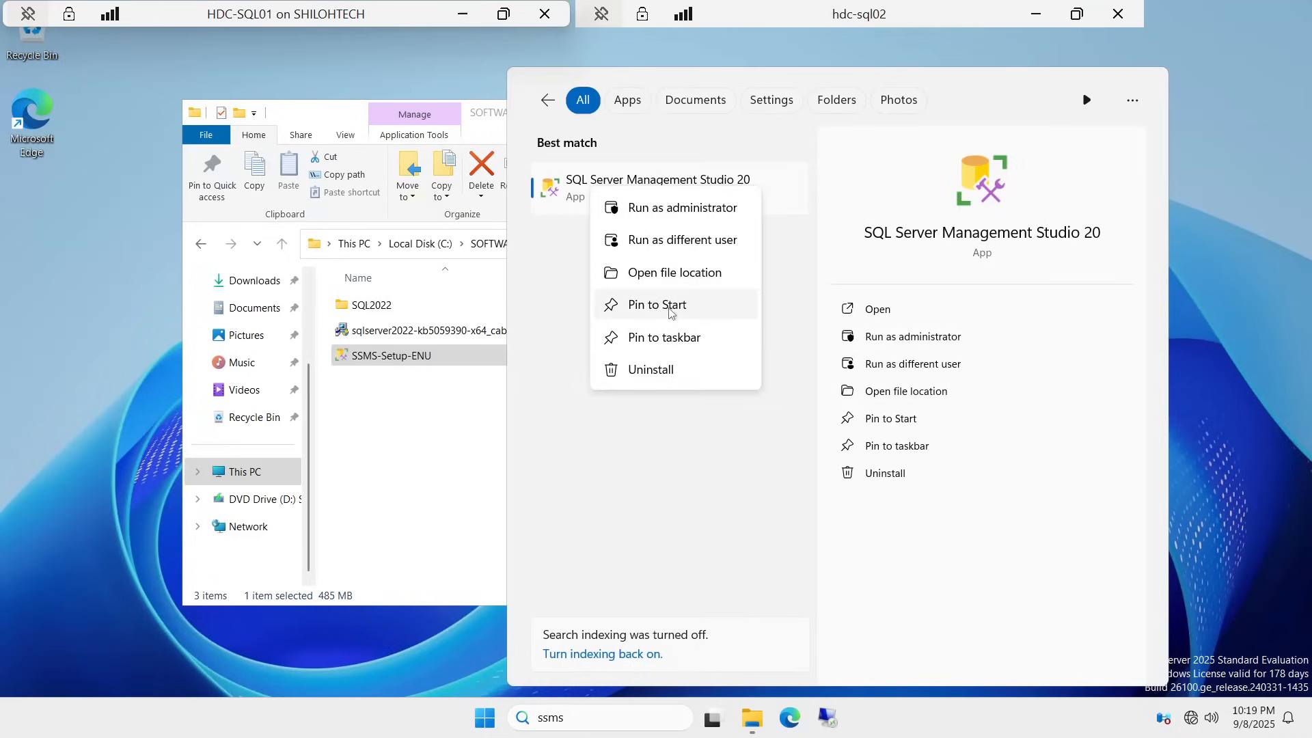
left_click(669, 311)
right_click(598, 191)
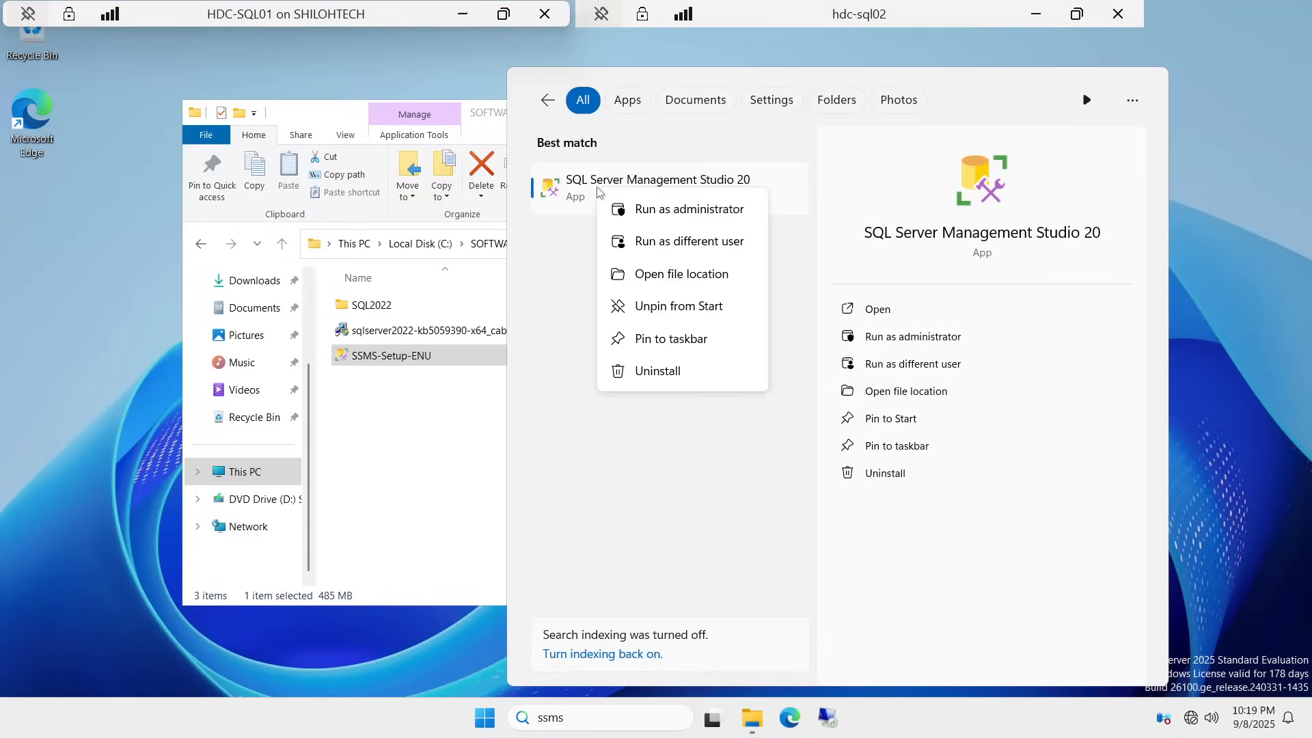
left_click(690, 339)
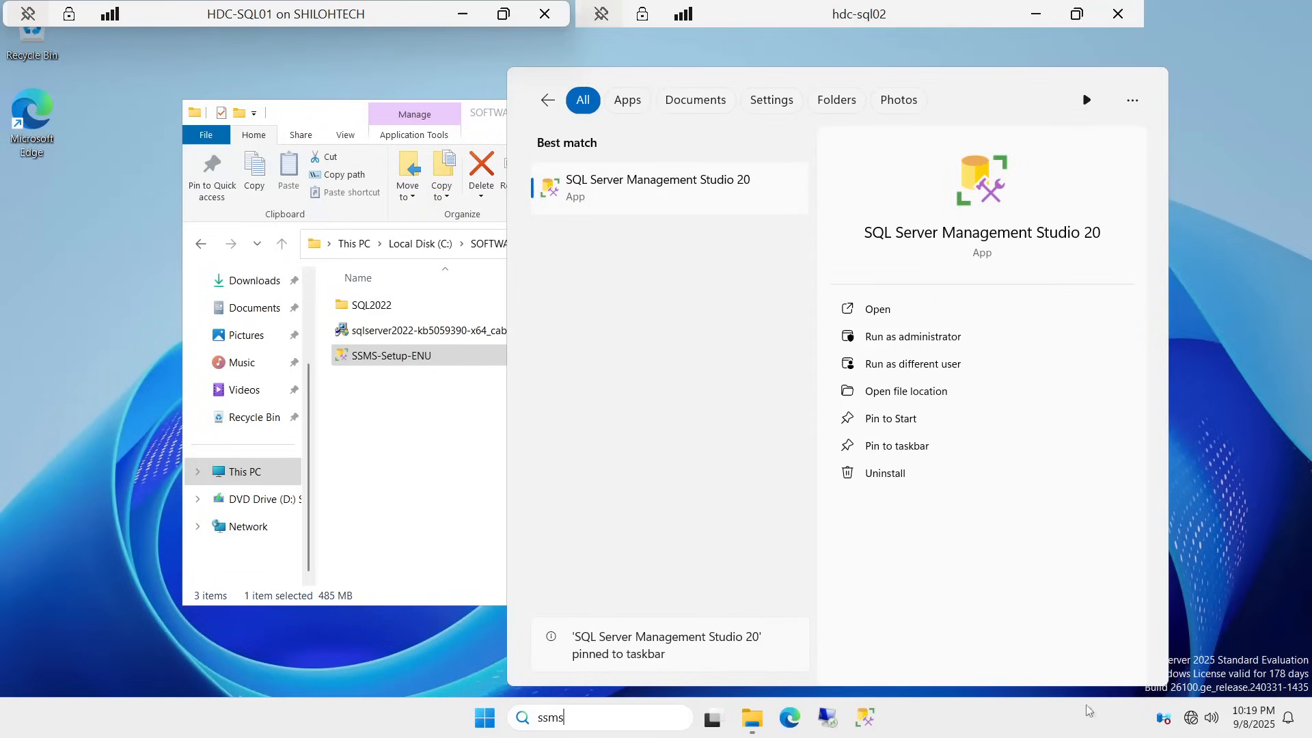
left_click(863, 718)
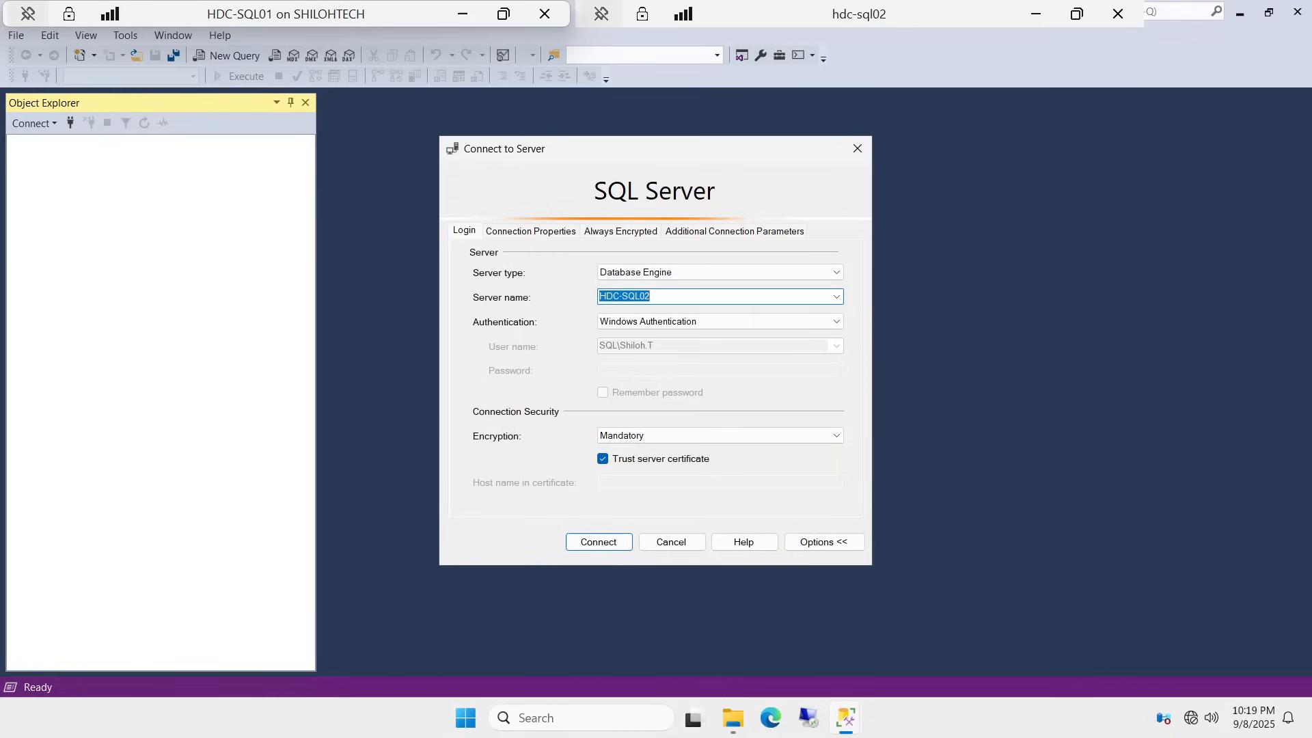
Step: Attempt a Windows Authentication connection to HDC-SQL02
left_click(835, 299)
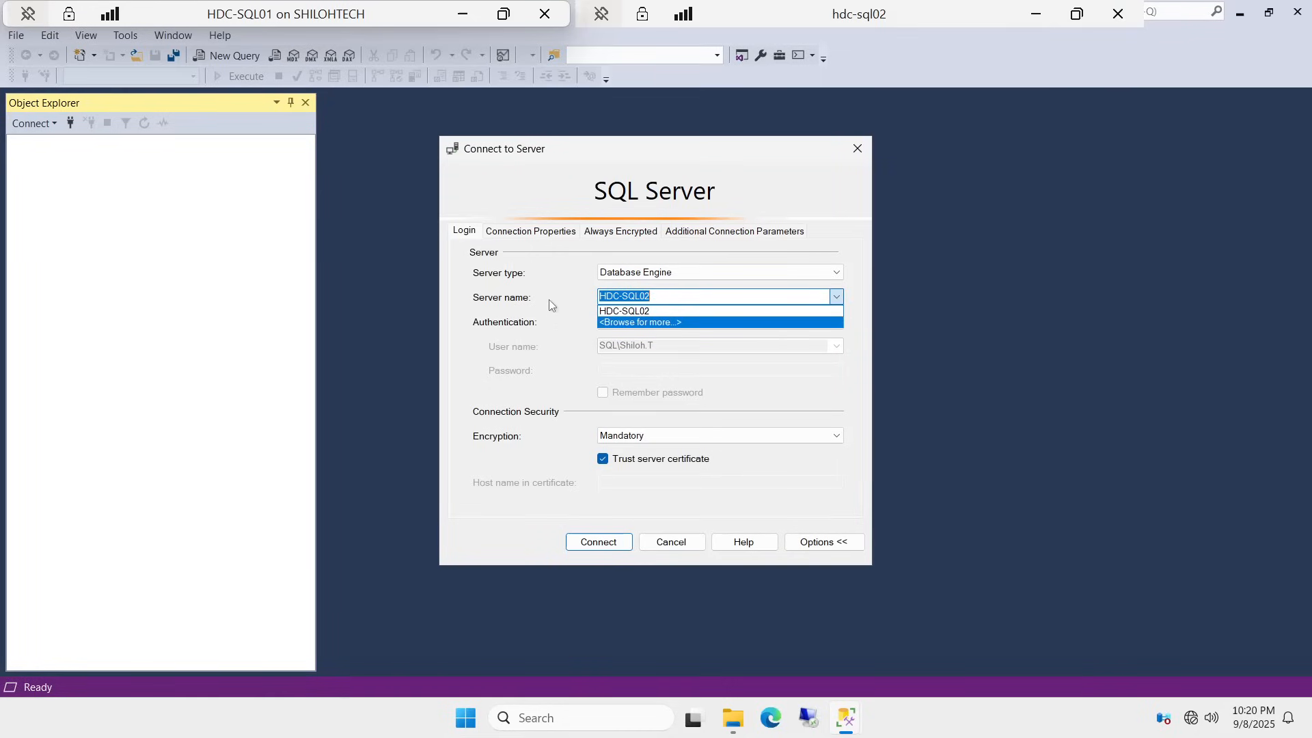
left_click(599, 549)
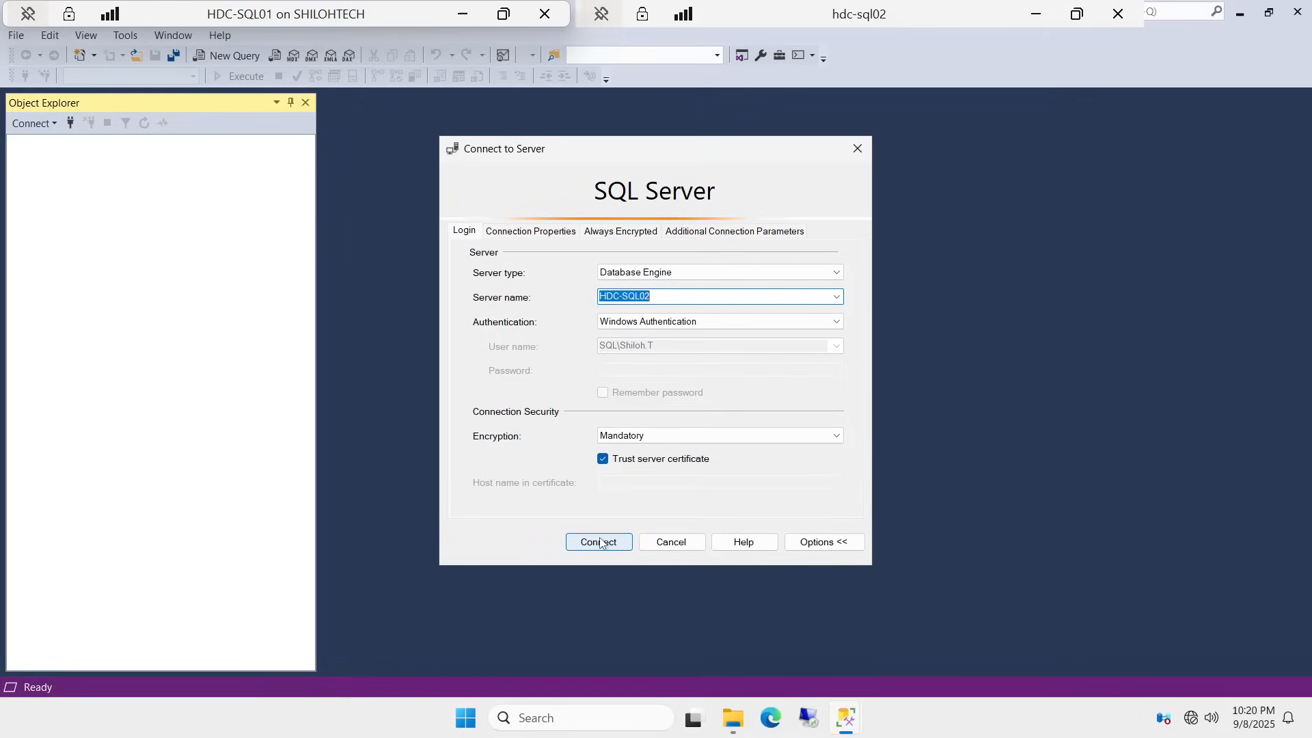
left_click(597, 546)
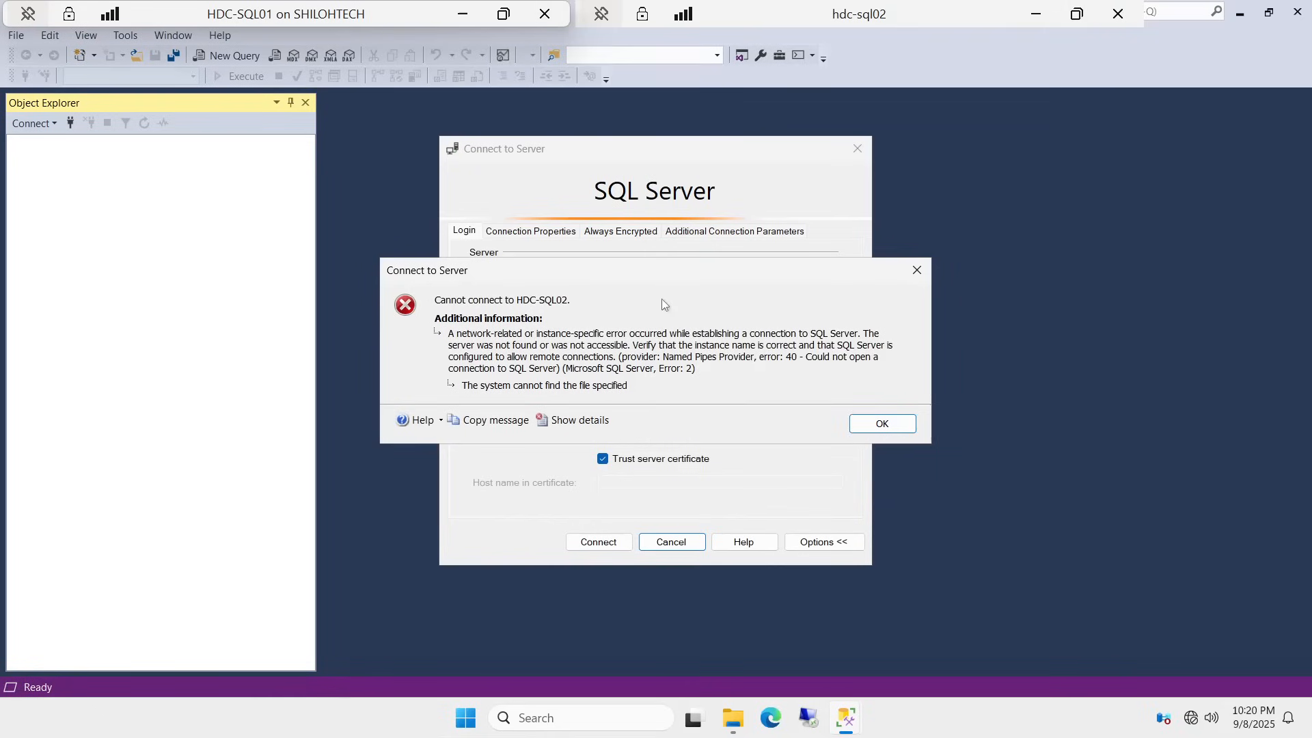
Step: Dismiss the connection error, clear Trust server certificate, and cancel the dialog
left_click(882, 424)
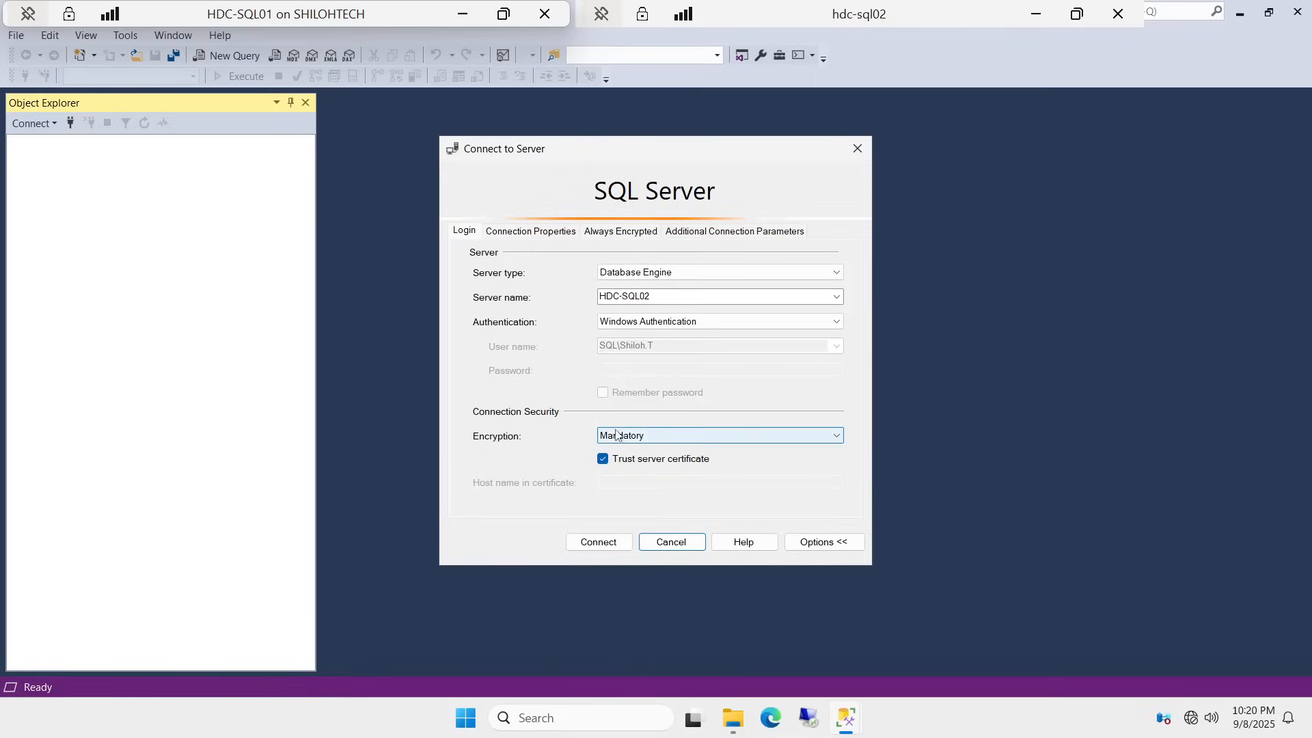
left_click(602, 460)
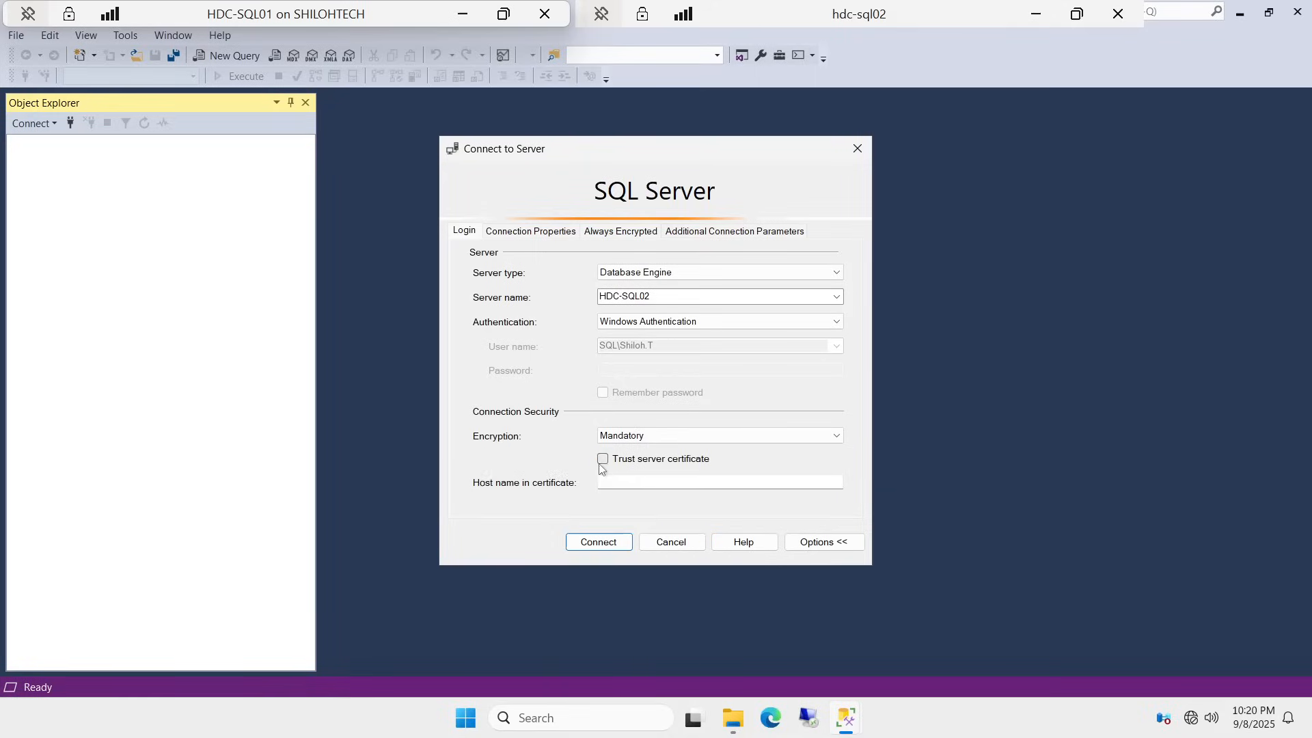
left_click(686, 542)
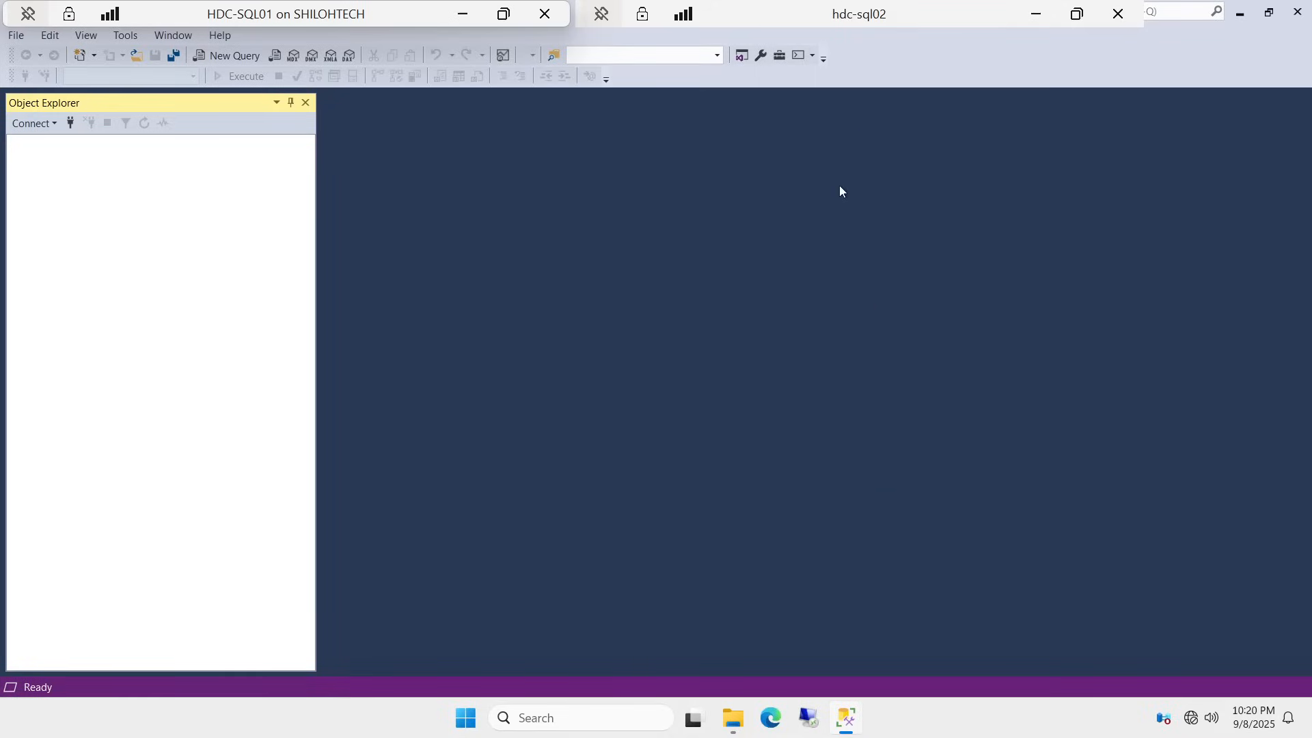
Step: Run SETUP from SOFTWARE\SQL2022\Developer_ENU as administrator
left_click(1244, 20)
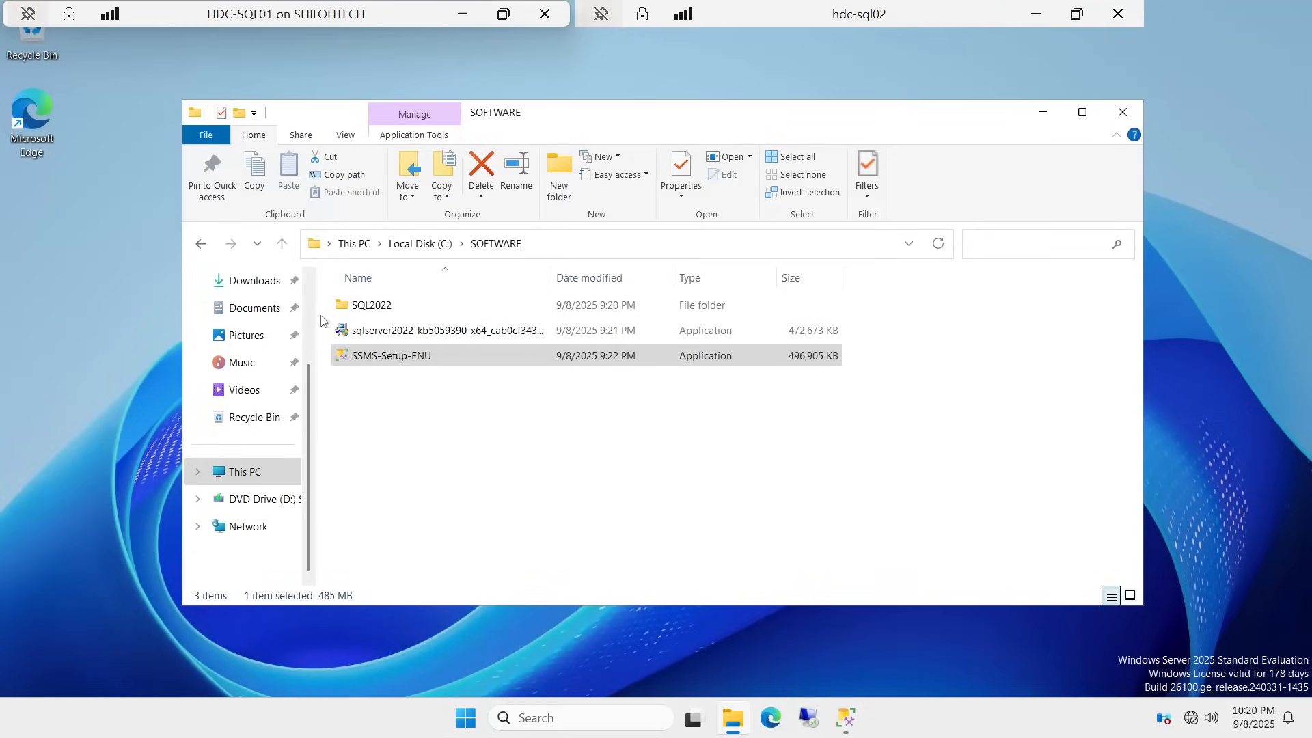
double_click(388, 305)
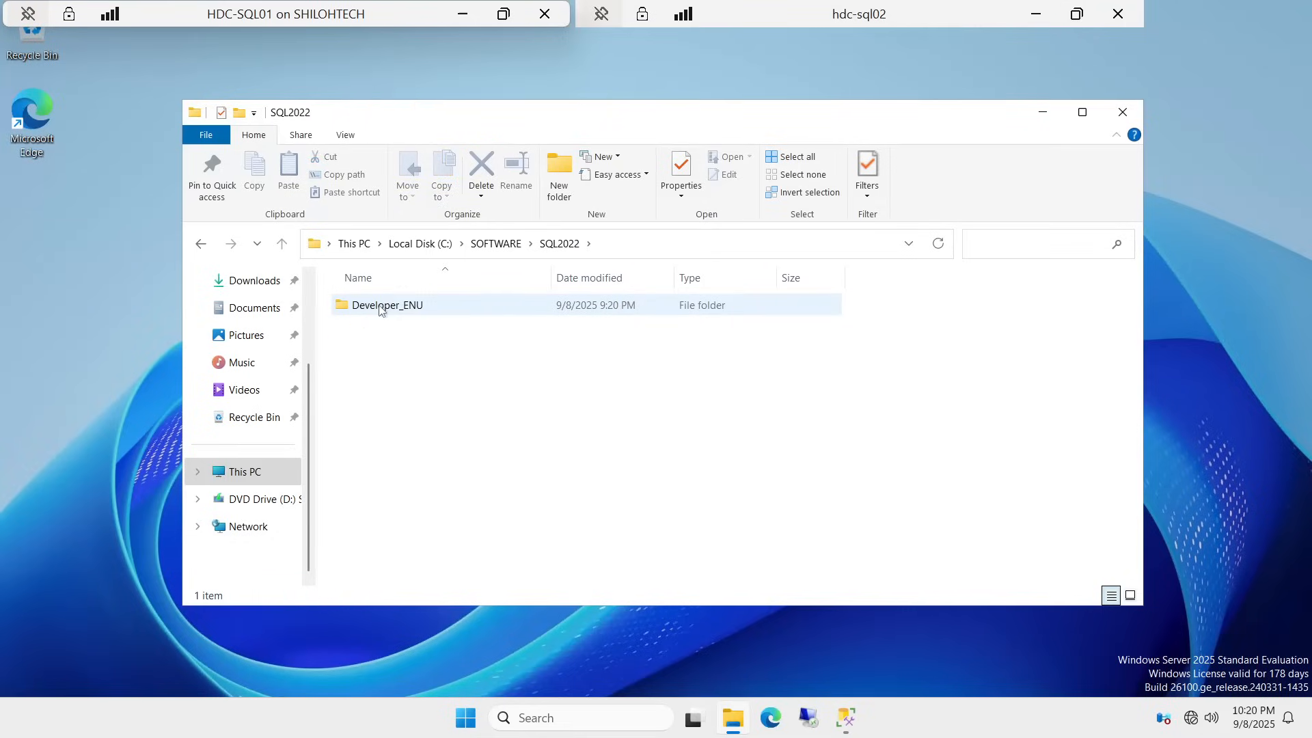
double_click(382, 306)
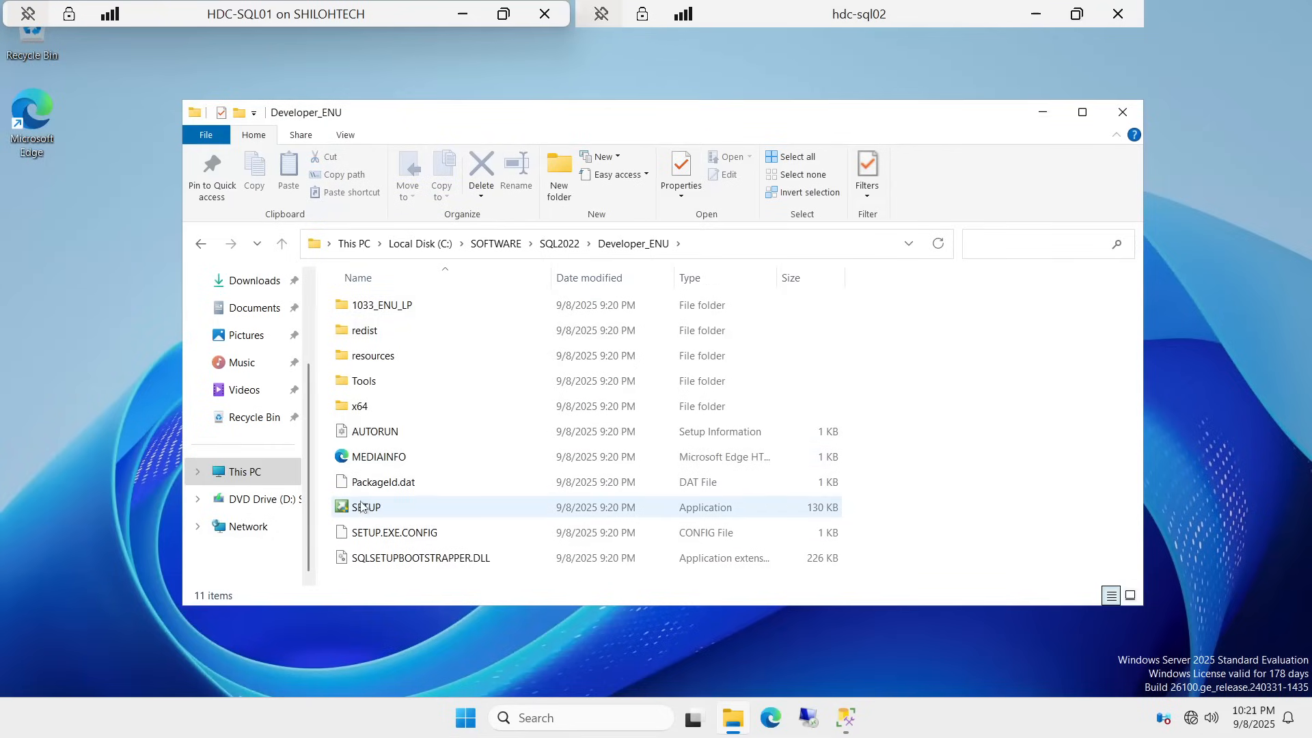
right_click(374, 507)
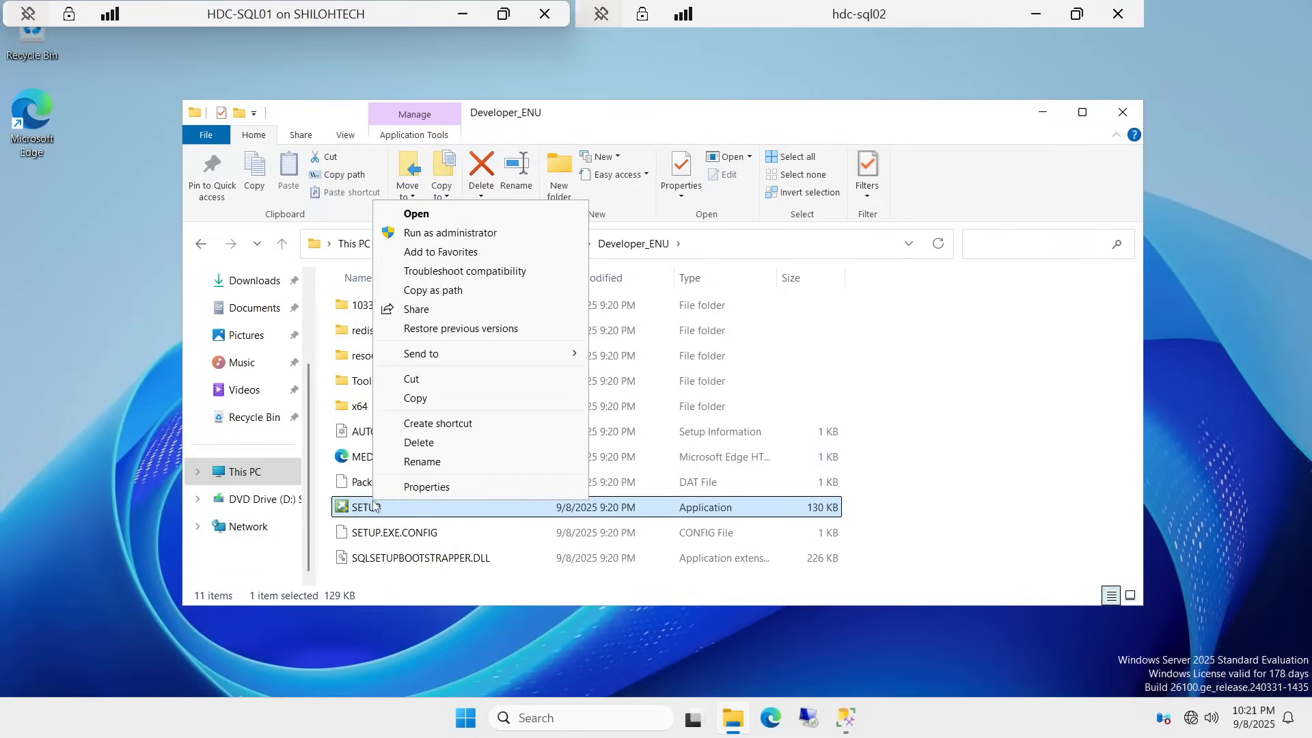
left_click(497, 233)
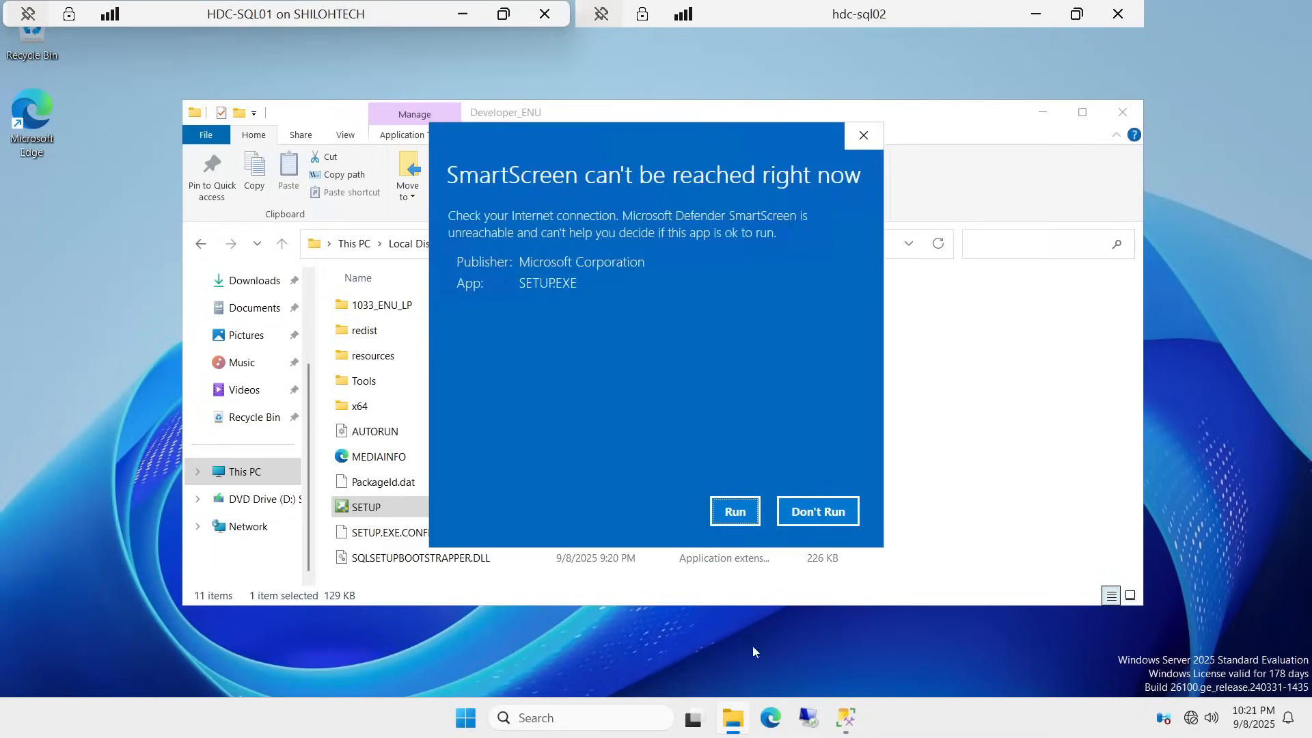
Step: Approve the SmartScreen and UAC prompts and bring the Installation Center forward
left_click(735, 510)
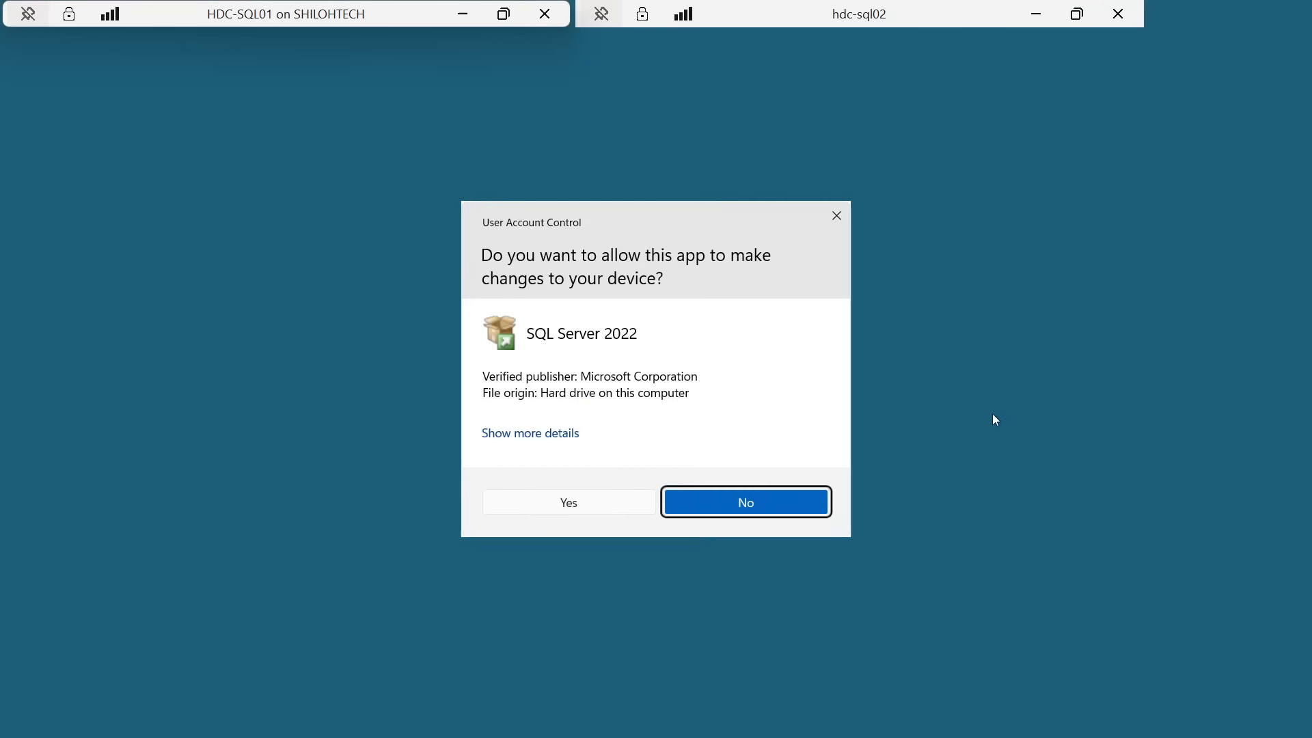
left_click(580, 503)
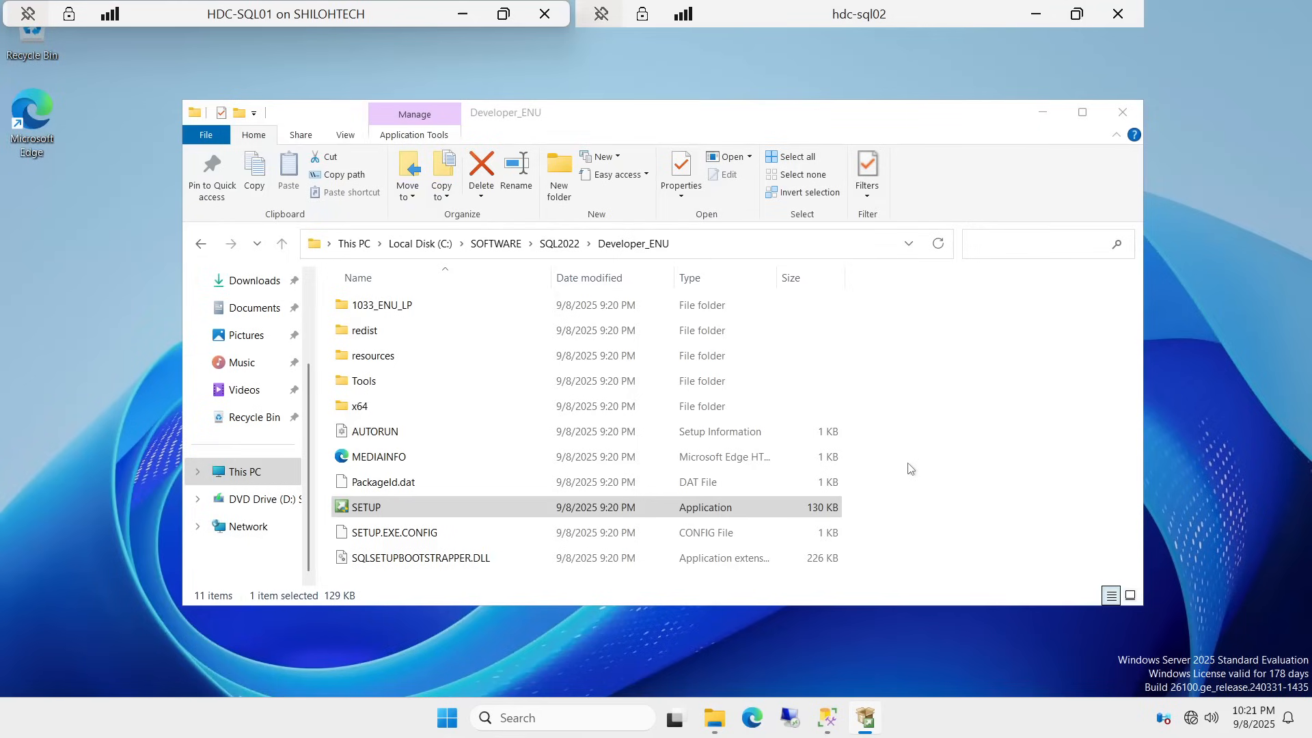
mouse_move(863, 732)
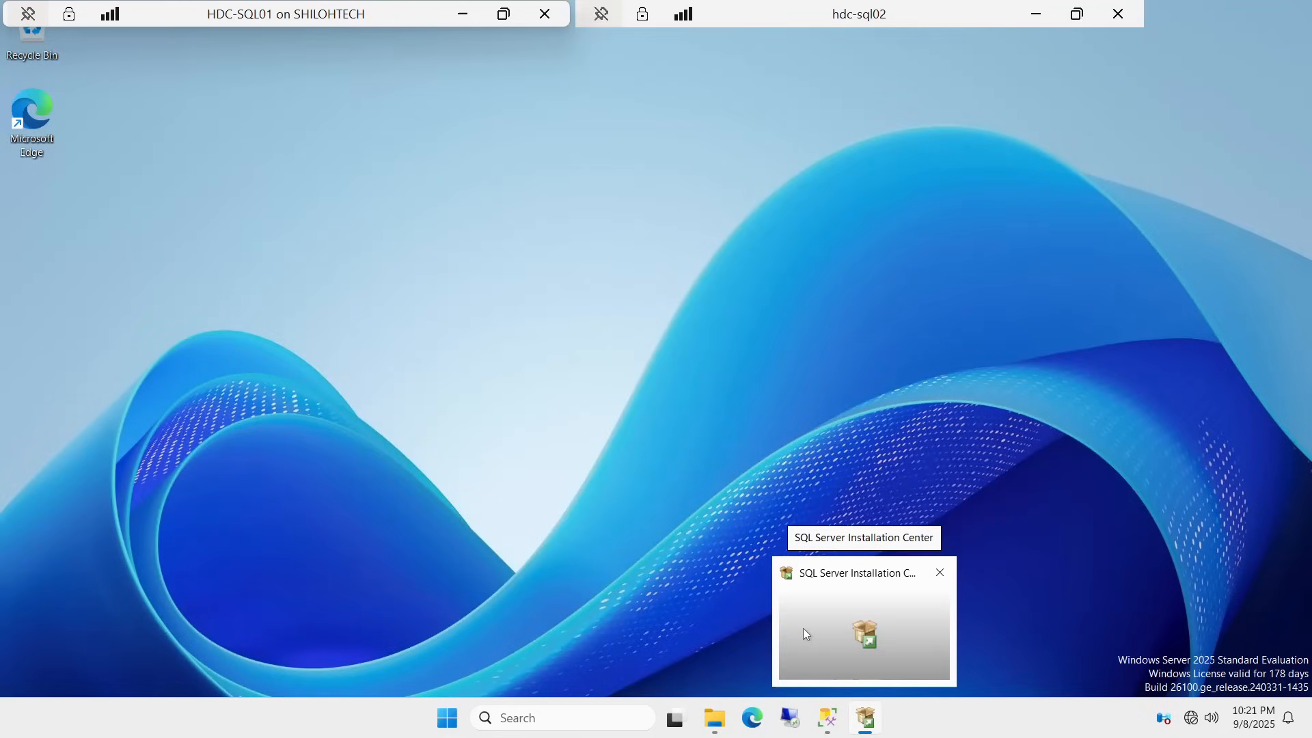
left_click(801, 623)
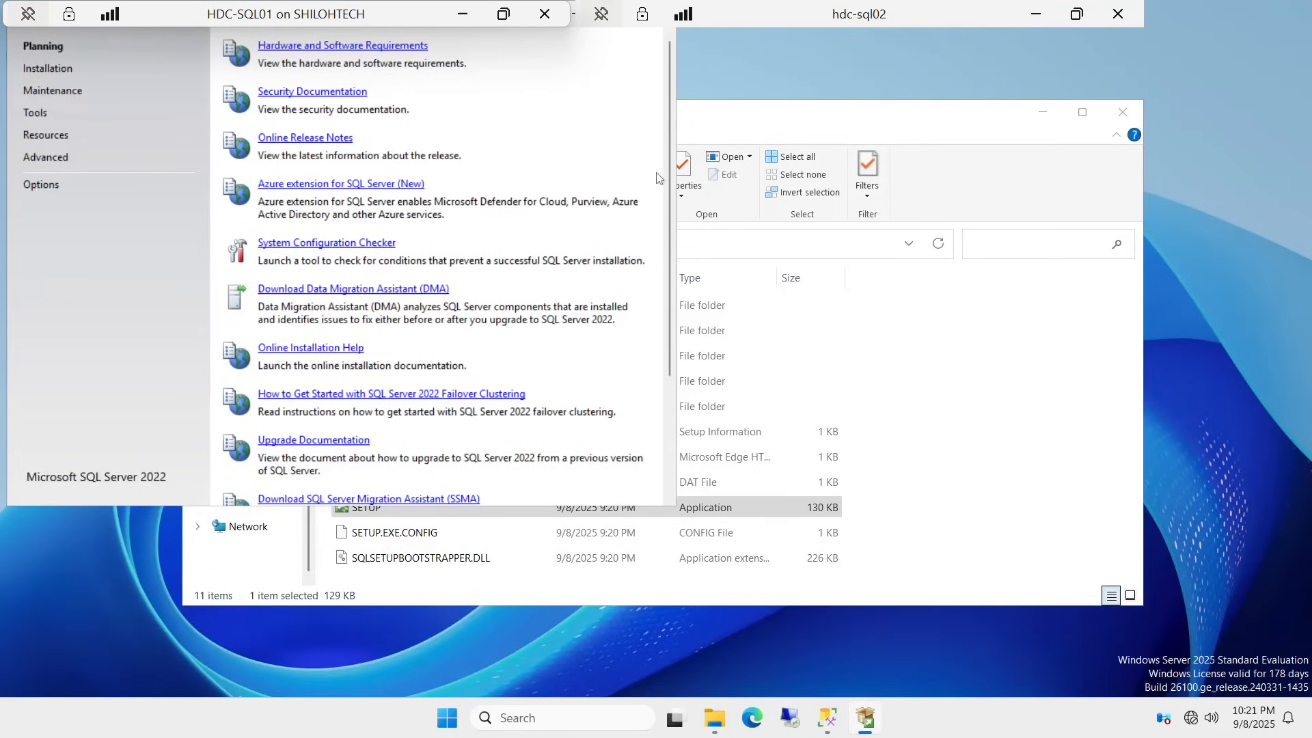
Step: Choose 'New SQL Server standalone installation or add features' on the Installation page
left_click(40, 75)
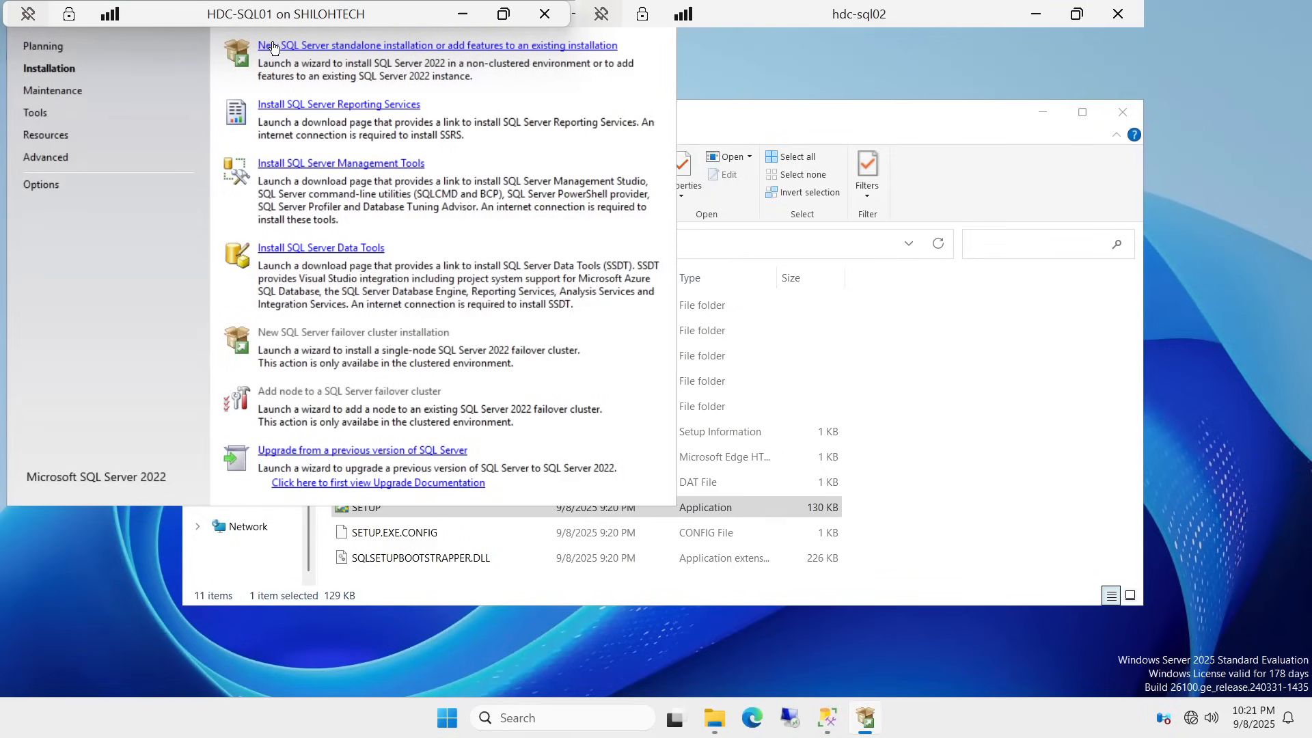
left_click(449, 46)
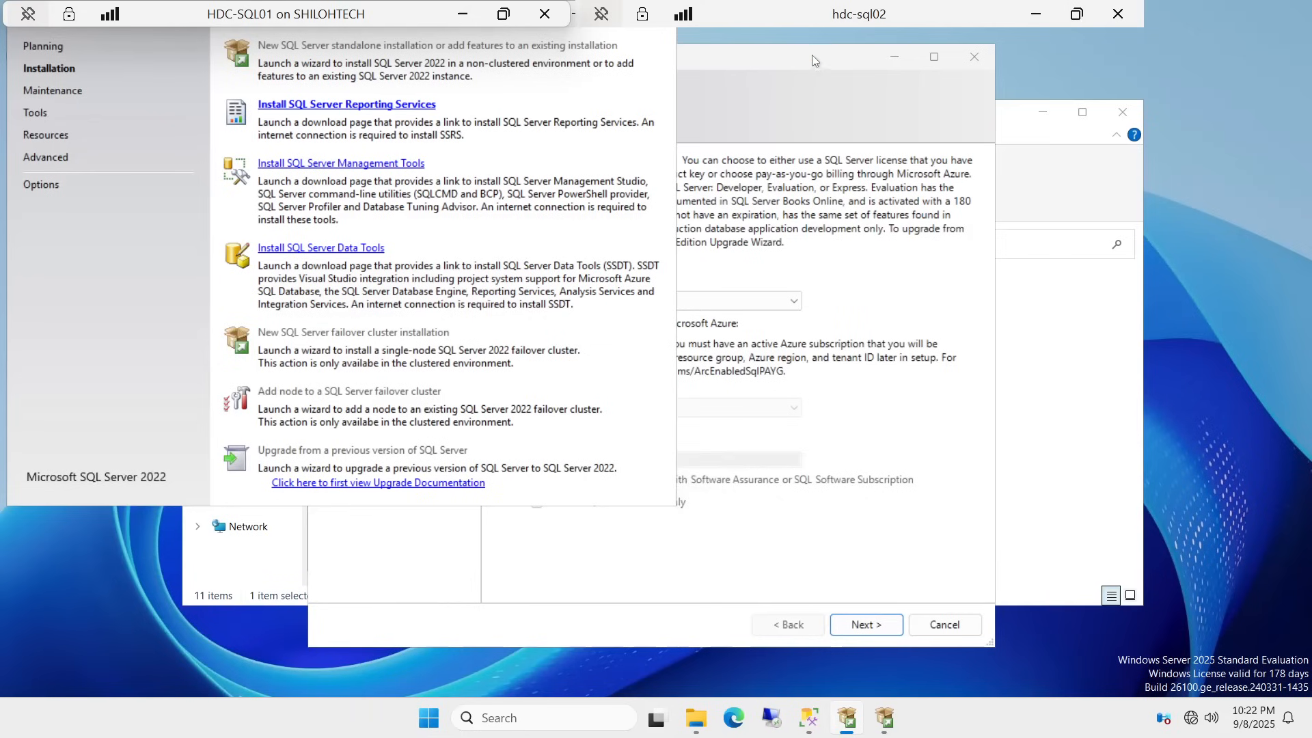
Step: Keep the Developer edition and accept the license terms
left_click_drag(777, 51, 916, 26)
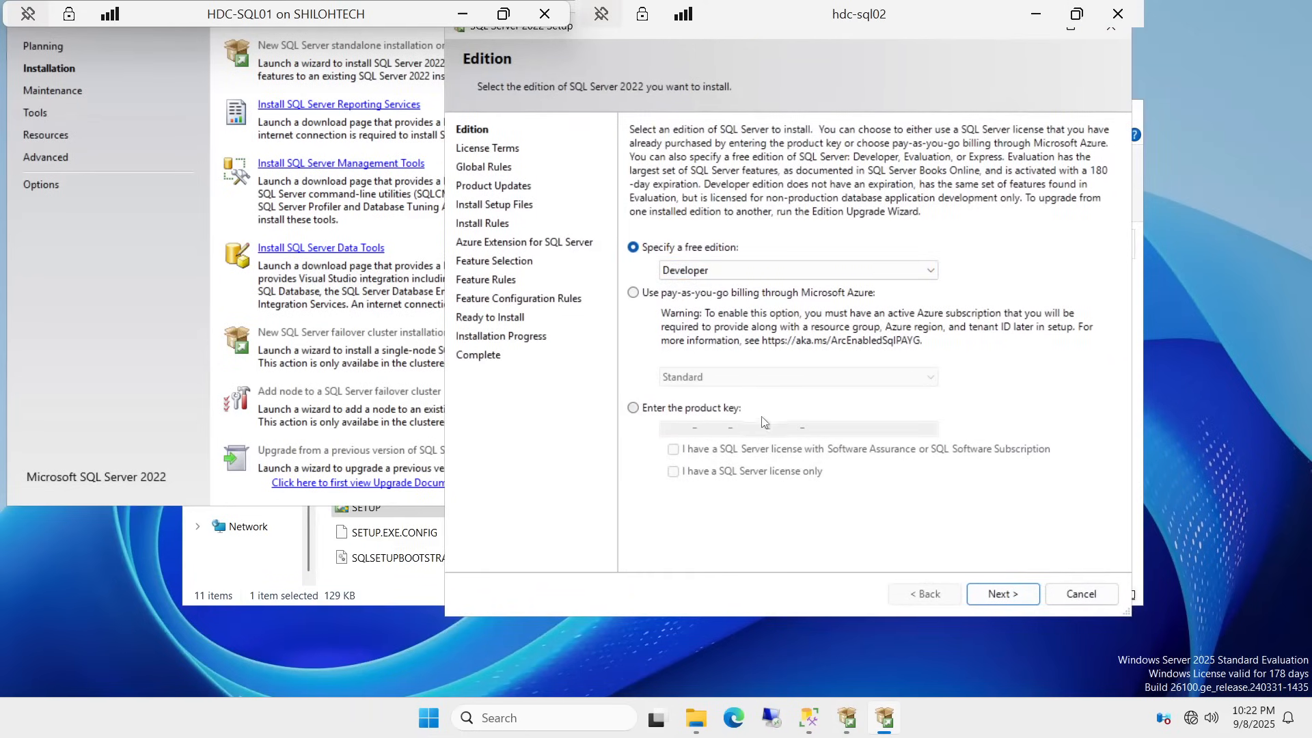
left_click(1005, 600)
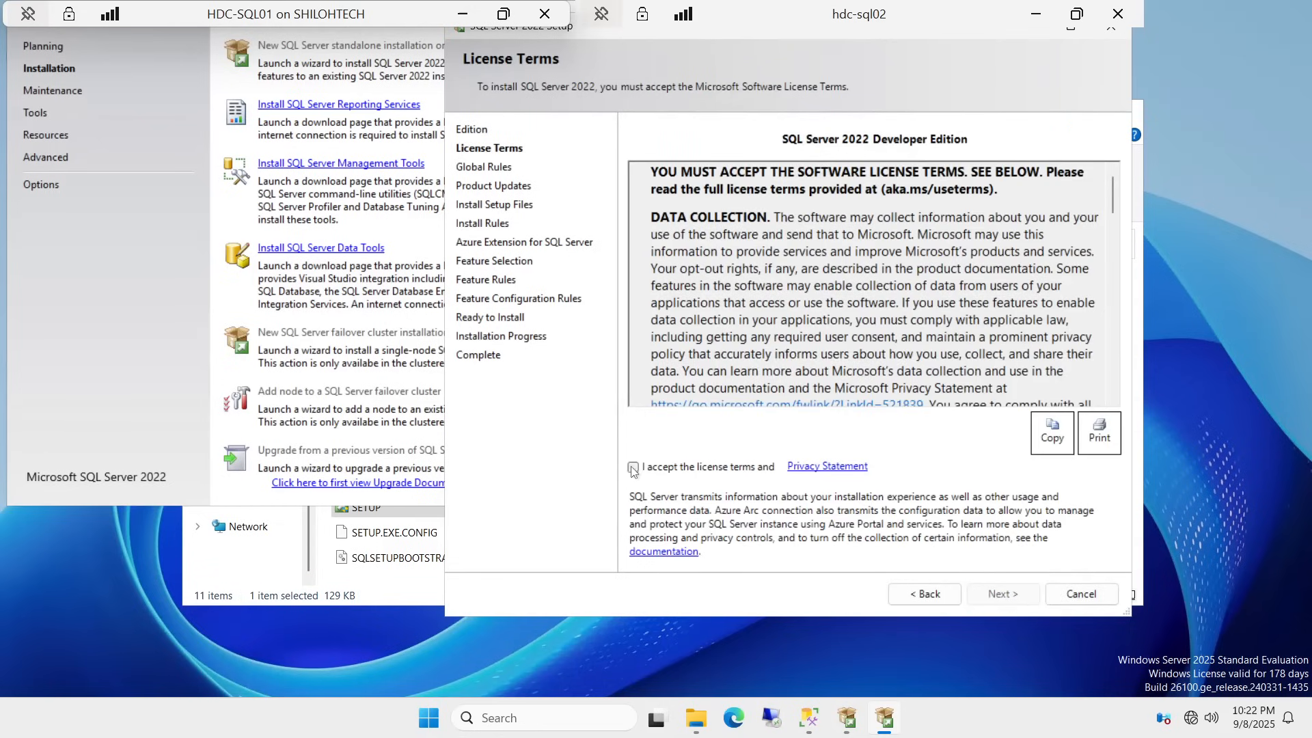
left_click(634, 468)
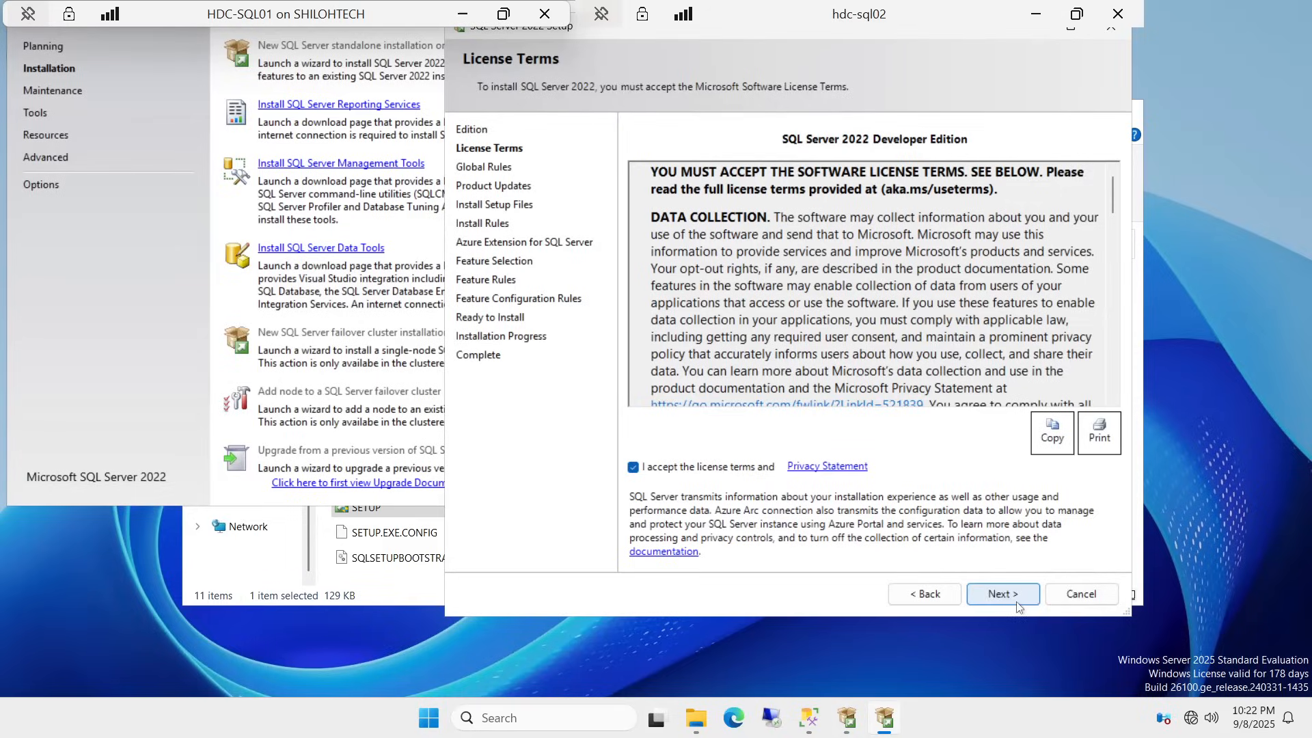
left_click(999, 594)
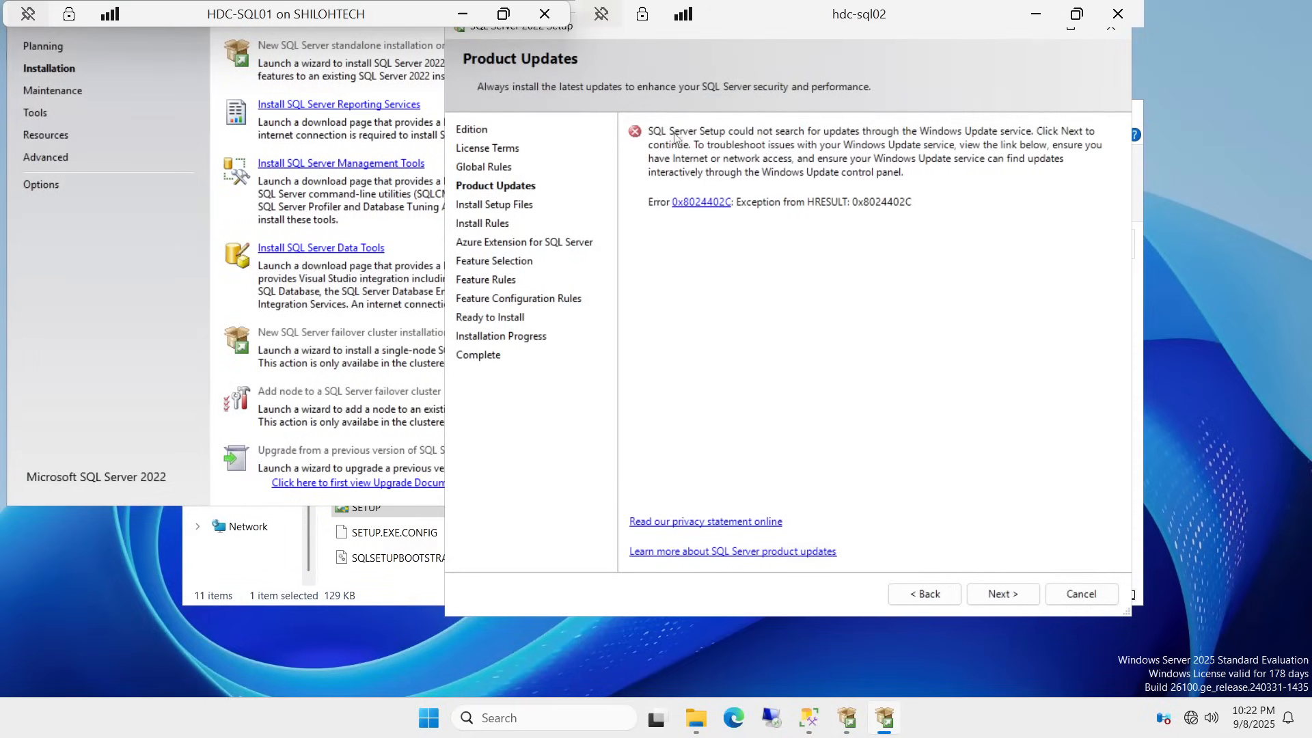
Step: Skip the failed update check and leave the Azure extension for SQL Server unchecked
left_click(1001, 594)
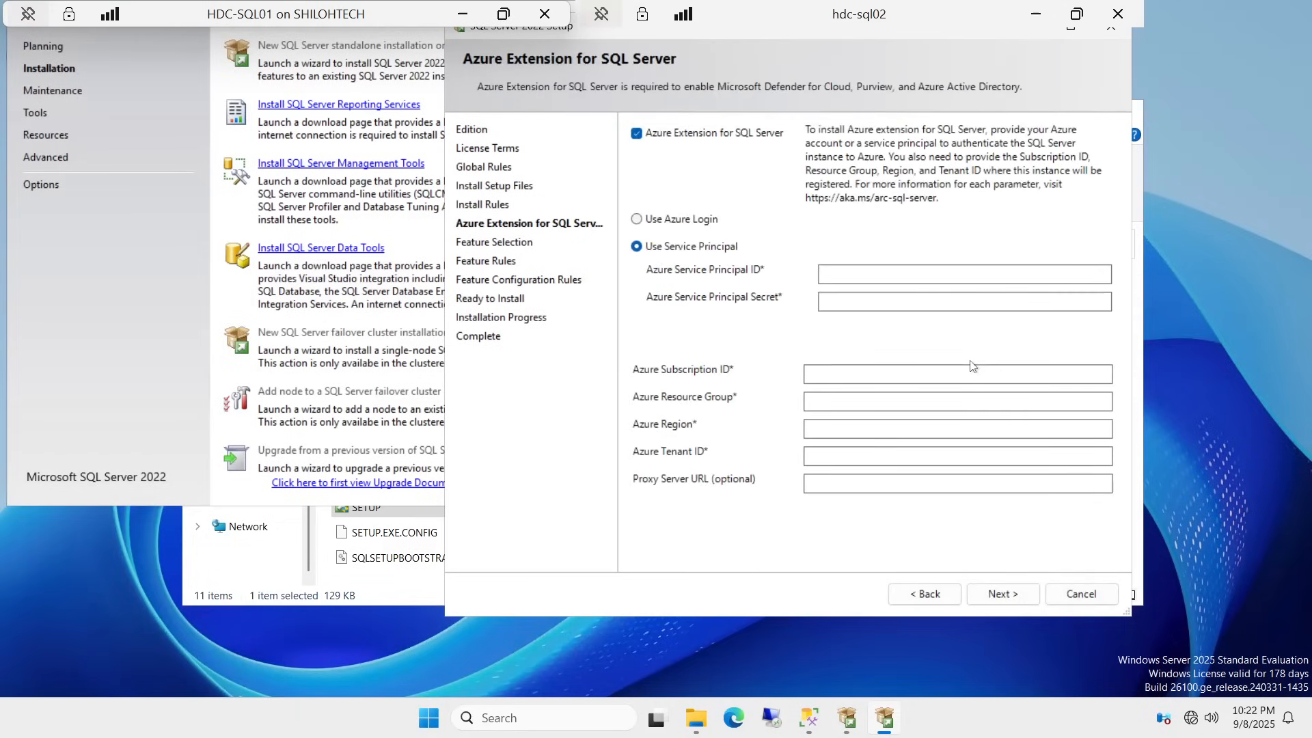
left_click(637, 136)
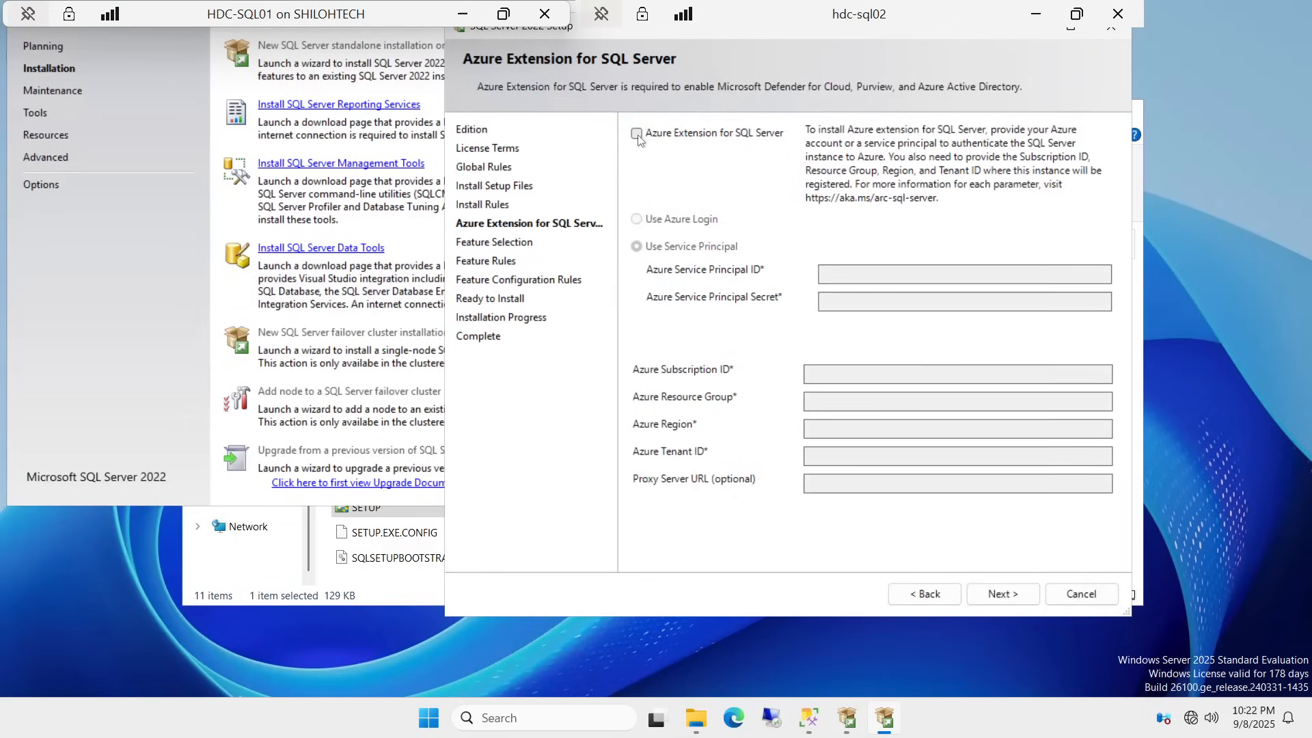
left_click(924, 593)
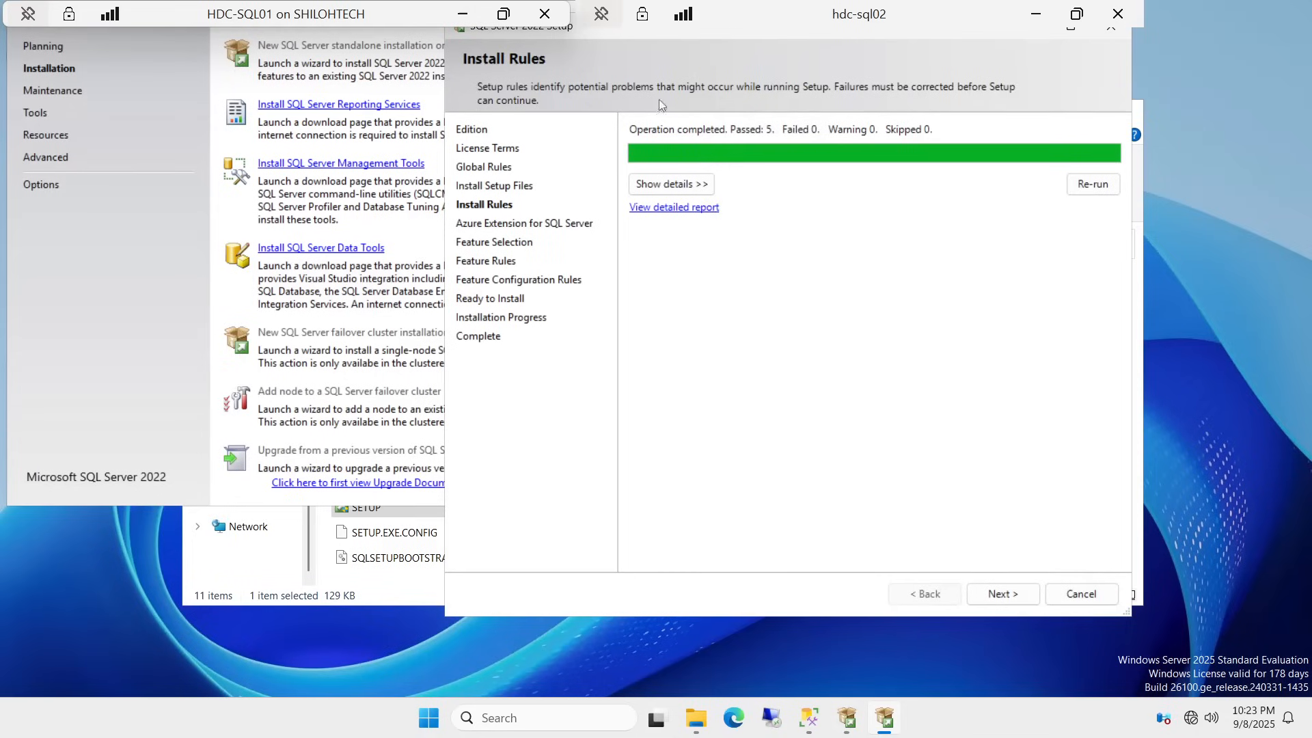
left_click(1002, 589)
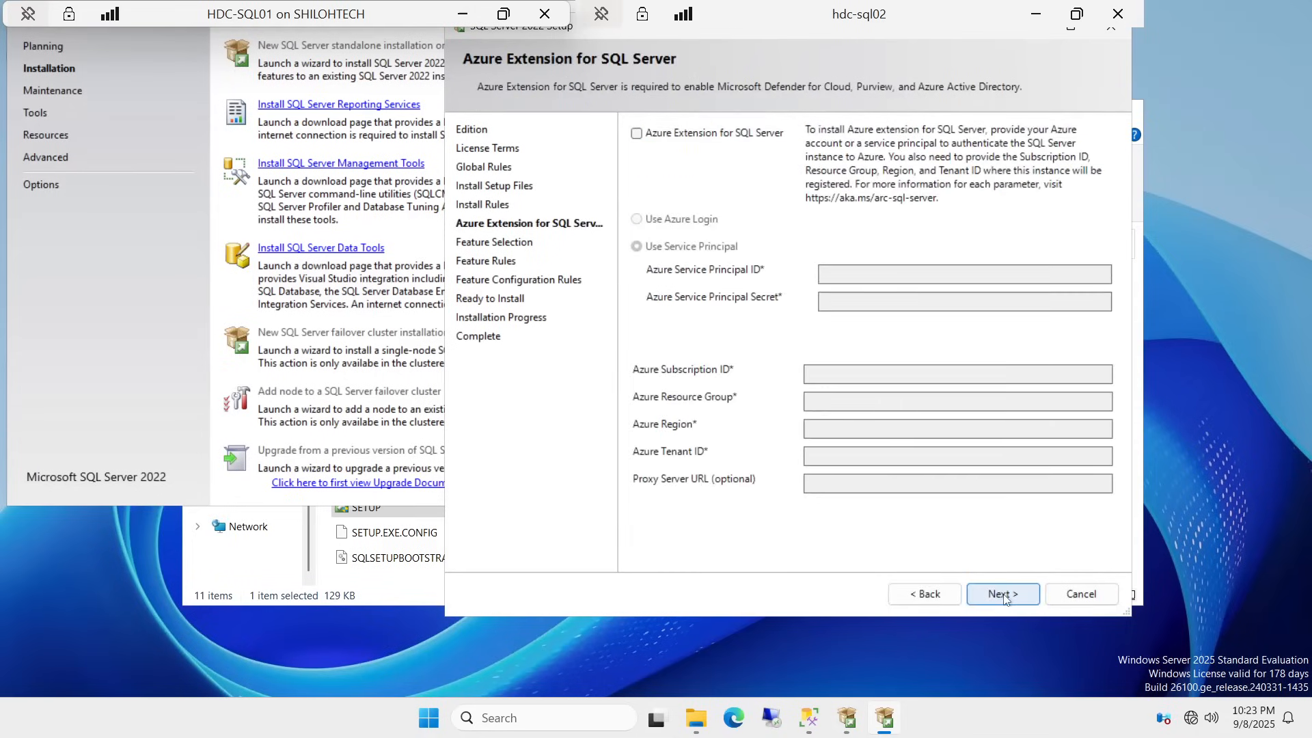
left_click(1003, 596)
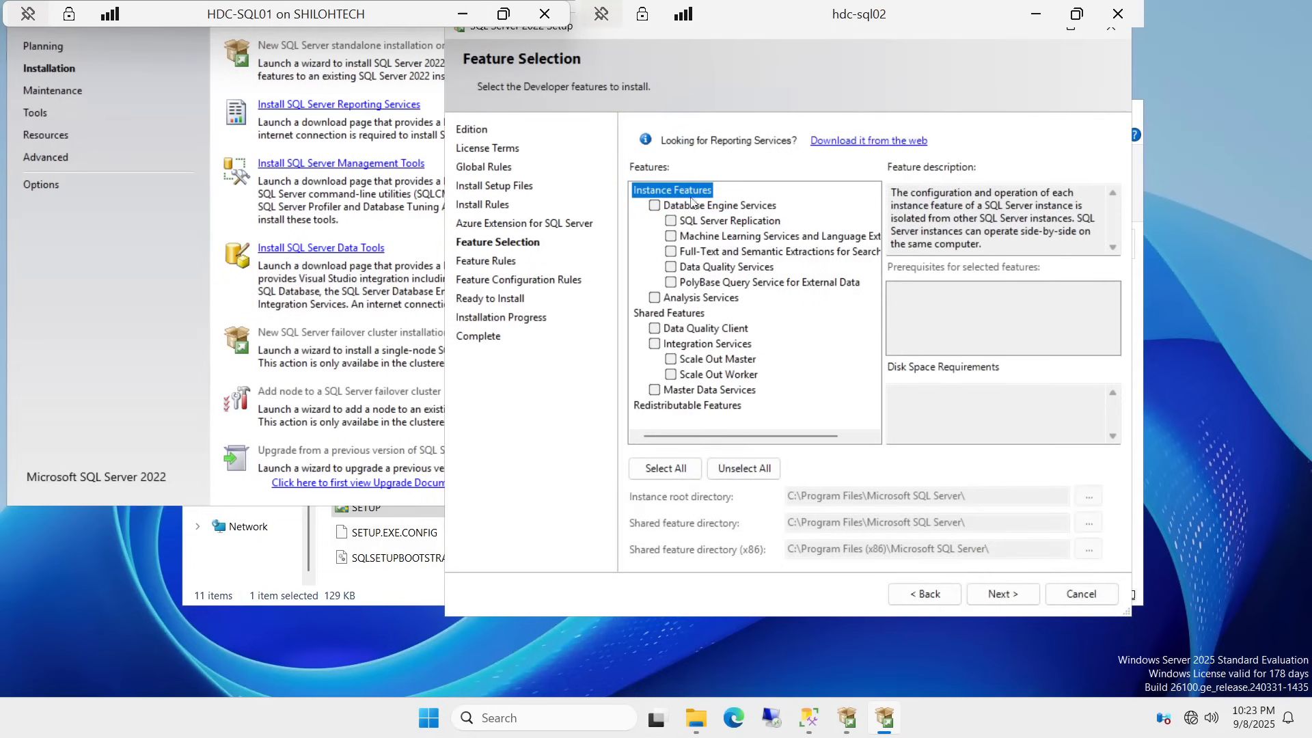
Step: Select Database Engine Services and set the instance root directory to C:\SQL INSTALL
left_click(654, 205)
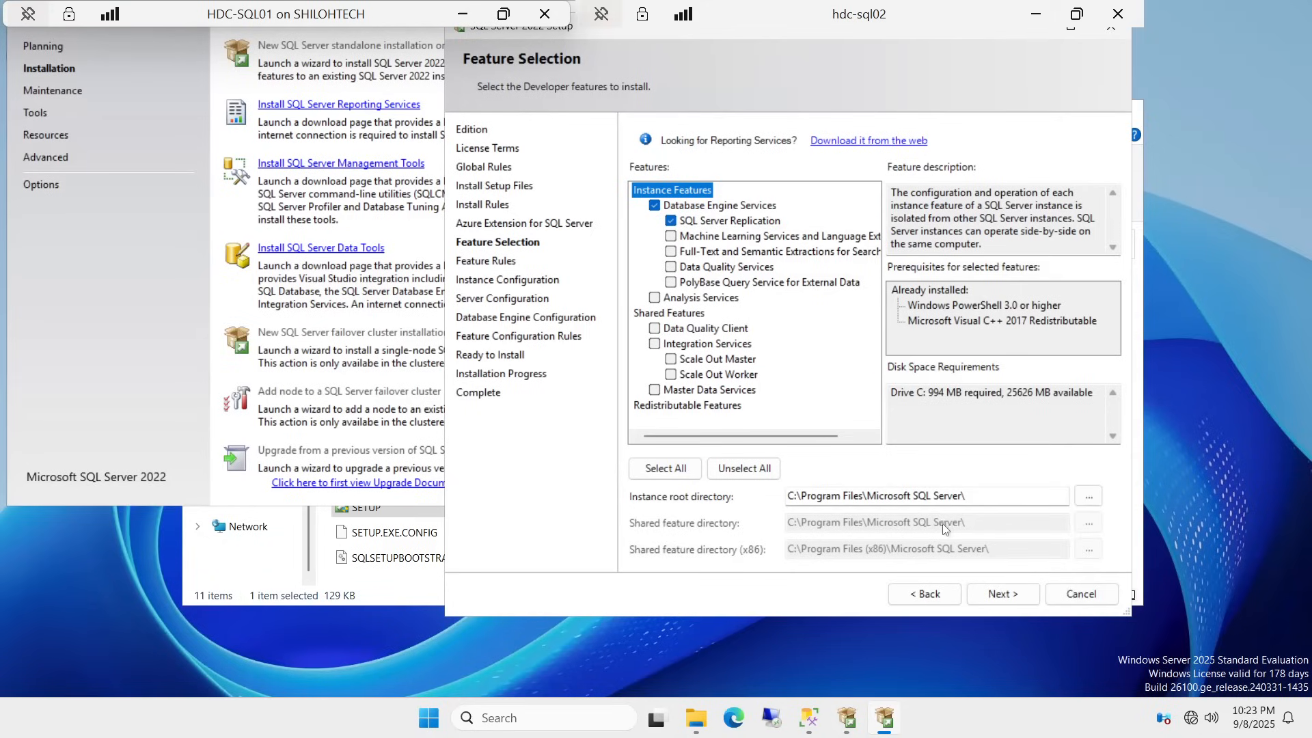
left_click(1088, 496)
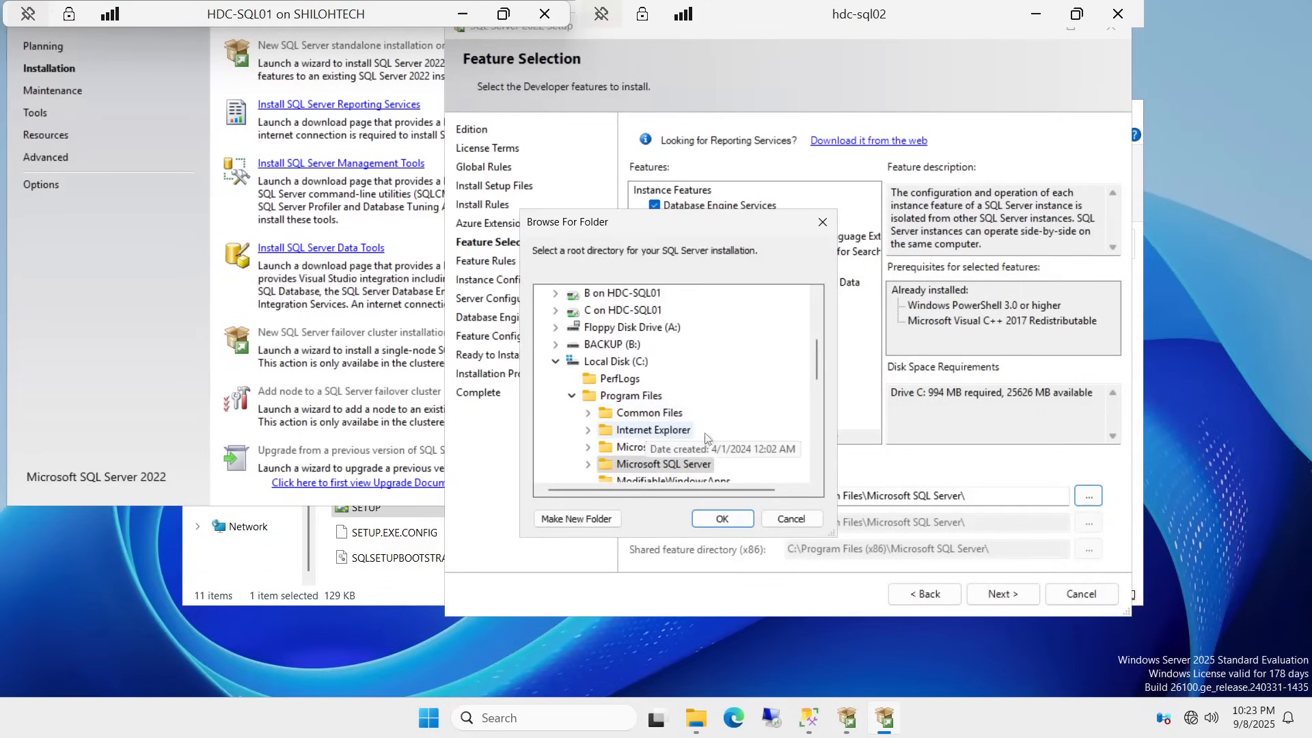
scroll(683, 417, "down", 7)
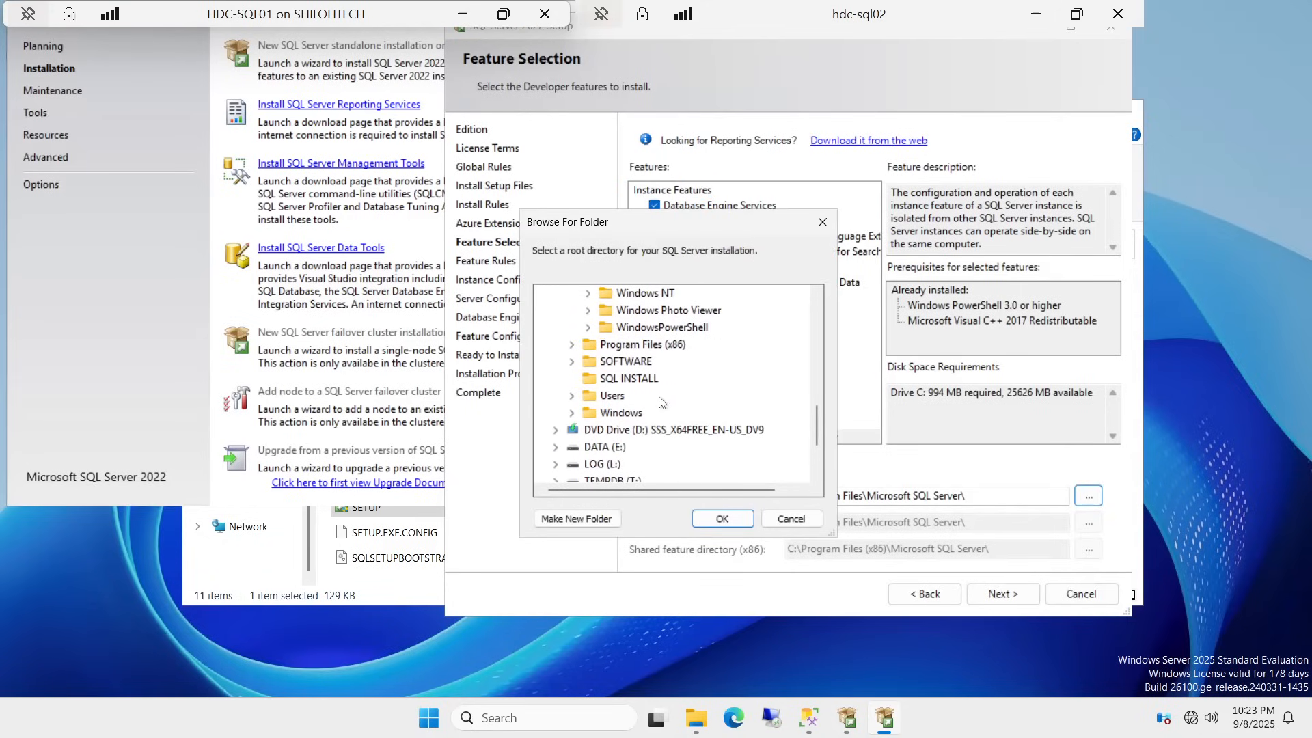
scroll(637, 449, "down", 1)
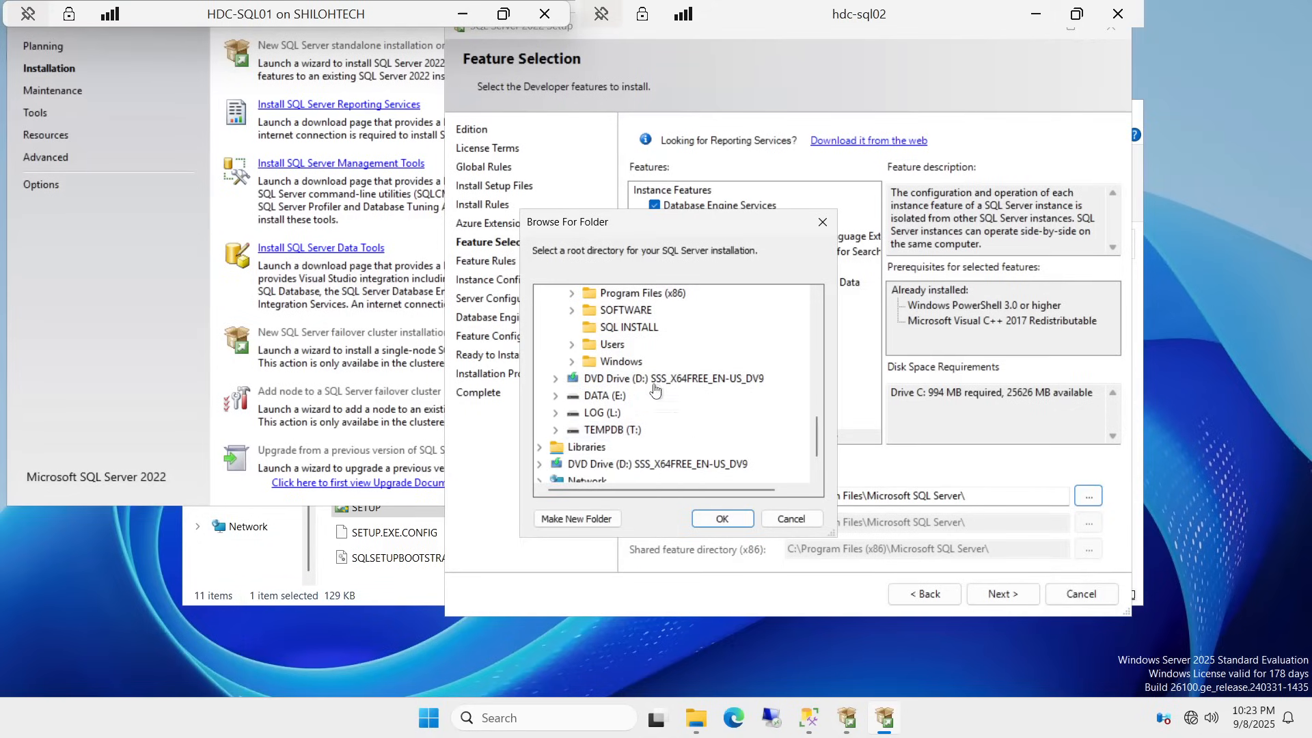
scroll(642, 413, "up", 2)
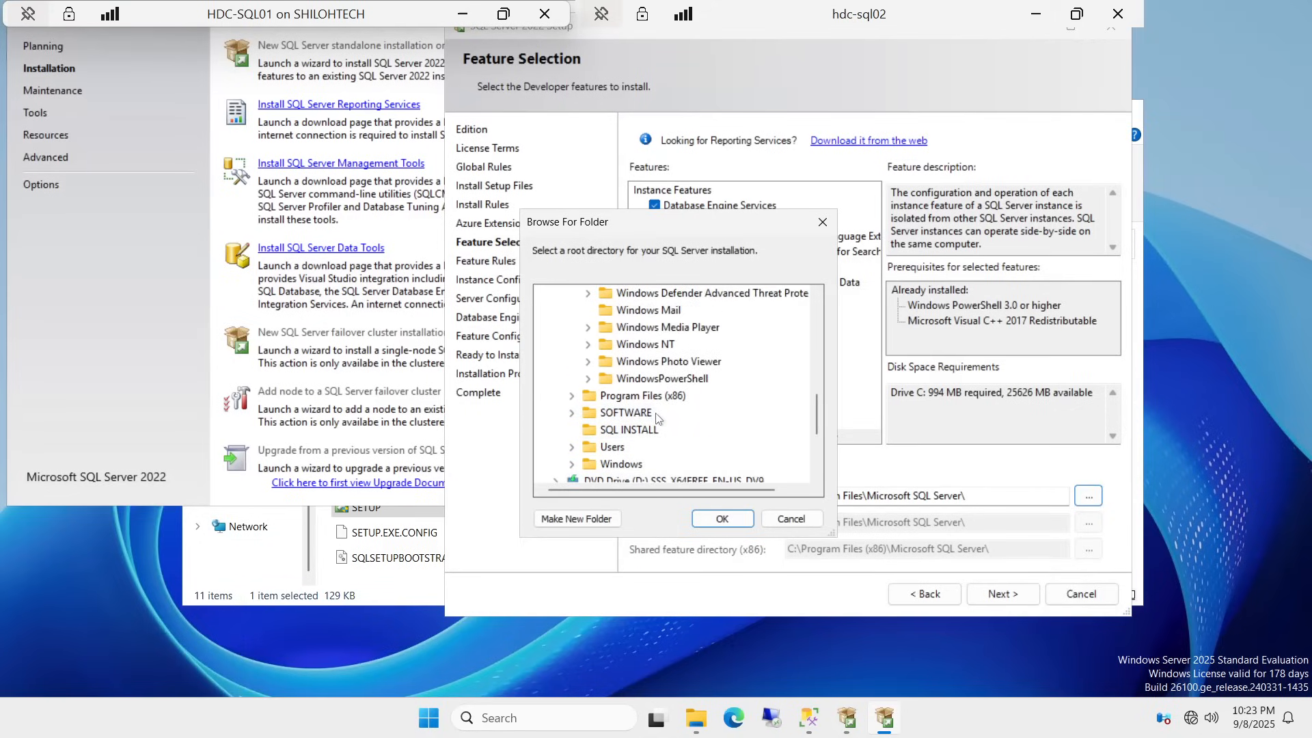
left_click(630, 430)
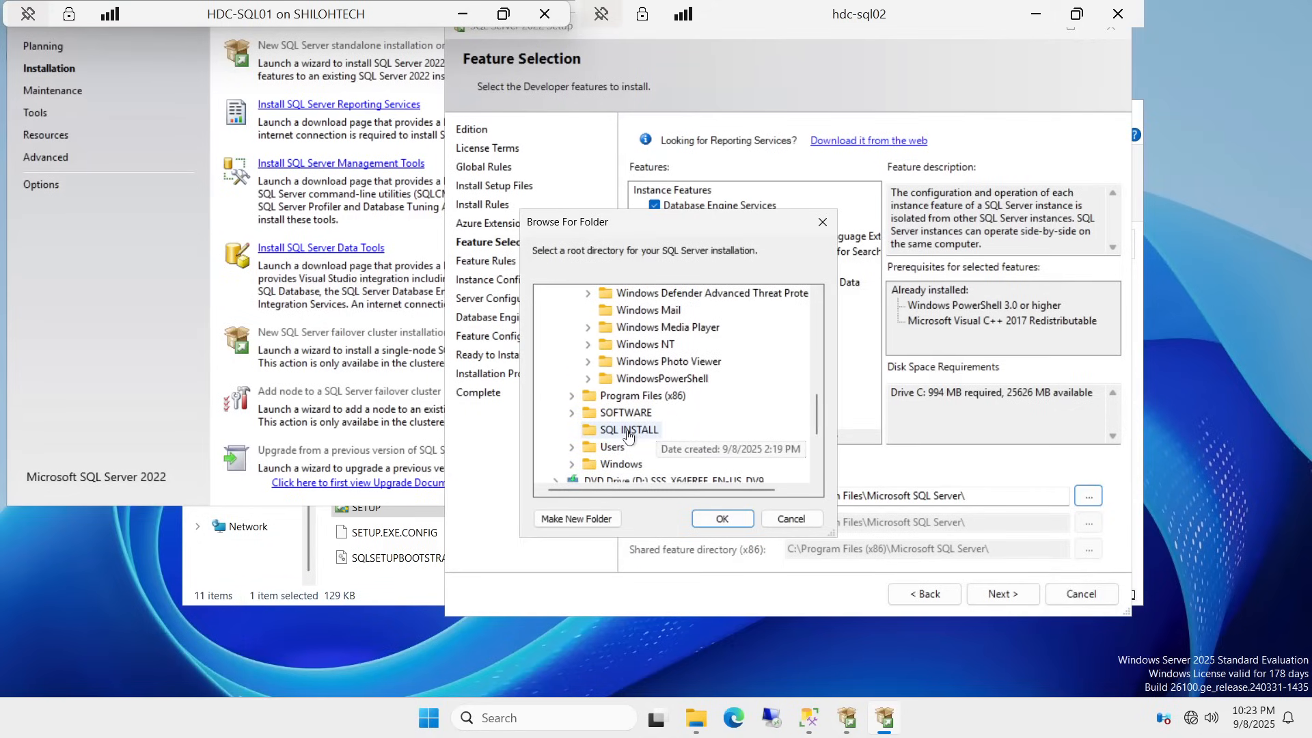
left_click(722, 519)
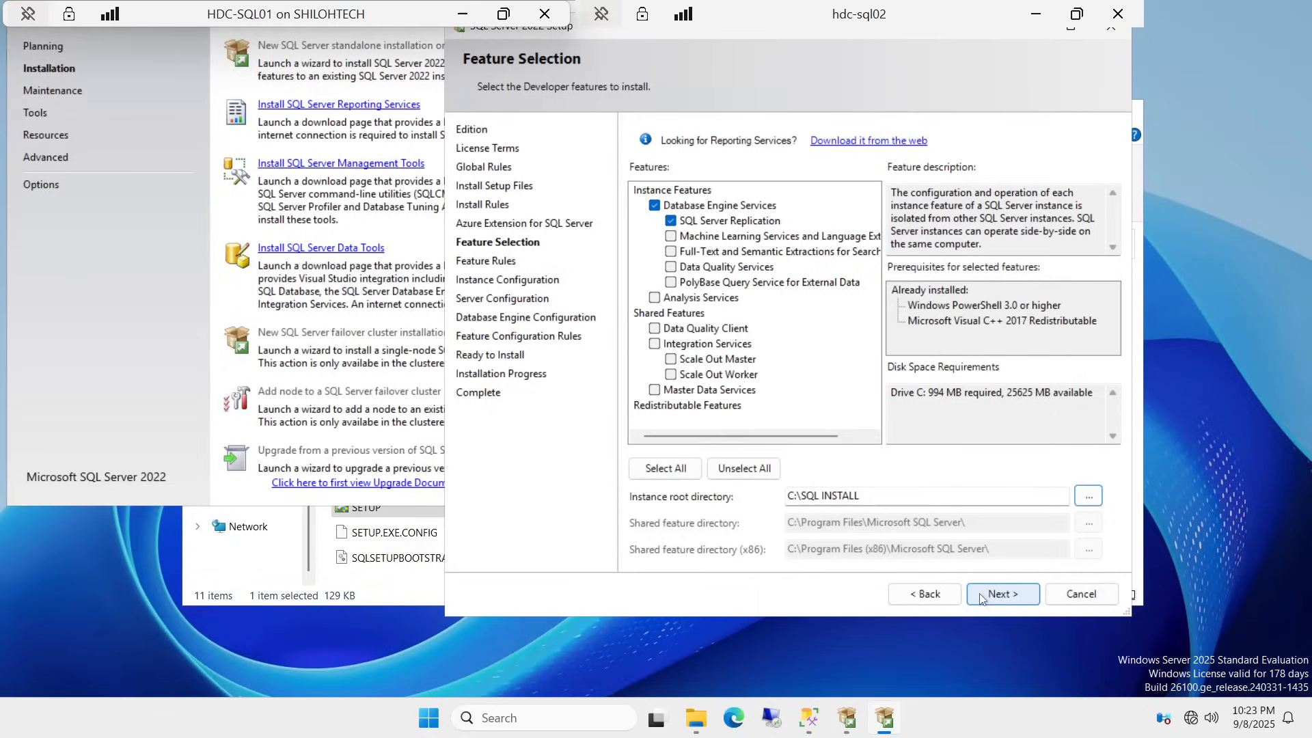
left_click(1001, 592)
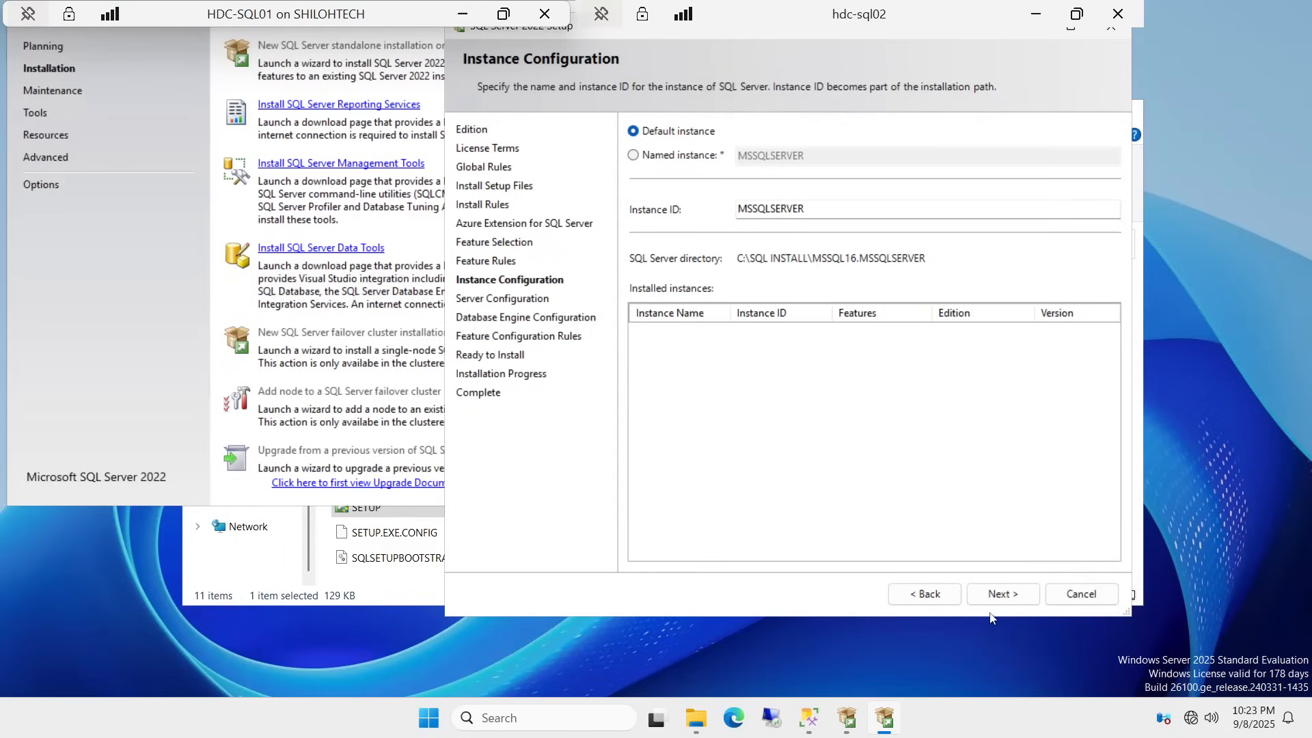
Step: Keep the default instance MSSQLSERVER and set SQL Server Agent startup to Automatic
left_click(1002, 596)
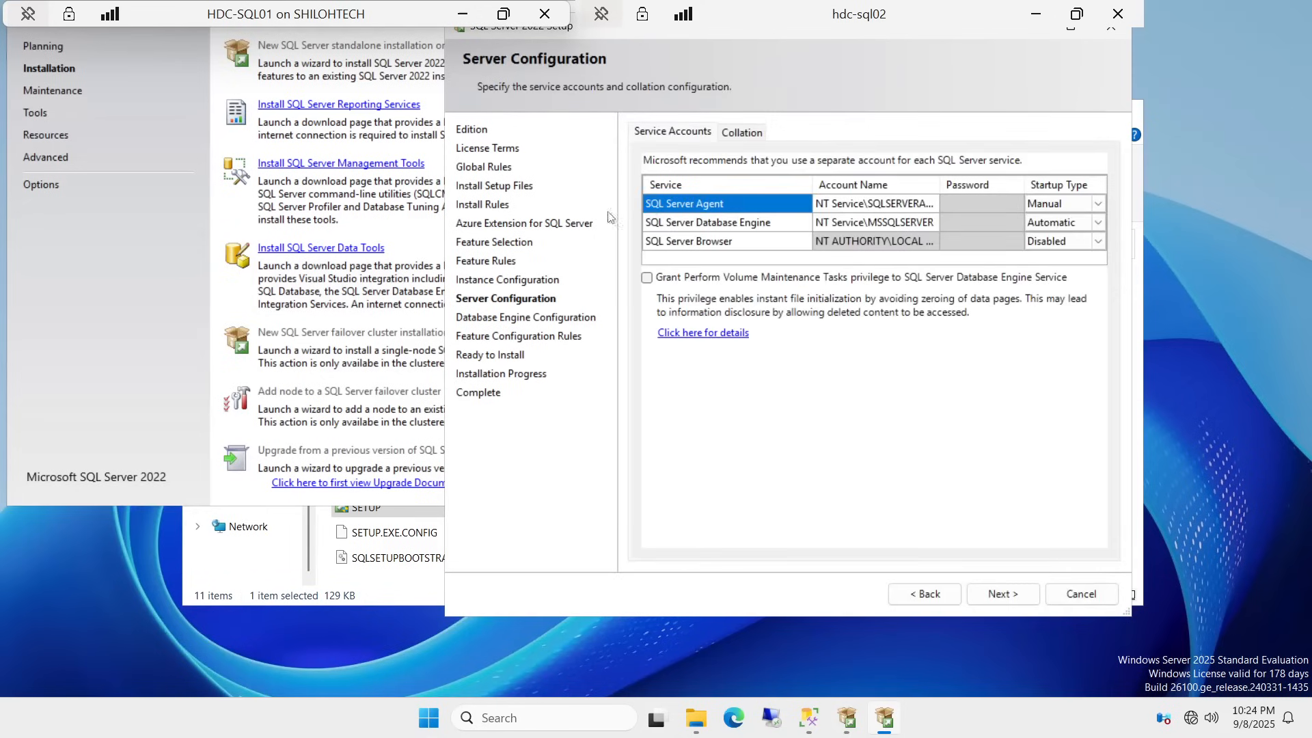
left_click(1099, 204)
left_click(1064, 222)
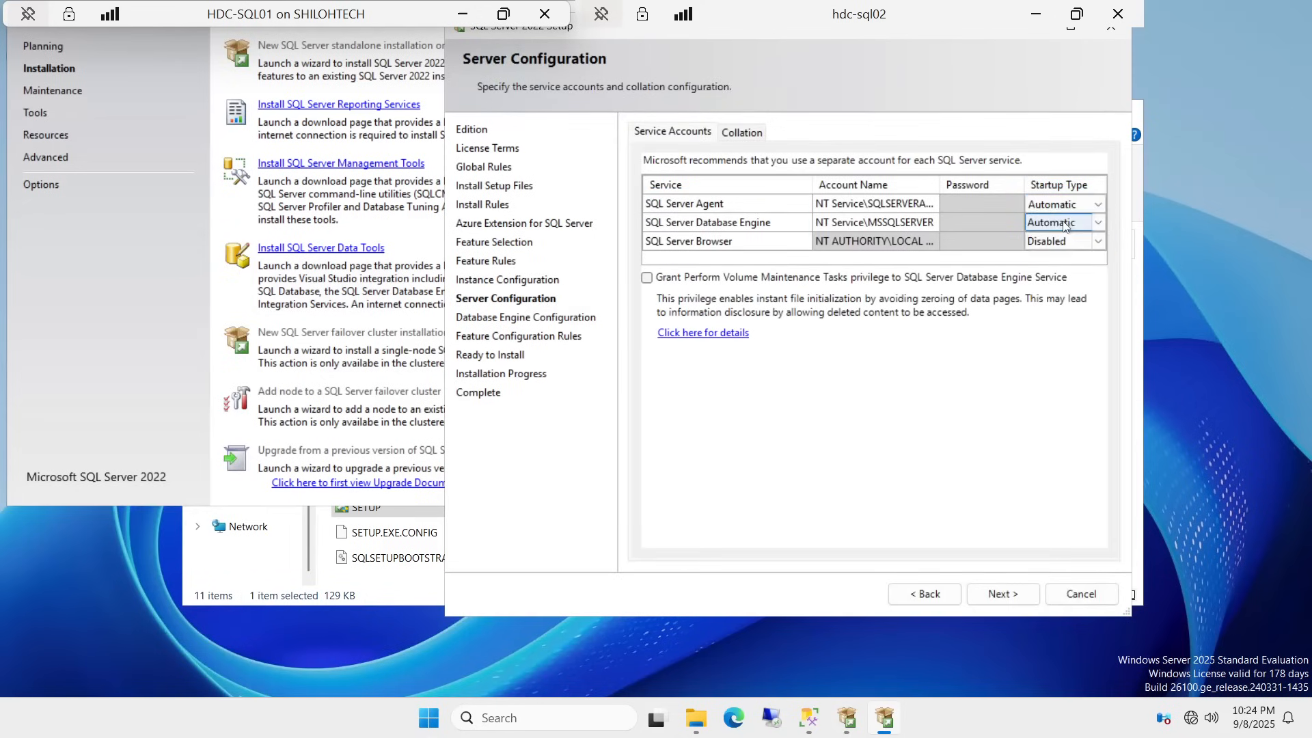
left_click(752, 137)
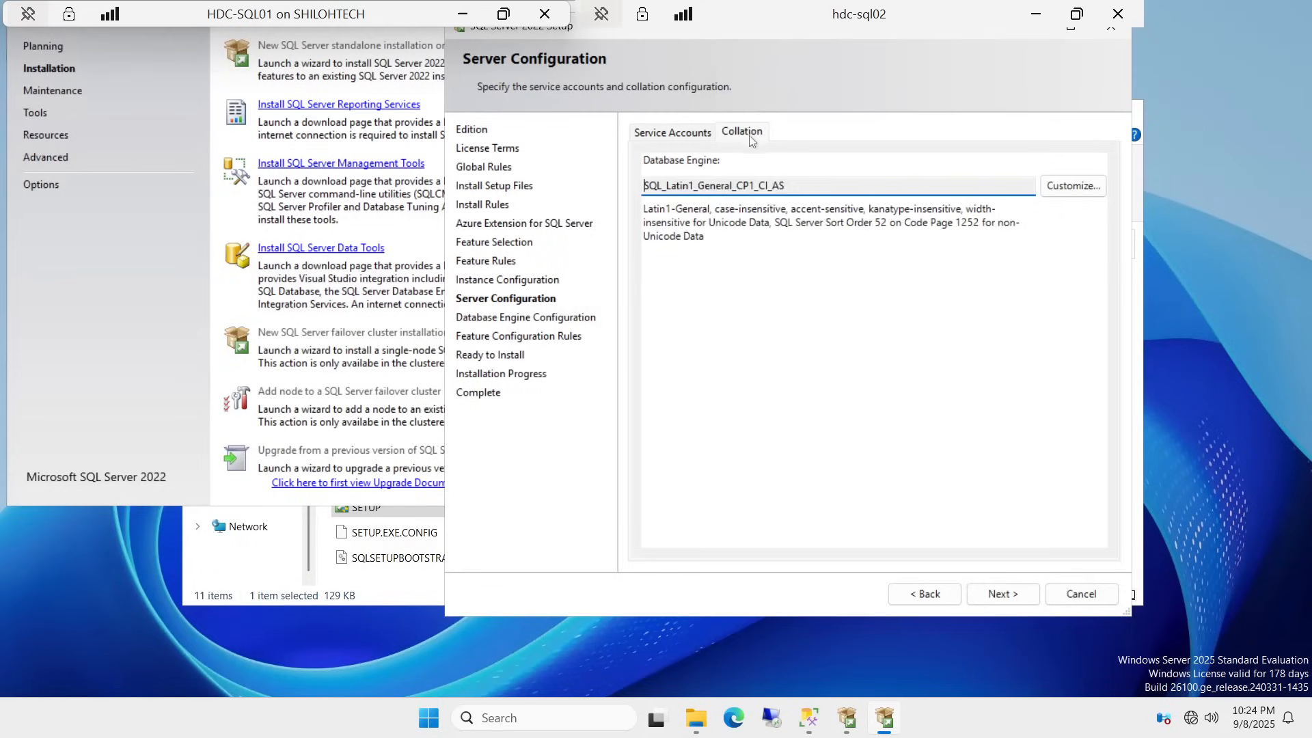
left_click(688, 137)
Step: Assign the HDC-SQL02 domain service account to SQL Server Agent
left_click(821, 203)
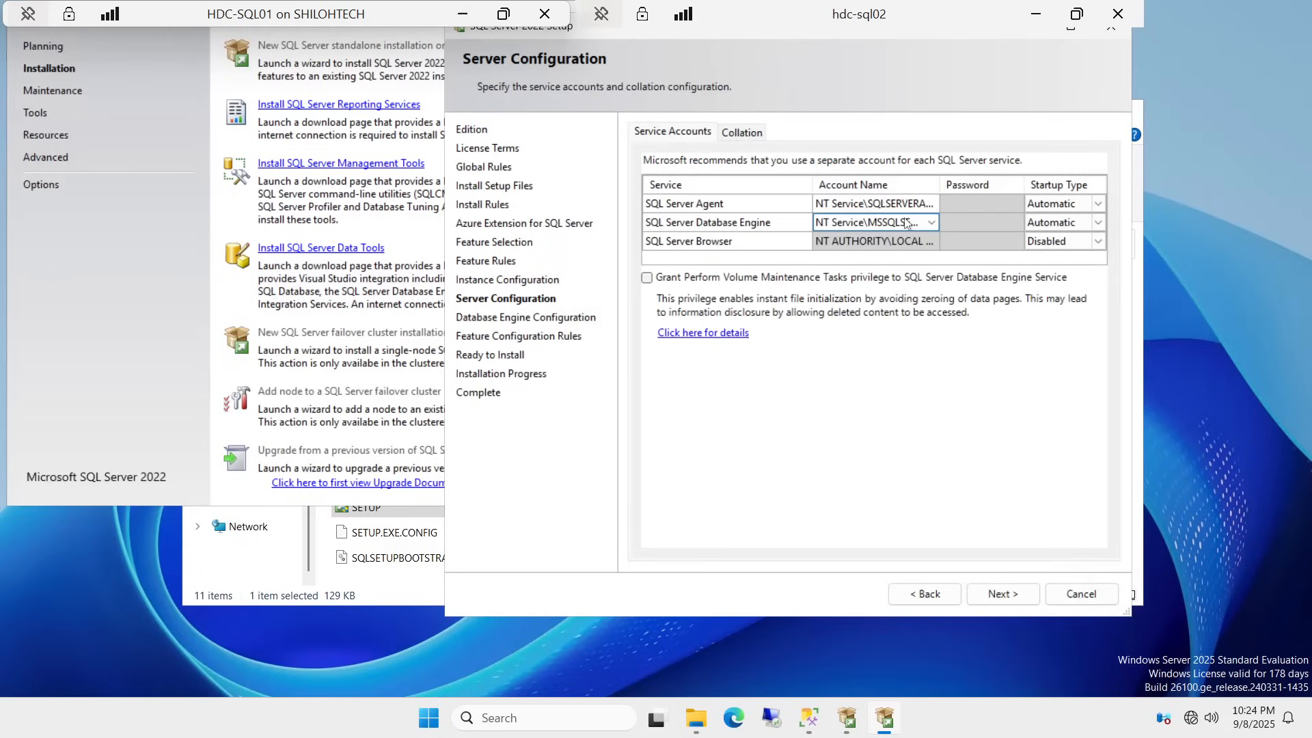
left_click(936, 220)
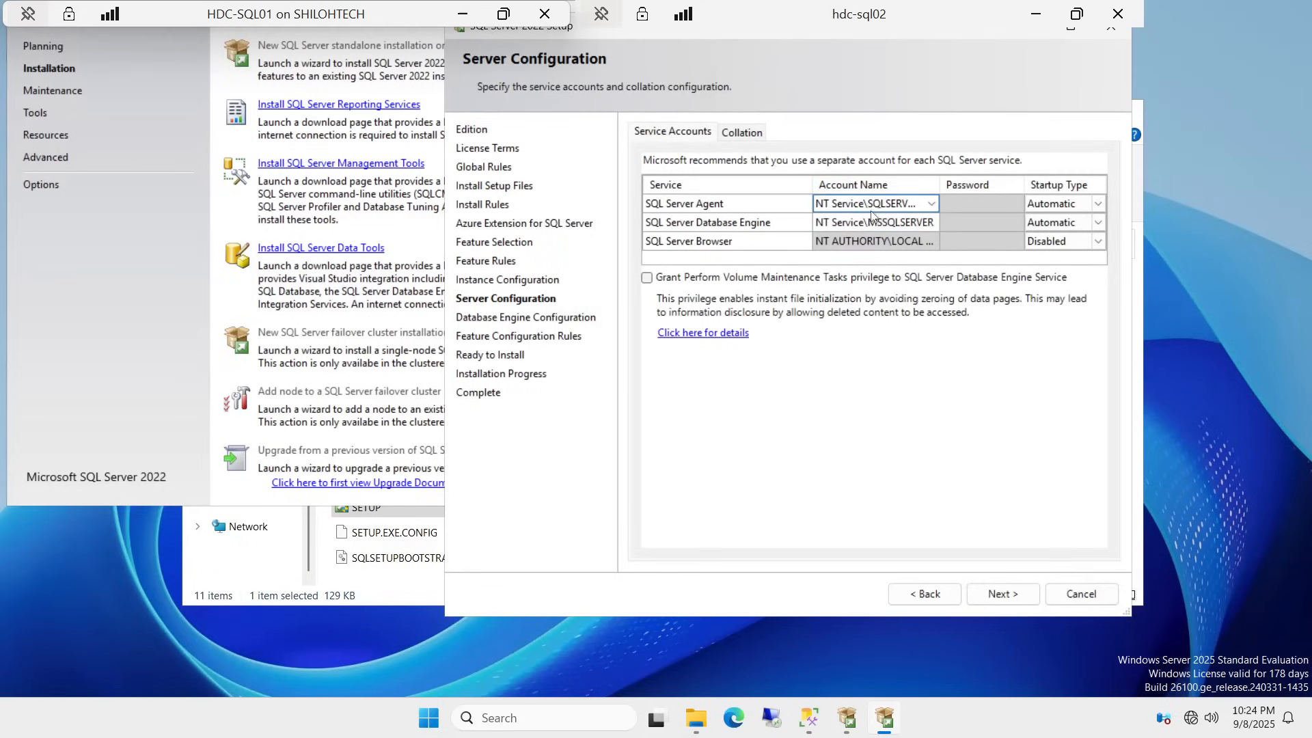
left_click(936, 209)
left_click(933, 204)
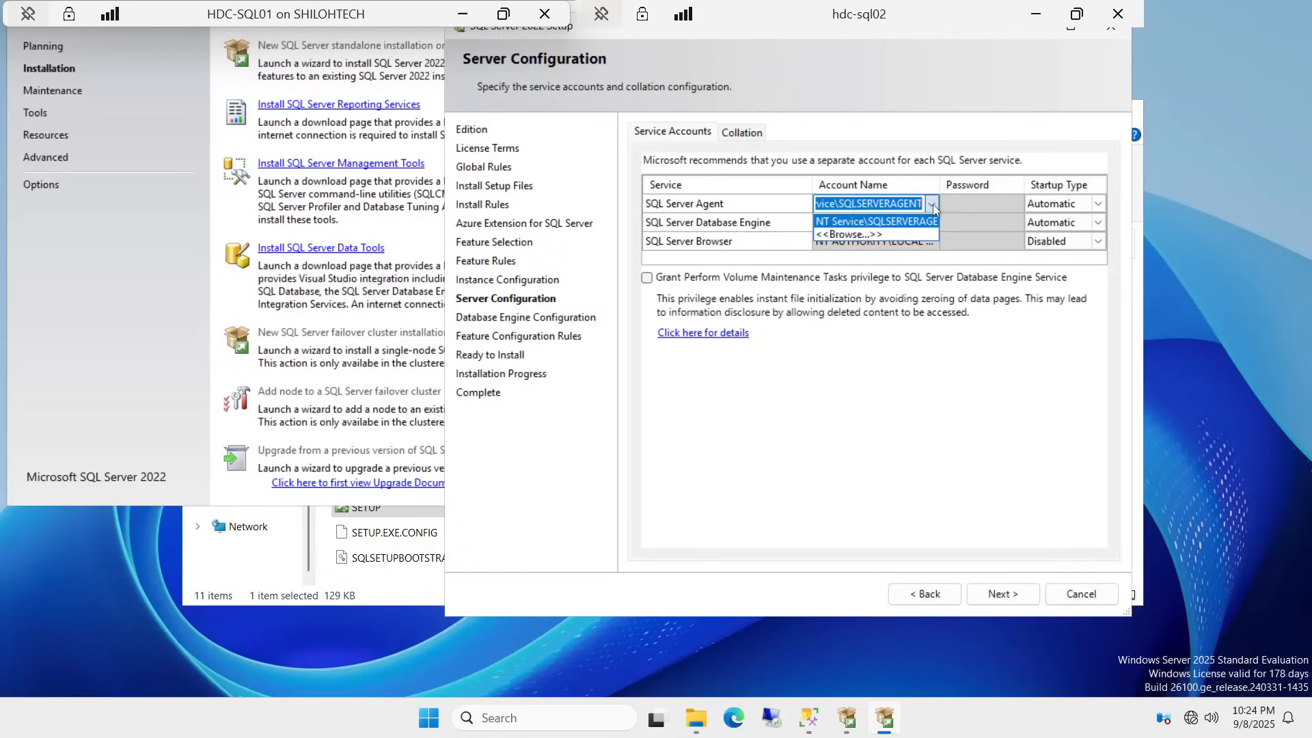
left_click(846, 238)
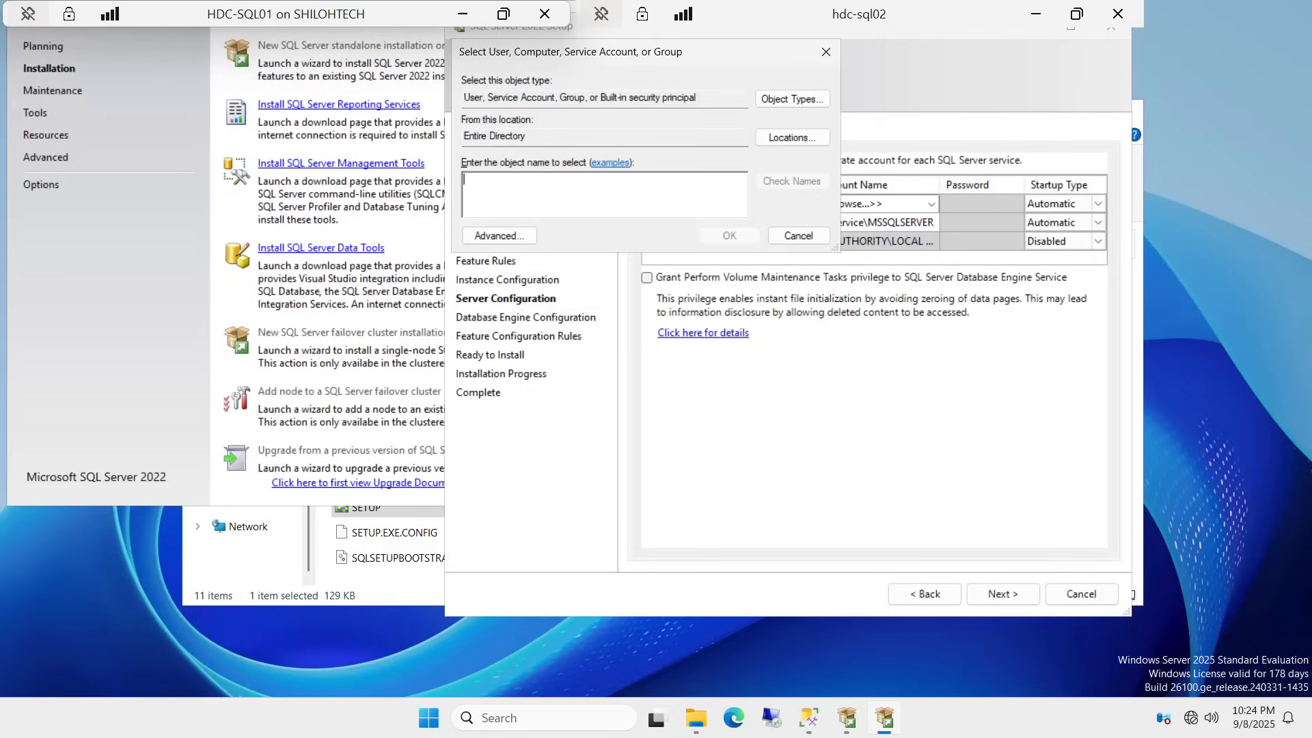
type("svc")
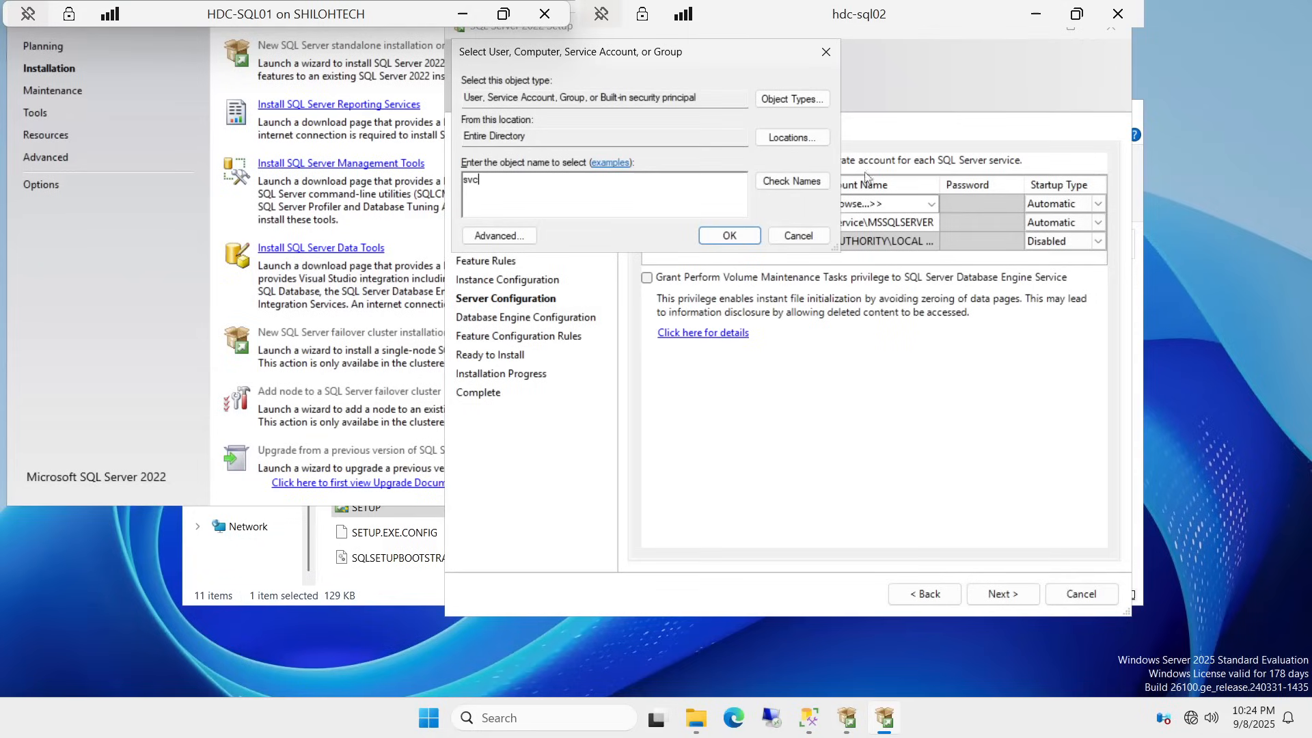
left_click(792, 181)
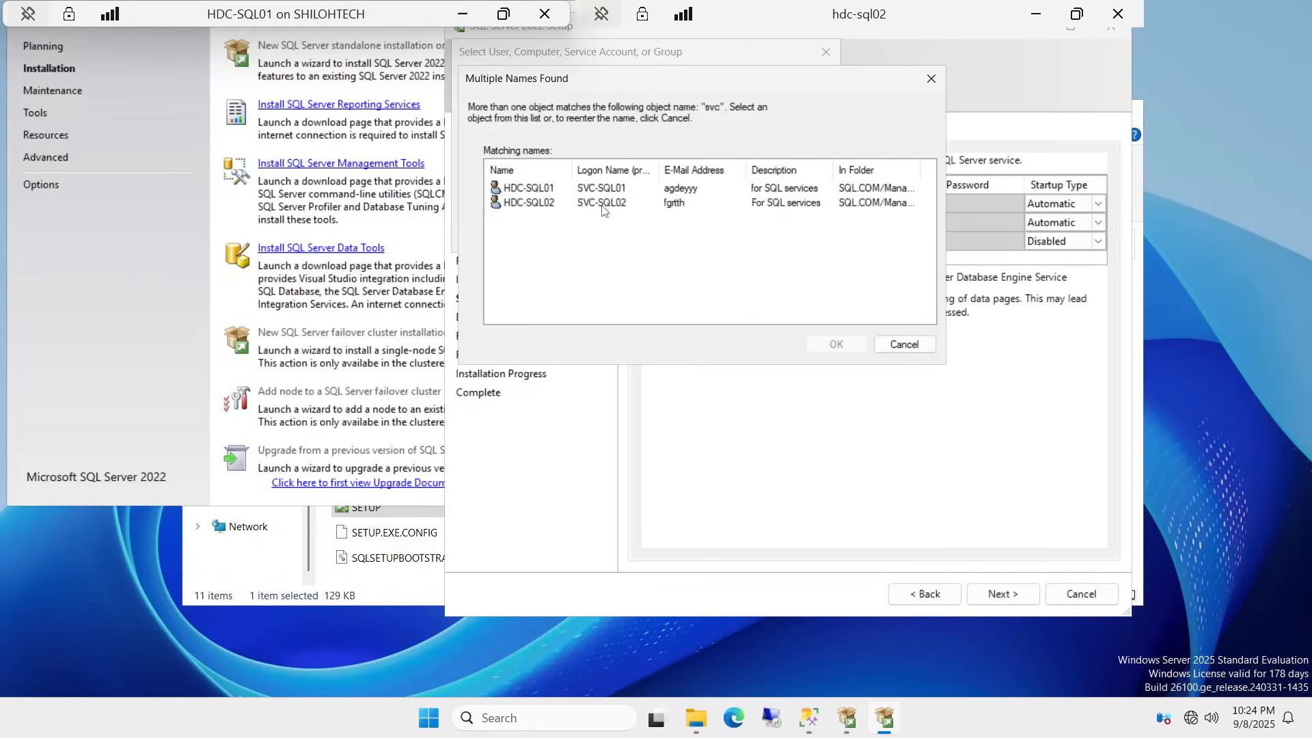
left_click(525, 203)
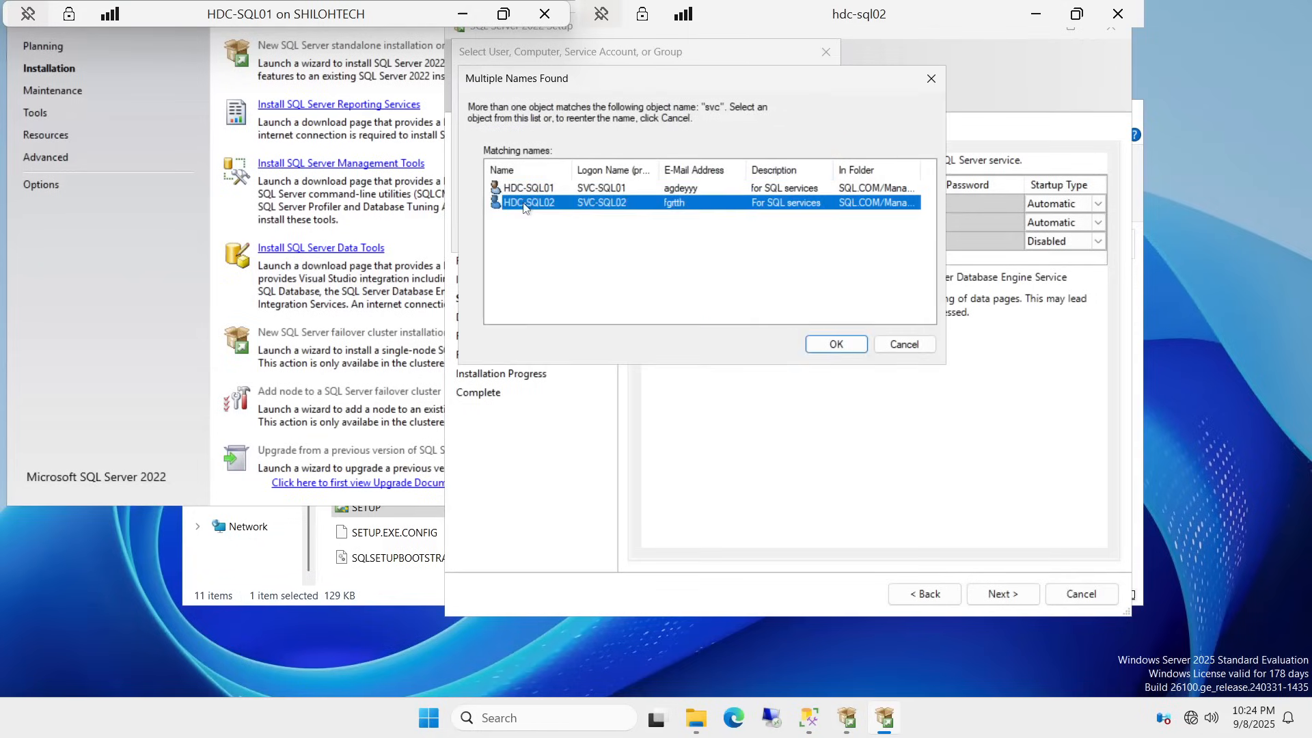
left_click(837, 344)
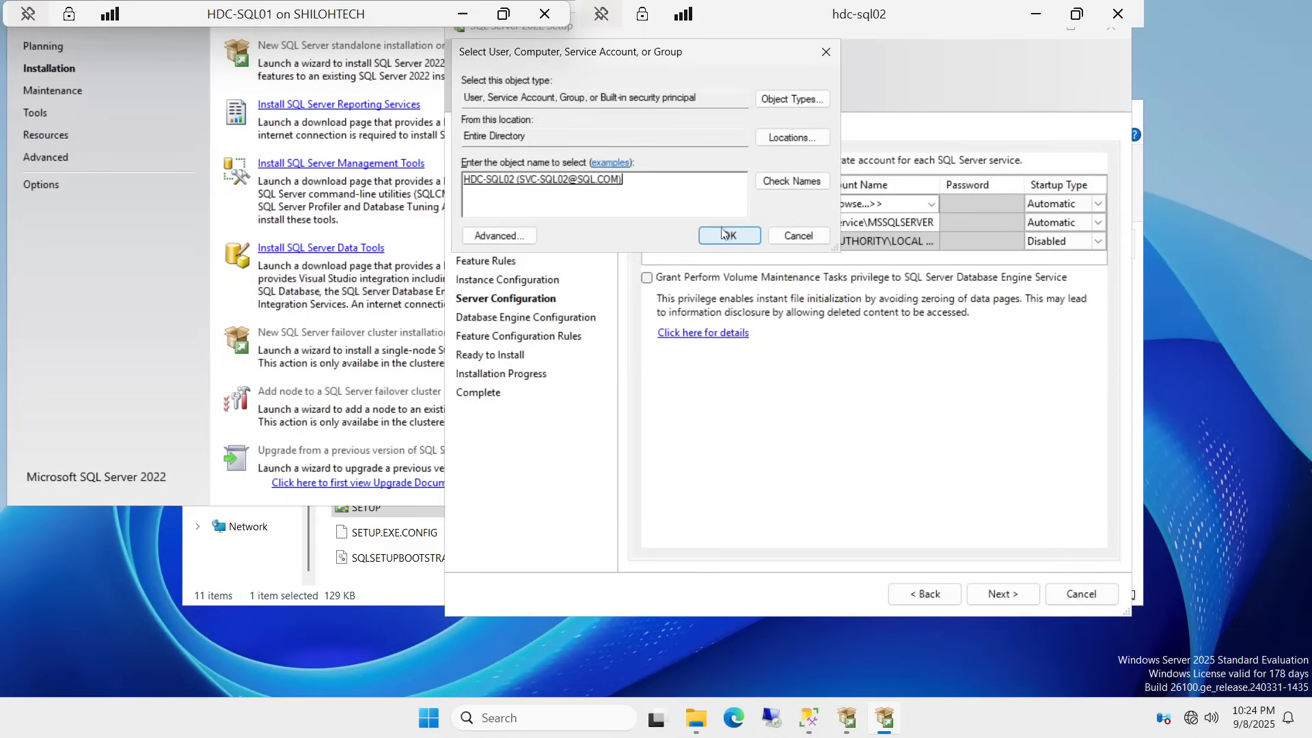
left_click(729, 235)
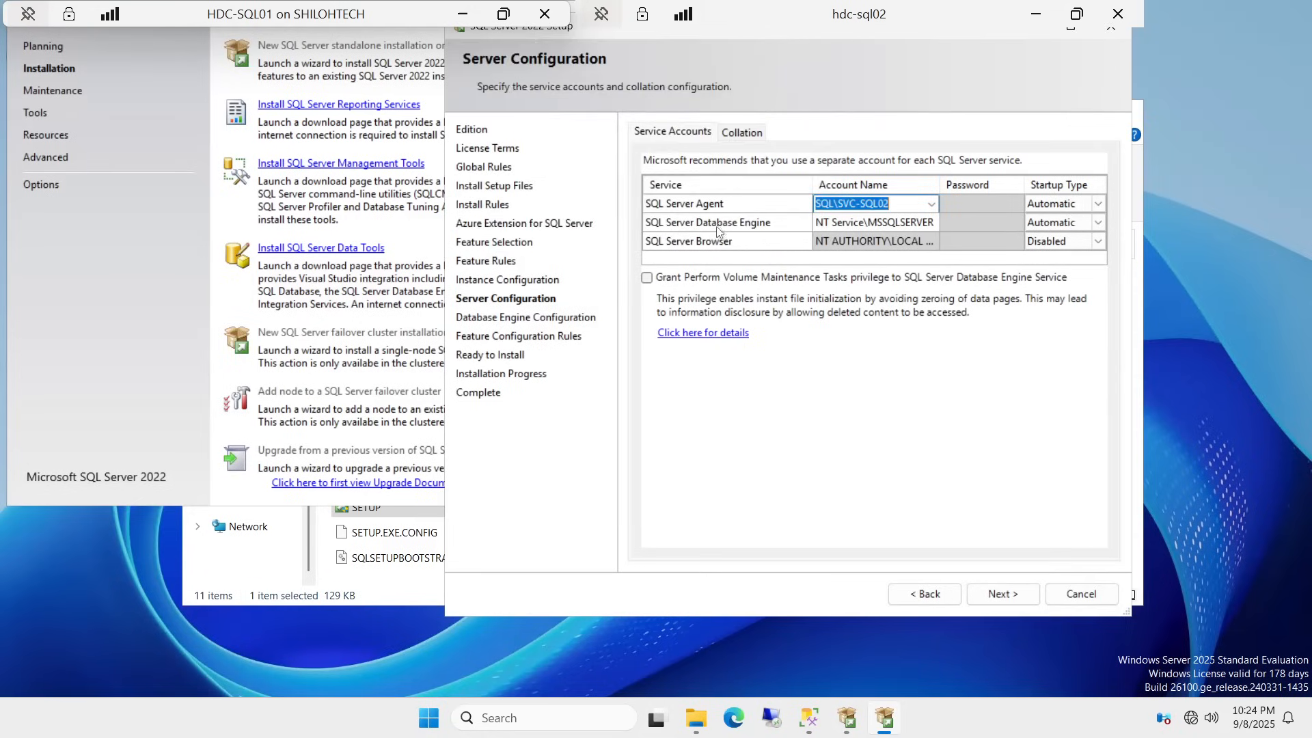
Step: Assign the same HDC-SQL02 service account to the Database Engine
left_click(851, 231)
left_click(905, 229)
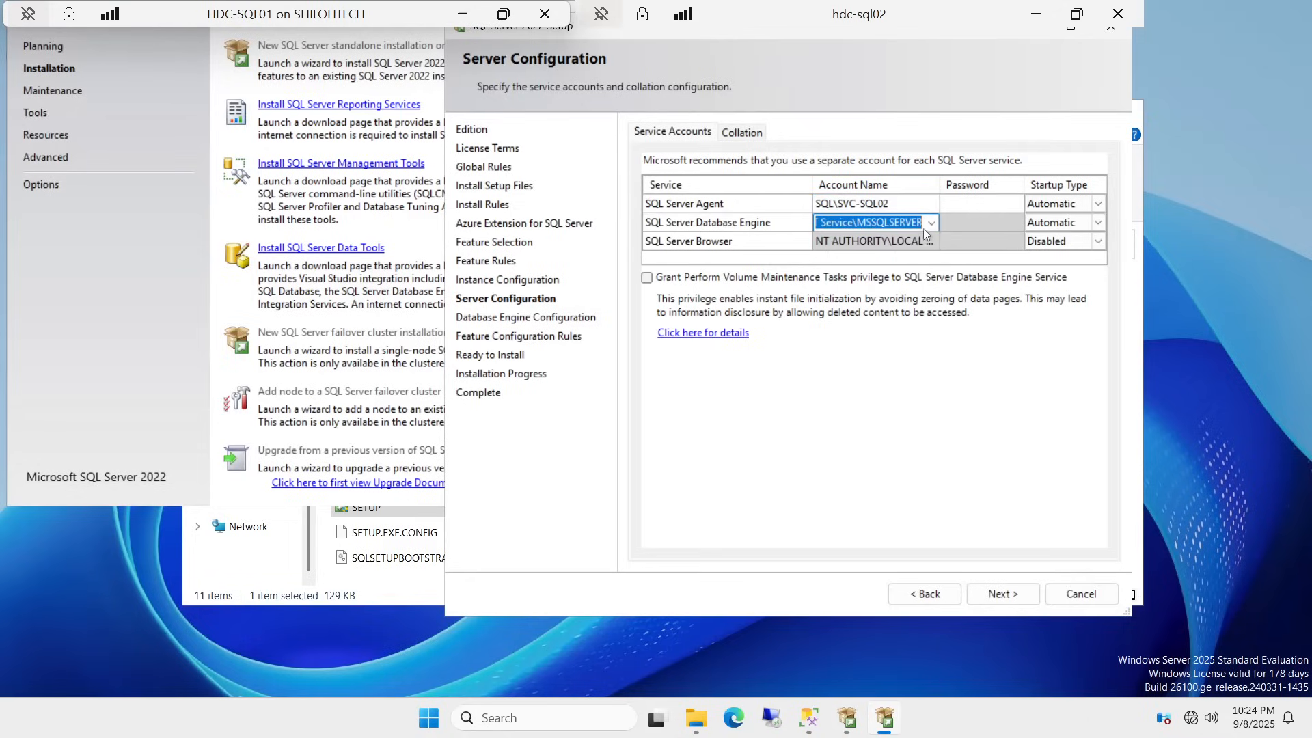
left_click(925, 225)
left_click(849, 257)
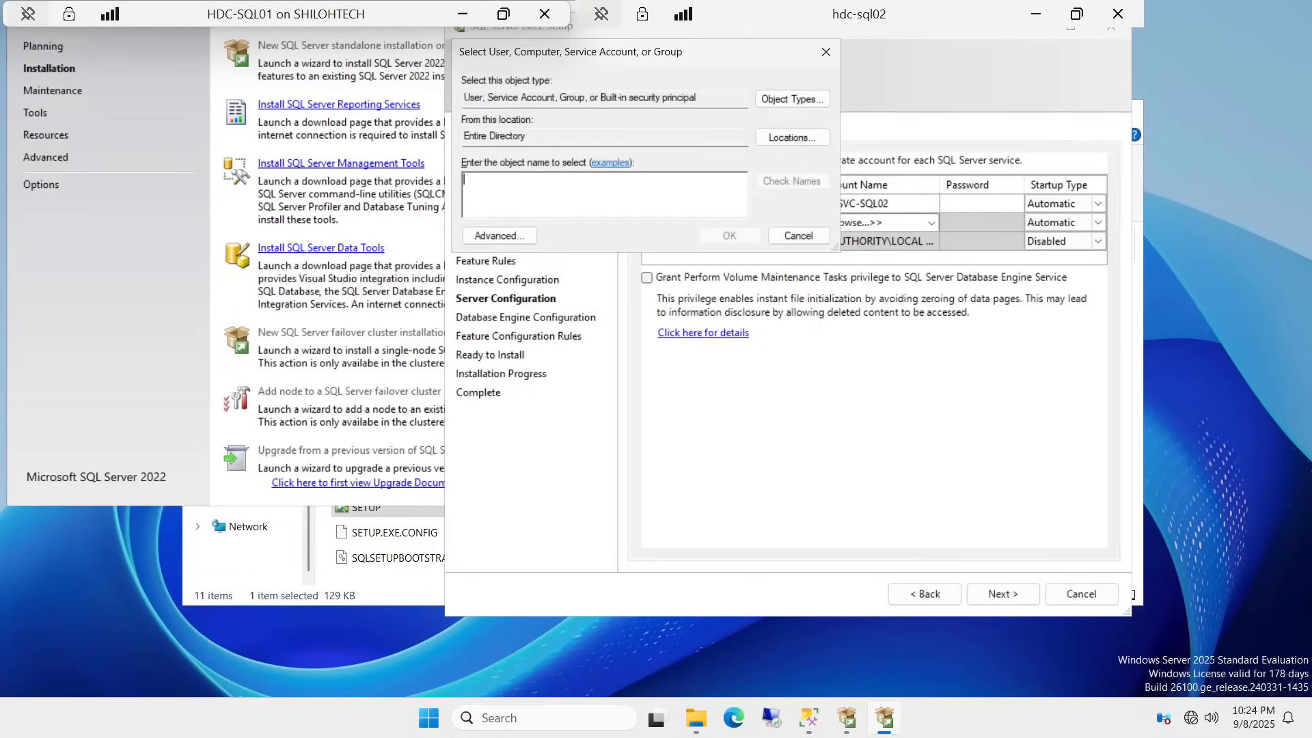
type("svc")
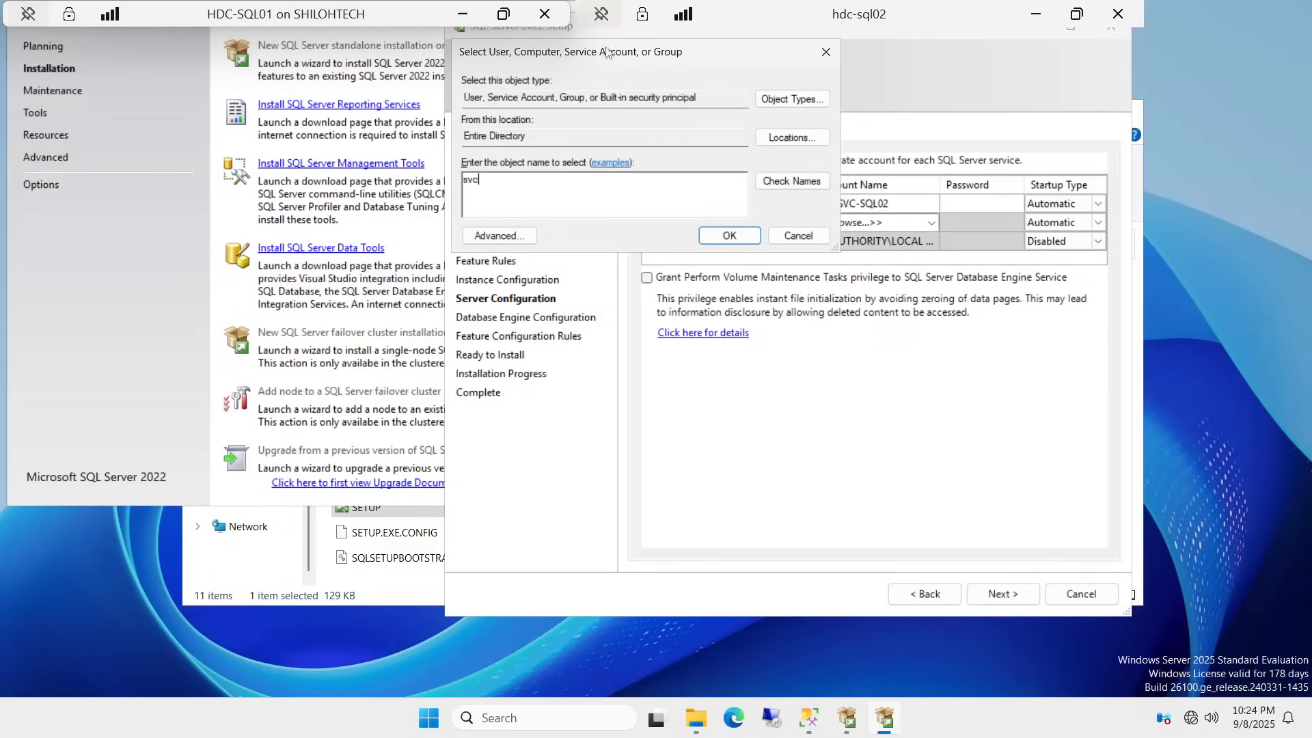
left_click(796, 183)
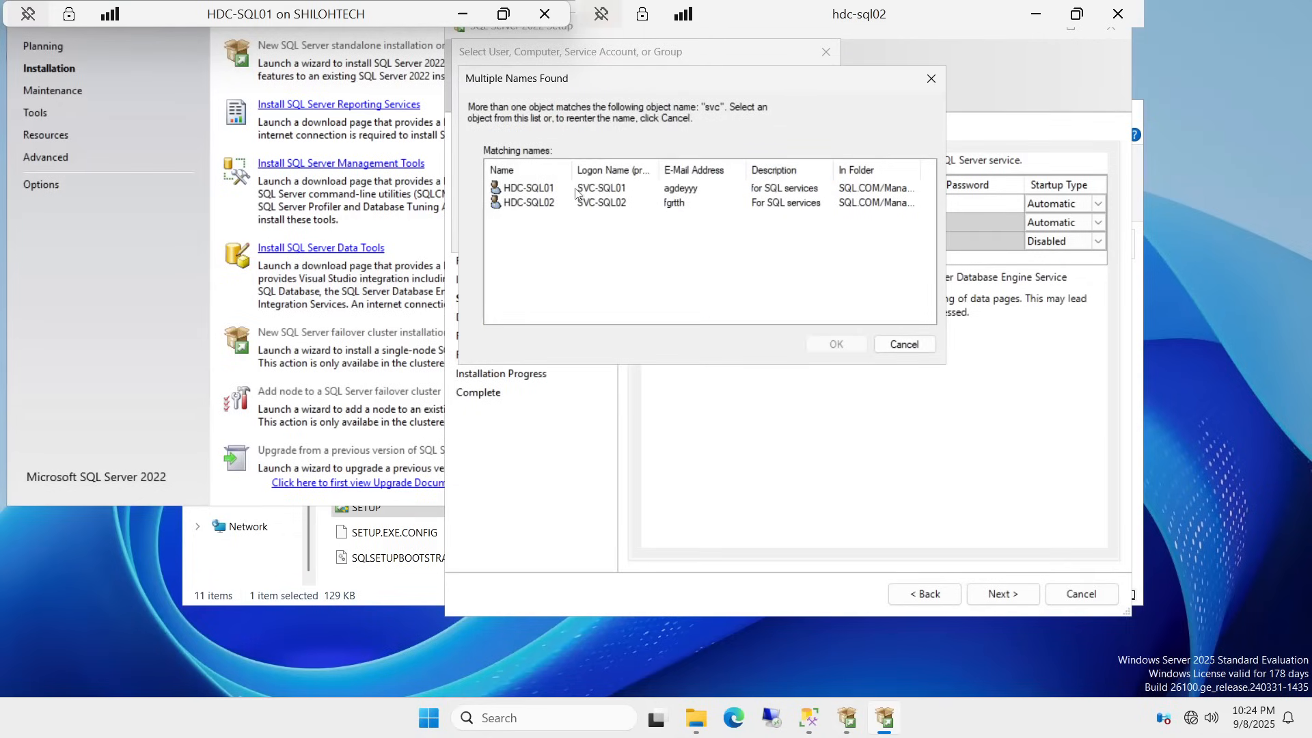
left_click(540, 203)
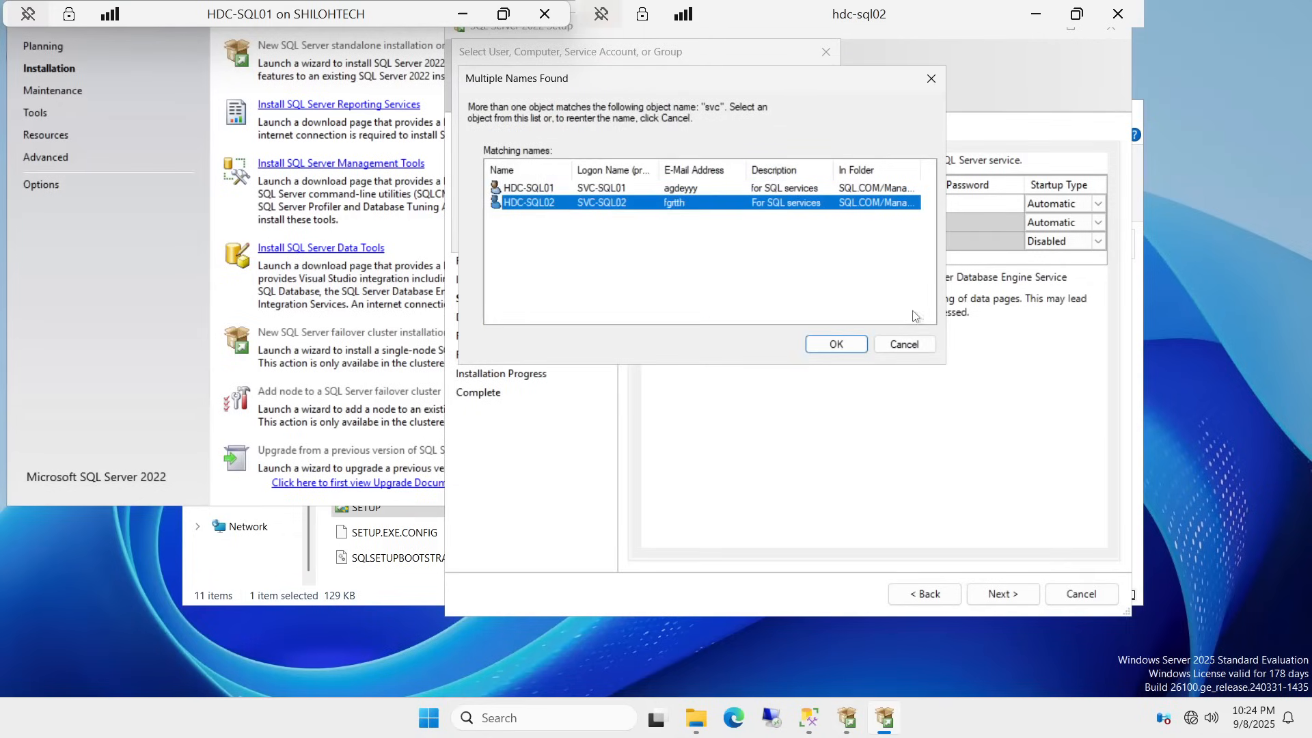
left_click(837, 344)
left_click(751, 237)
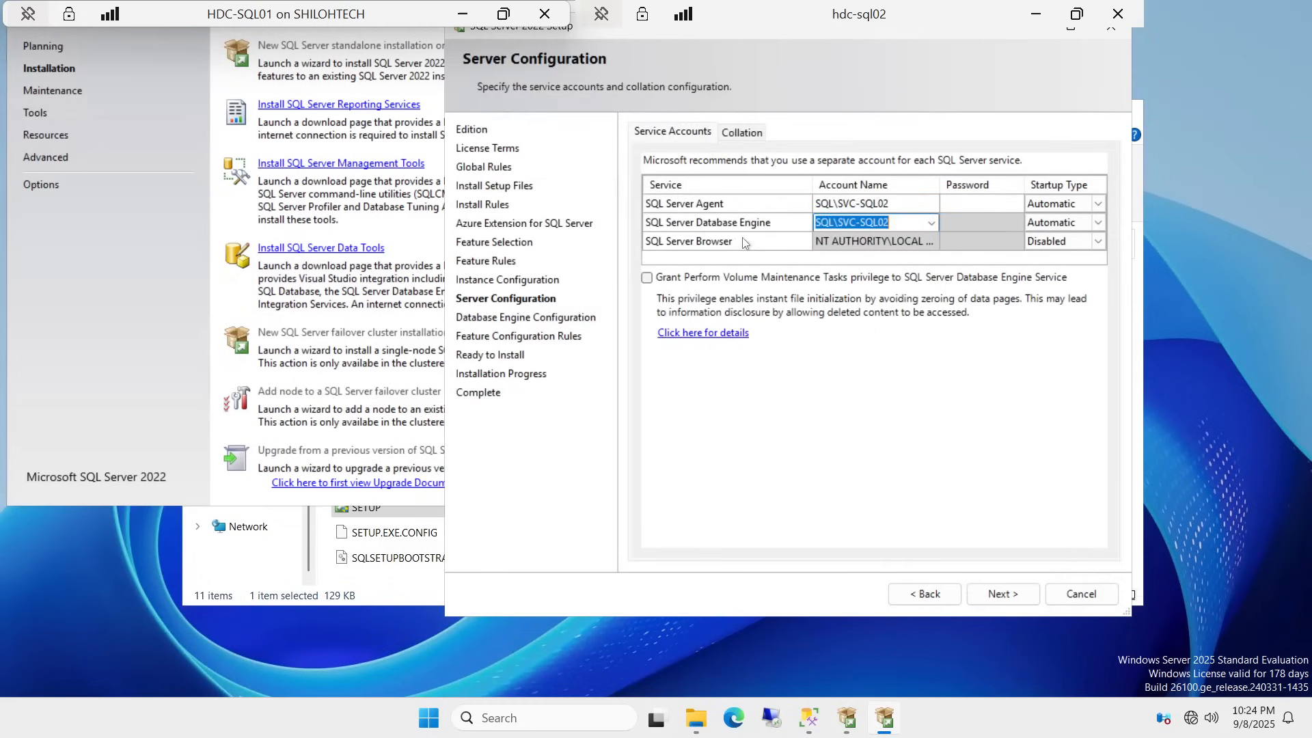
Step: Enter the service account passwords for SQL Server Agent and Database Engine
left_click(958, 202)
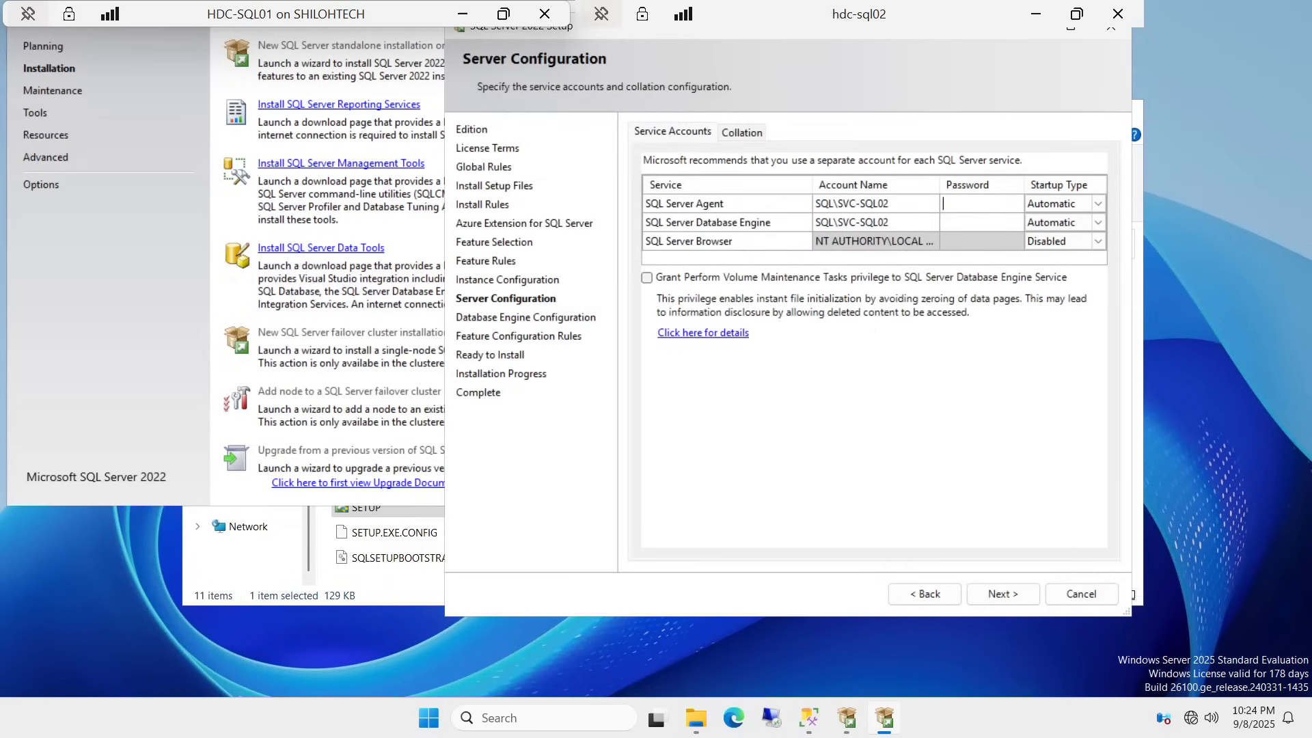
key("Caps_Lock")
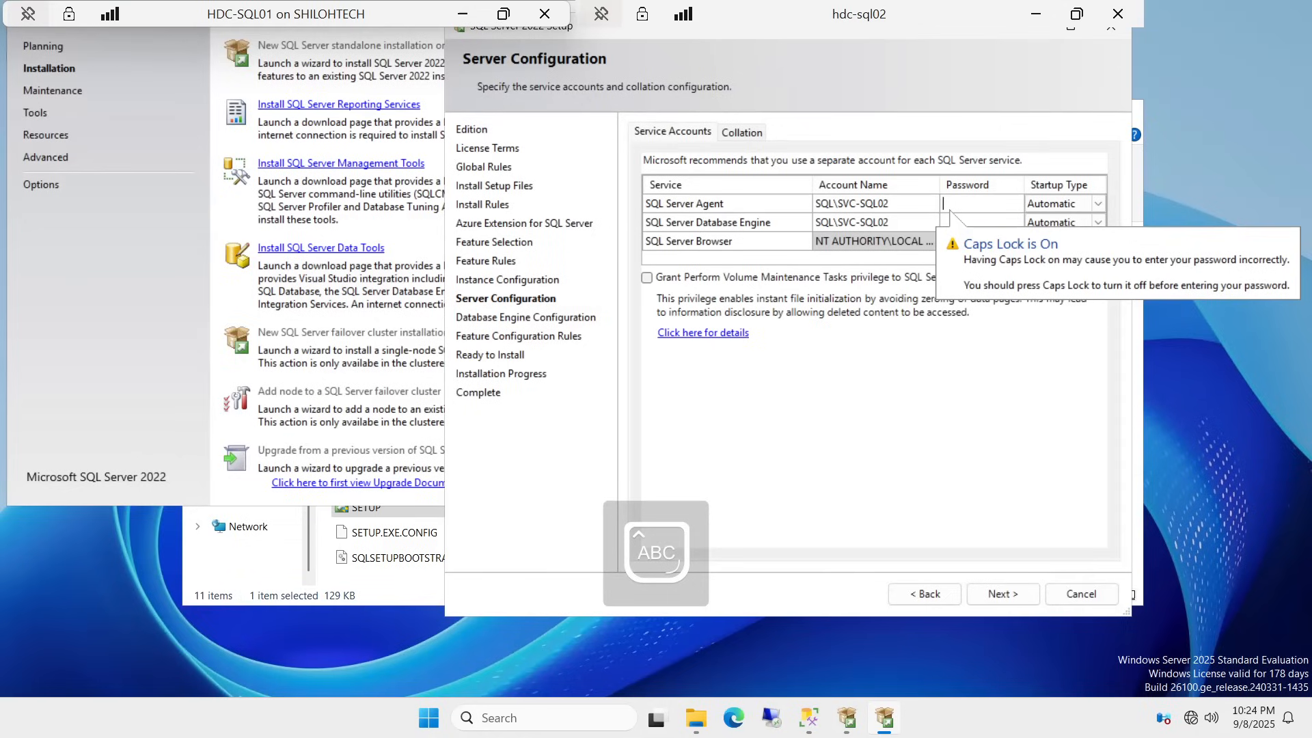
type("P")
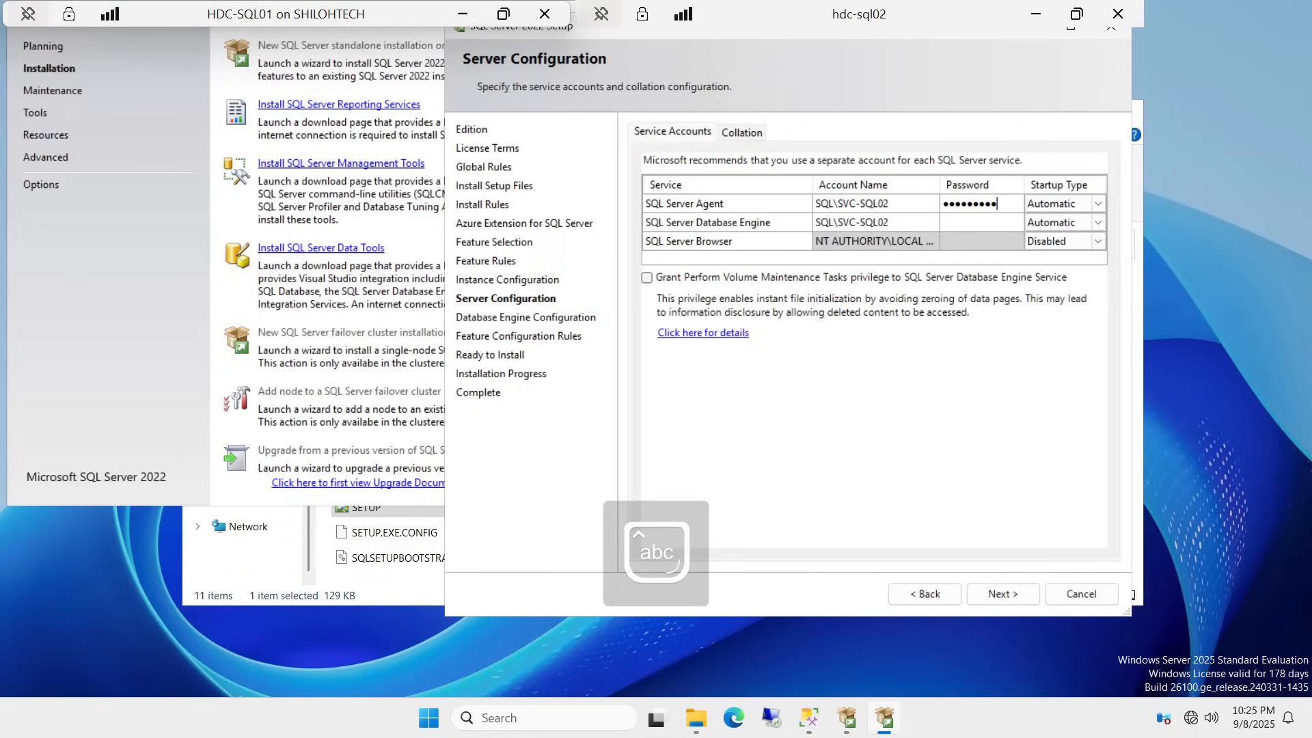
type("**")
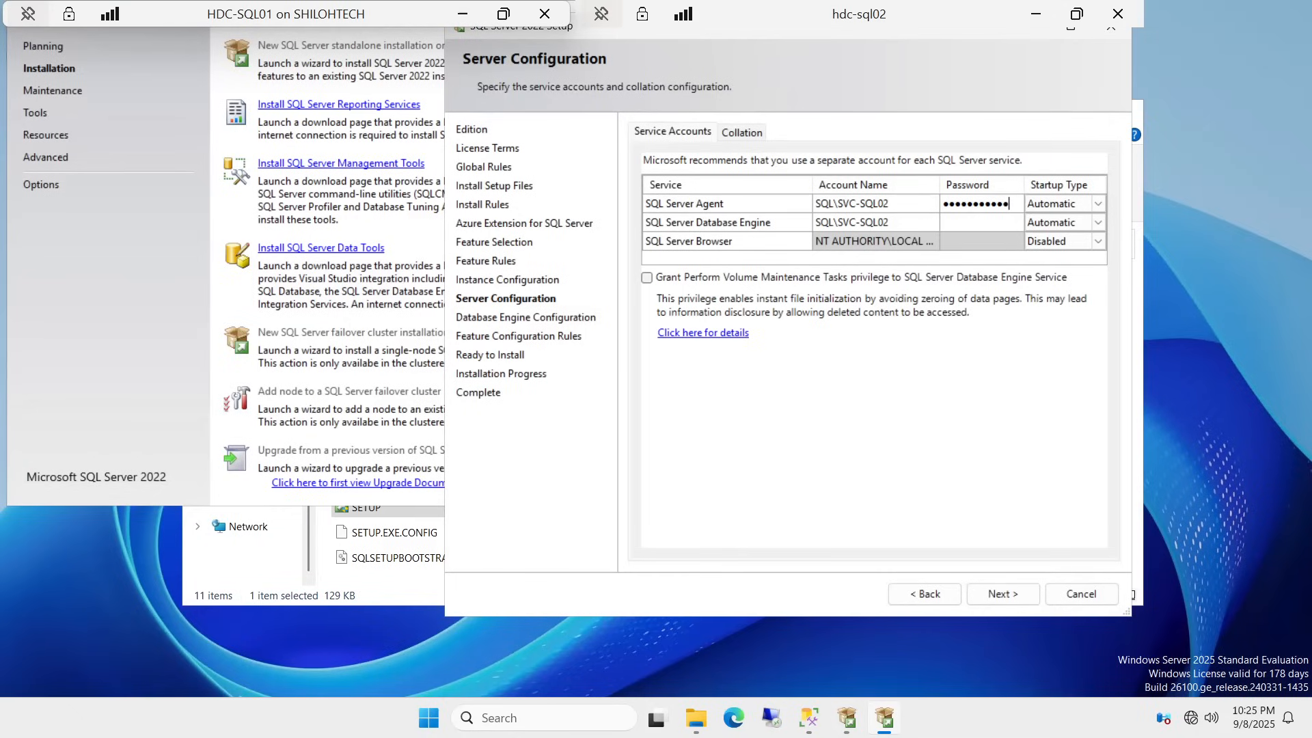
left_click(970, 222)
key("Caps_Lock")
type("*")
key("Caps_Lock")
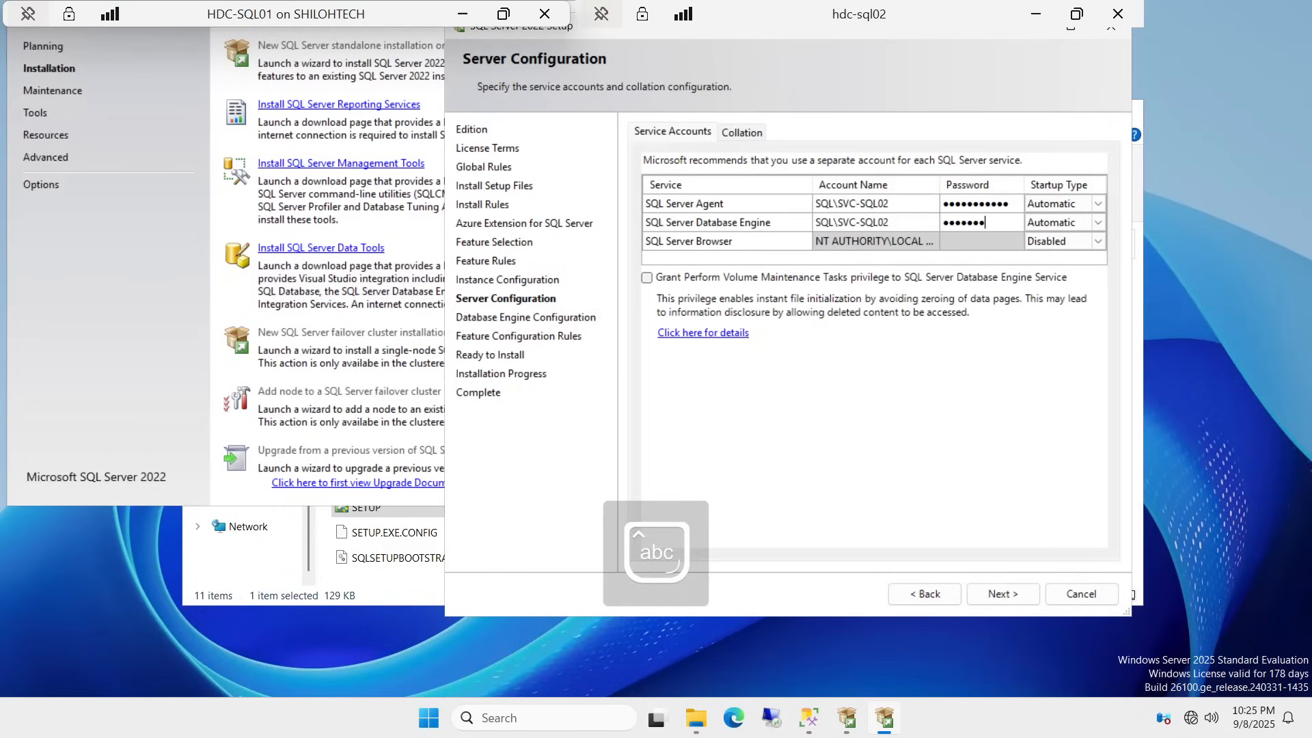
type("**********")
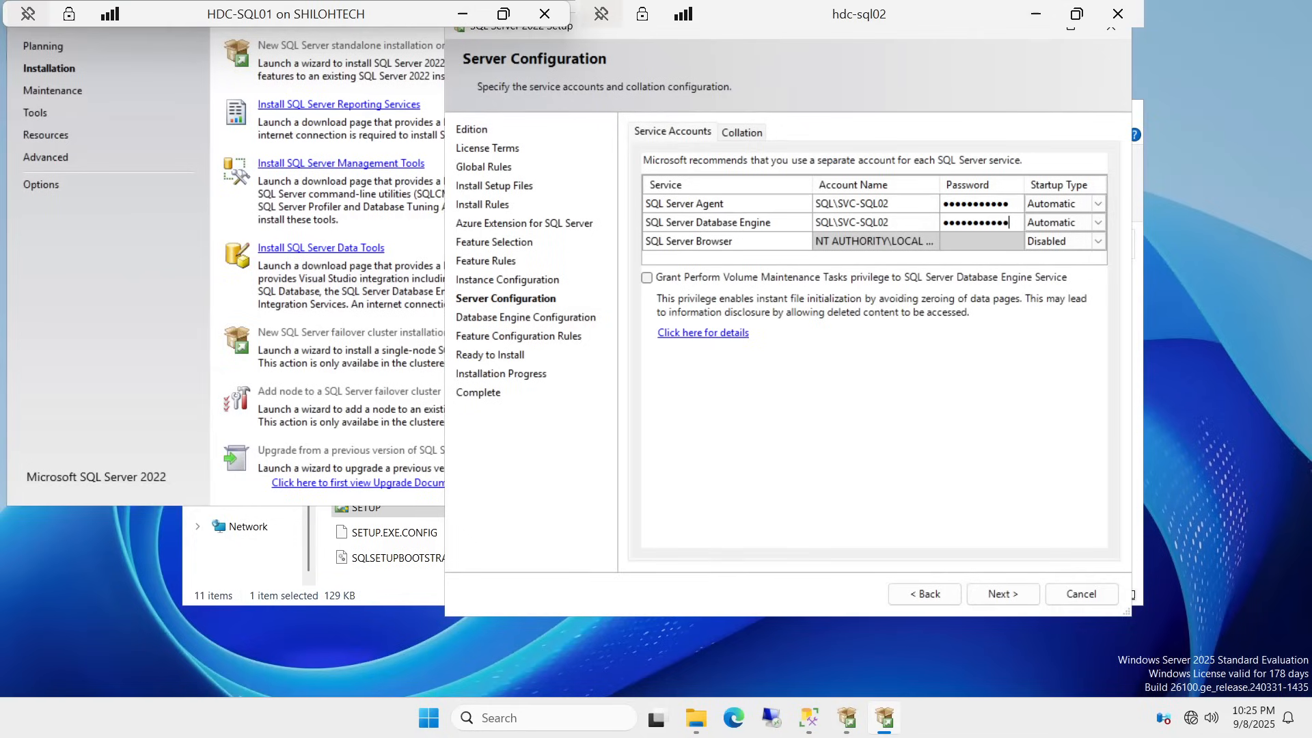
Step: Switch to Mixed Mode authentication and enter the sa password
left_click(1009, 605)
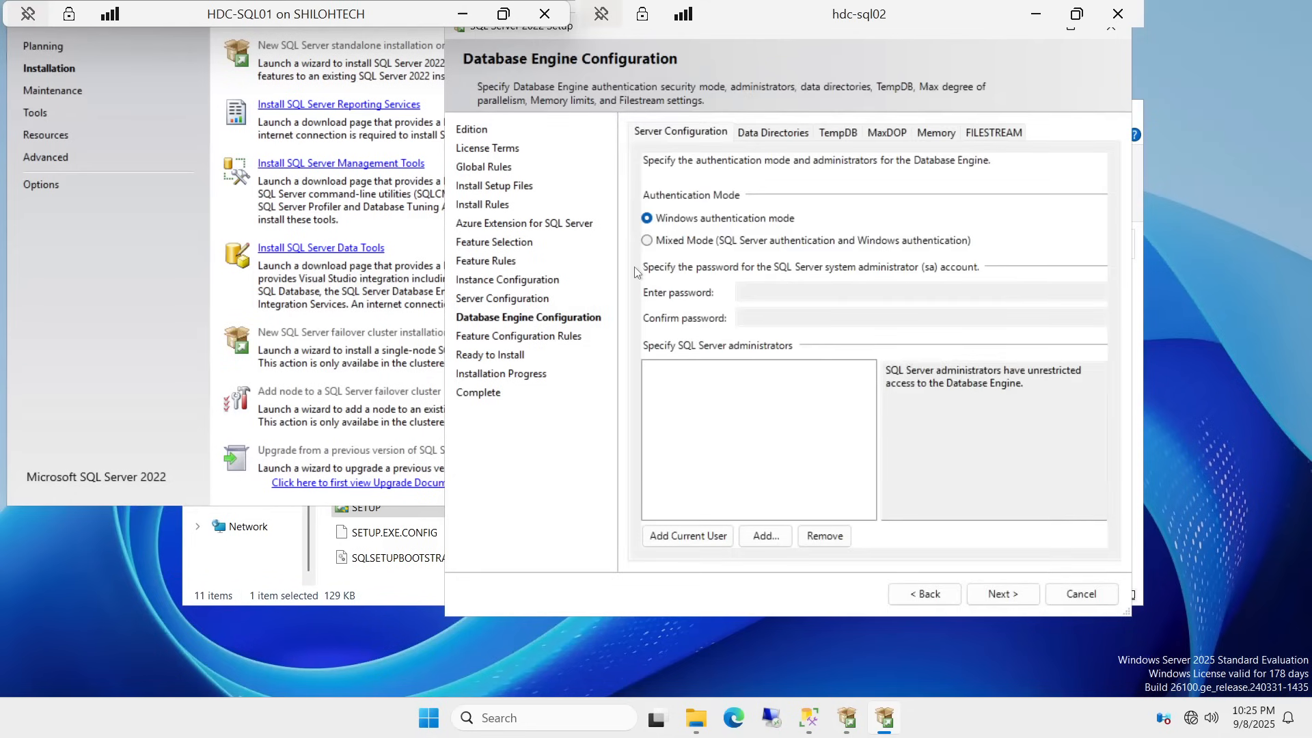
left_click(647, 244)
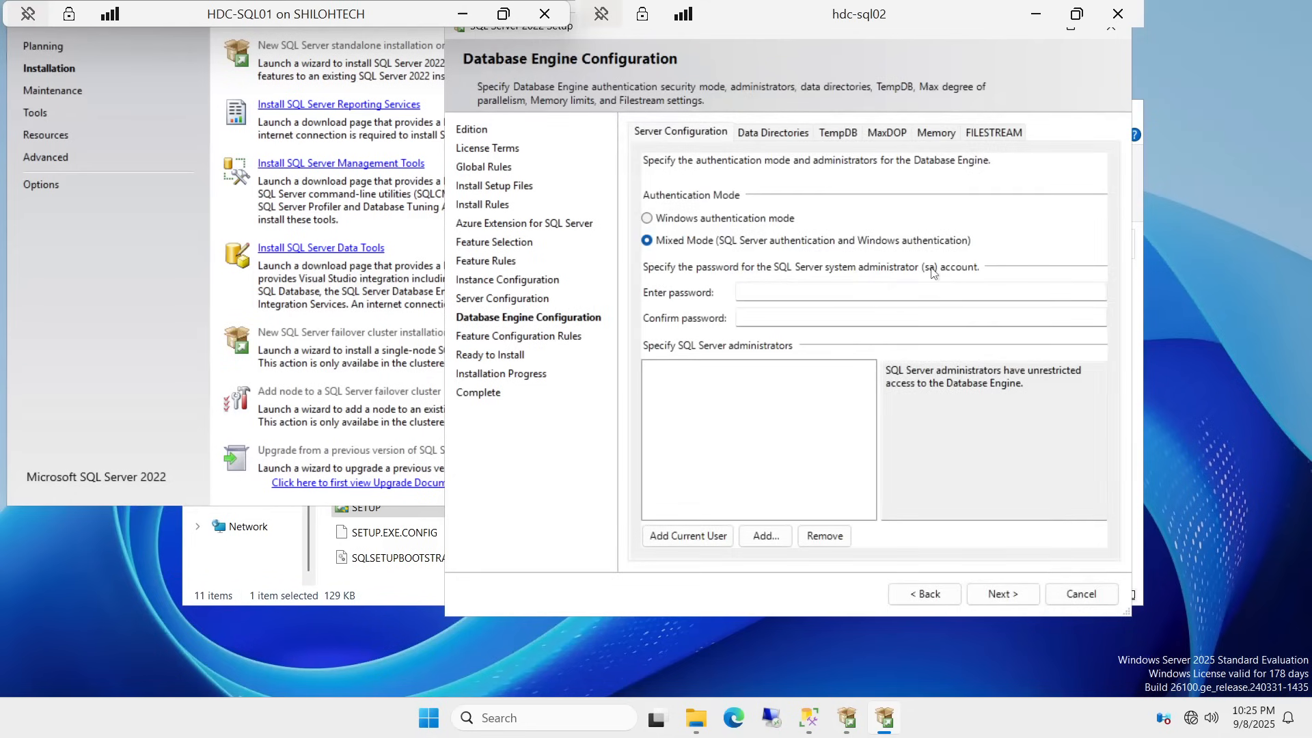
left_click(820, 292)
key("Caps_Lock")
type("•")
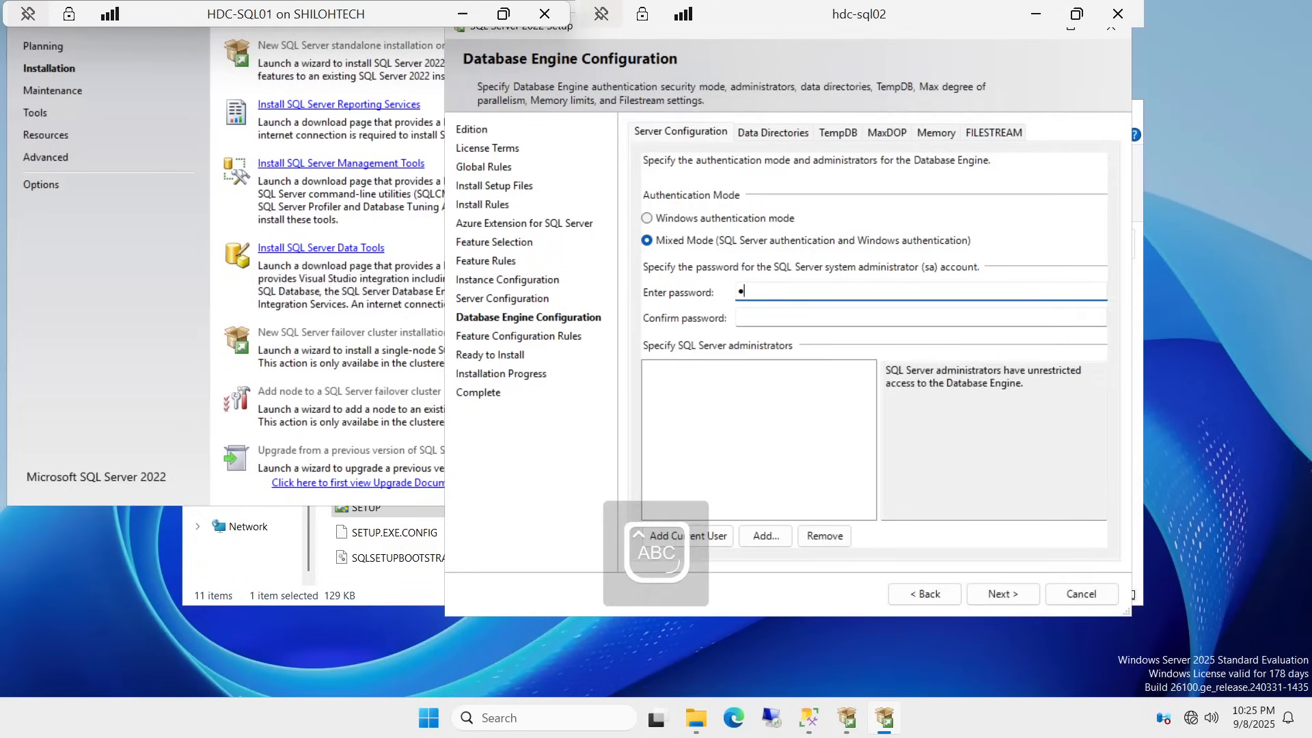
key("Caps_Lock")
key("BackSpace")
key("Caps_Lock")
key("Caps_Lock")
type("•")
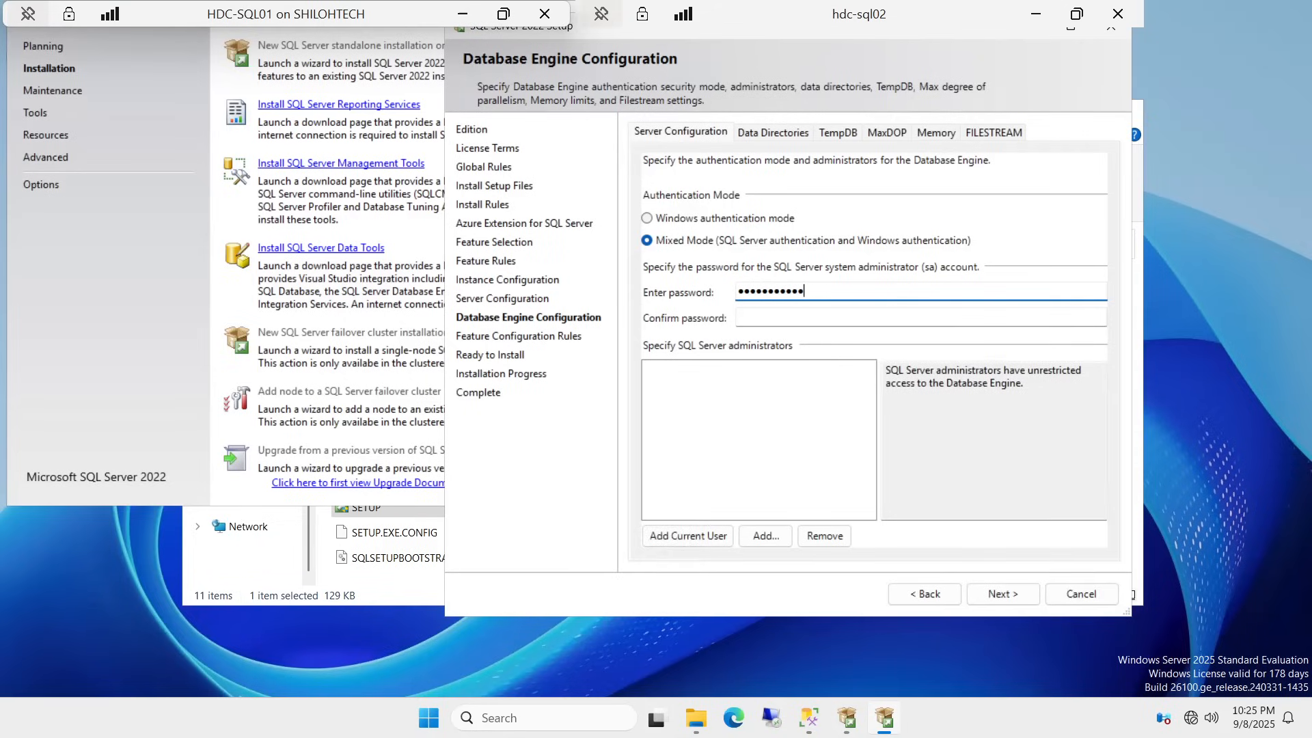
Step: Confirm the sa password and add the current user as a SQL Server administrator
left_click(736, 309)
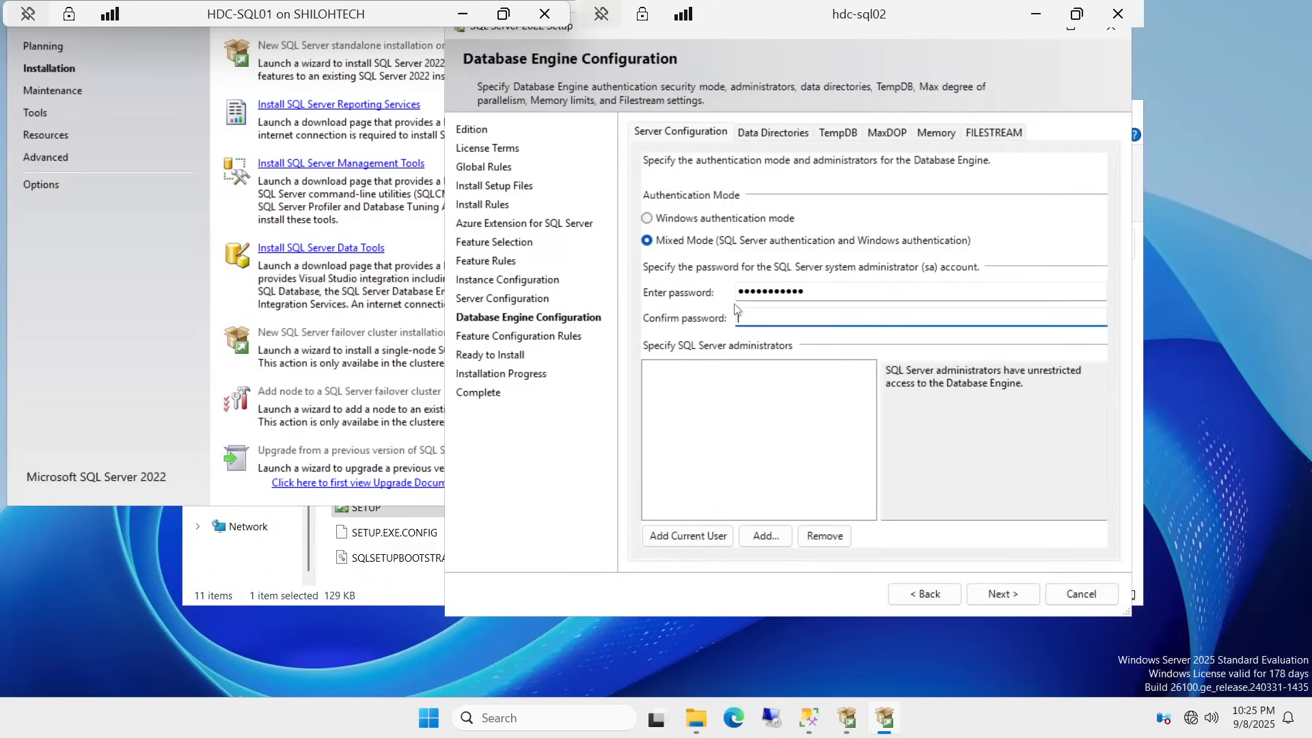
key("Caps_Lock")
key("Caps_Lock")
type("••")
left_click(701, 541)
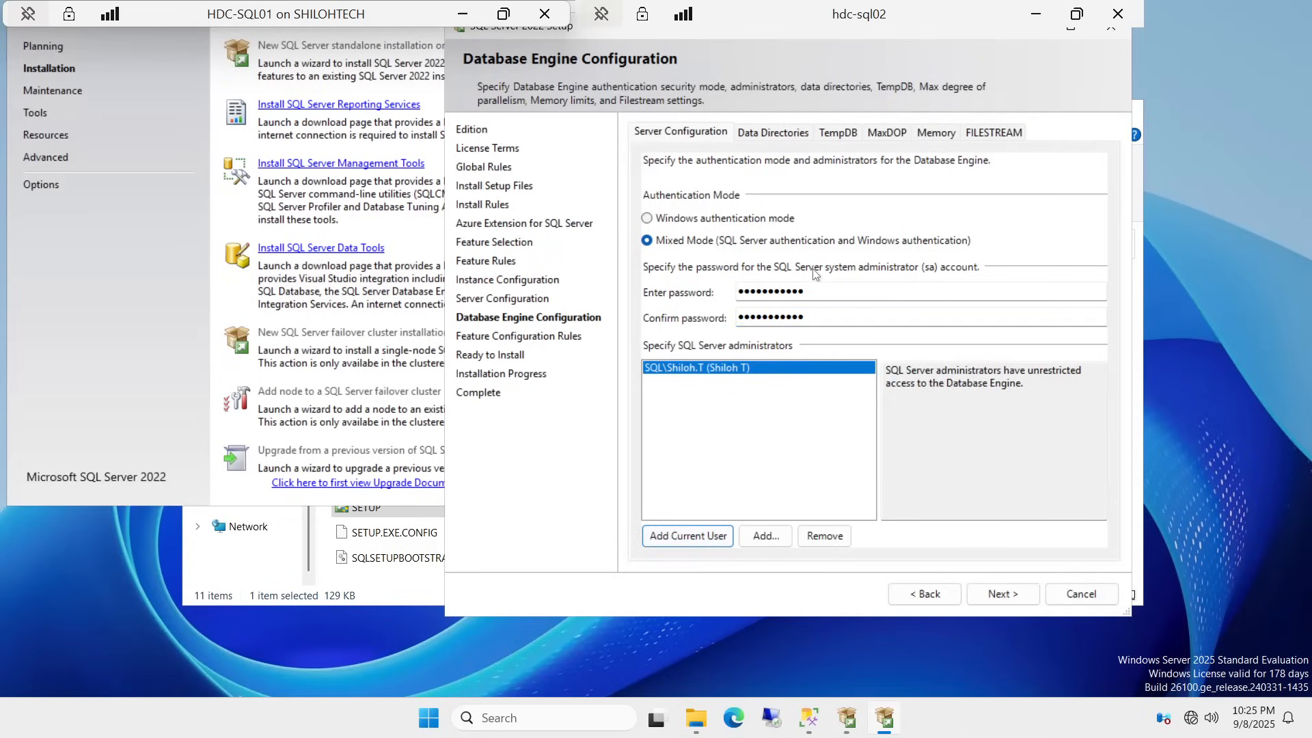
Step: Set the user database directory to E:\SQLDATA
left_click(766, 132)
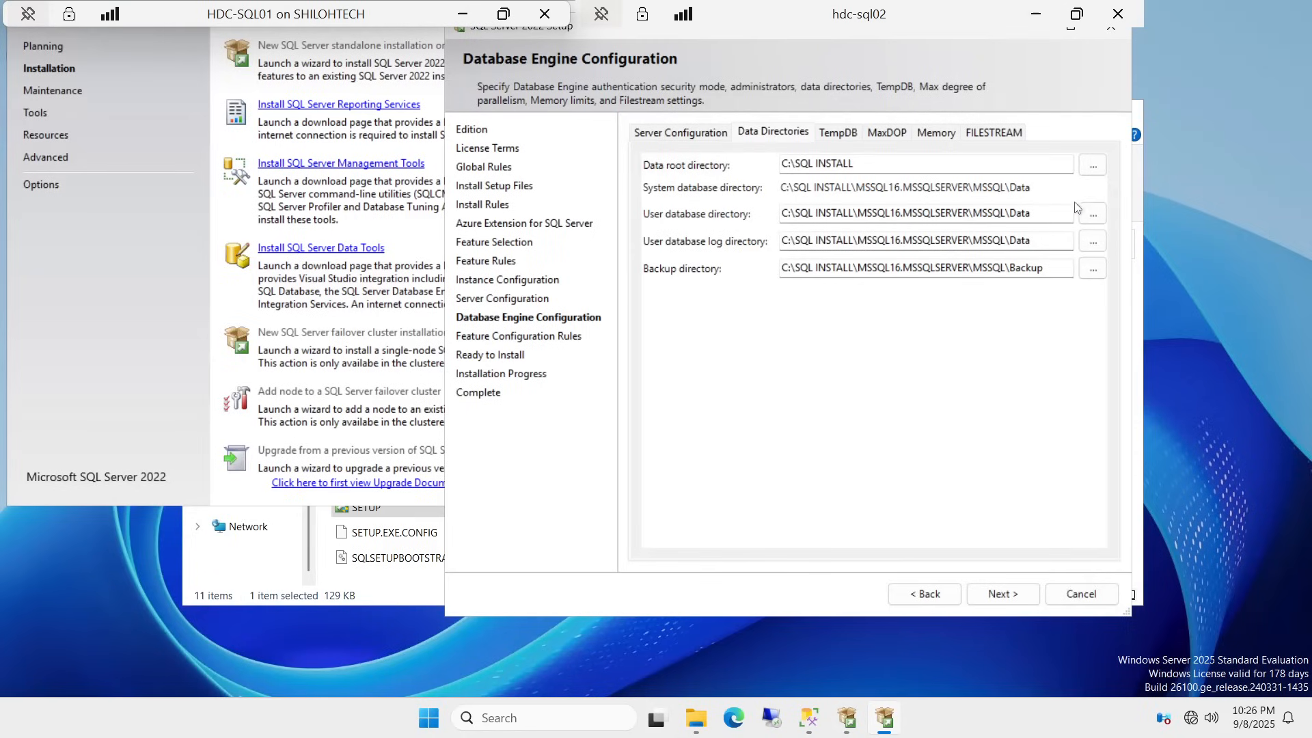
left_click(1092, 214)
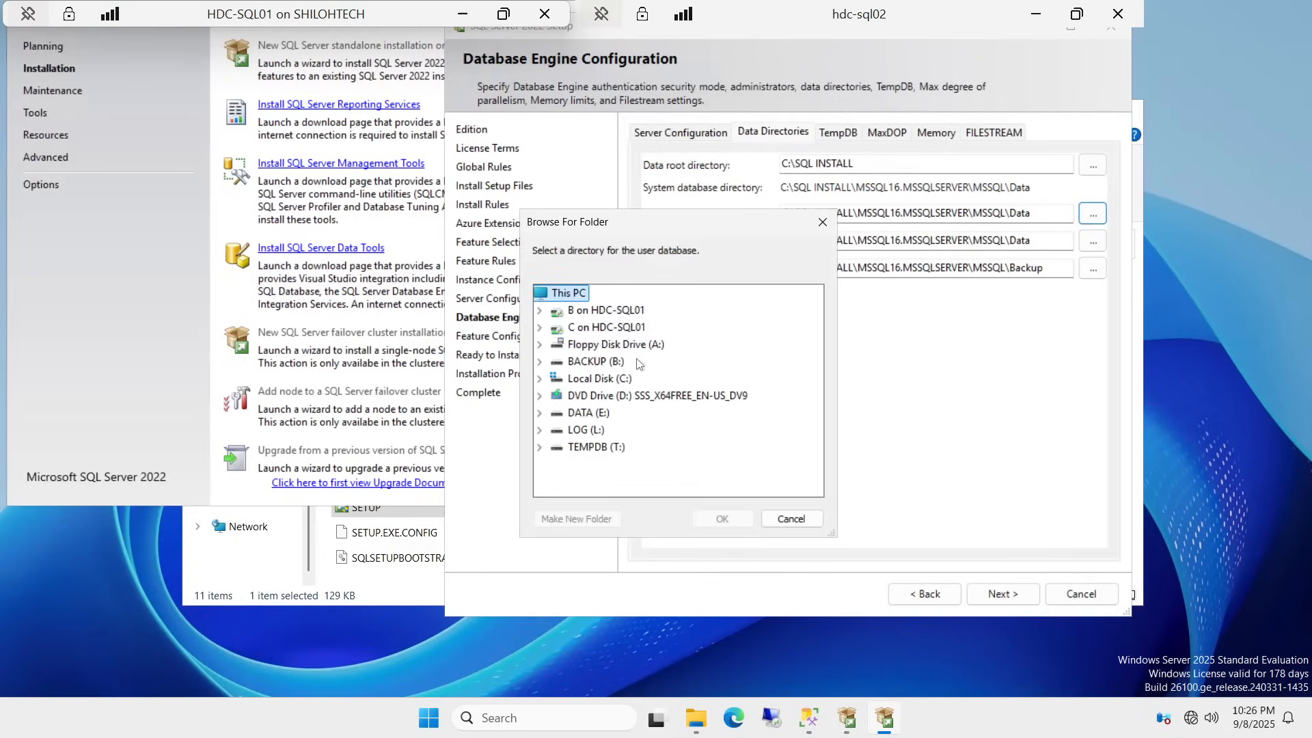
left_click(589, 412)
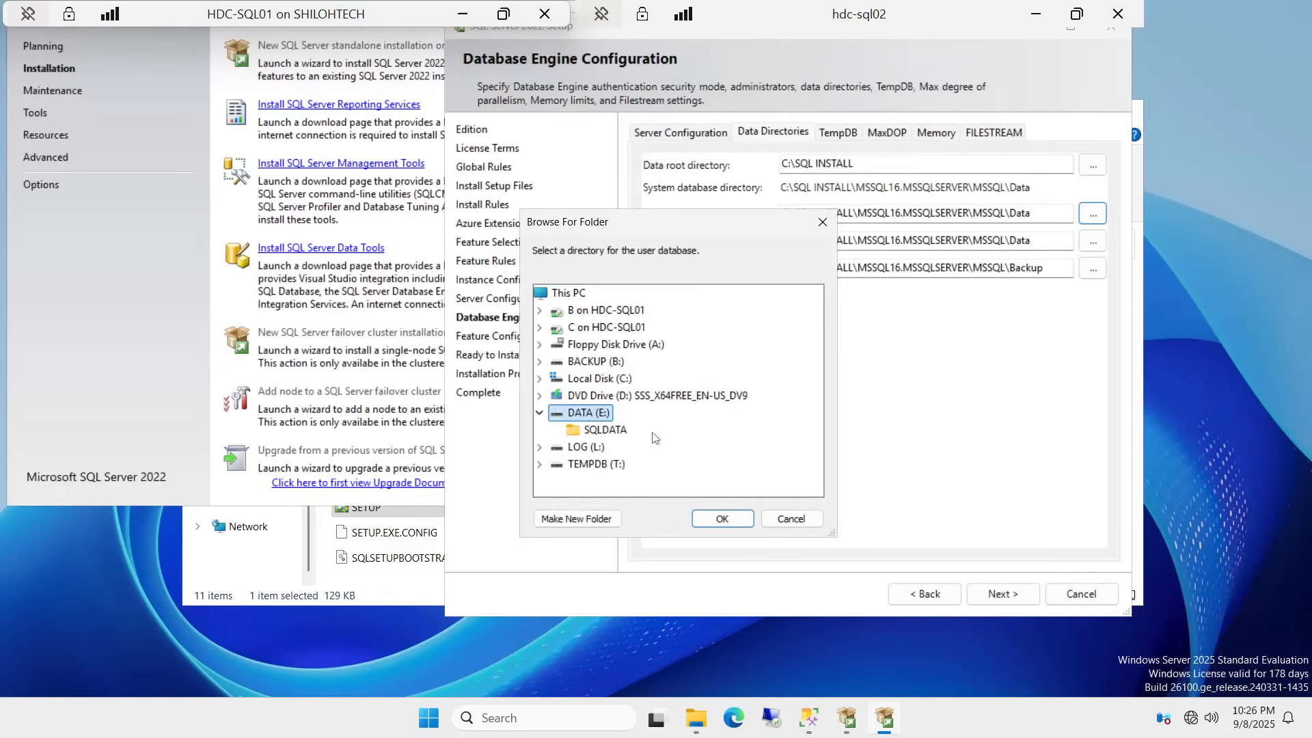
left_click(601, 431)
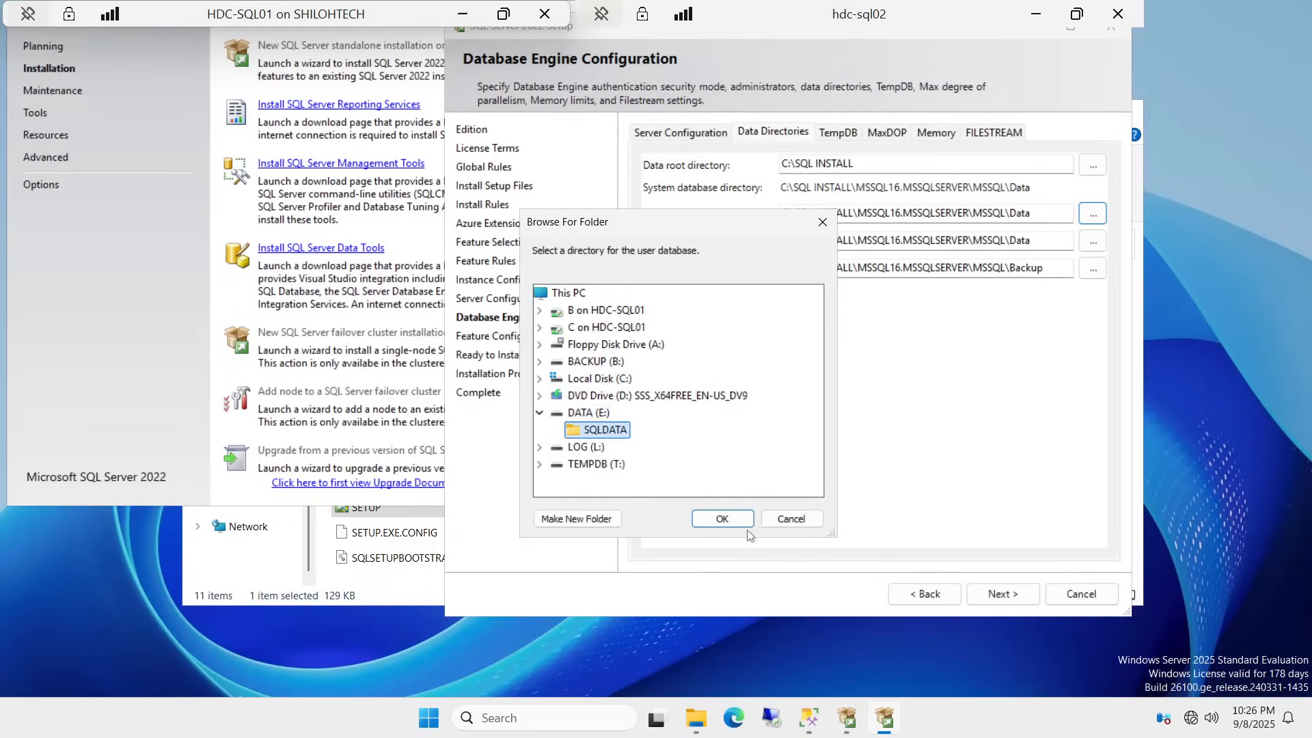
left_click(723, 519)
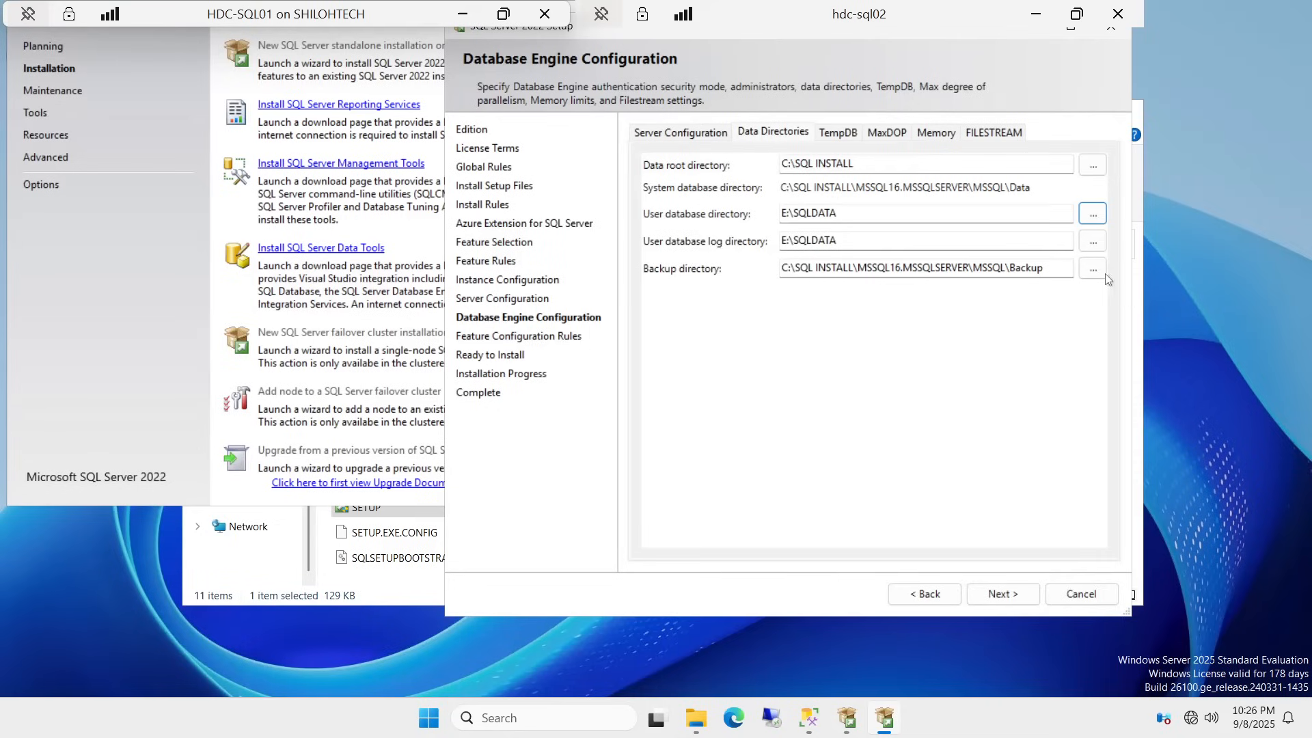
Step: Set the user log directory to L:\SQLLOG and the backup directory to B:\SQLBACKUP
left_click(1100, 244)
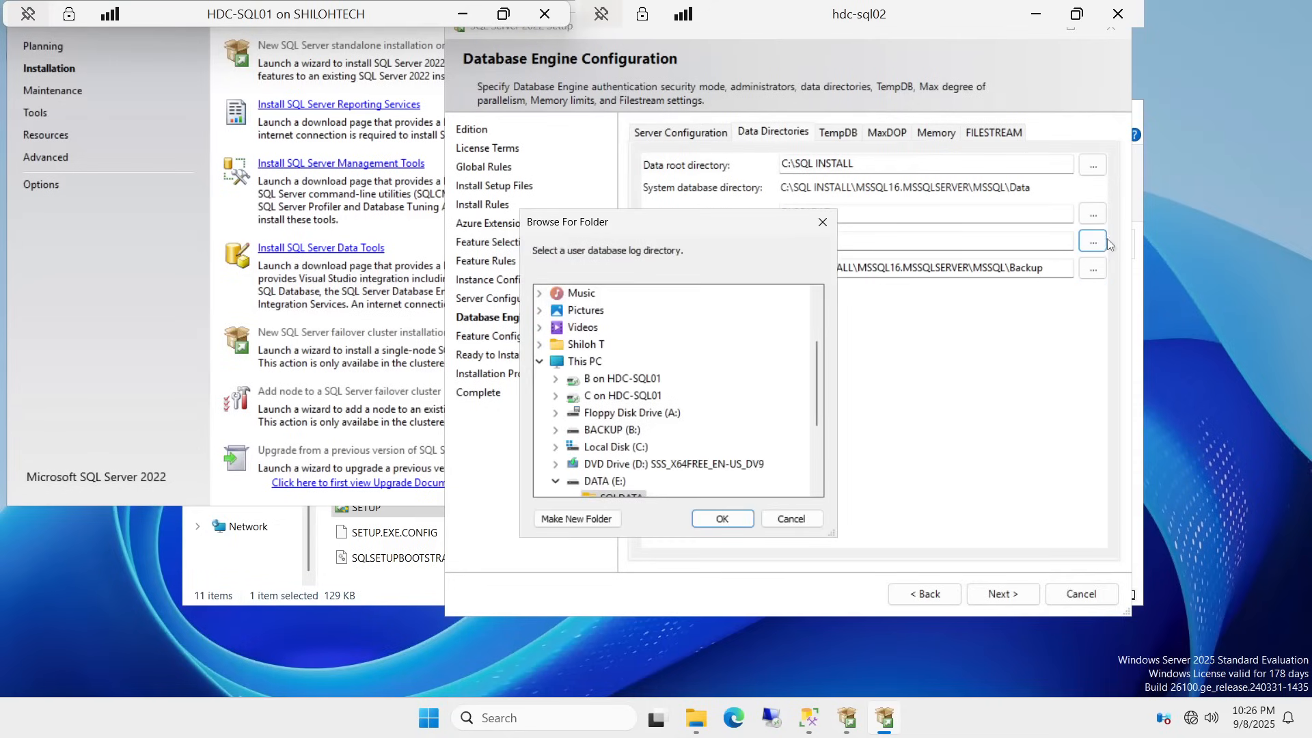
scroll(724, 367, "down", 2)
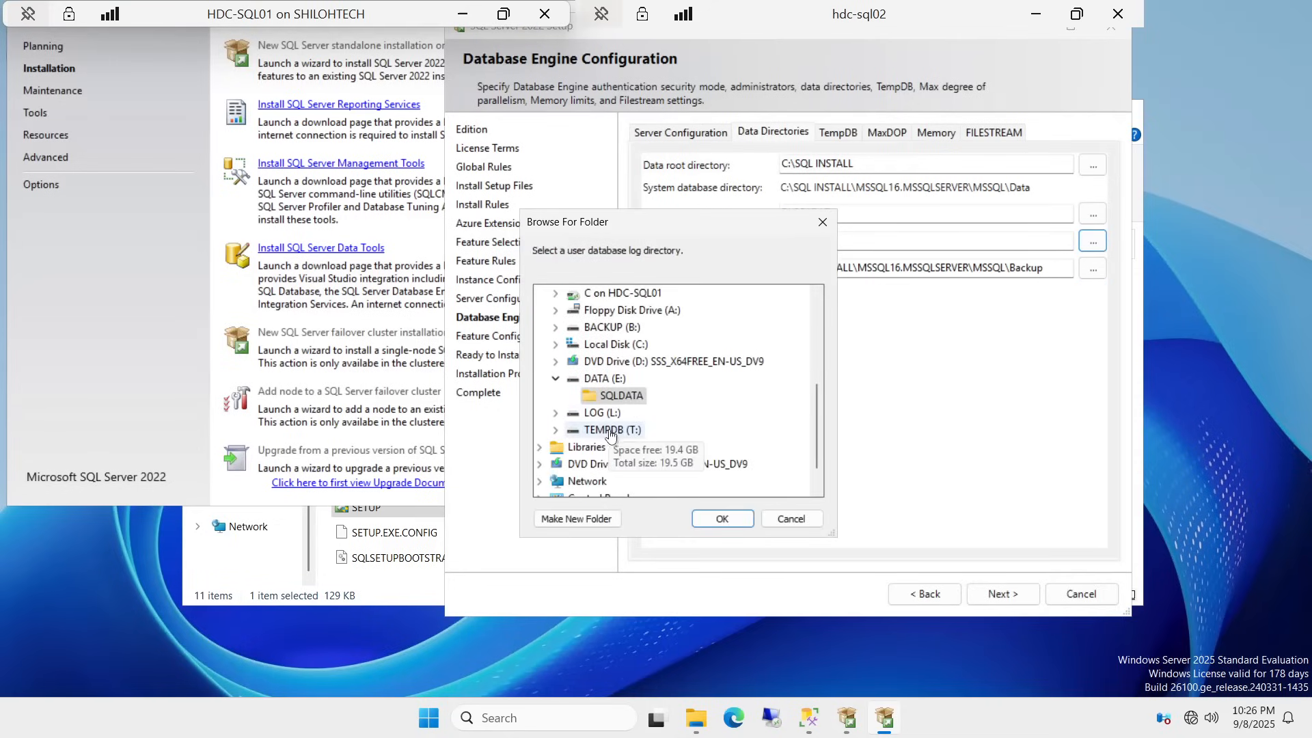
left_click(590, 415)
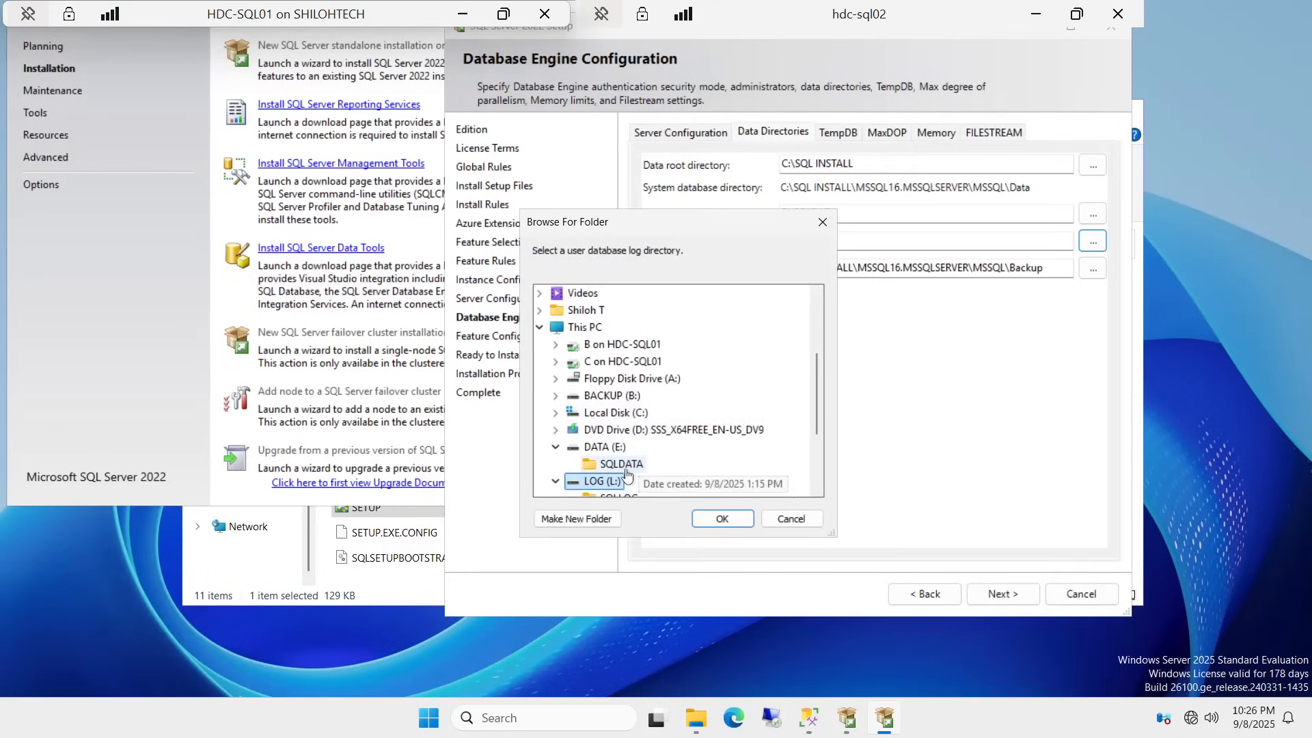
scroll(632, 473, "down", 1)
left_click(620, 447)
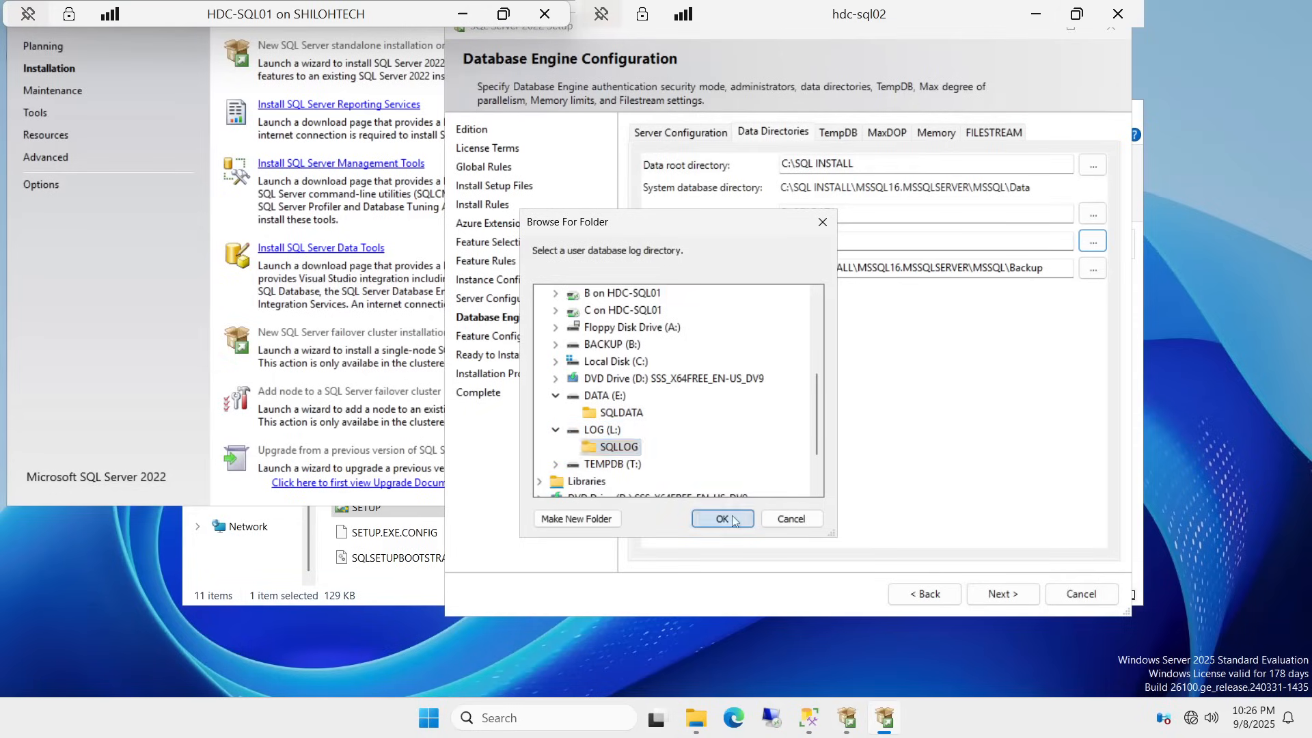
left_click(722, 519)
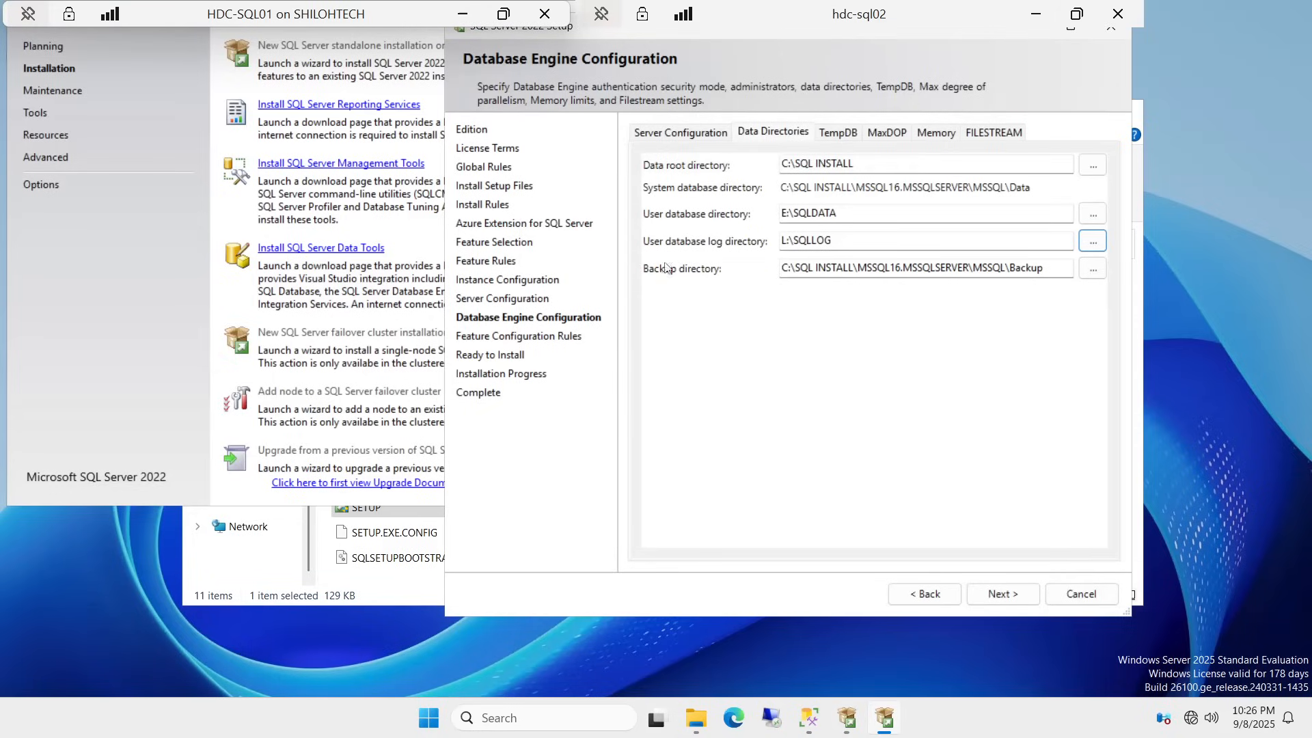
left_click(1093, 269)
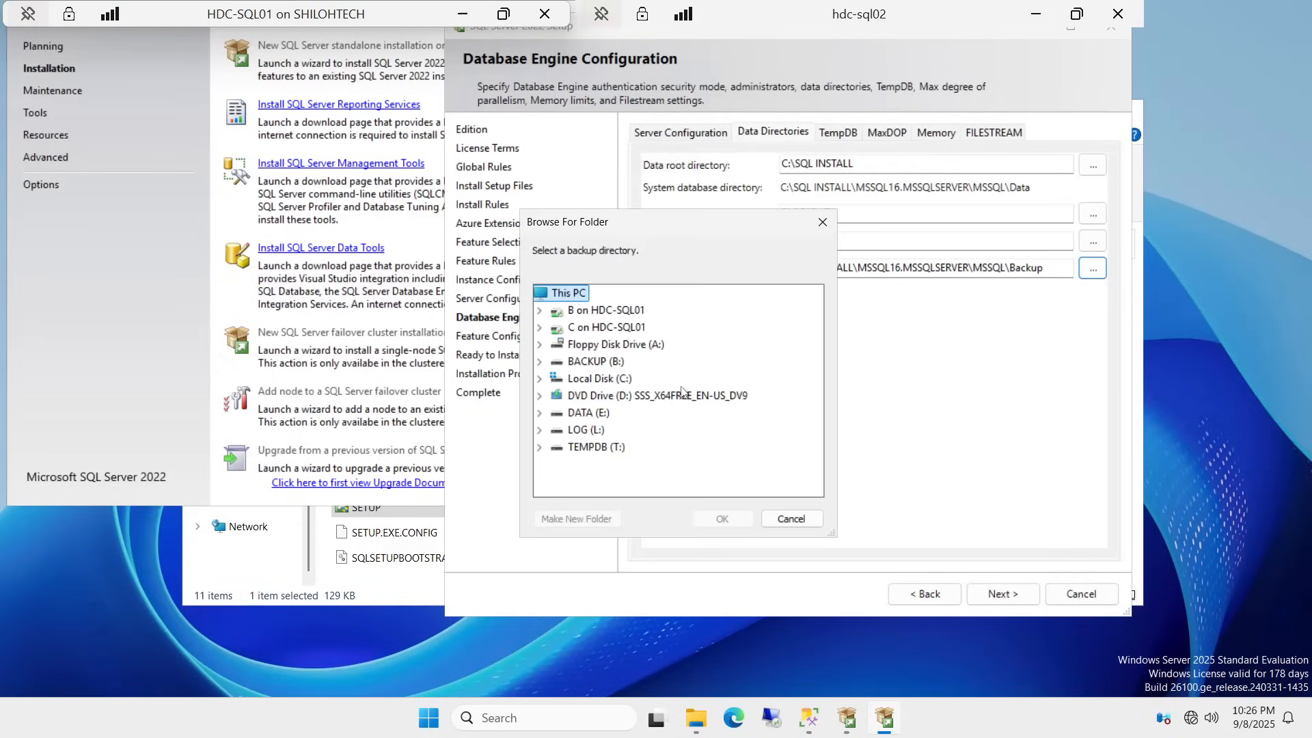
double_click(589, 363)
left_click(612, 378)
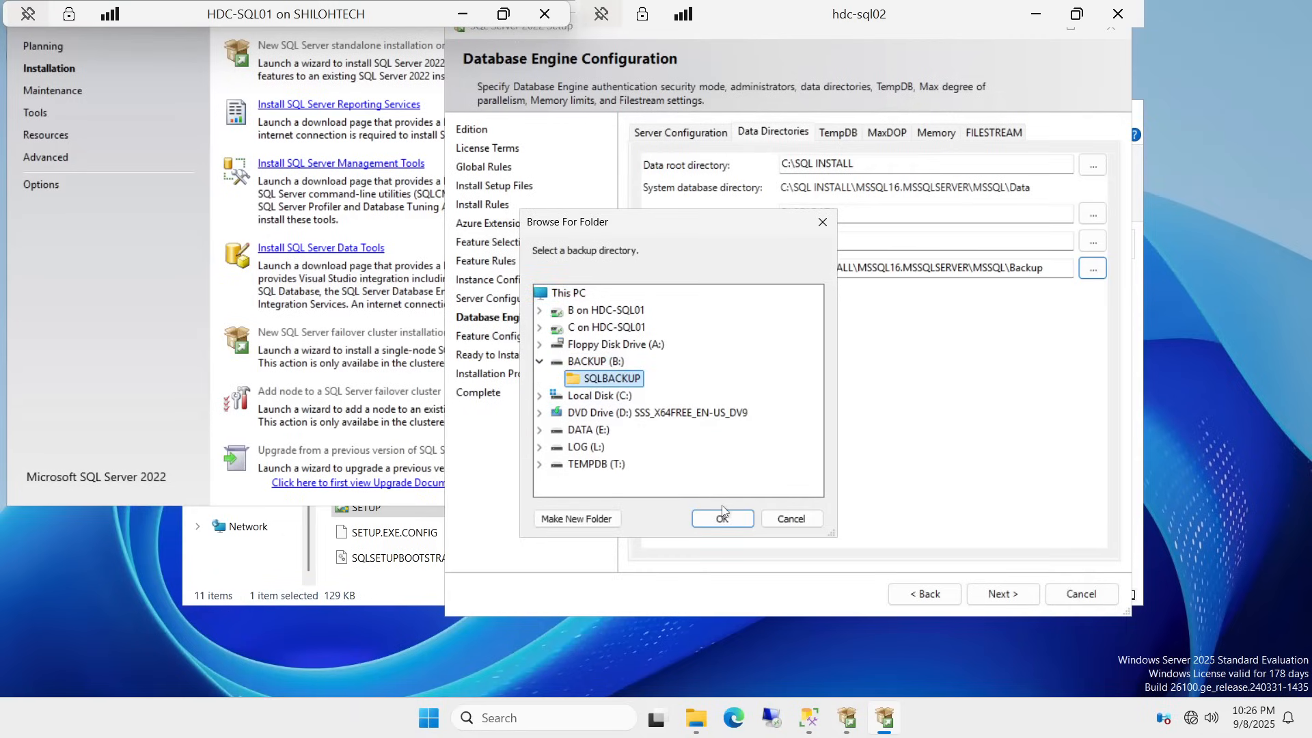
left_click(723, 520)
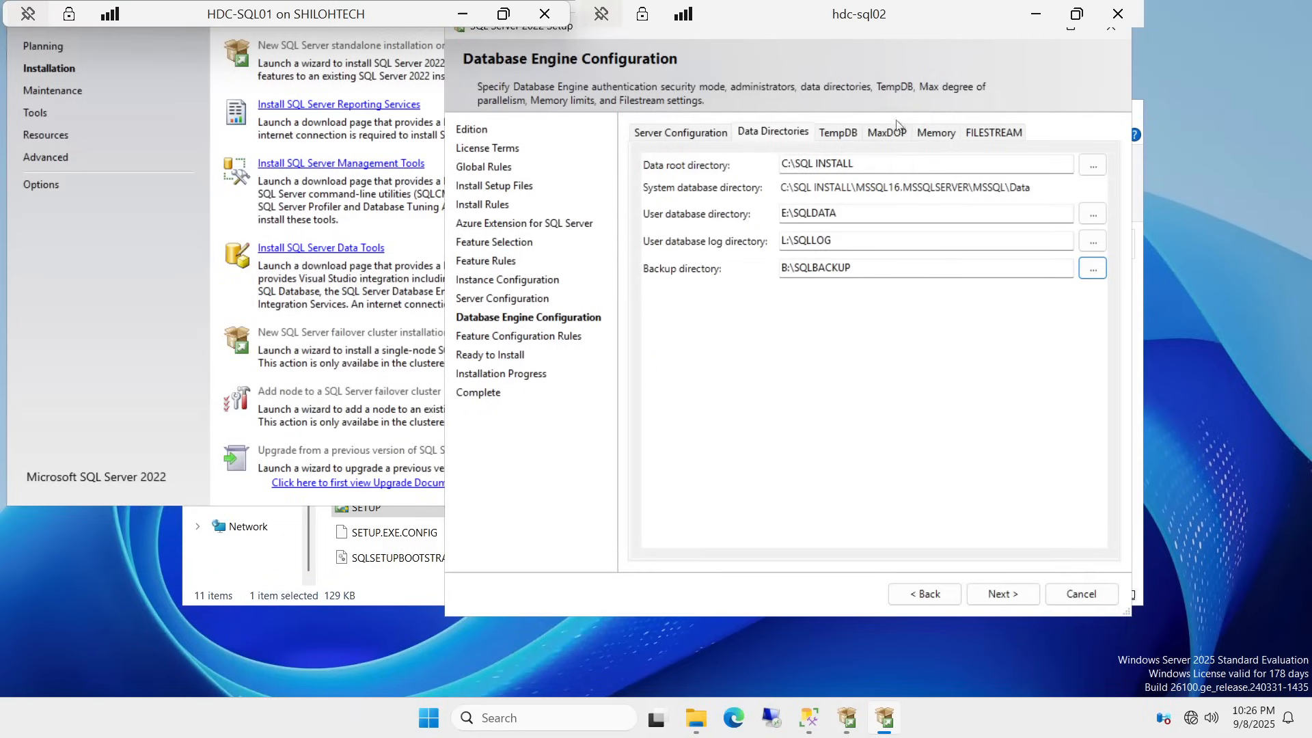
Step: Replace the TempDB data directory with T:\SQLTEMP\DATA and change the log path to T:\SQLTEMP\LOG
left_click(838, 134)
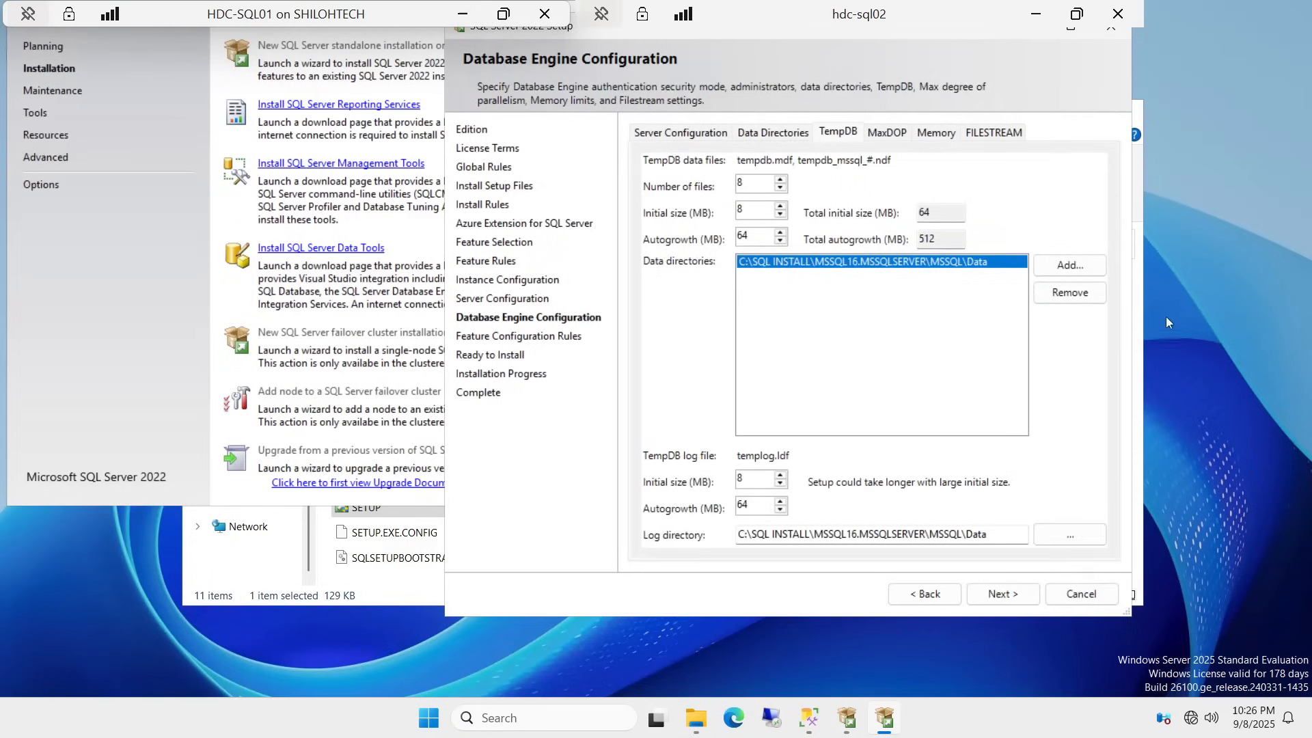
left_click(1064, 298)
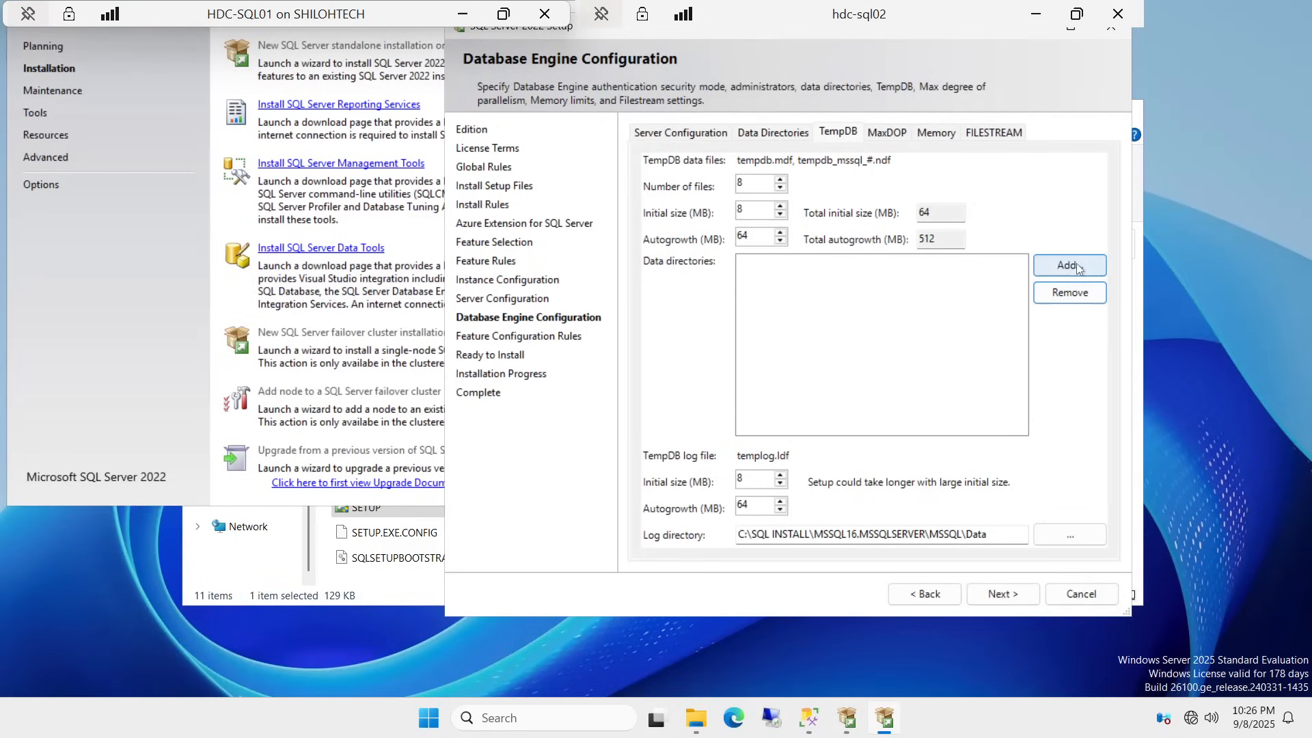
left_click(1076, 264)
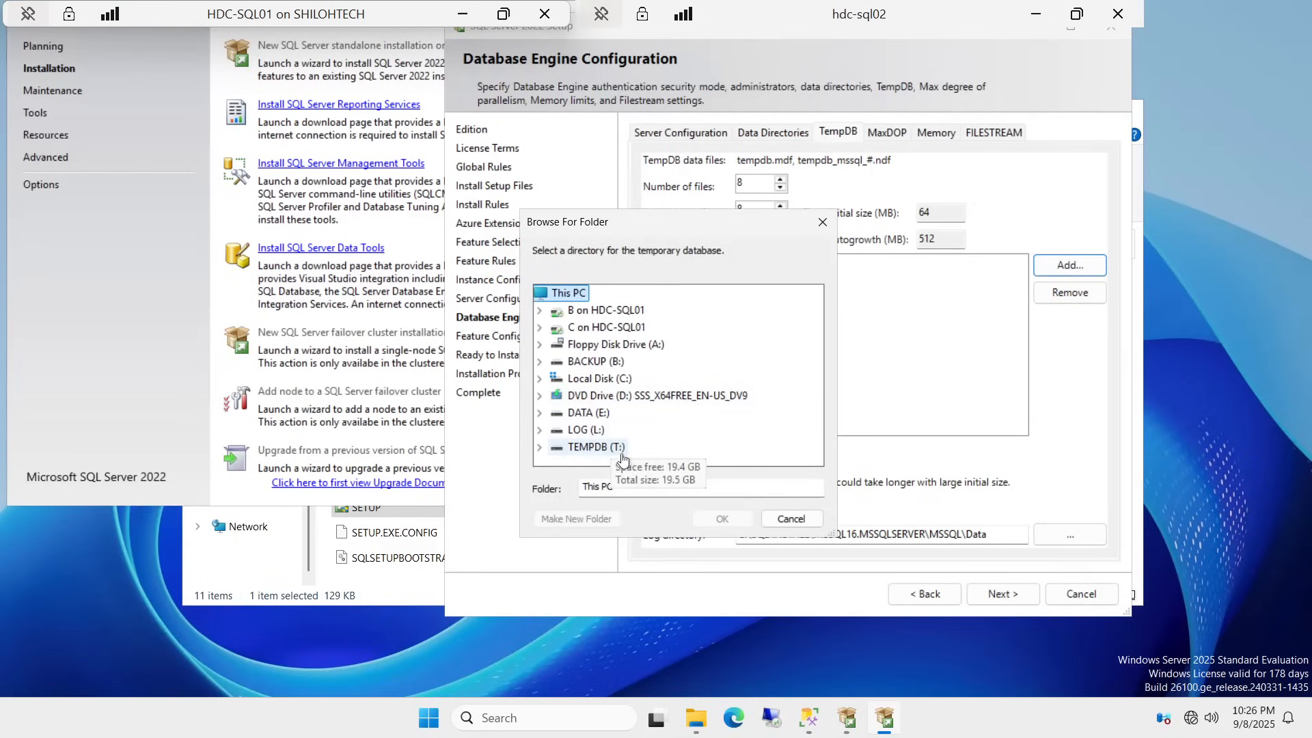
double_click(597, 448)
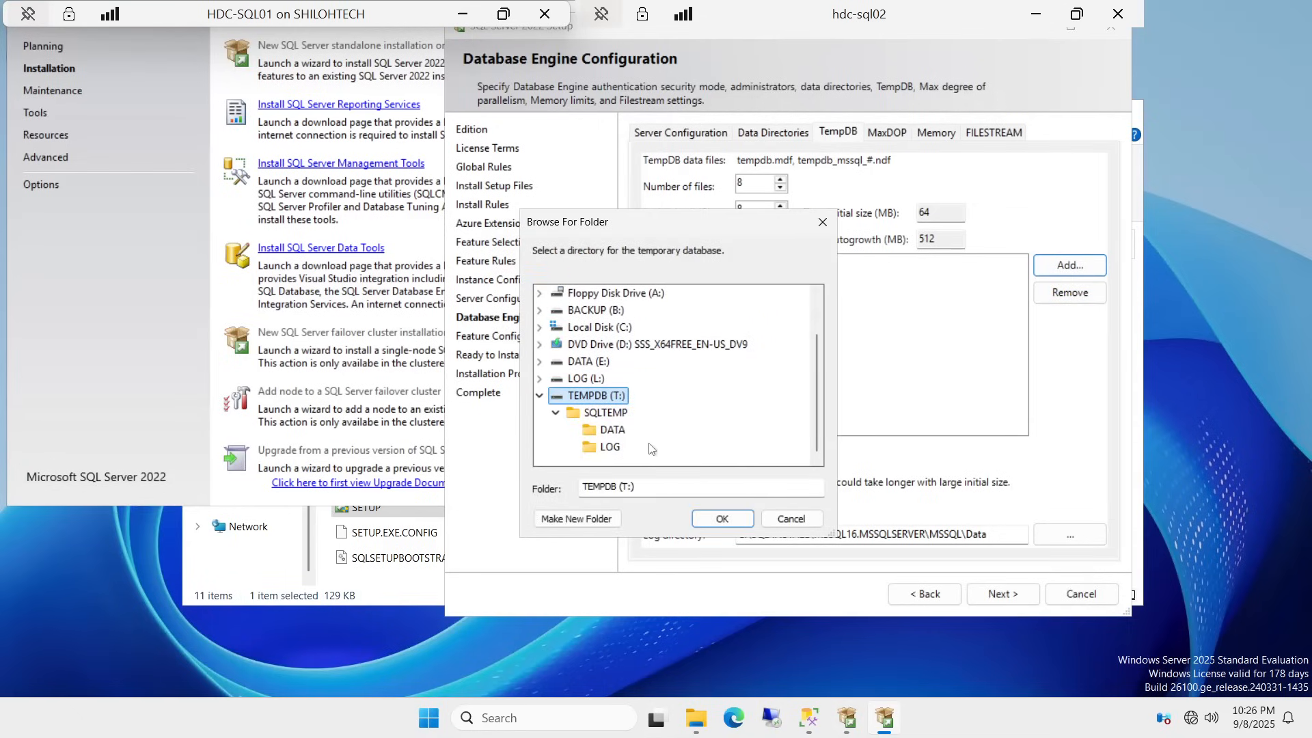
left_click(611, 432)
left_click(728, 519)
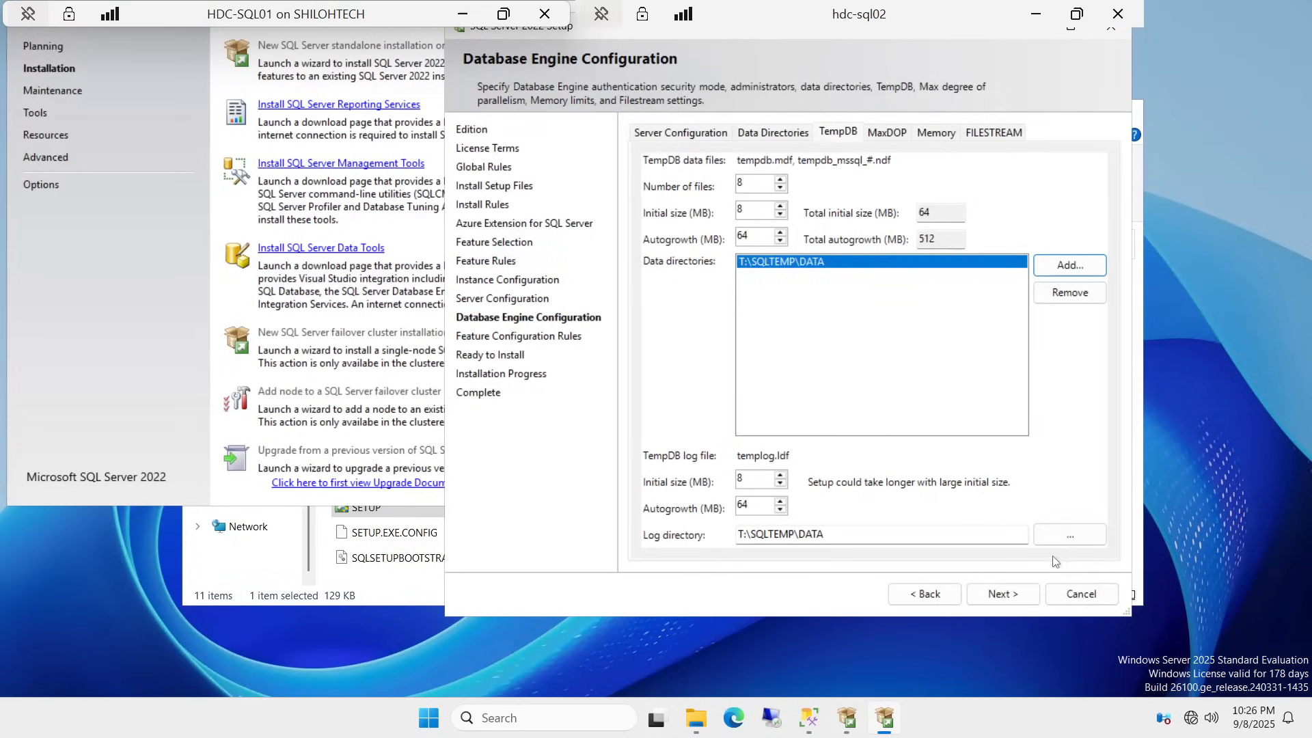
left_click(825, 534)
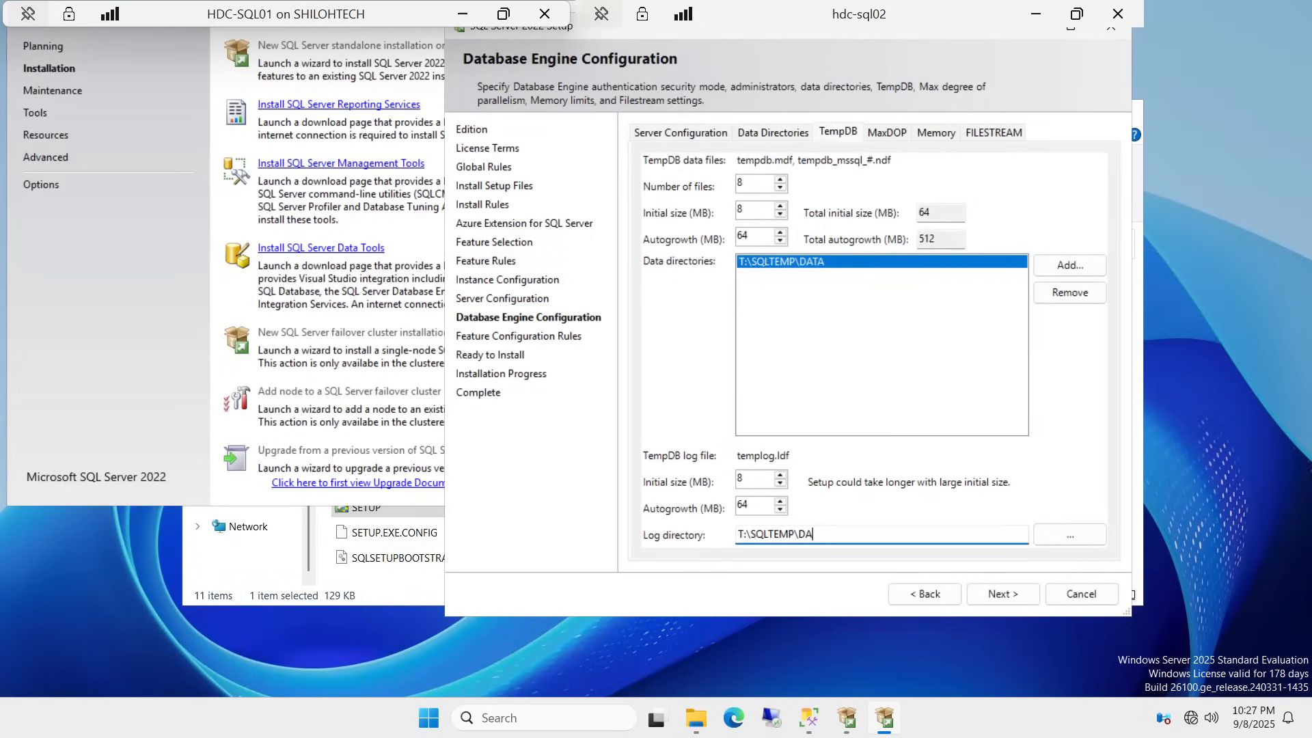
key("Caps_Lock")
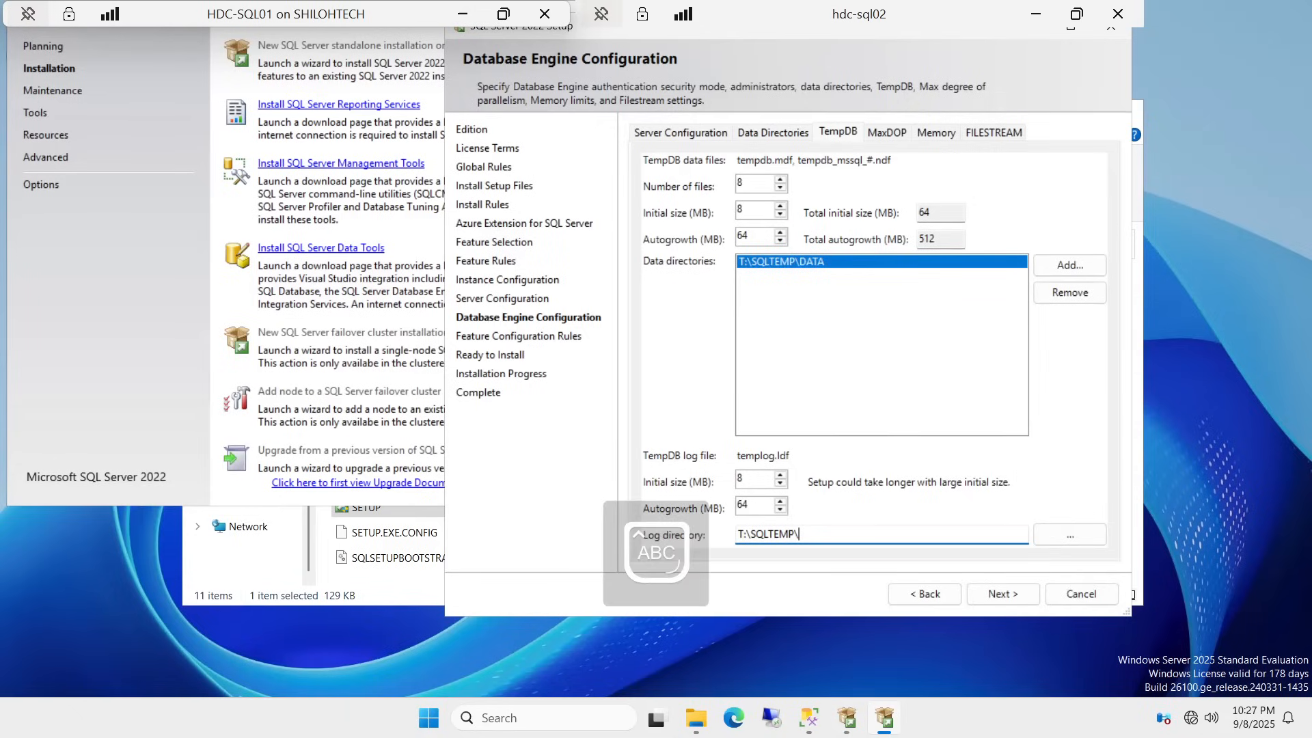
type("LOG")
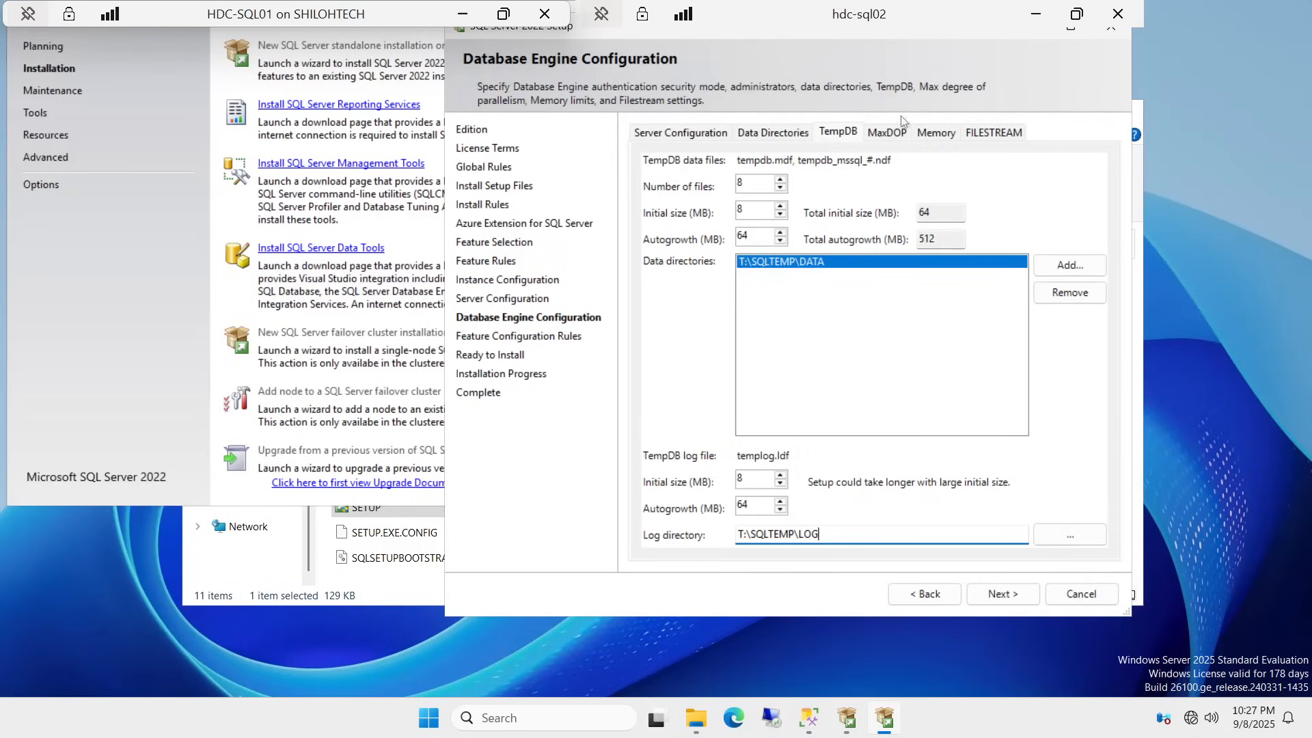
Step: Enable FILESTREAM for Transact-SQL access and start the installation
left_click(886, 133)
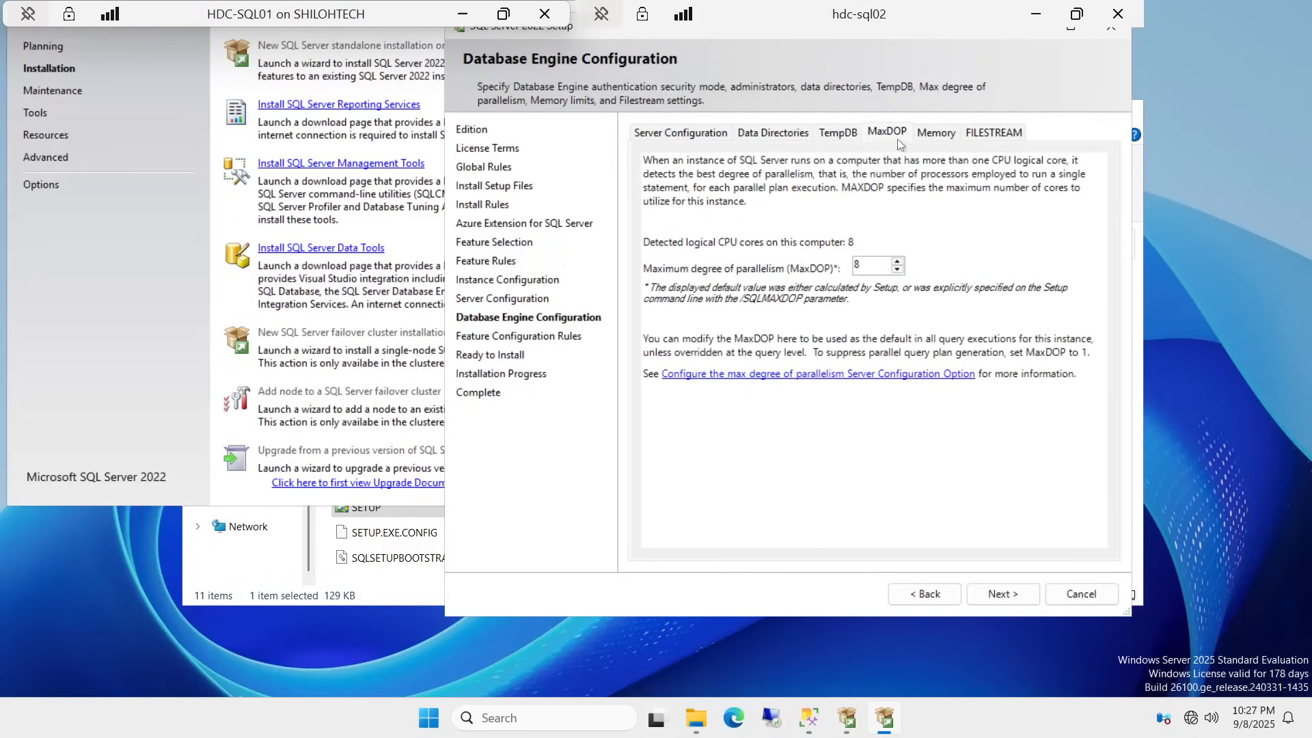
left_click(931, 136)
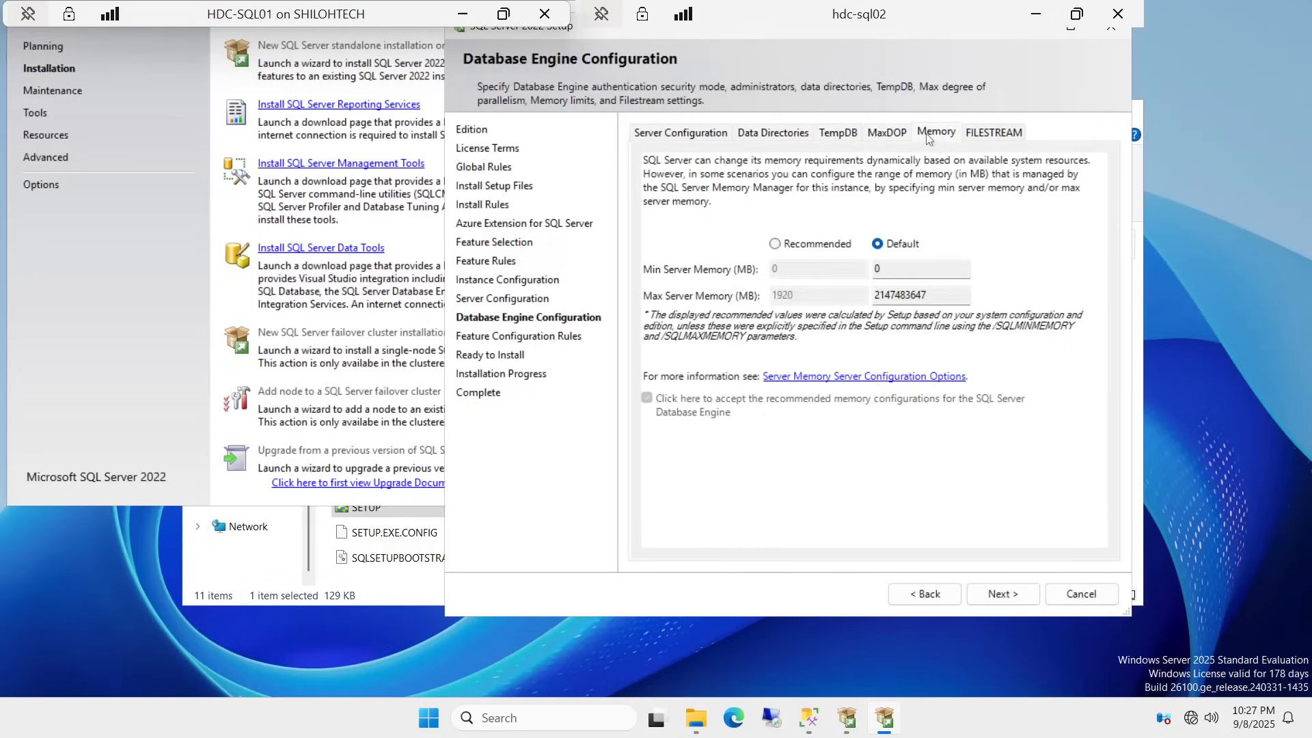
left_click(991, 133)
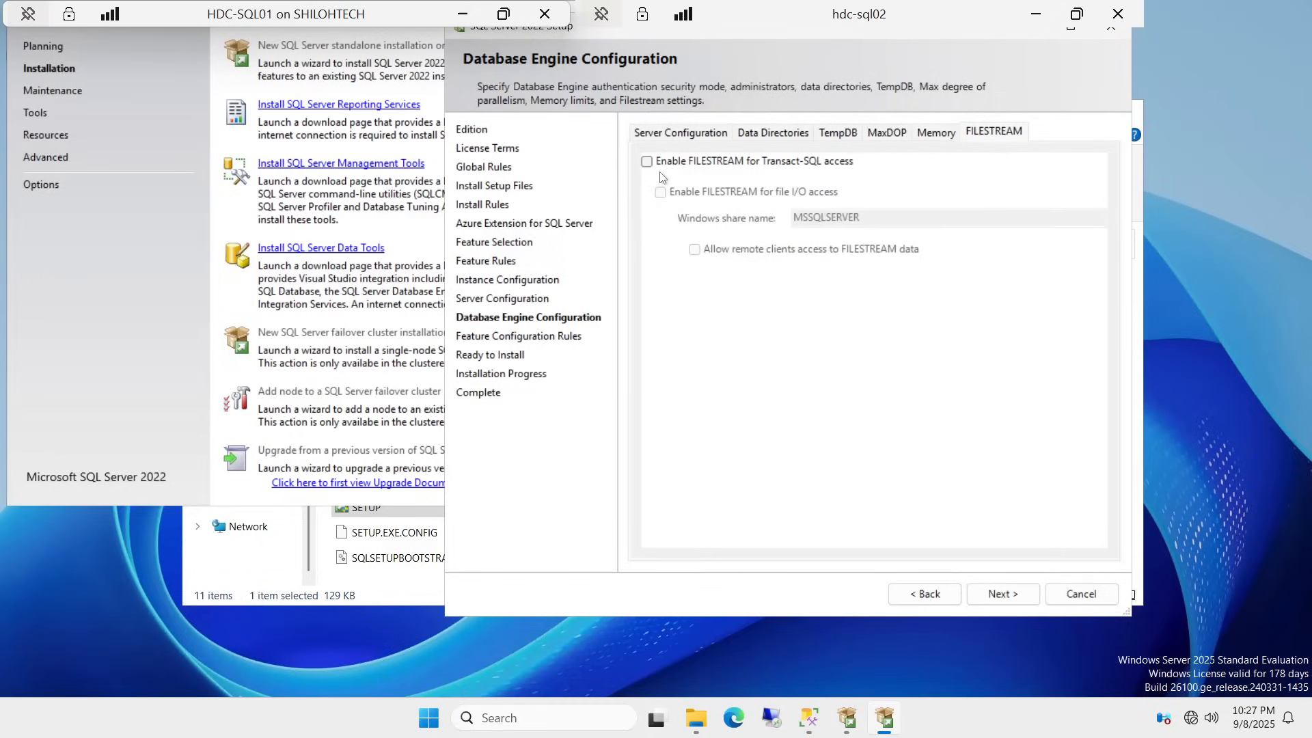
left_click(646, 162)
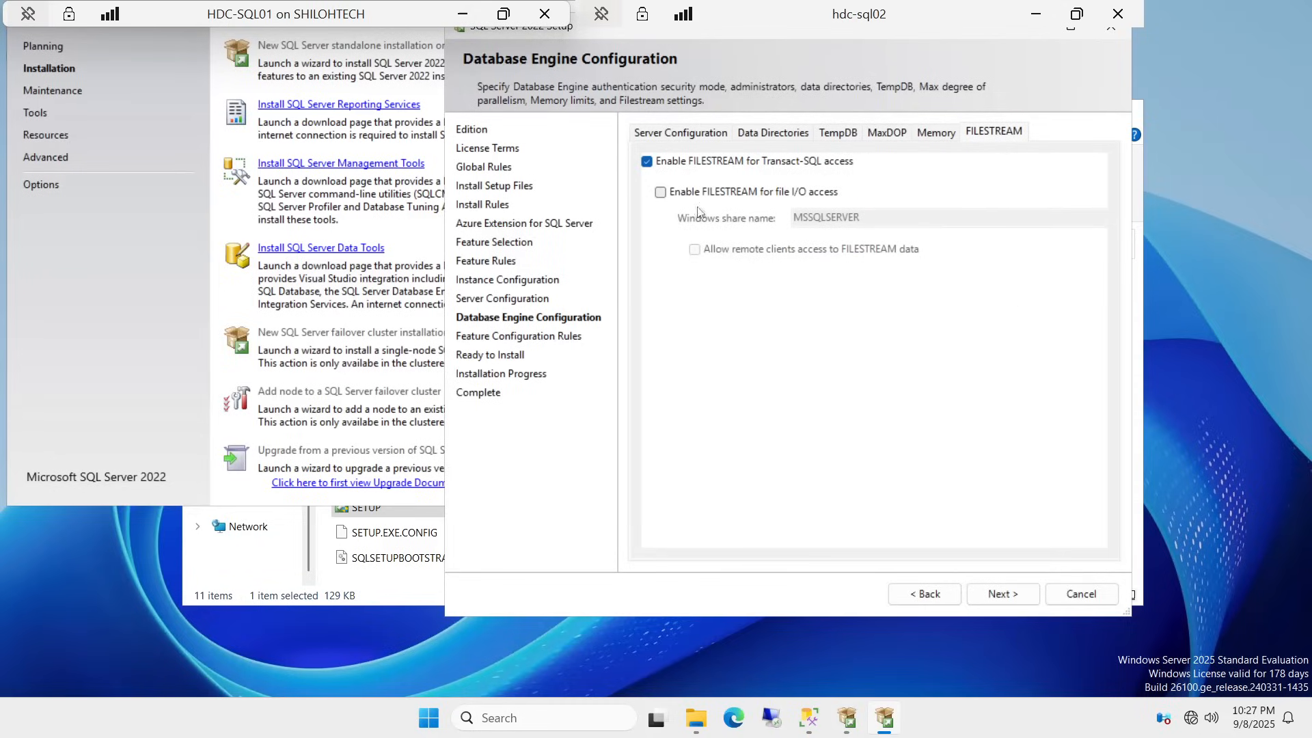
left_click(992, 591)
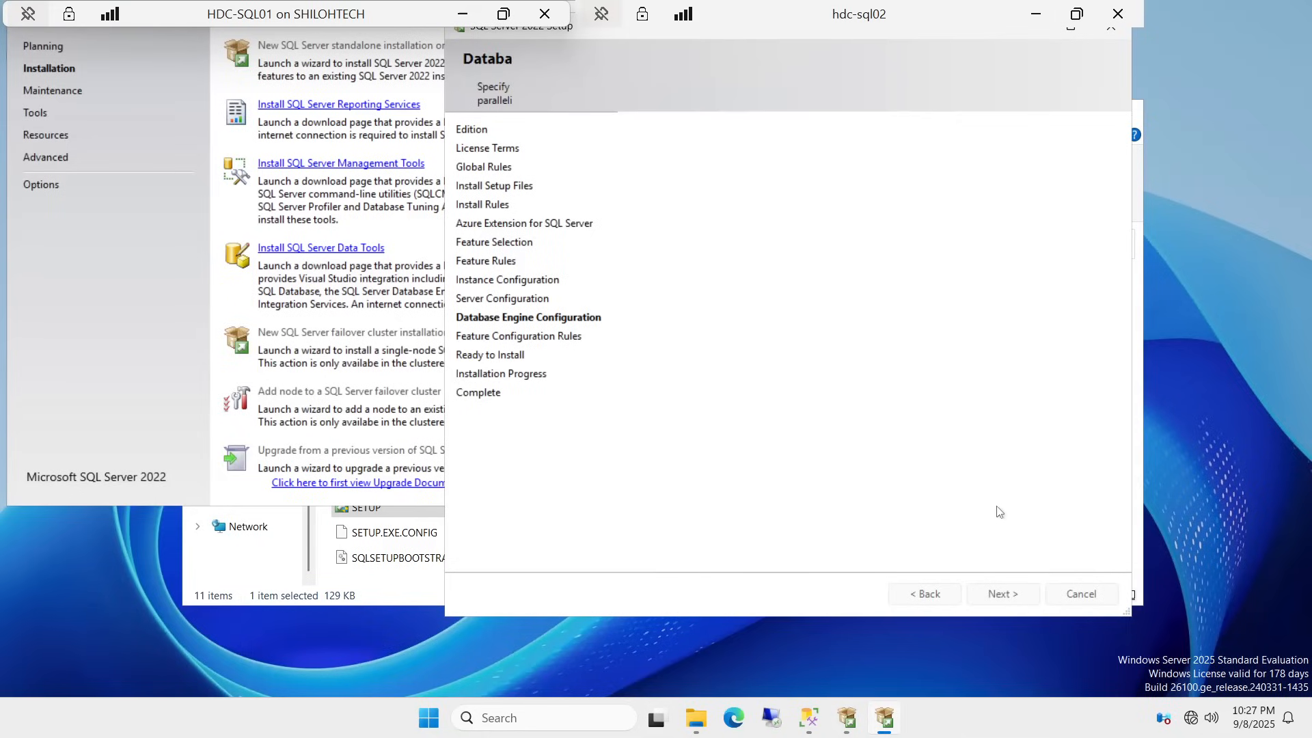
left_click(1004, 594)
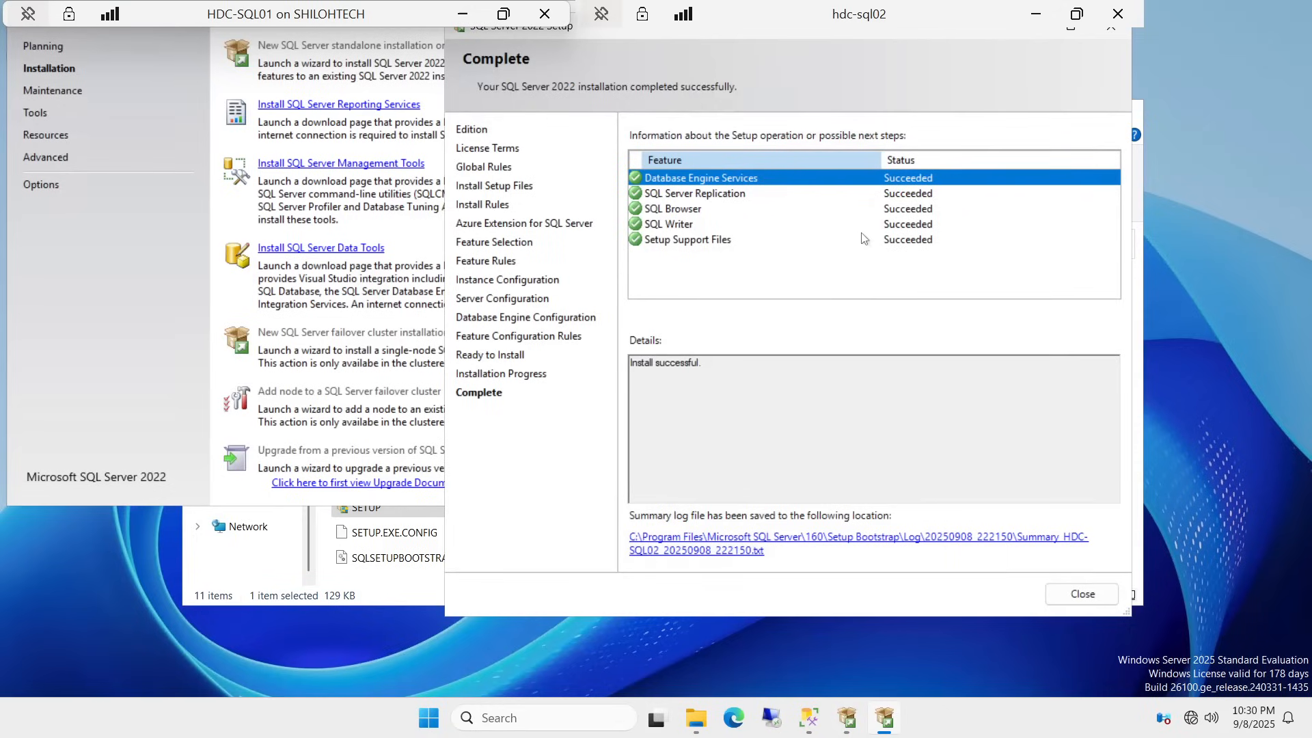
Step: Keep the remote session connected, move its bar aside, and close the completed setup summary
left_click(1118, 15)
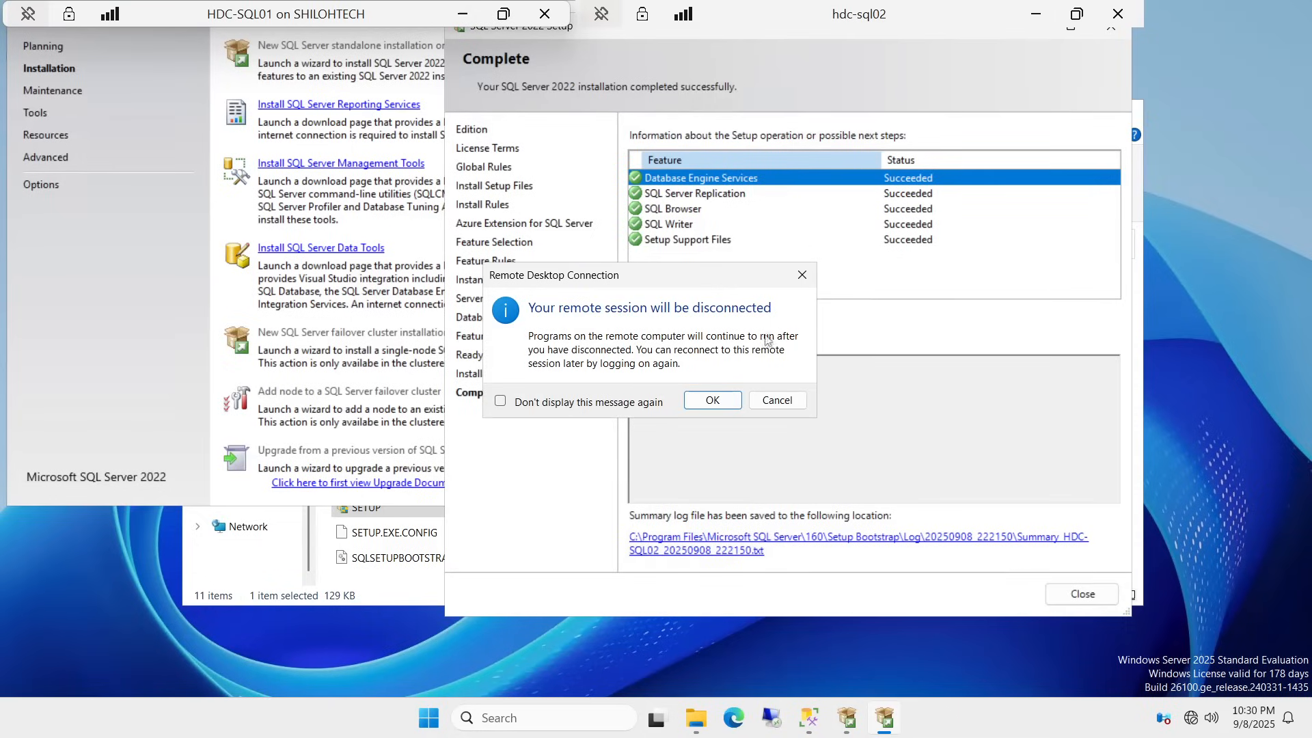
left_click(778, 402)
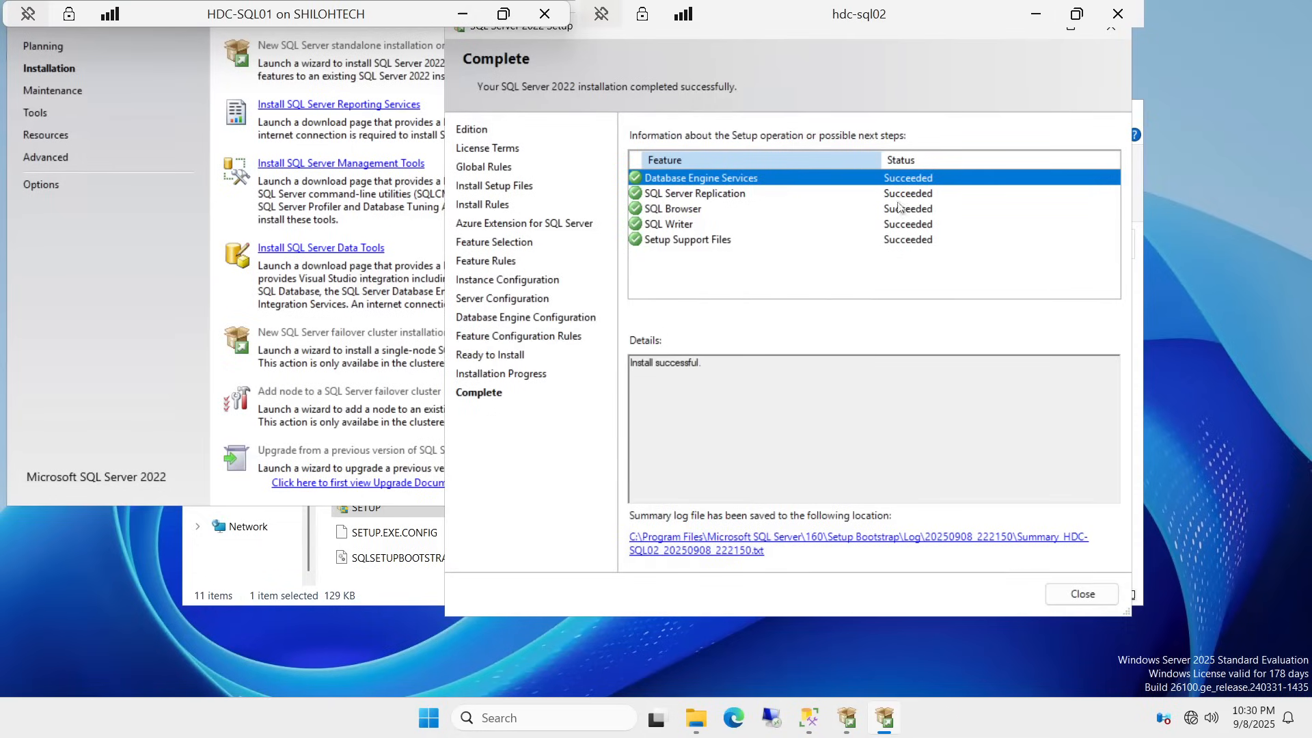
left_click_drag(957, 15, 809, 14)
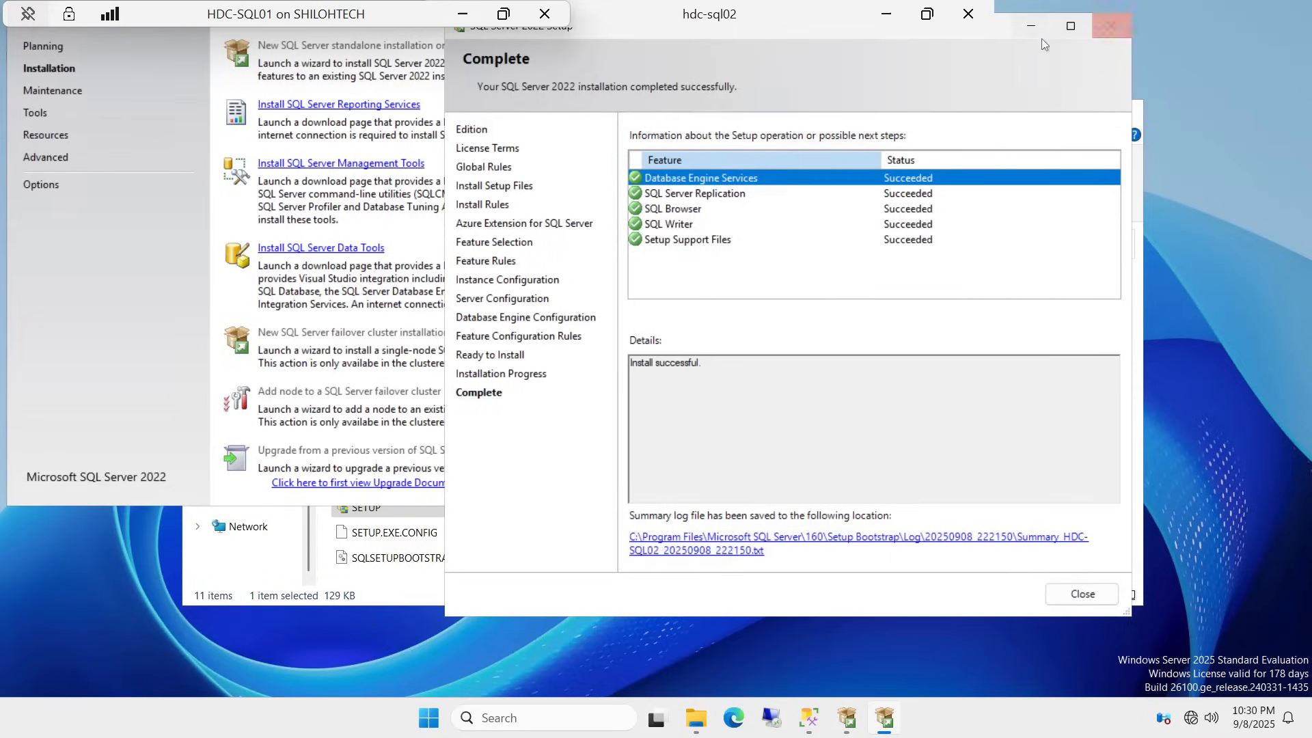
left_click(1113, 25)
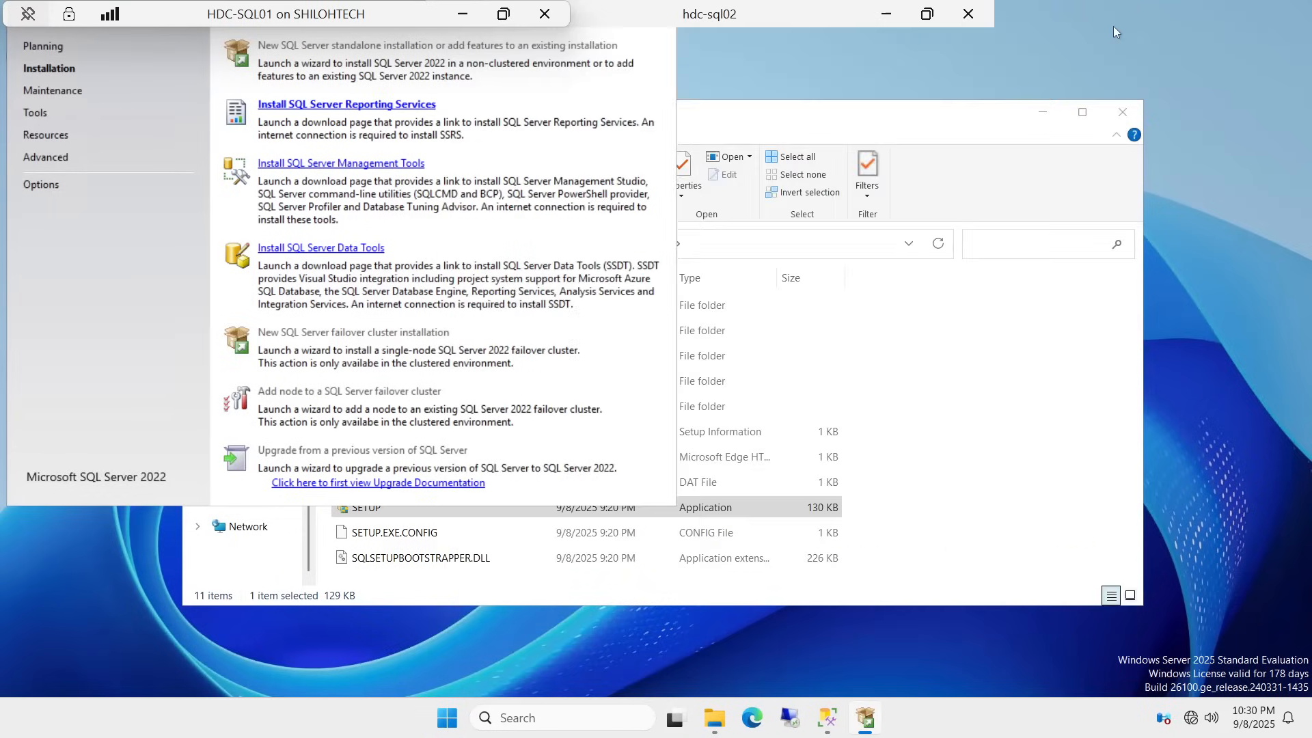
Step: Close File Explorer on the remote server and return the Remote Desktop session to full screen
left_click(1124, 112)
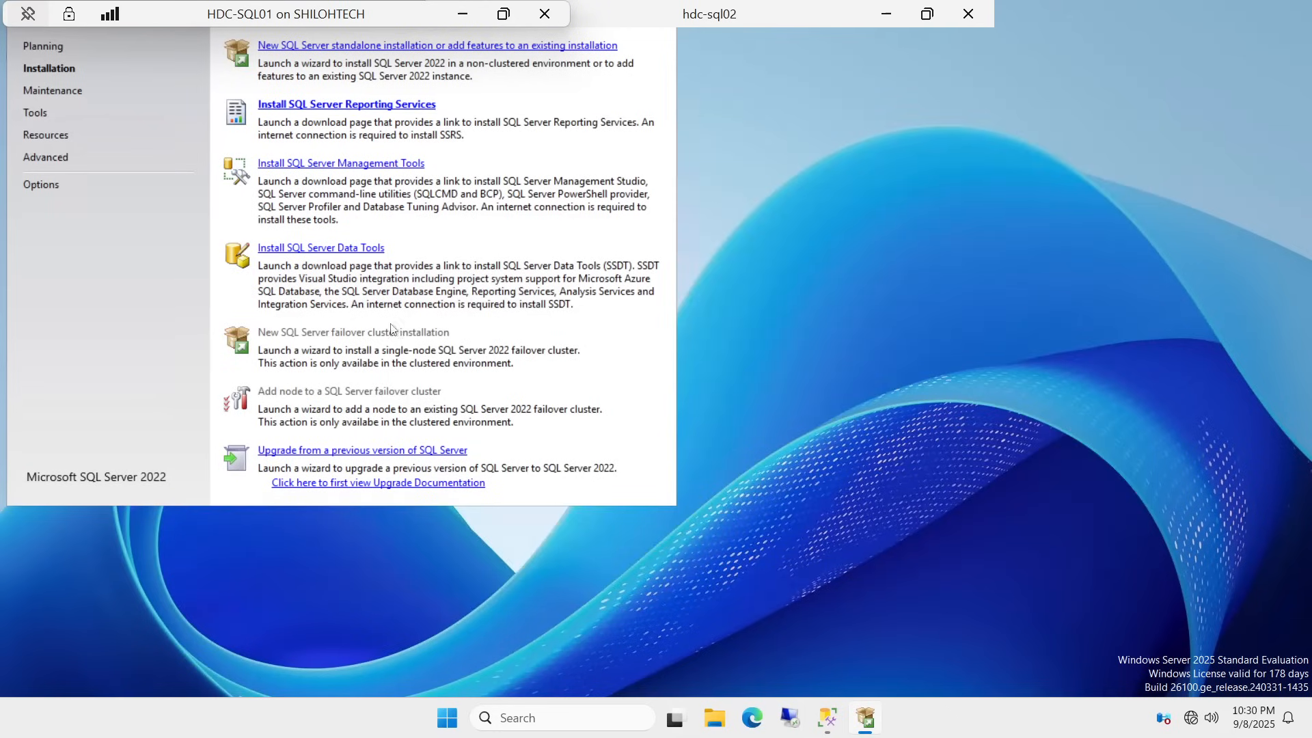
left_click(429, 596)
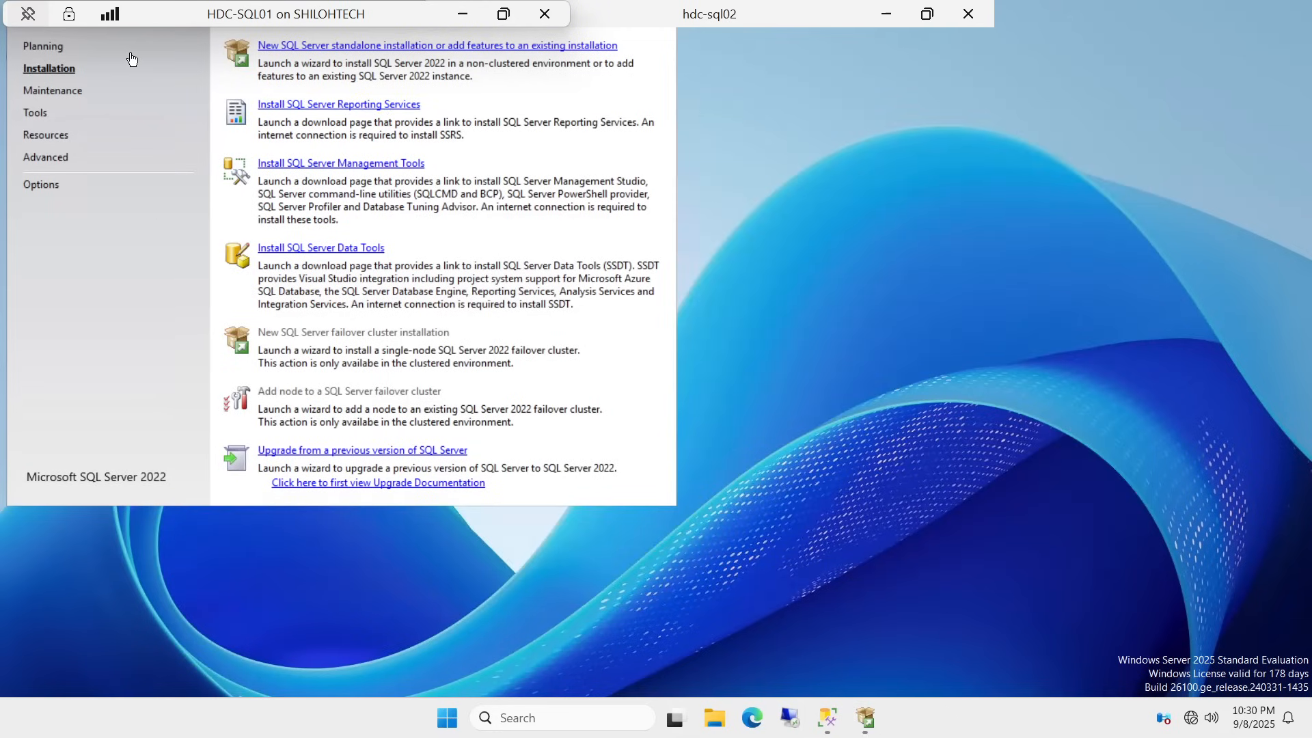
left_click(927, 13)
left_click_drag(939, 45, 740, 124)
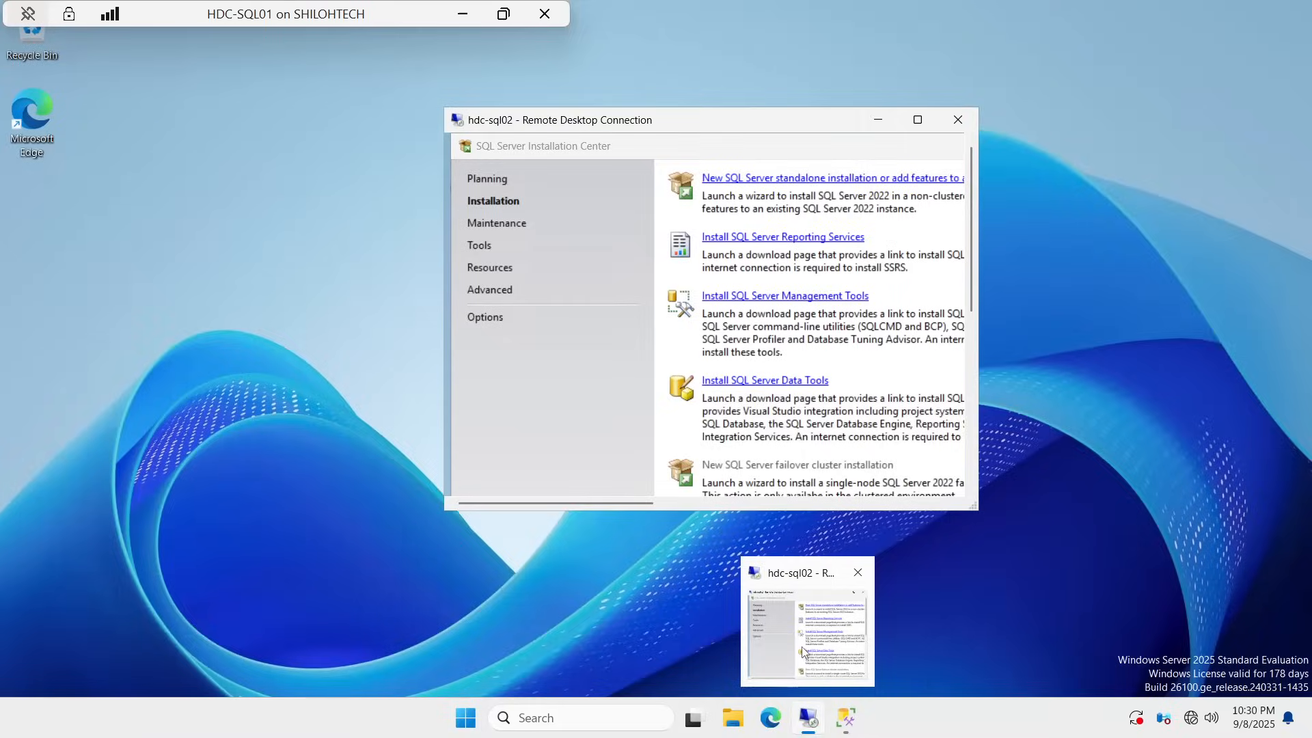
left_click(781, 634)
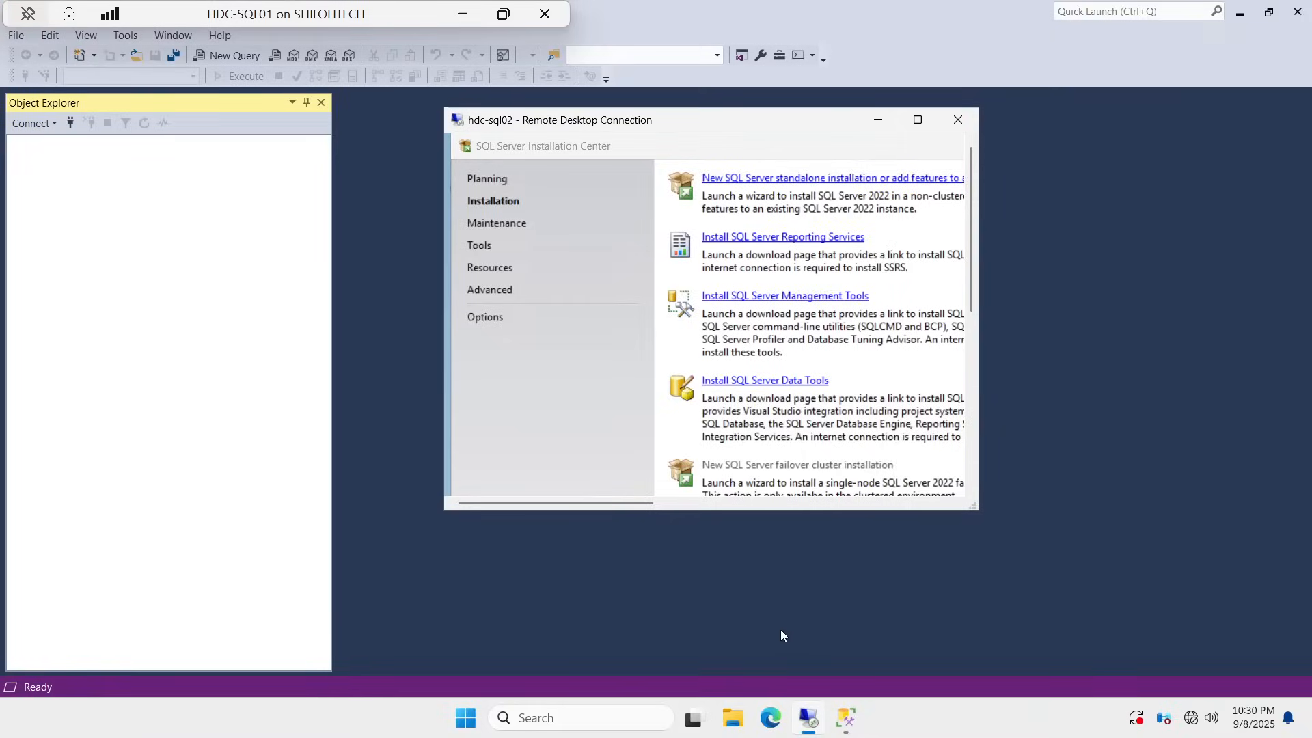
left_click(956, 120)
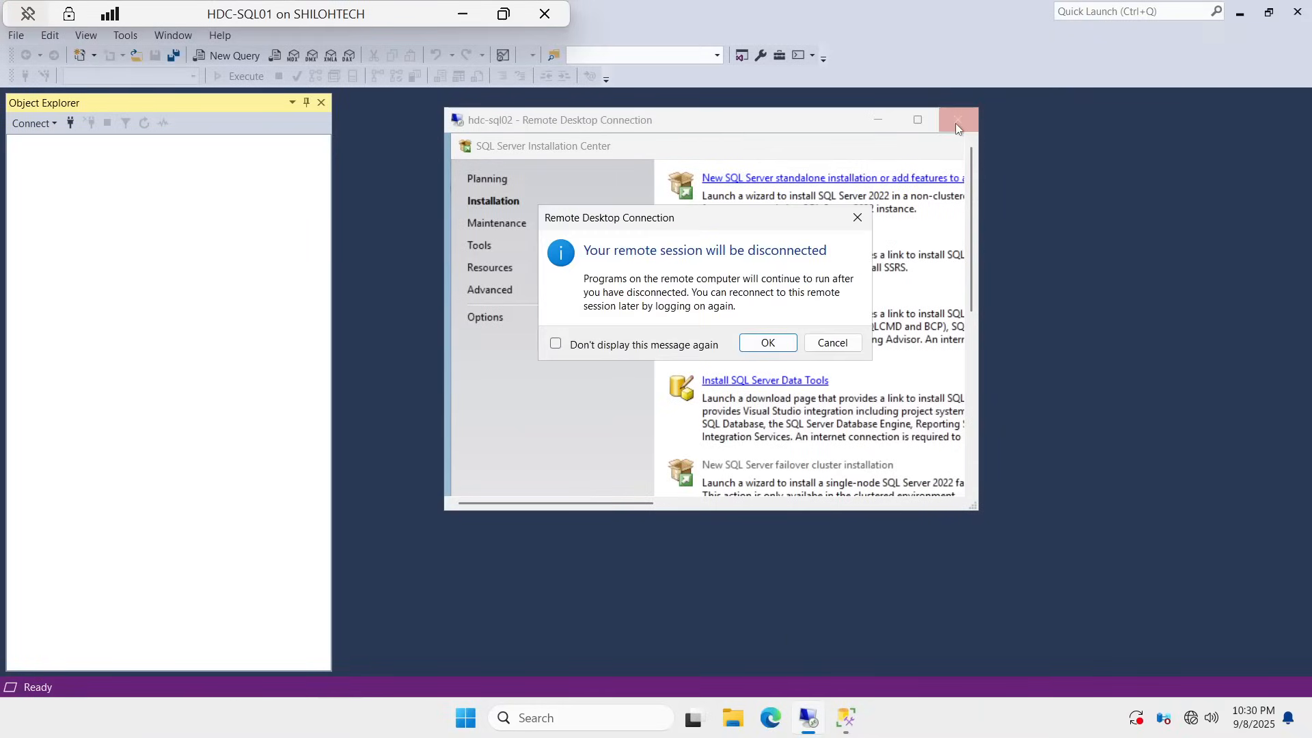
left_click(834, 344)
left_click(917, 120)
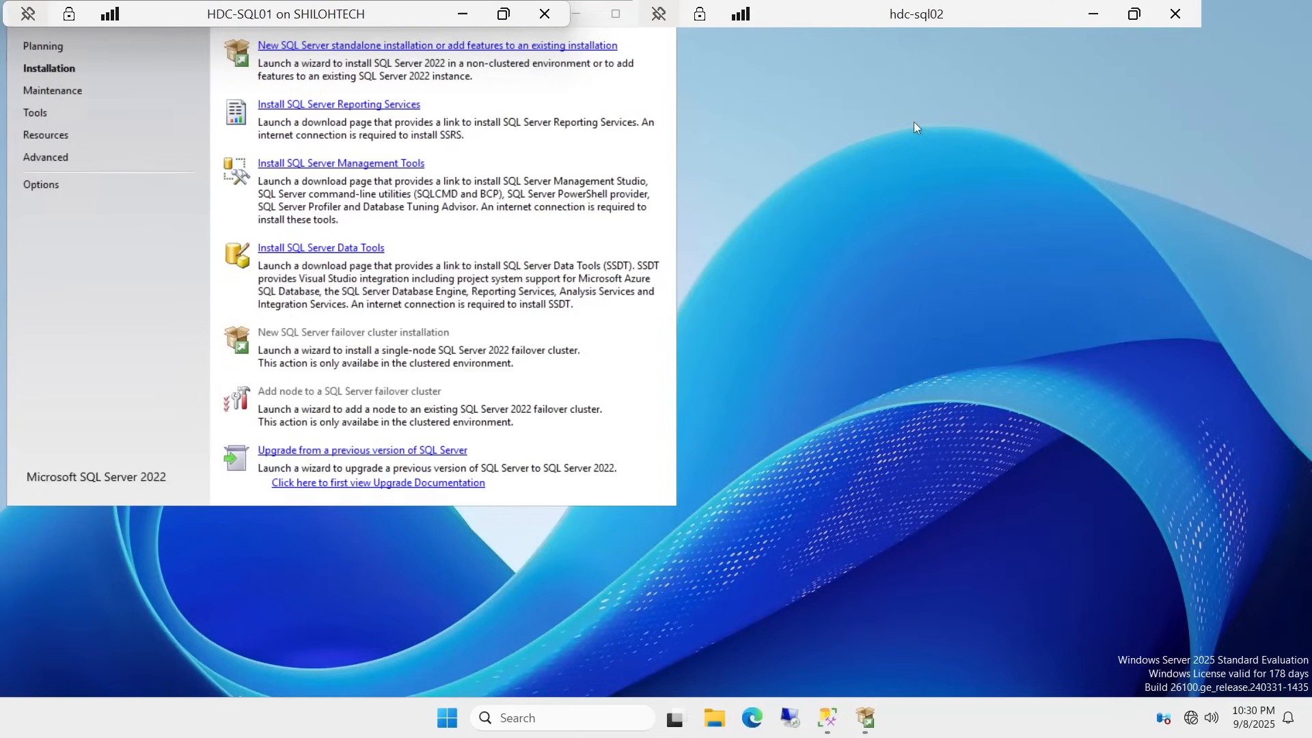
Step: Close the earlier SQL Server Management Studio window and relaunch SSMS from the taskbar
left_click(663, 44)
left_click(752, 62)
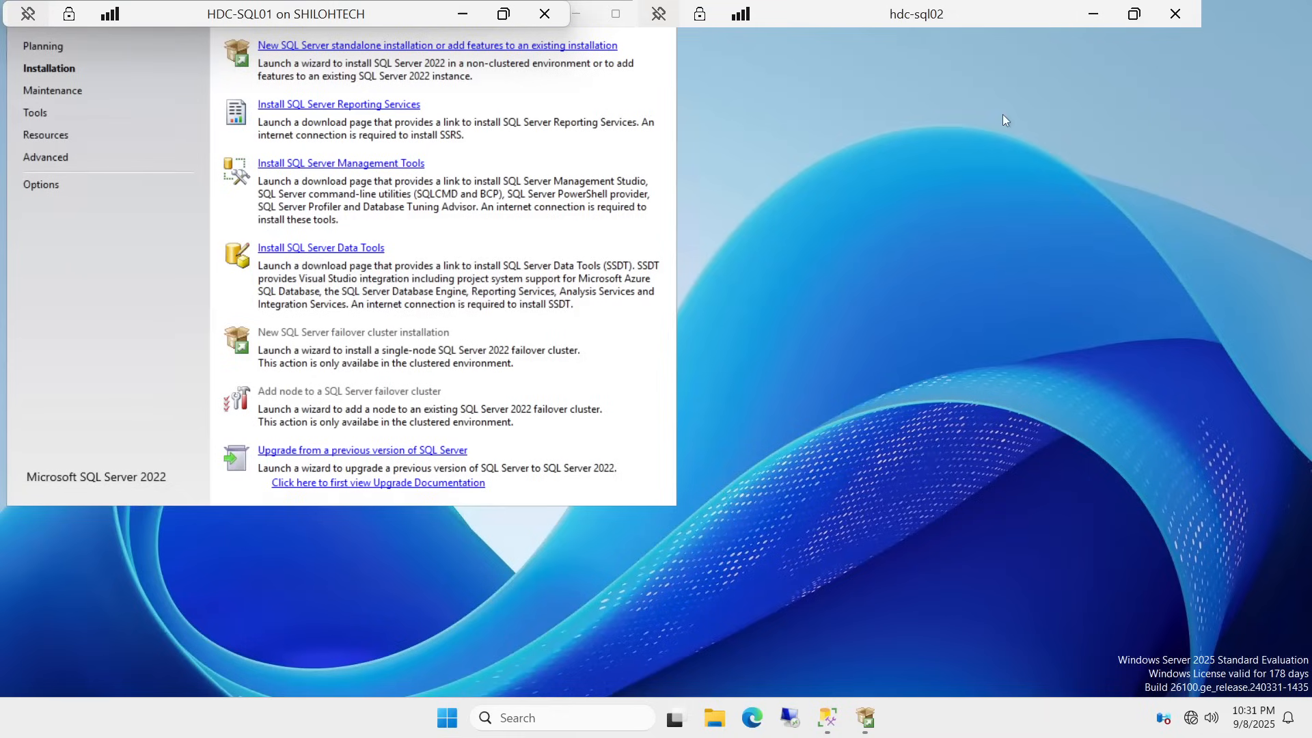
left_click(828, 722)
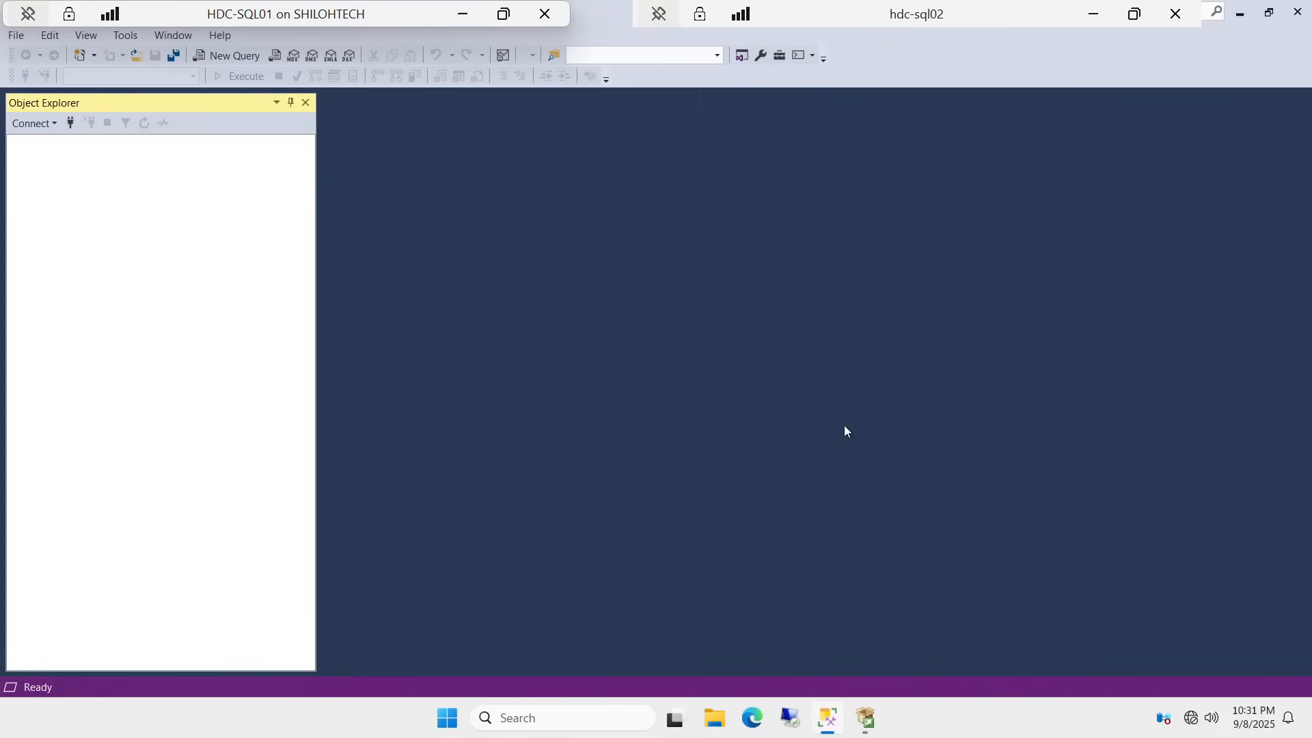
left_click(828, 718)
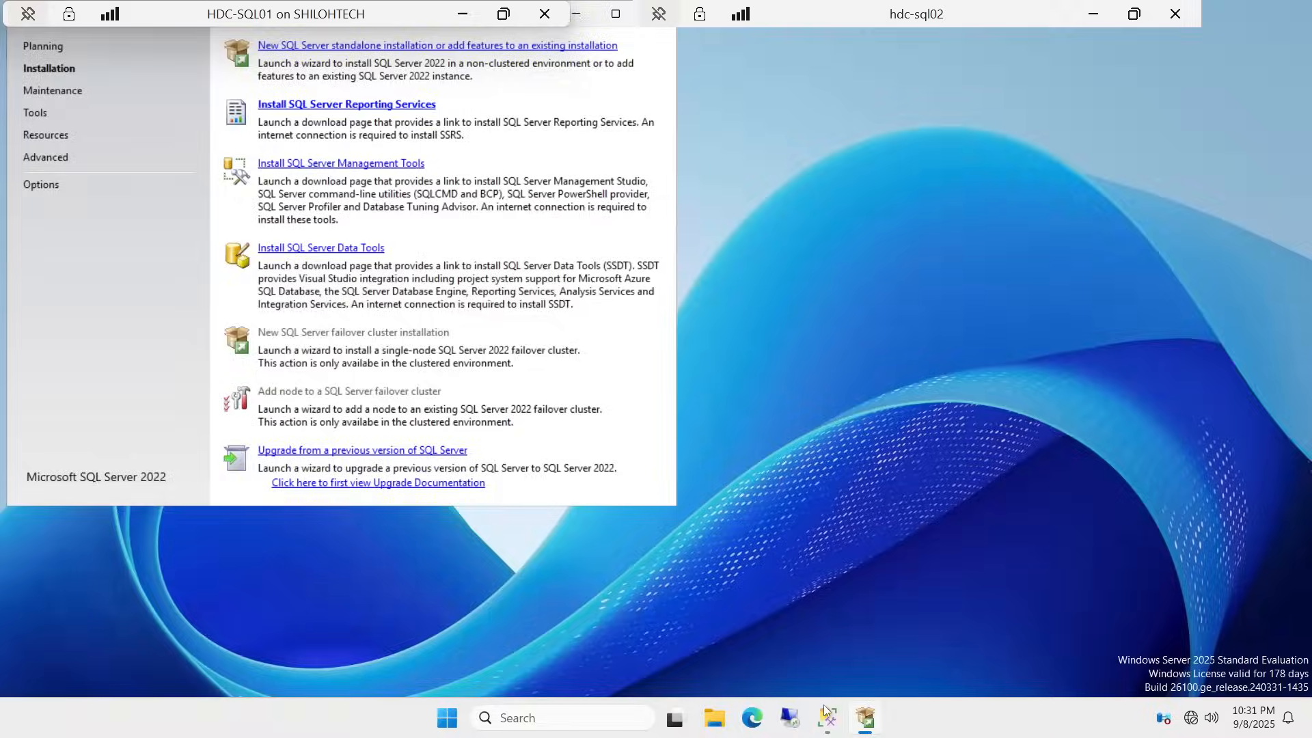
left_click(832, 715)
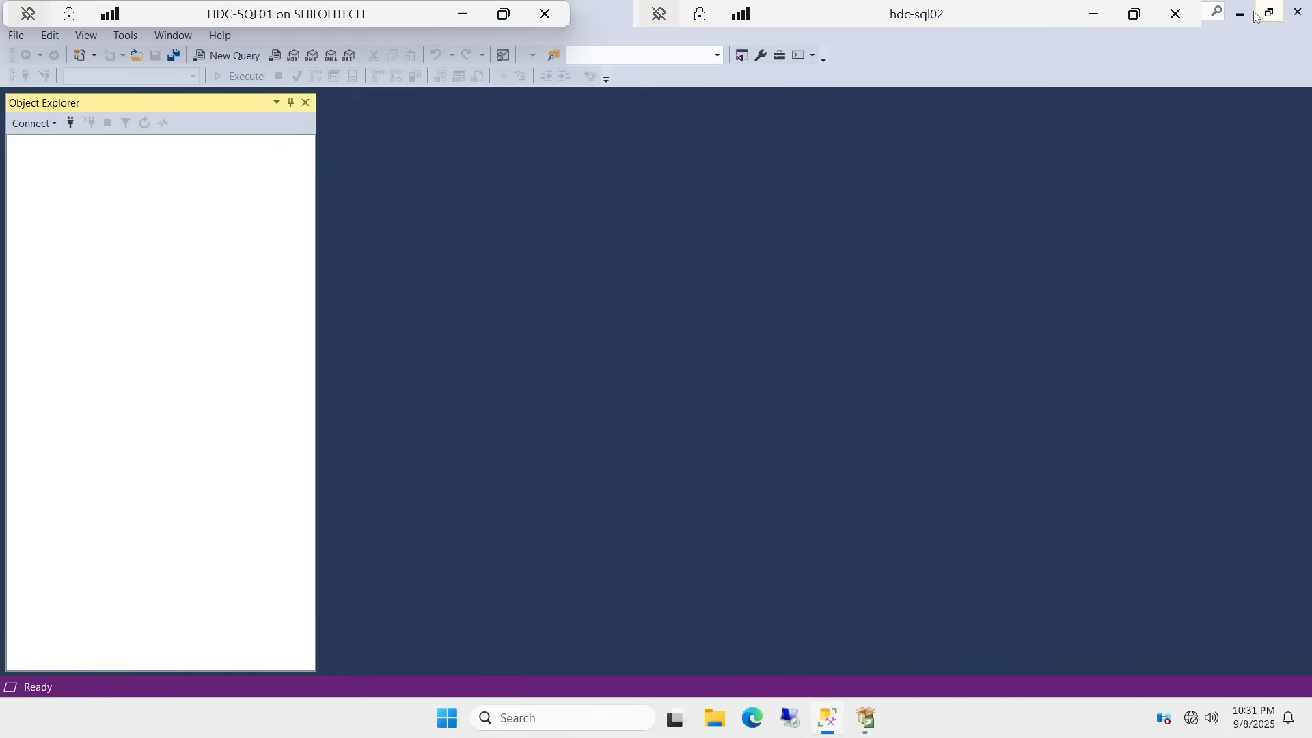
left_click(1298, 12)
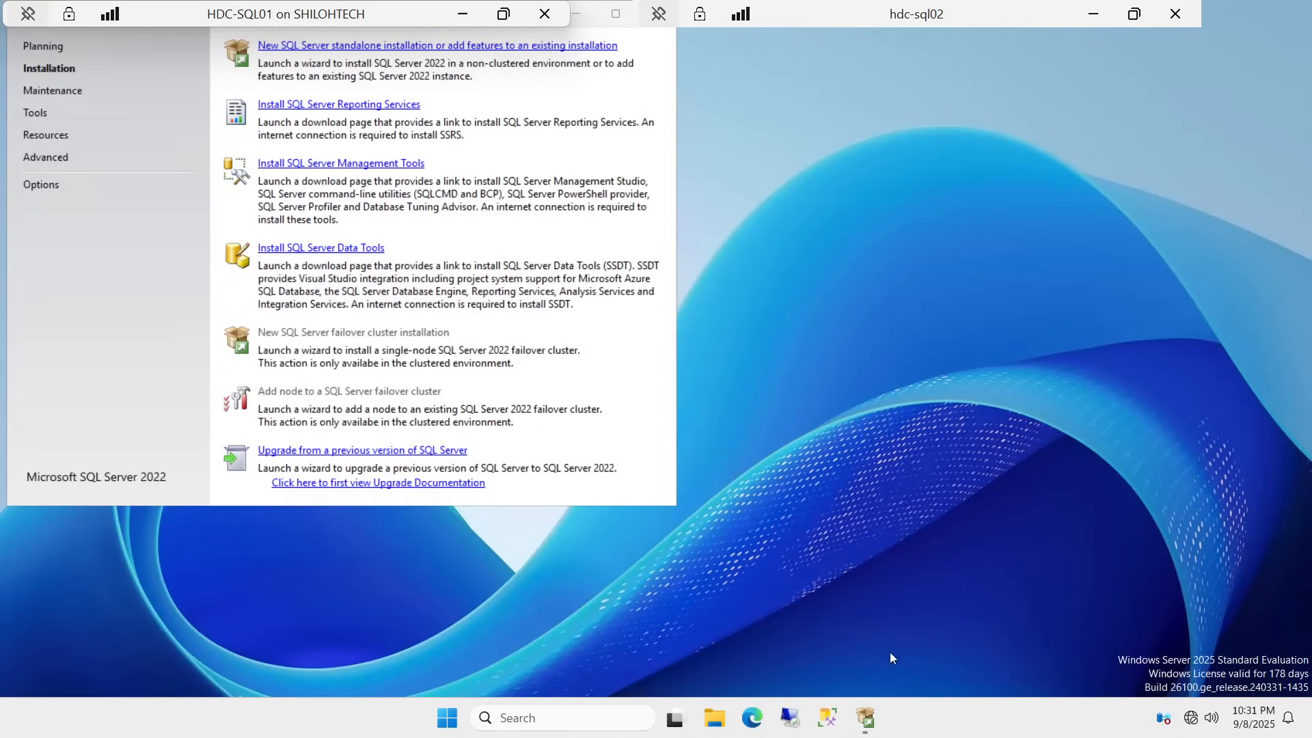
left_click(824, 714)
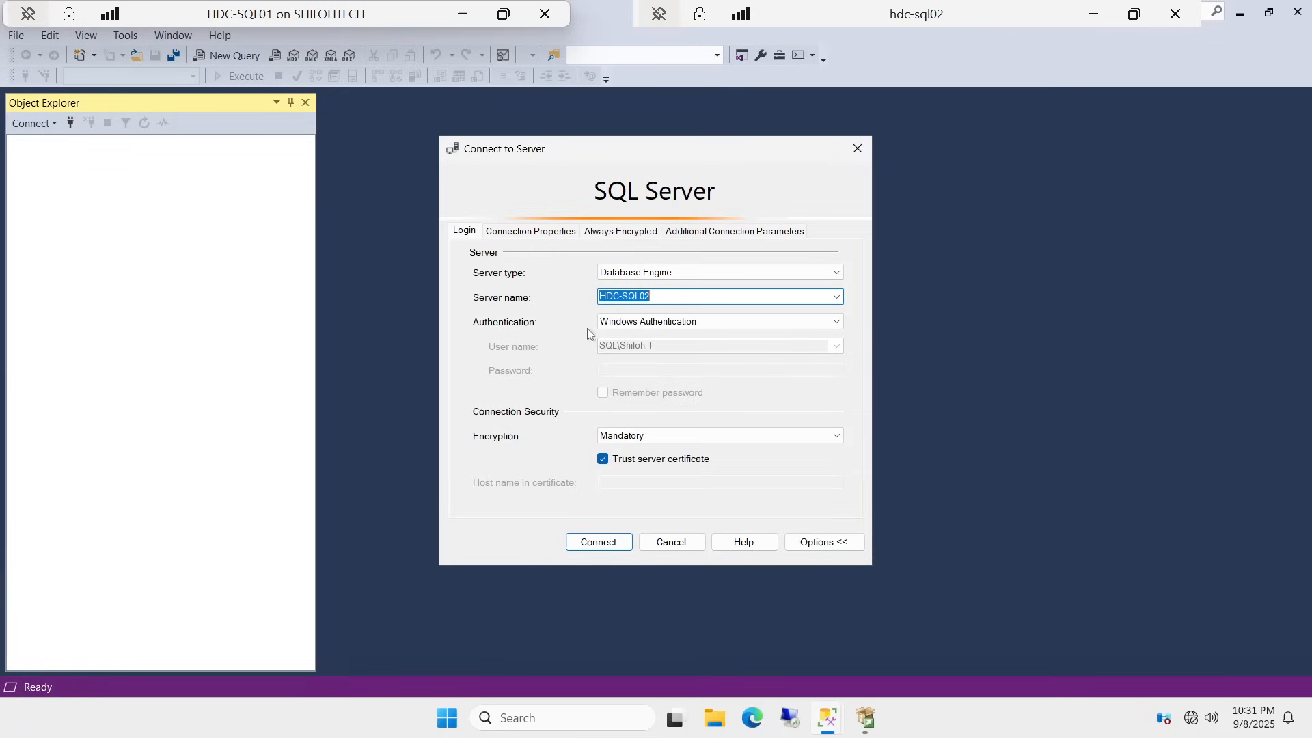
Step: Connect to HDC-SQL02 with Windows Authentication, then disconnect it from Object Explorer
left_click(610, 546)
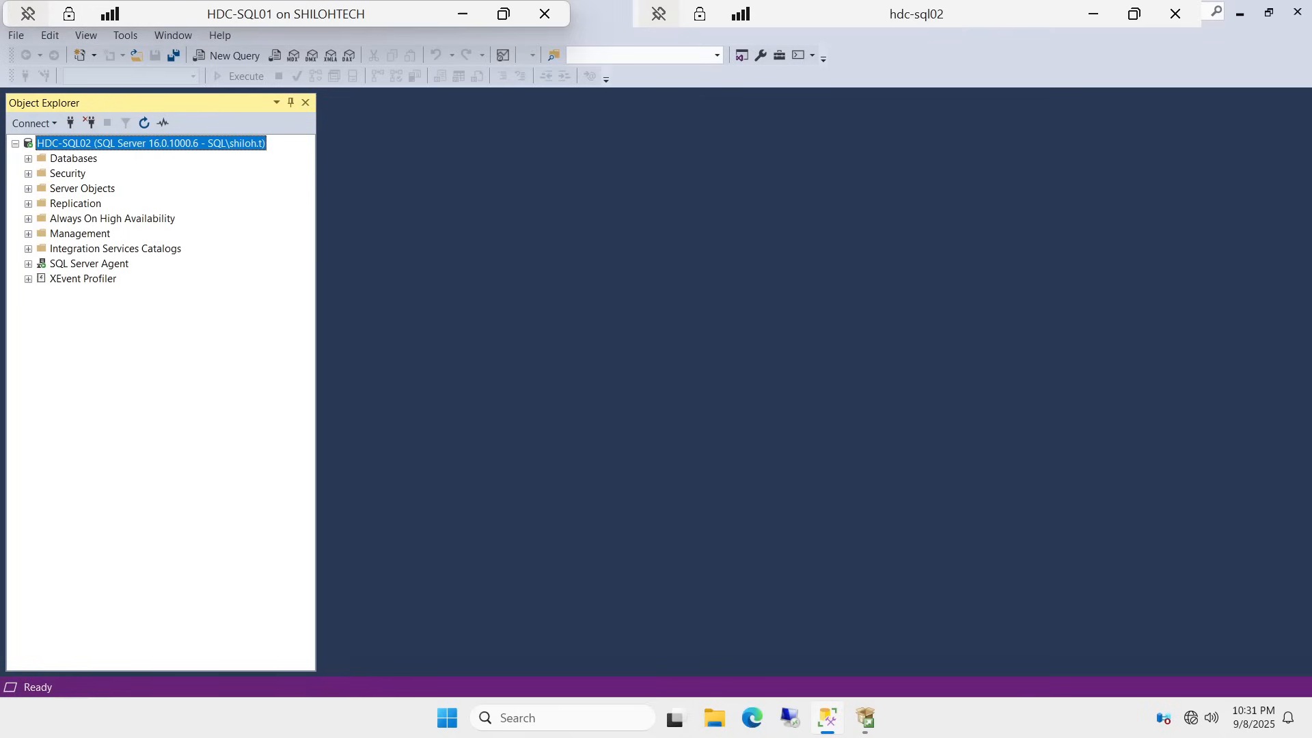
left_click(87, 128)
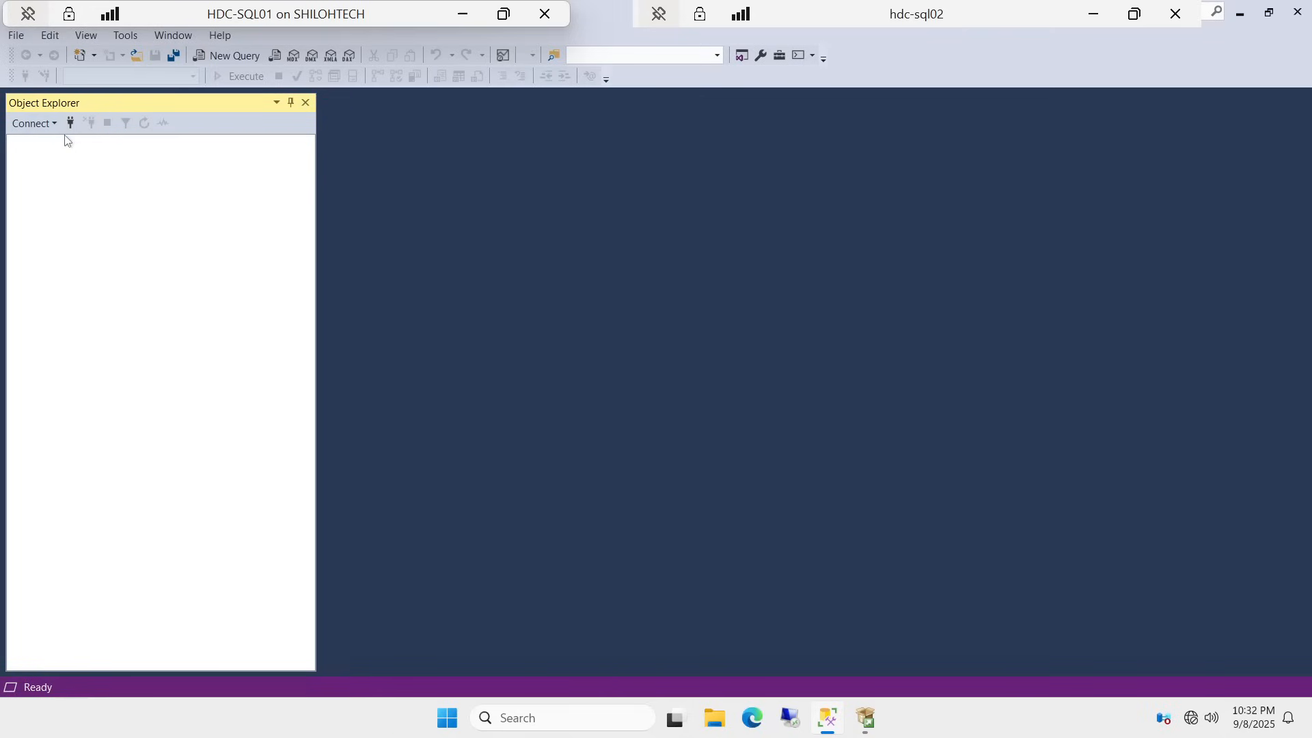
Step: Attempt a new HDC-SQL02 connection using SQL Server Authentication with login sa and its password
left_click(70, 124)
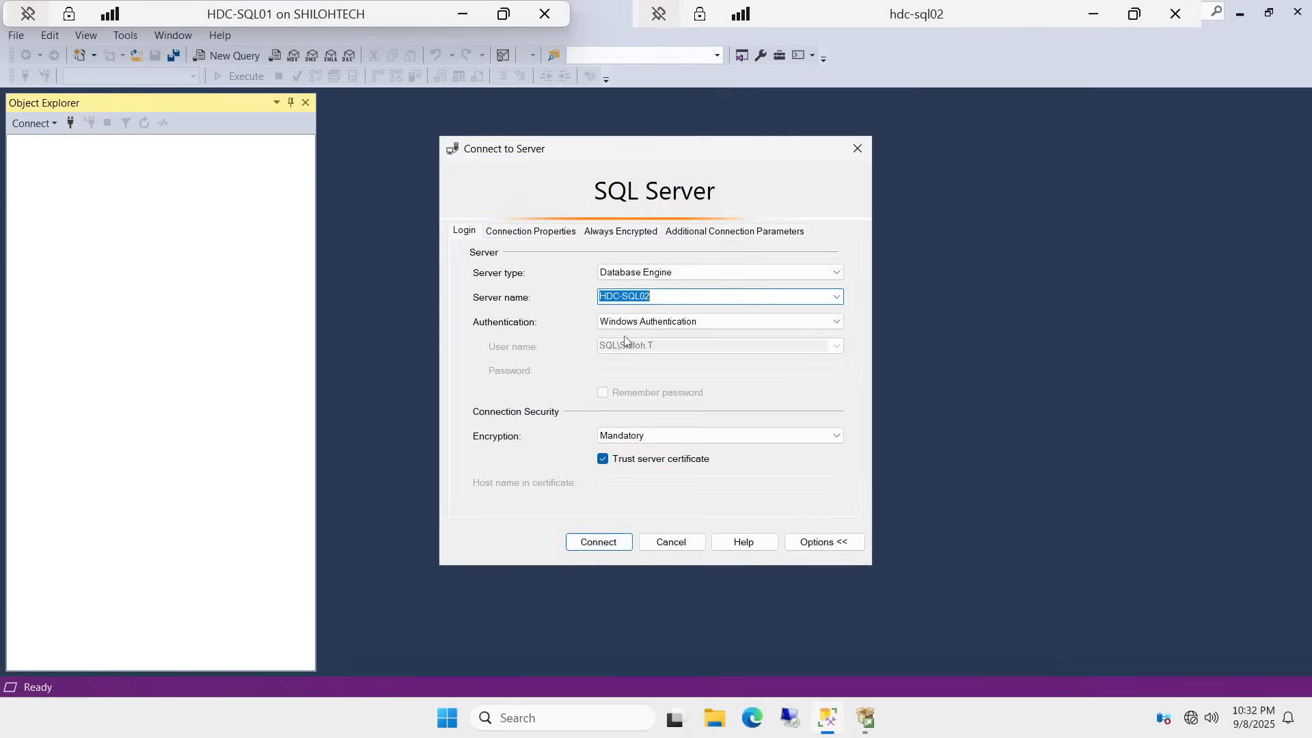
left_click(839, 323)
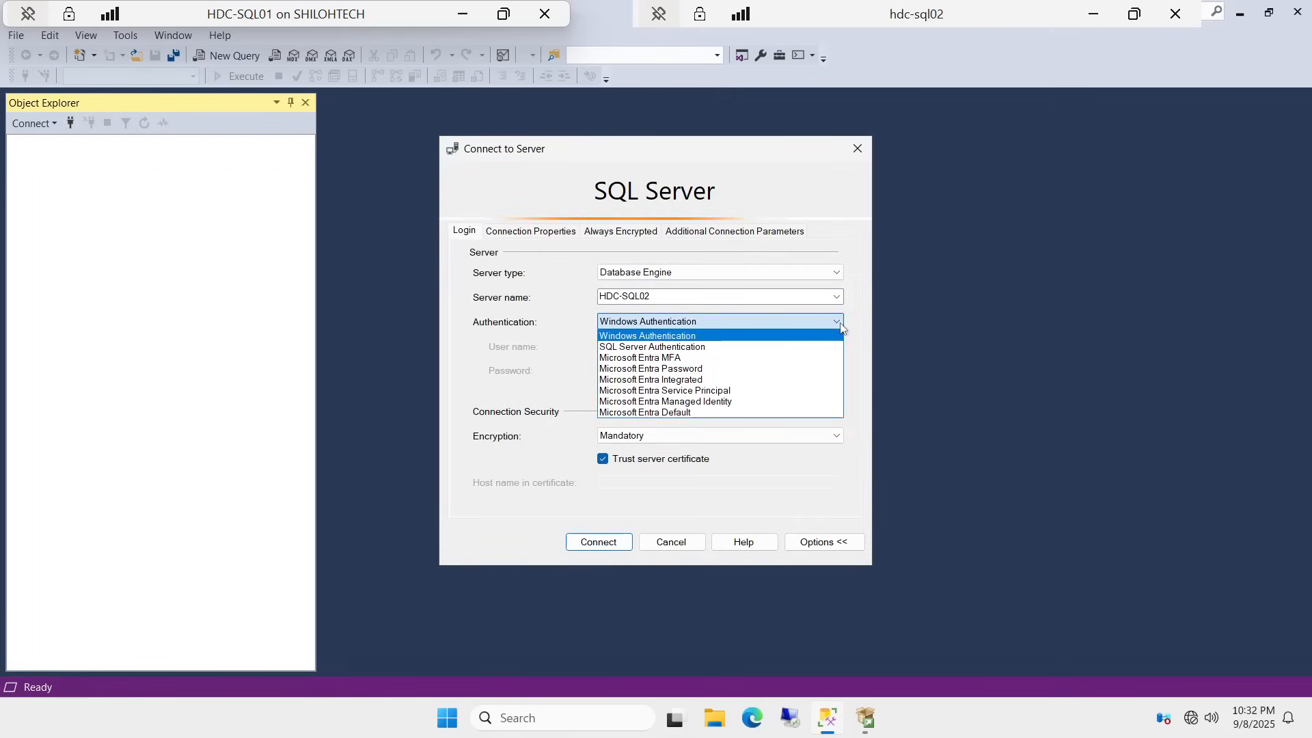
left_click(742, 347)
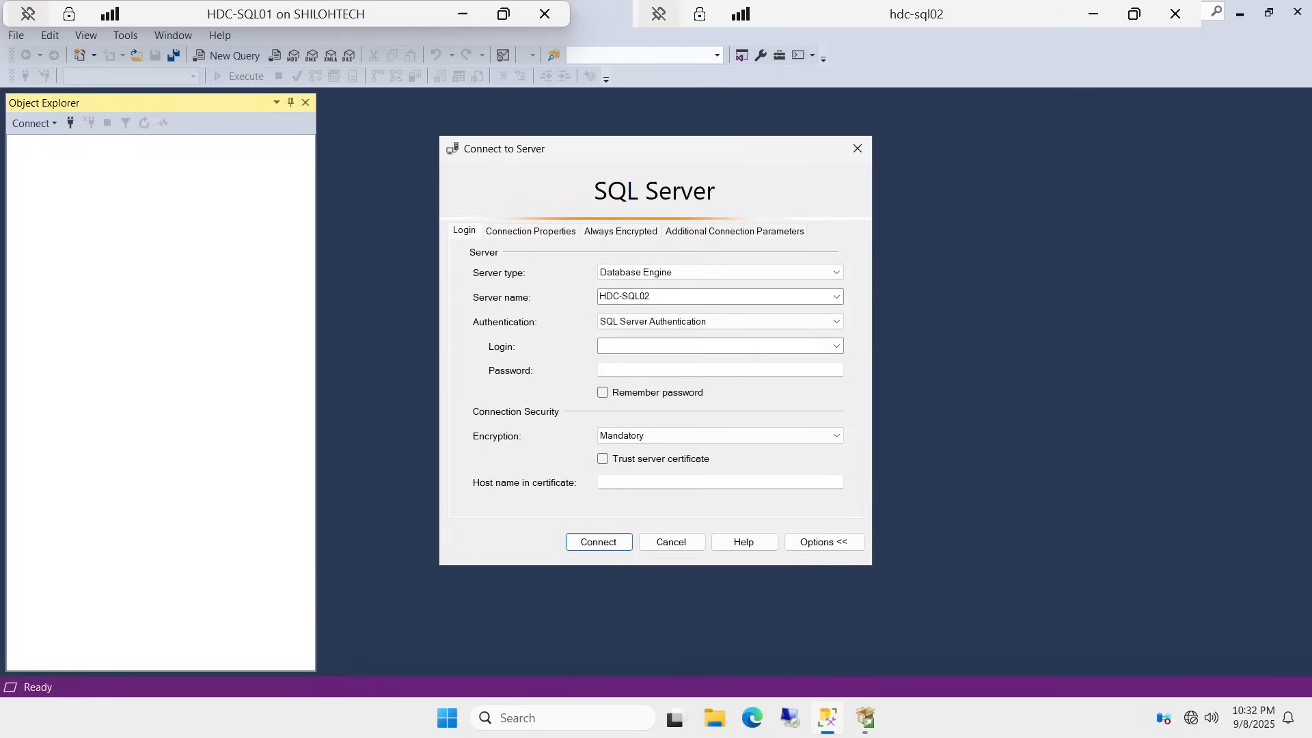
left_click(600, 347)
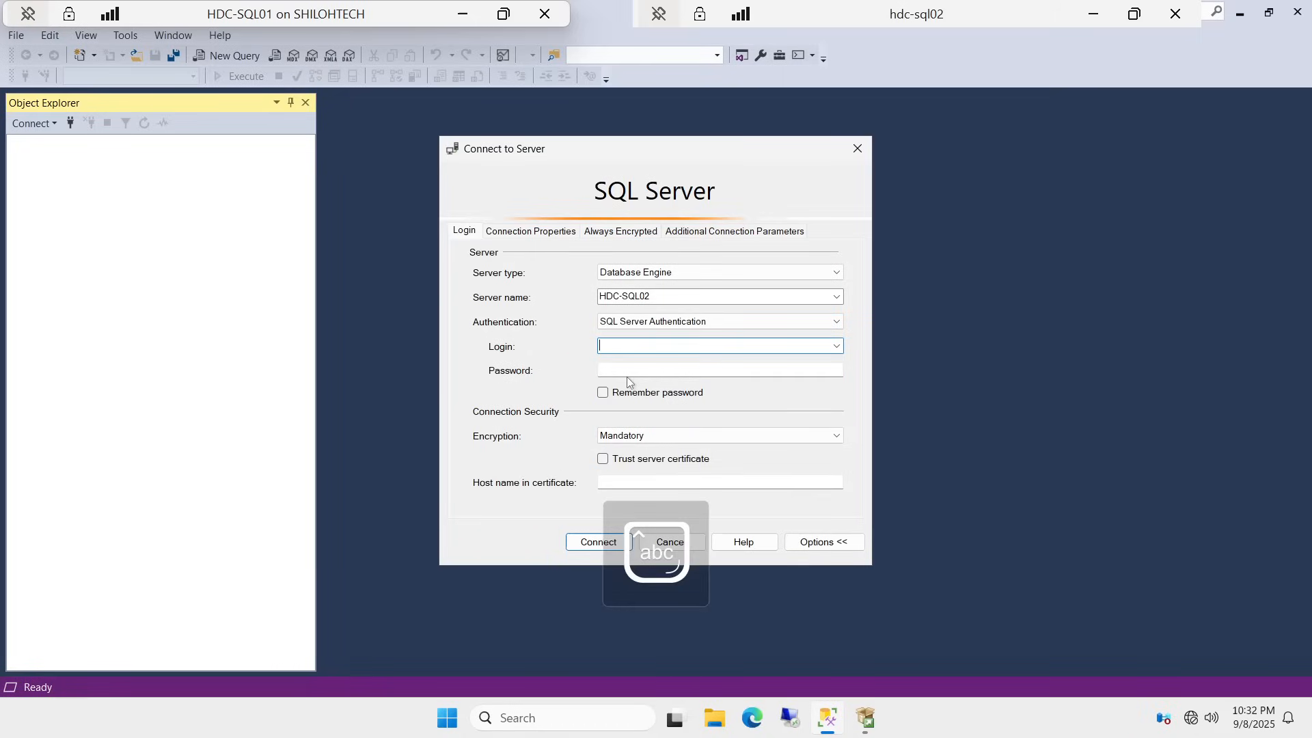
type("sa")
left_click(667, 369)
key("Caps_Lock")
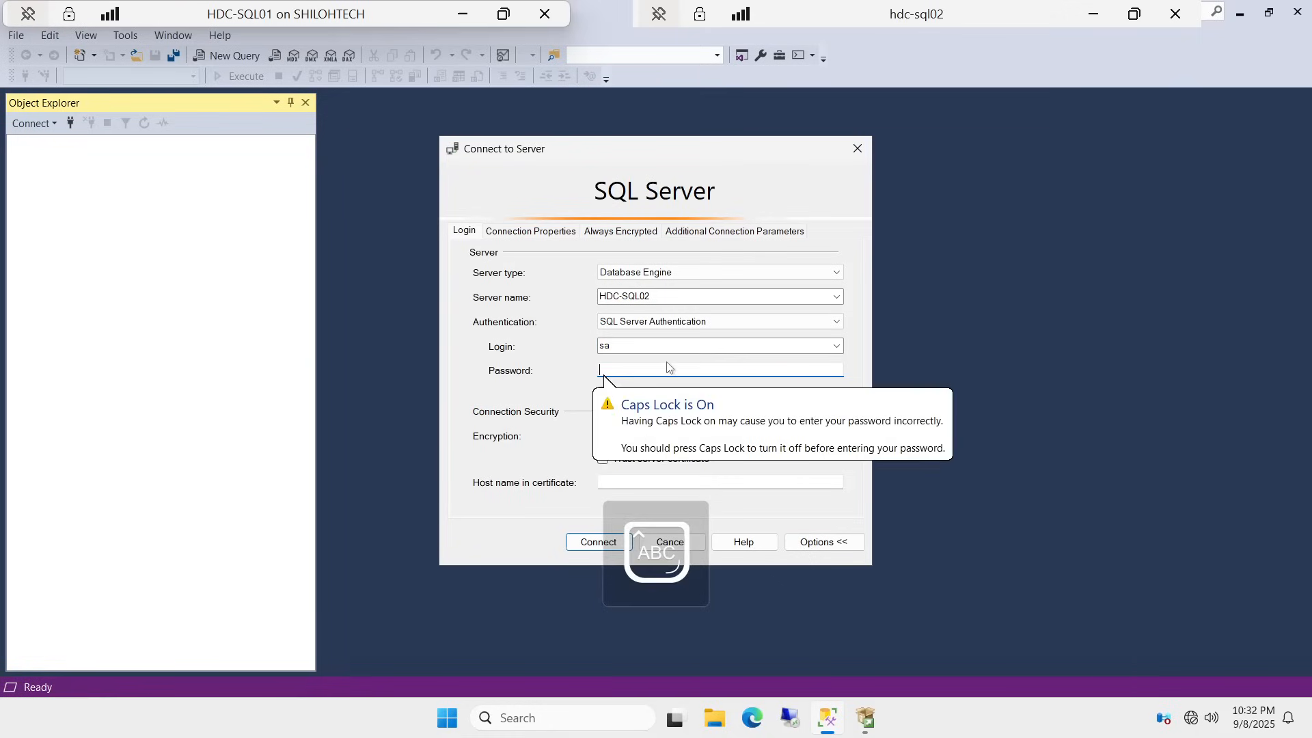
key("Caps_Lock")
type("***")
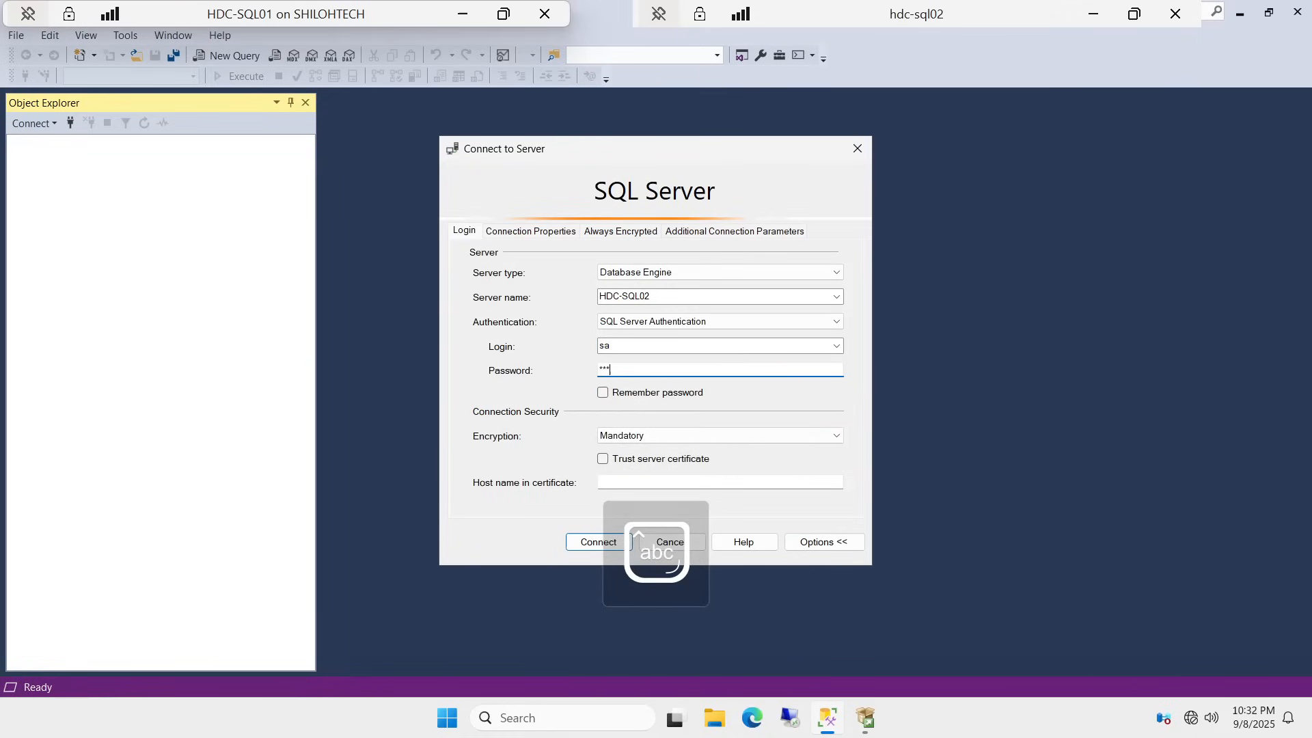
type("********")
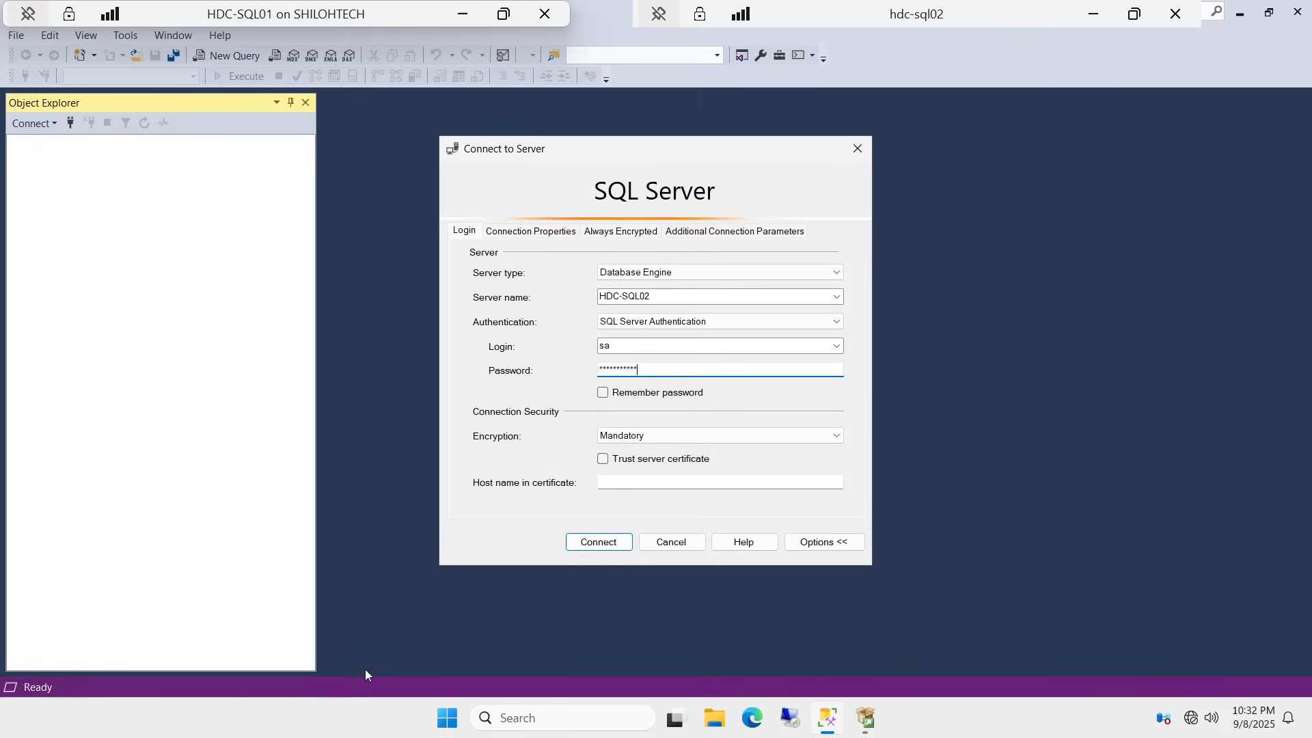
key("Return")
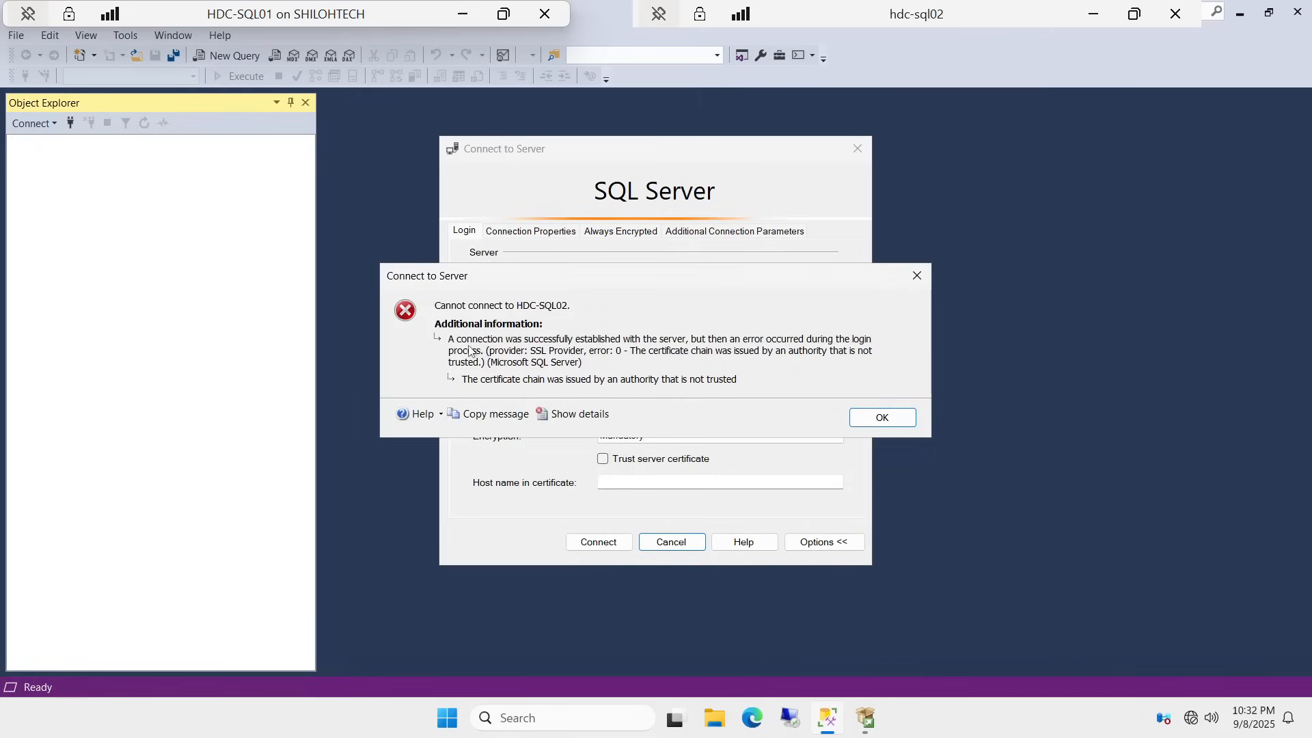
Step: Dismiss the certificate error, enable Trust server certificate, connect as sa, then disconnect
left_click(902, 419)
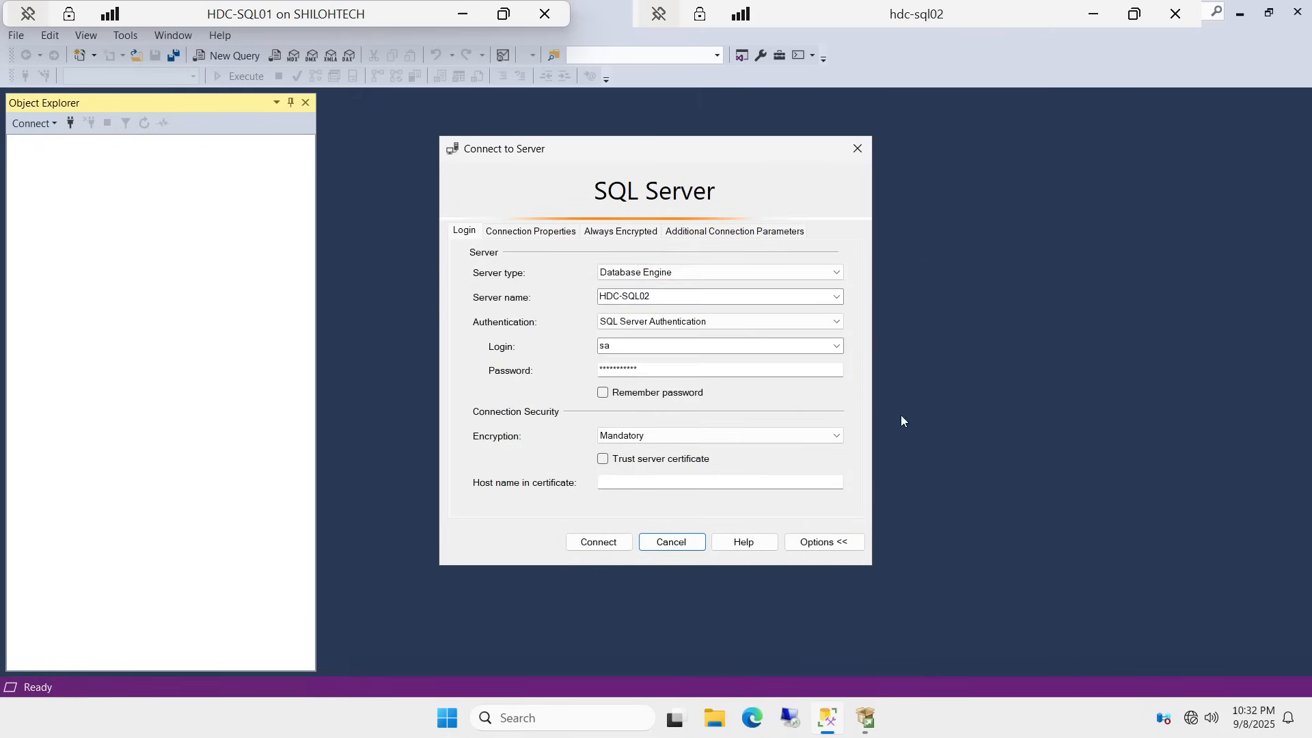
left_click(602, 459)
left_click(599, 542)
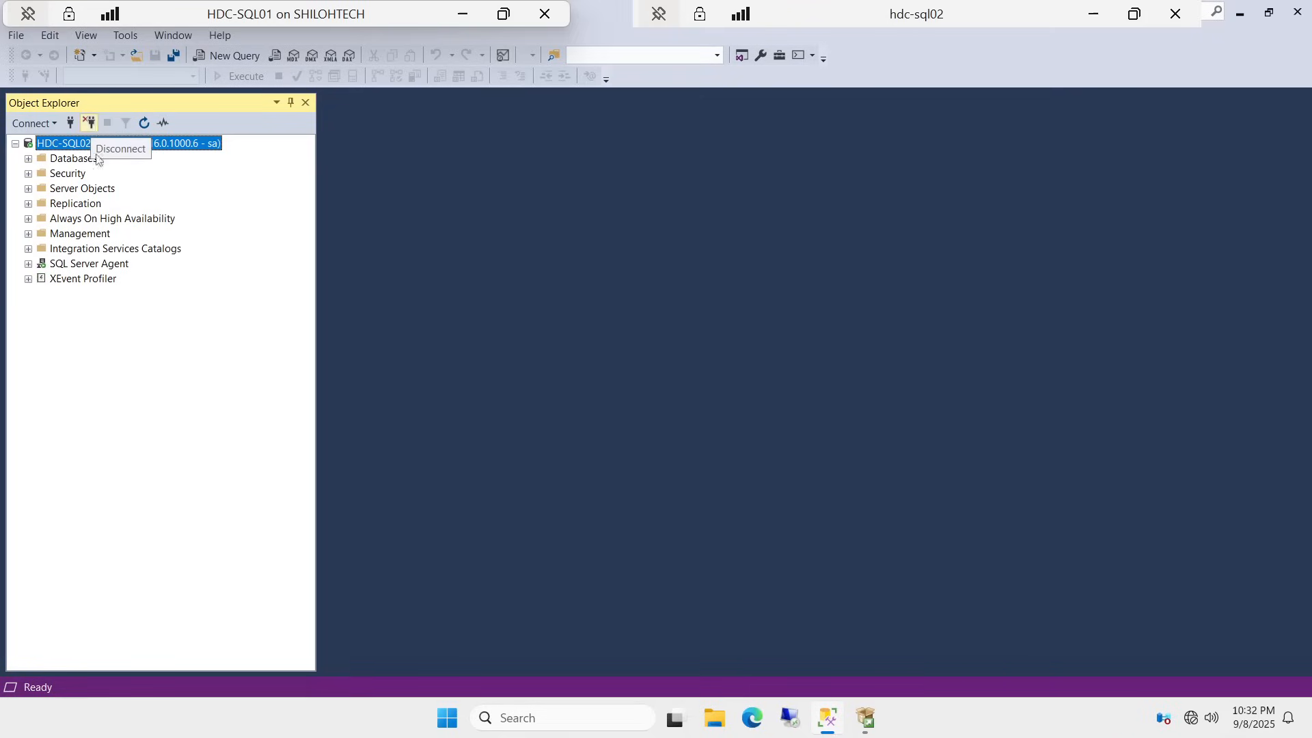
left_click(90, 125)
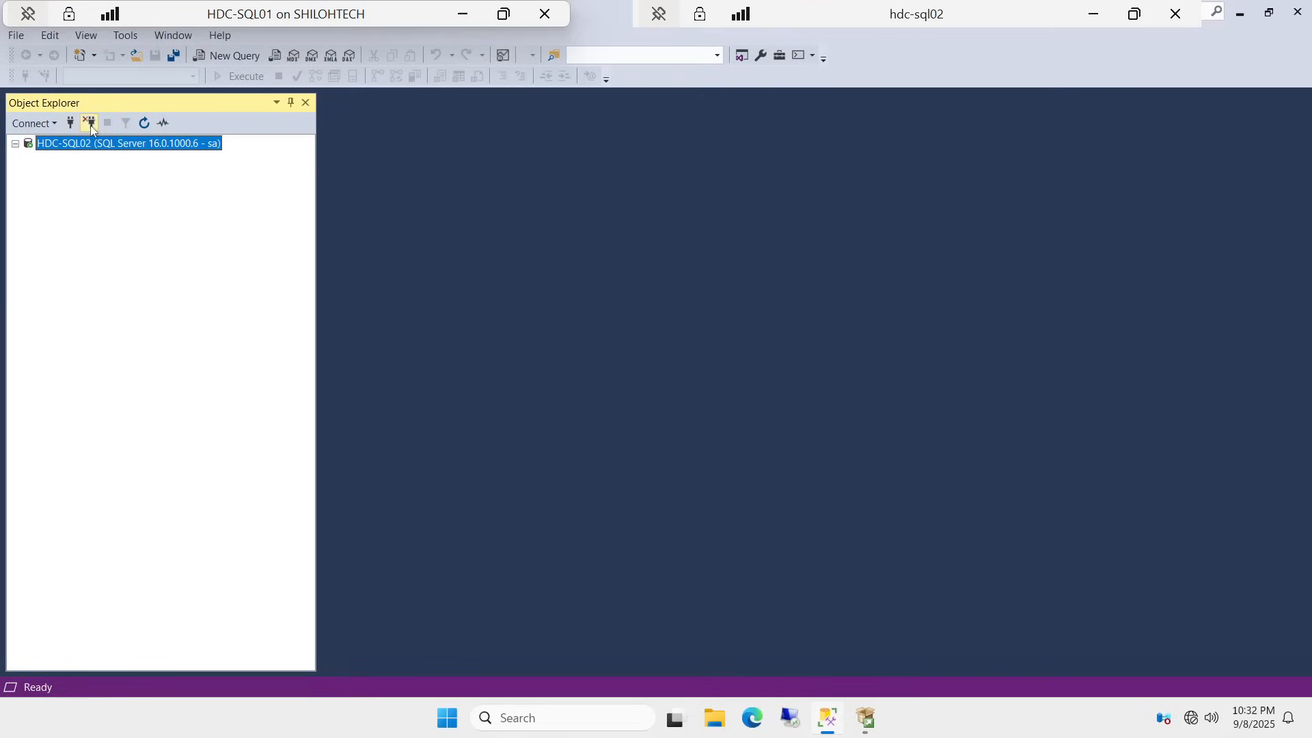